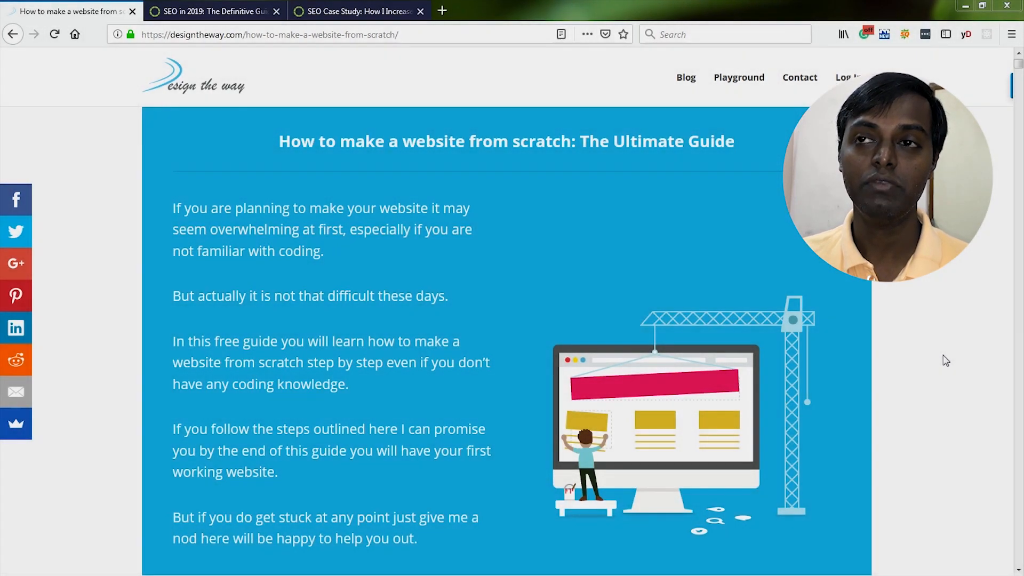
Look through the opening chapters and section layout of the "How to make a website from scratch" guide
scroll(928, 358, "down", 15)
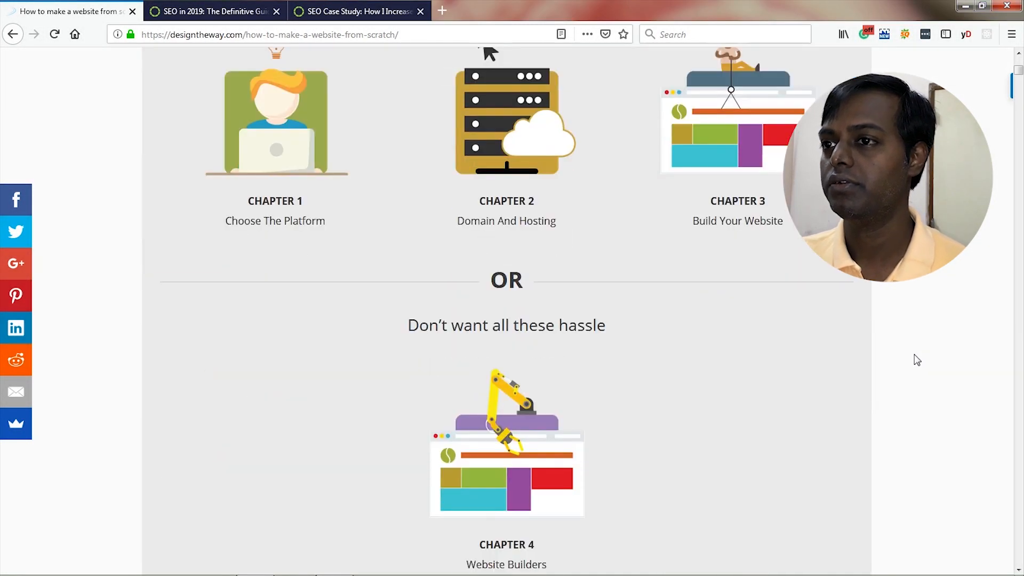
scroll(915, 358, "down", 10)
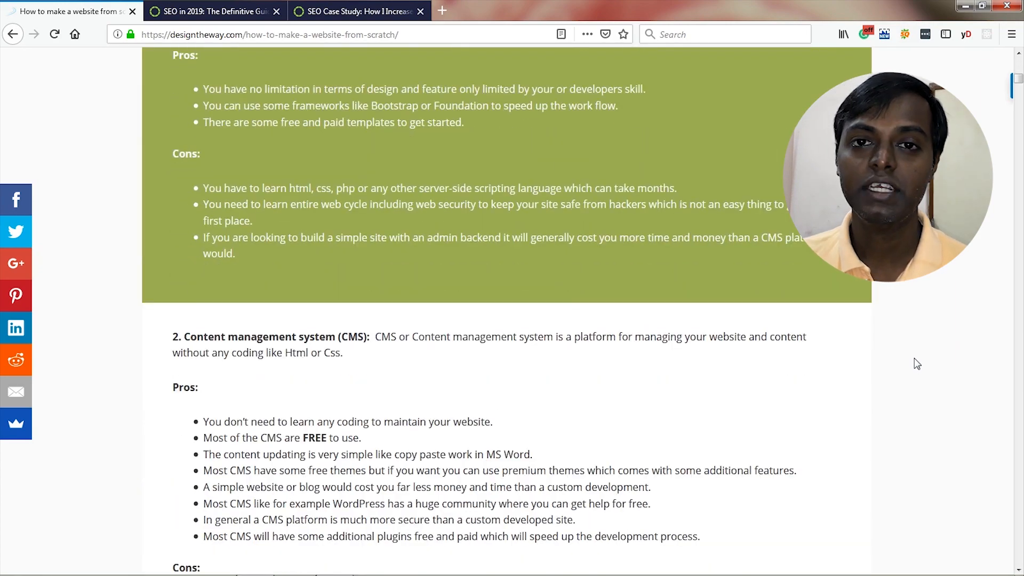
scroll(914, 358, "up", 4)
scroll(914, 358, "up", 12)
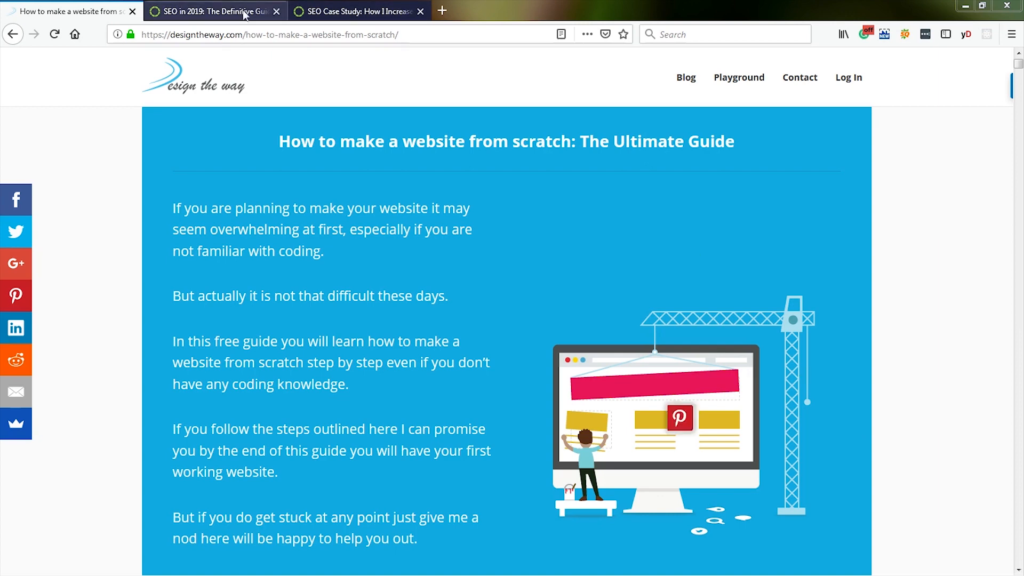
Examine Backlinko's "SEO in 2019" guide layout and the reader comment about custom guide pages under its SEO case study
left_click(220, 9)
scroll(907, 291, "down", 20)
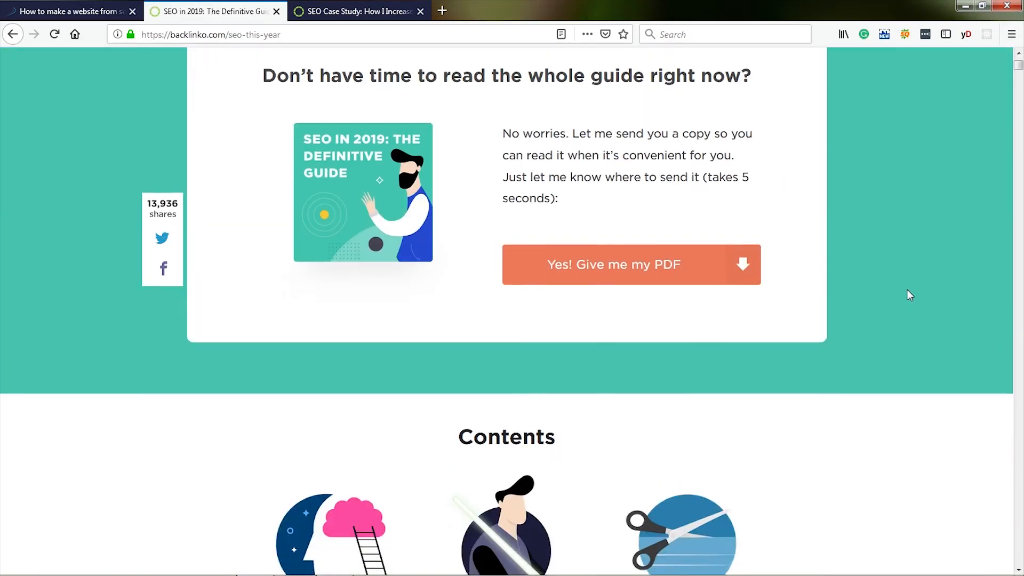
scroll(908, 295, "down", 10)
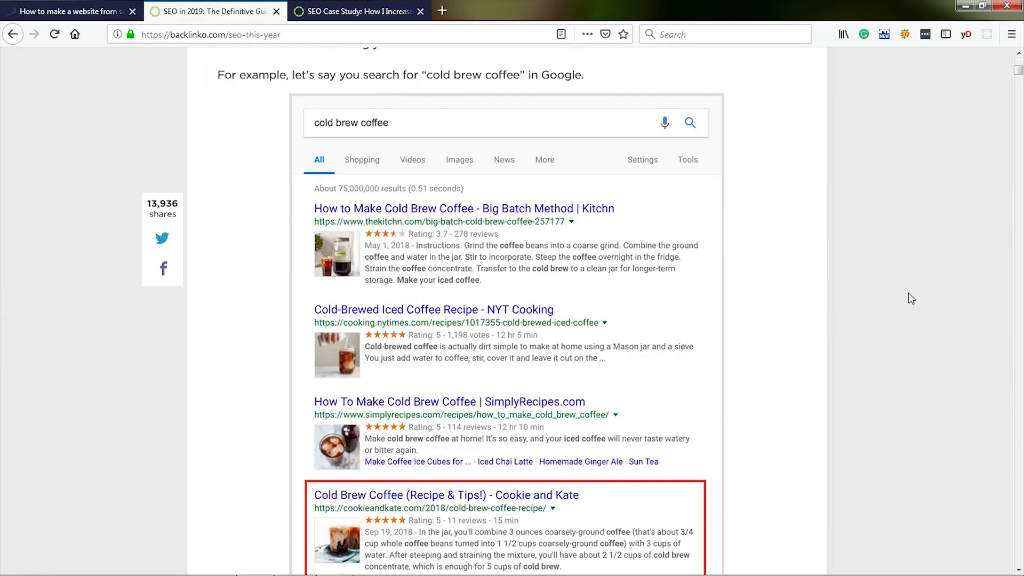
scroll(909, 294, "up", 15)
scroll(908, 296, "up", 10)
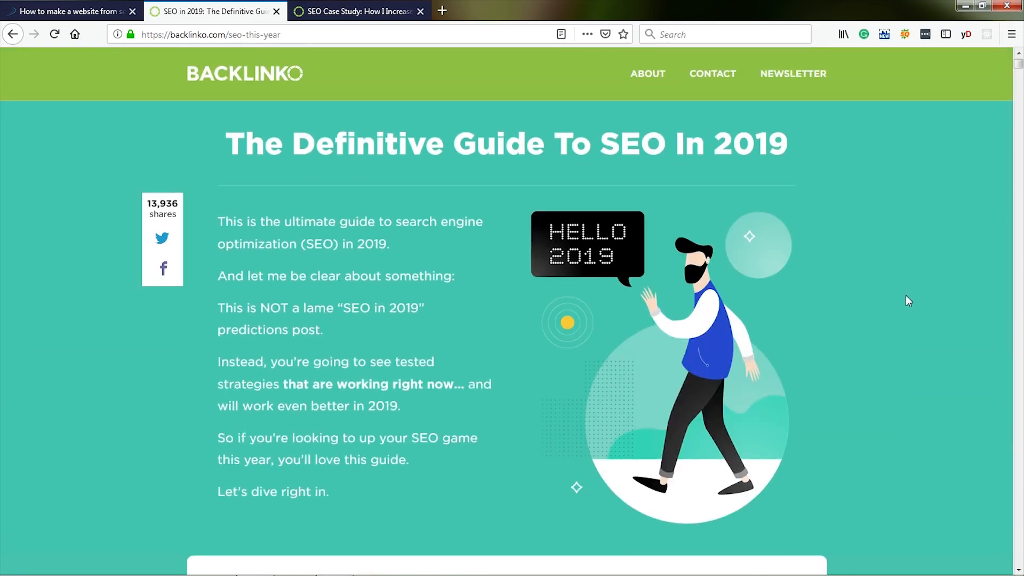
key("ctrl+Tab")
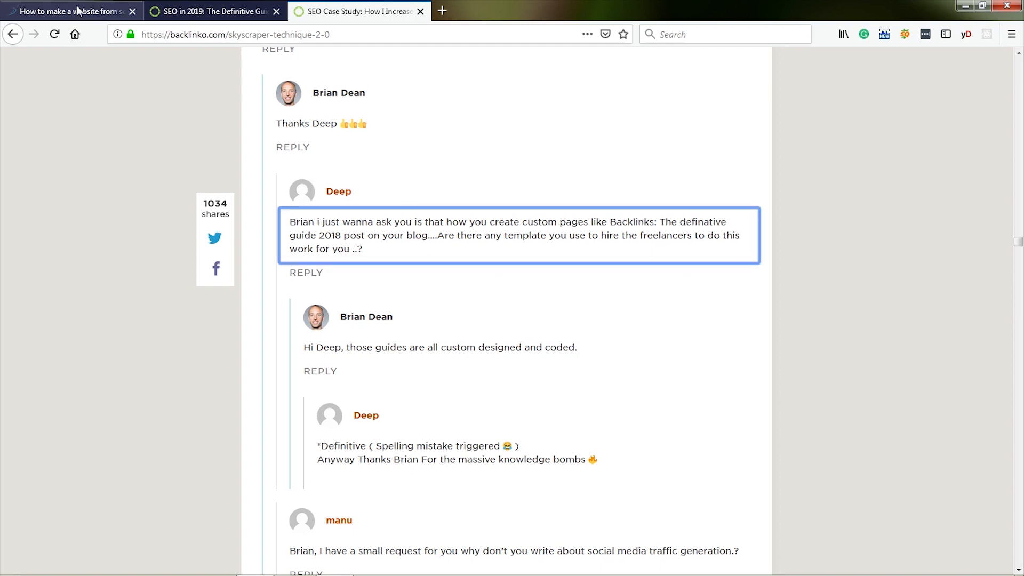
left_click(102, 11)
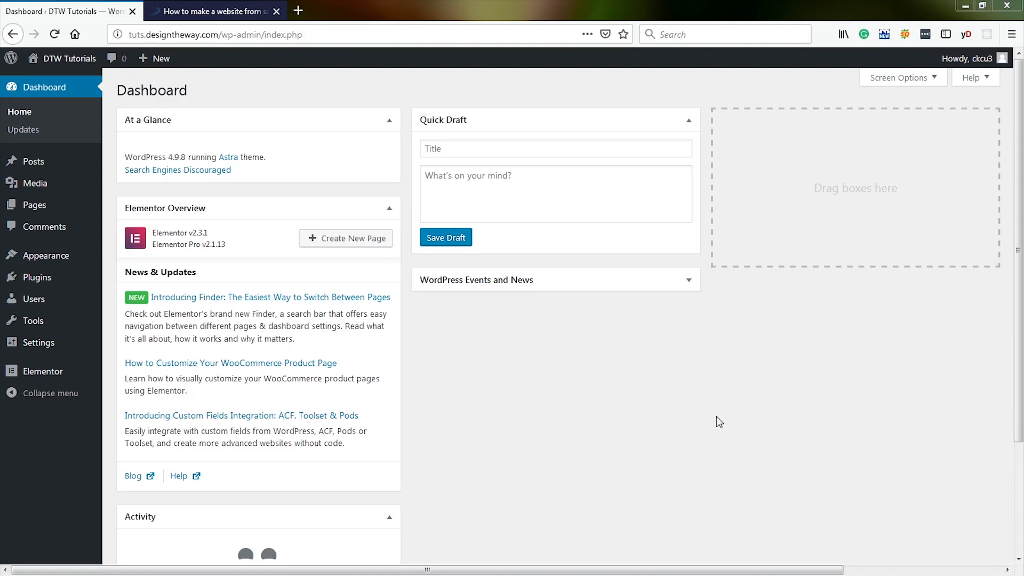
Check the installed plugins on the DTW Tutorials WordPress site
mouse_move(43, 280)
left_click(146, 281)
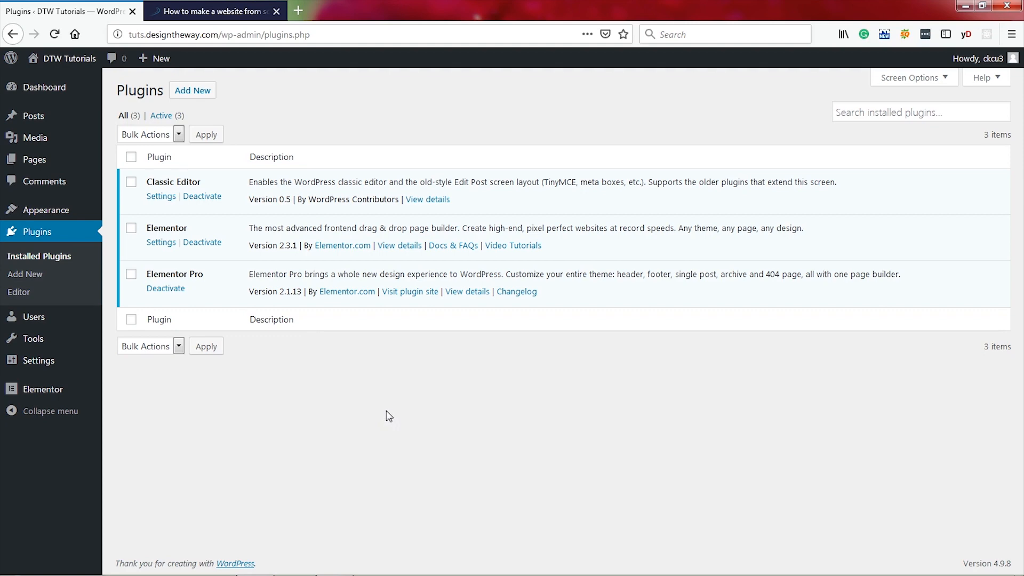
Review the example website guide from its introduction to Chapter 3, and return to its beginning
left_click(205, 9)
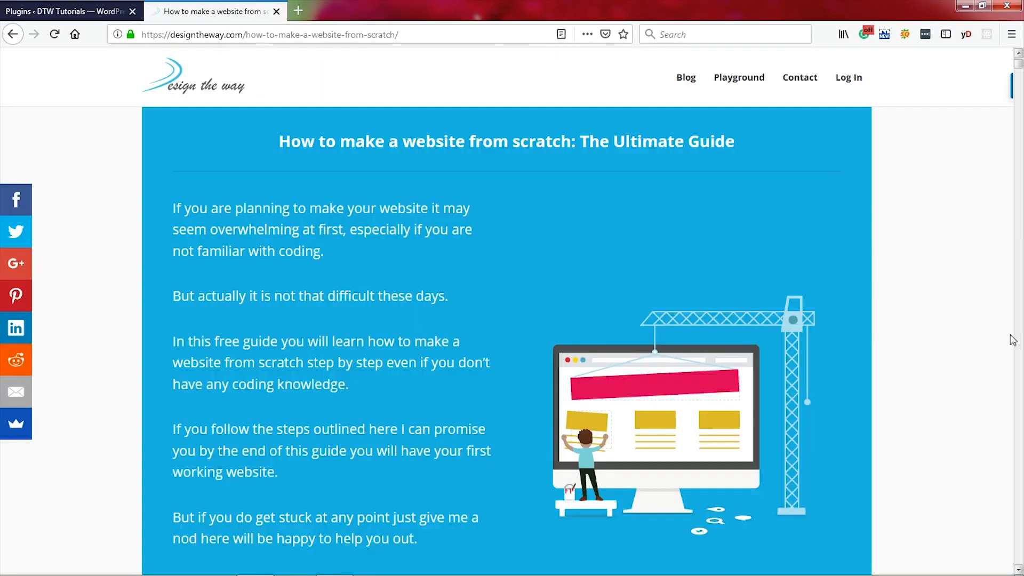
scroll(955, 248, "down", 15)
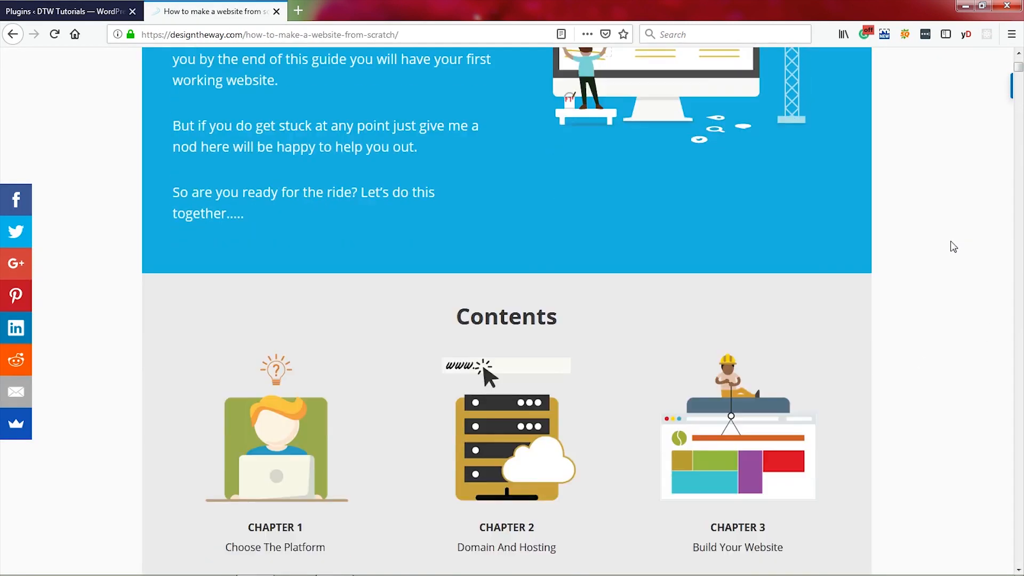
scroll(948, 252, "down", 20)
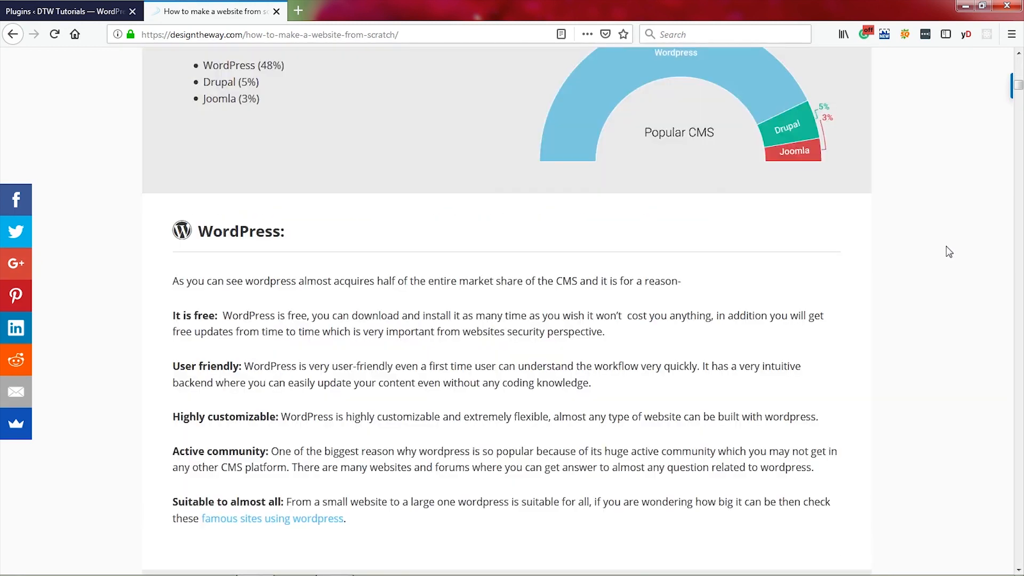
scroll(950, 253, "down", 20)
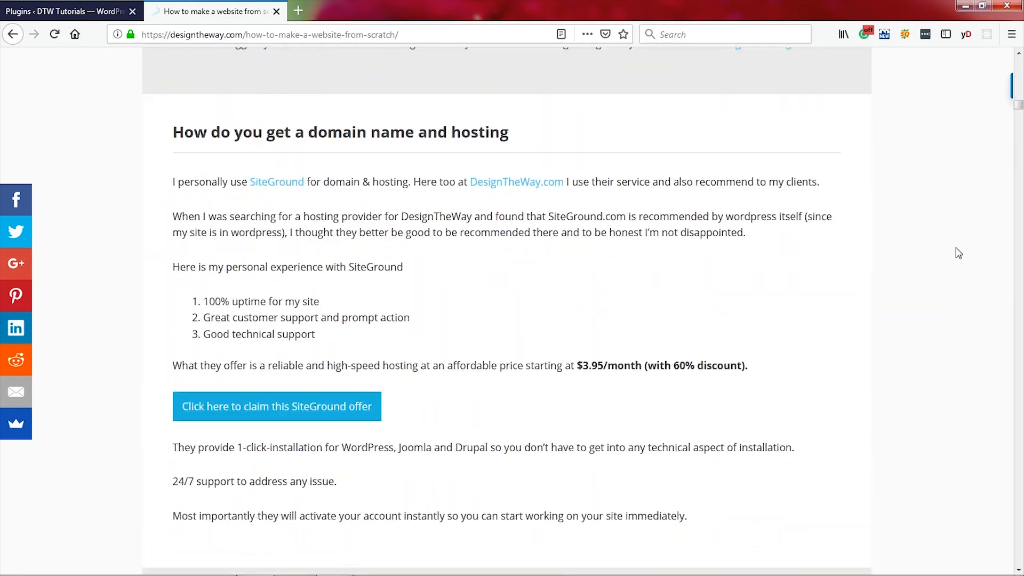
scroll(962, 255, "down", 20)
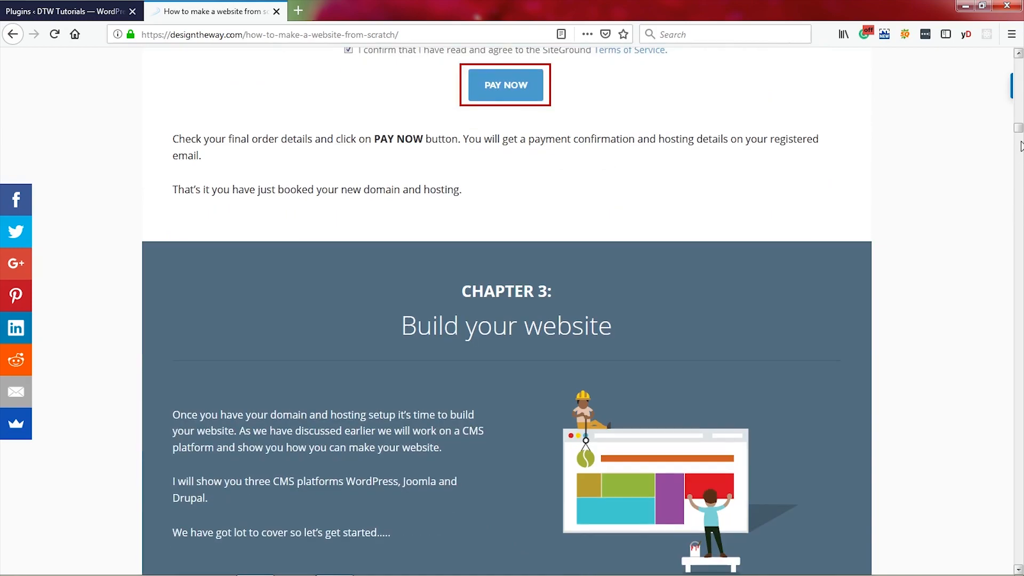
left_click_drag(1019, 129, 1019, 64)
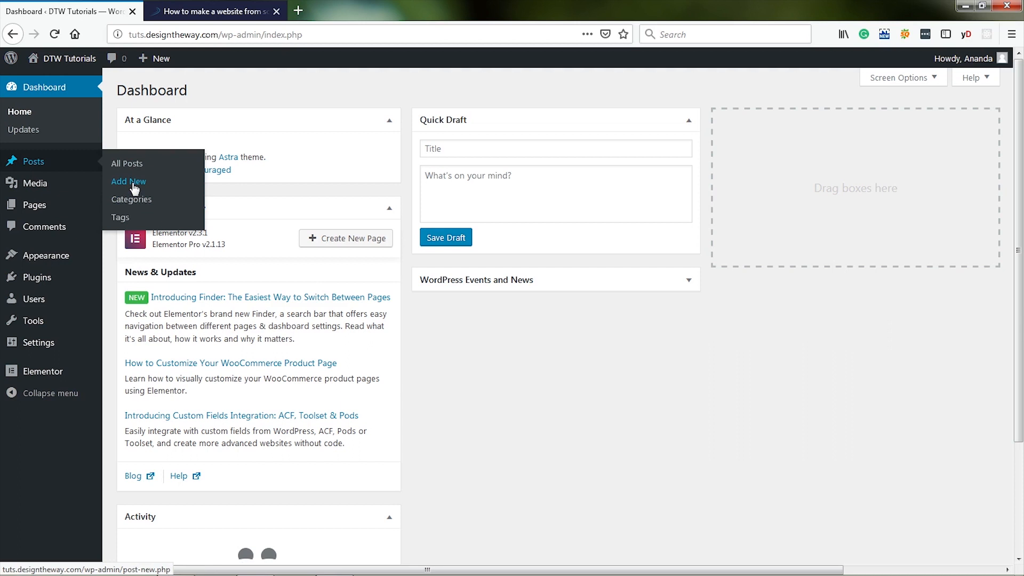
Create and publish a new WordPress post titled "The Ultimate Guide Post"
left_click(132, 182)
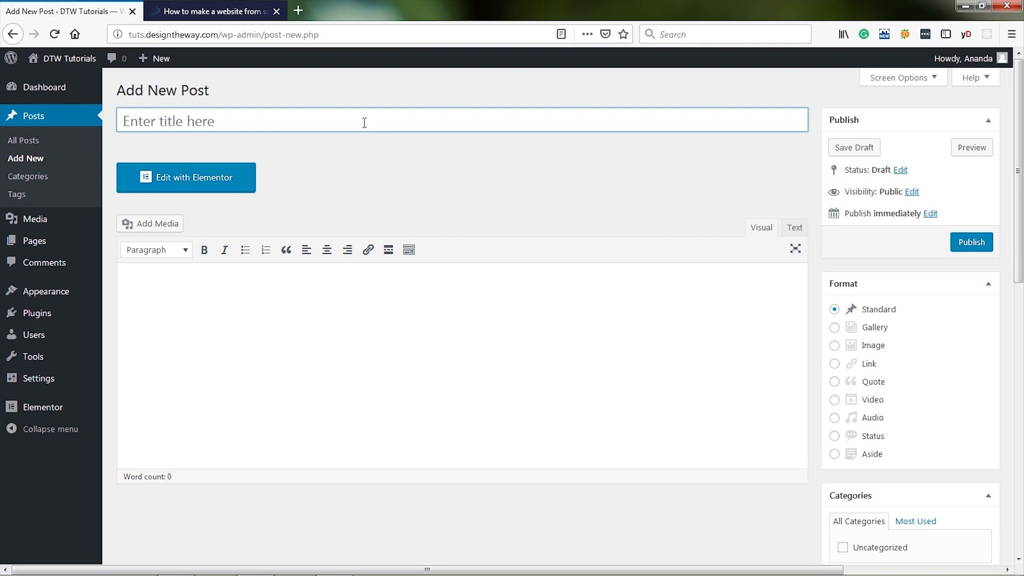
key("shift")
type("The ")
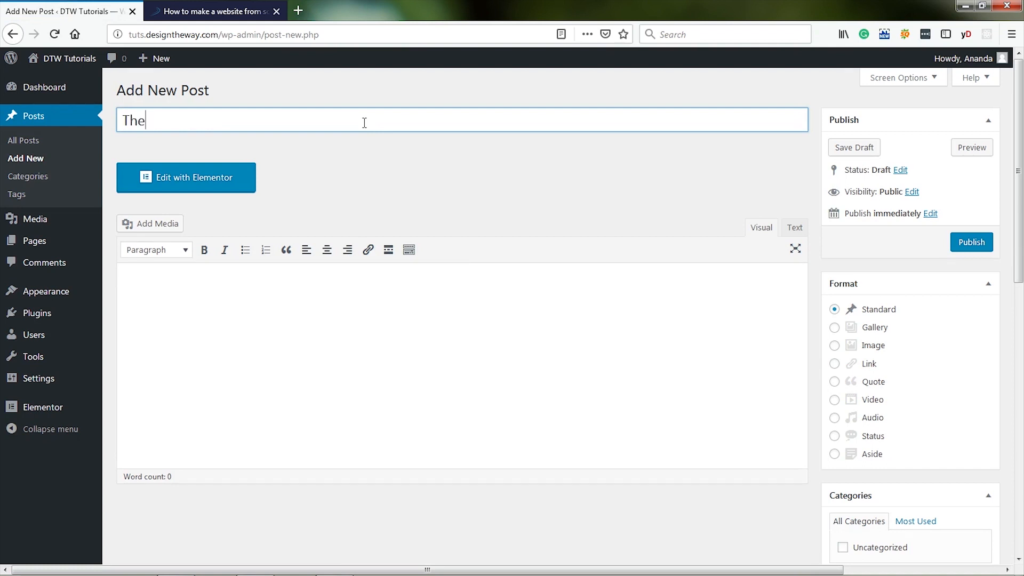
type("Ultimate Gui")
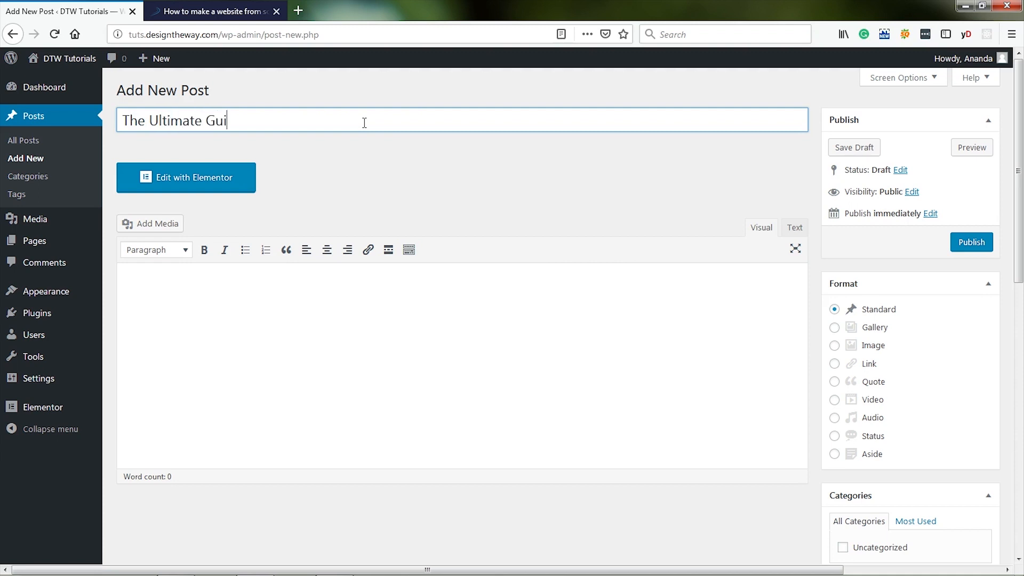
type("de Post")
left_click(968, 242)
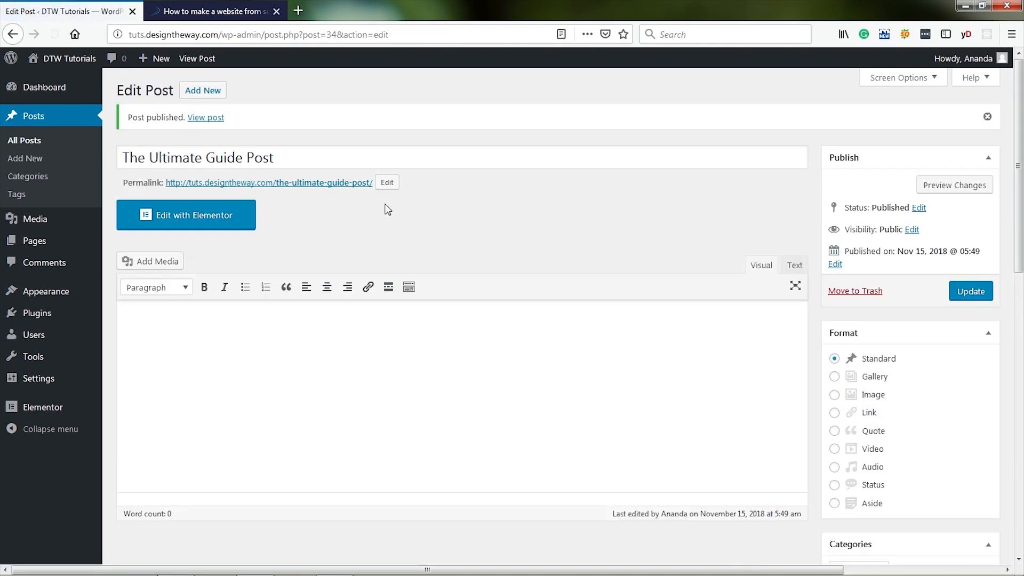
View the published post's default layout in a separate browser tab, and return to the post editor
middle_click(299, 183)
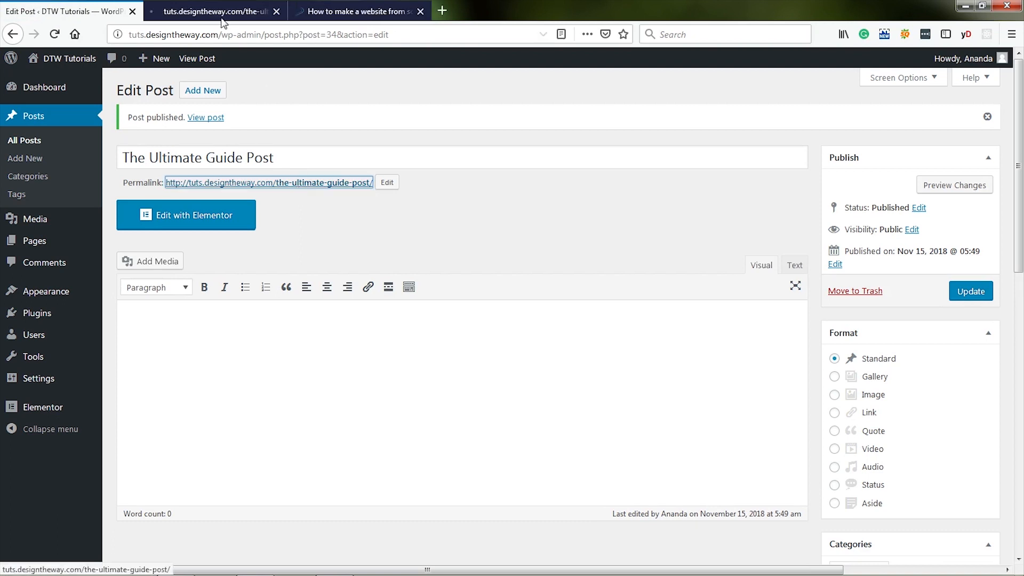
left_click(203, 11)
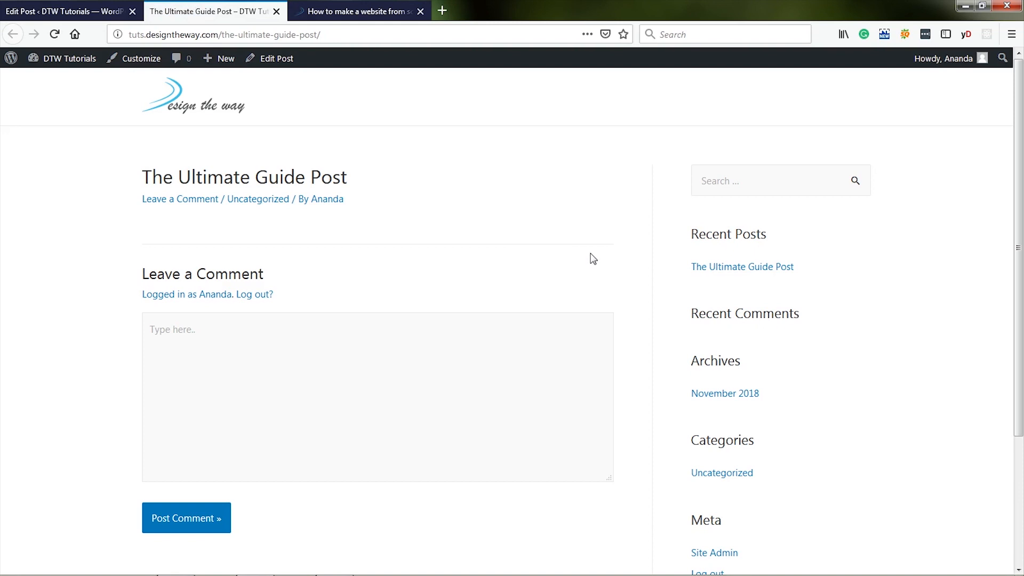
left_click(69, 11)
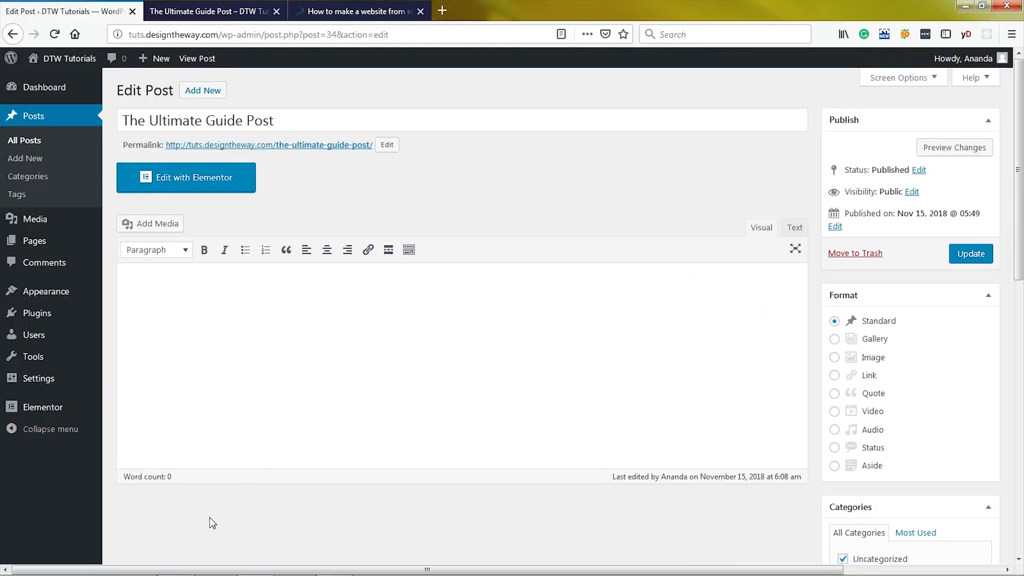
Start a new Elementor template of type Single with Post as the post type
mouse_move(54, 411)
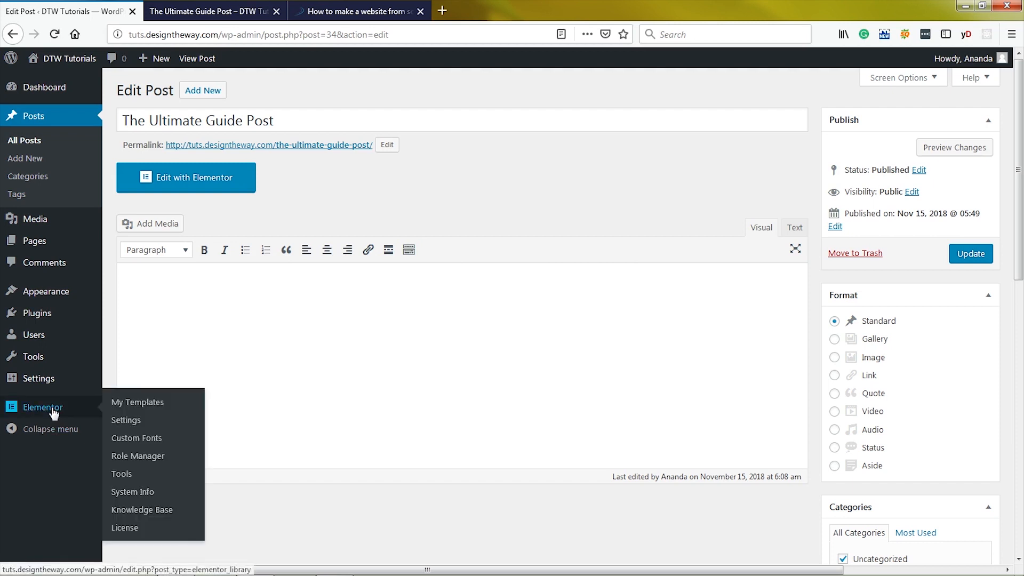
left_click(153, 408)
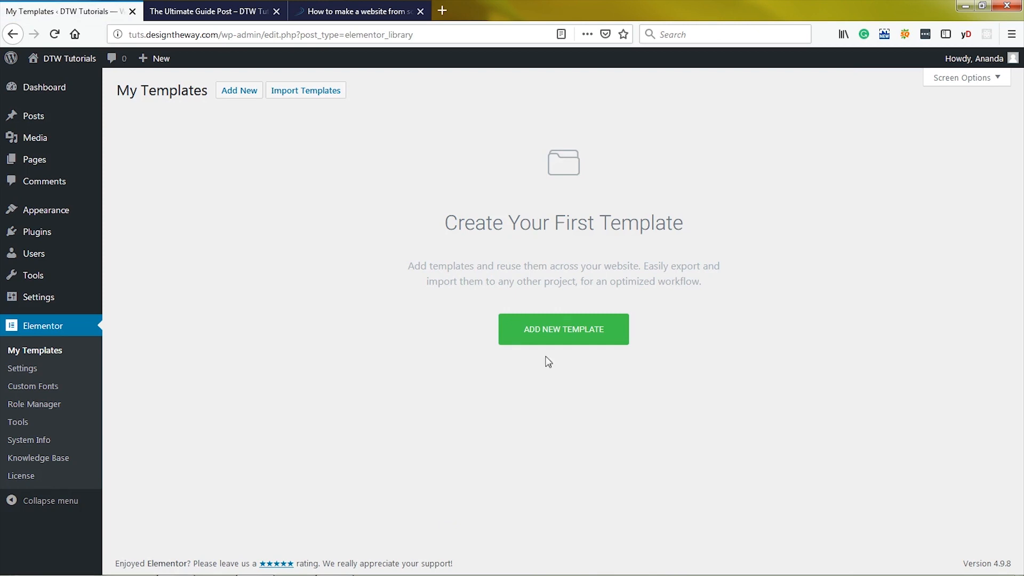
left_click(560, 336)
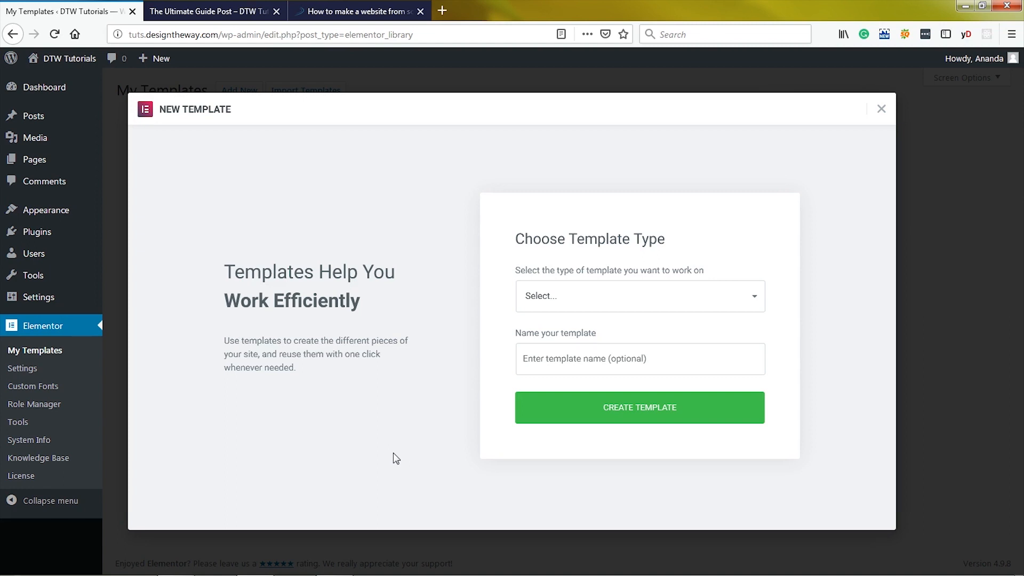
left_click(626, 302)
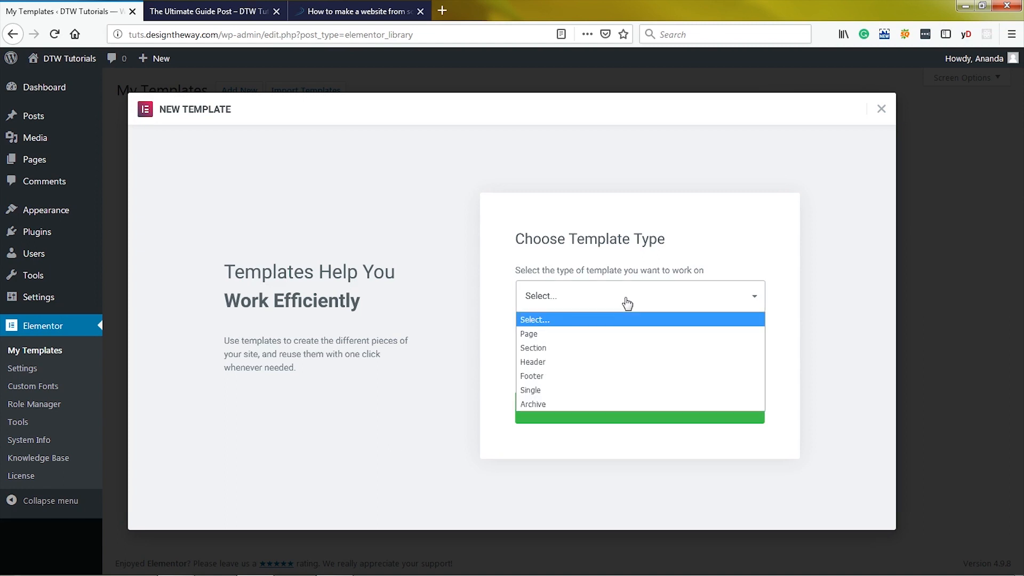
left_click(528, 392)
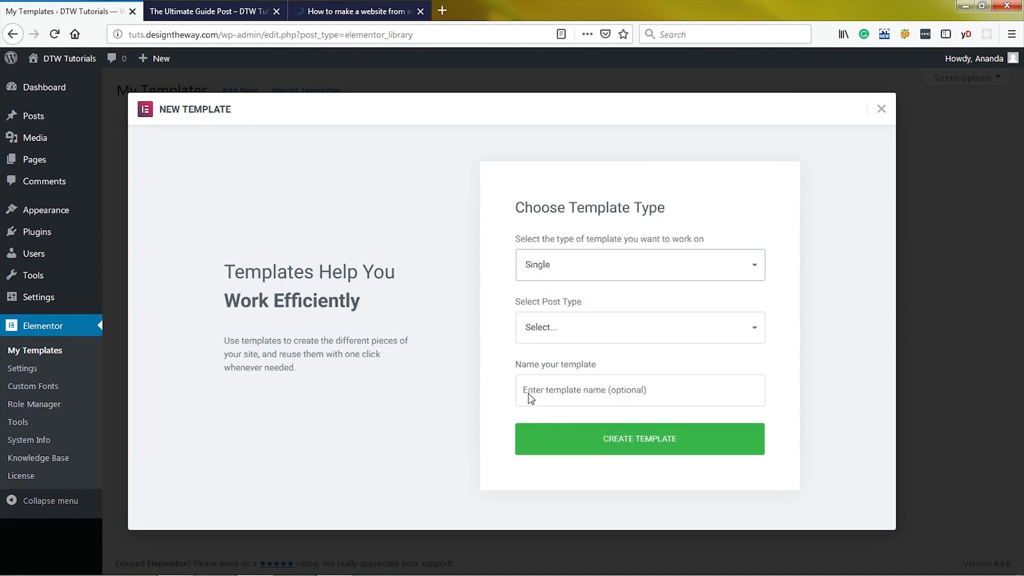
left_click(562, 334)
left_click(533, 365)
Name the template "Ultimate Guide Template", create it, and dismiss the template library to get a blank canvas
left_click(574, 387)
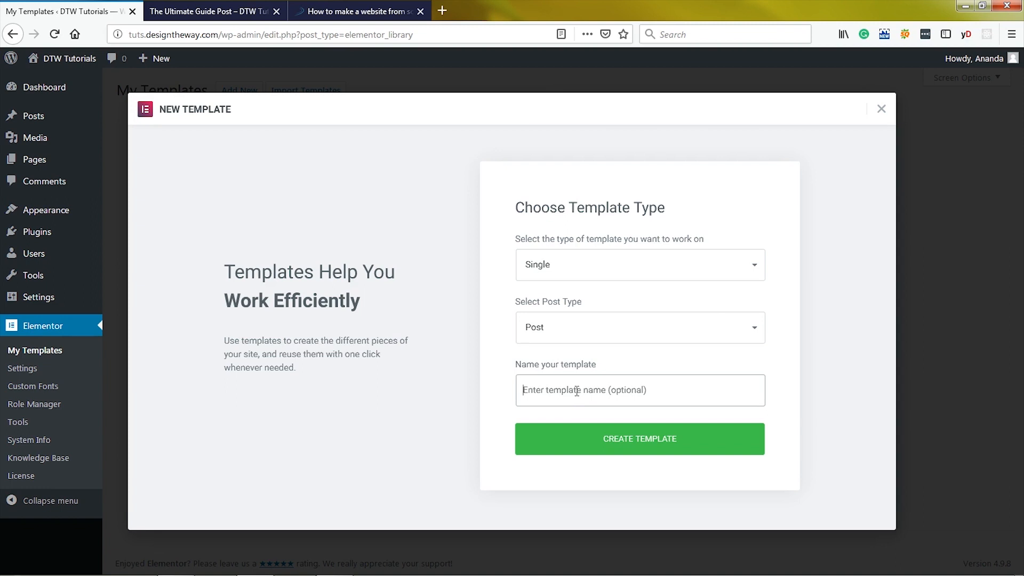
type("Ultimate Guide Templa")
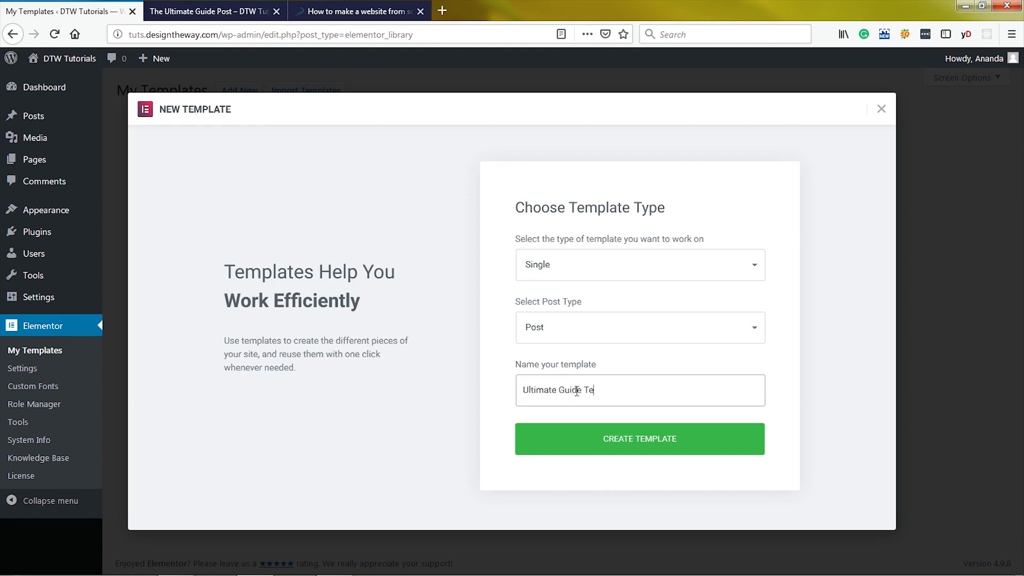
type("te")
left_click(620, 447)
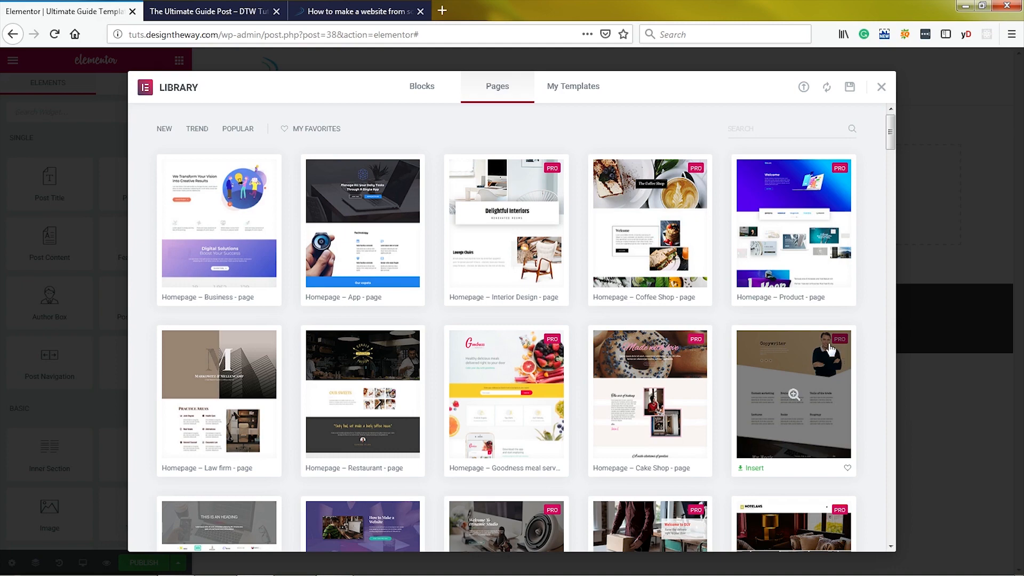
left_click(882, 88)
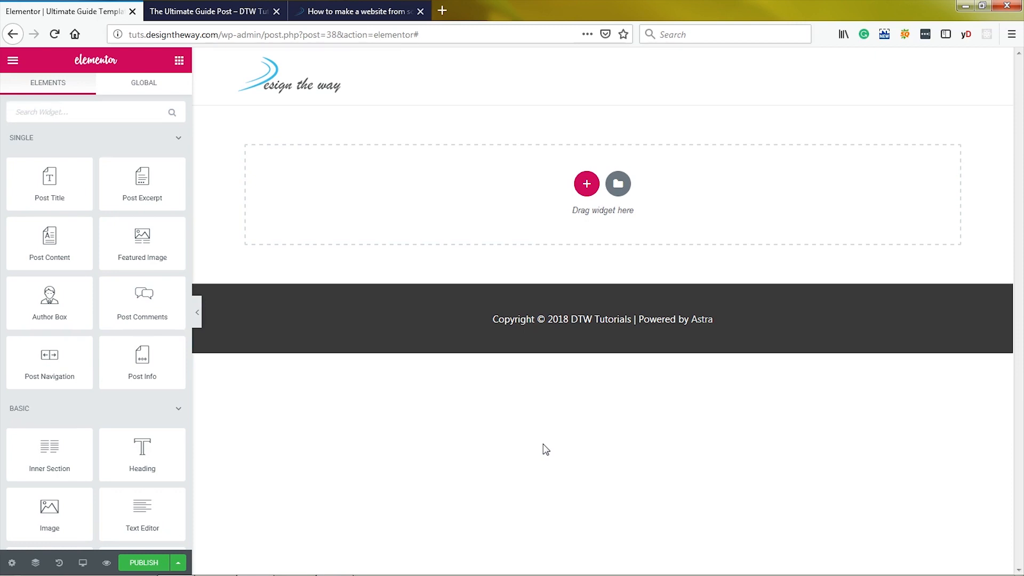
Examine the end of the example guide, including its conclusion, related posts, author box and comment section
left_click(373, 11)
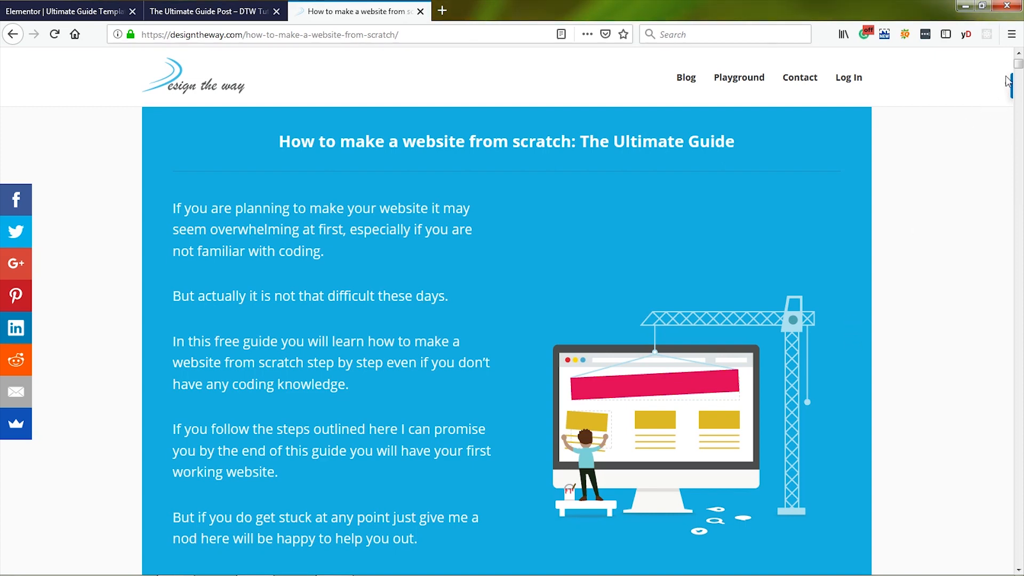
left_click_drag(1019, 66, 1022, 553)
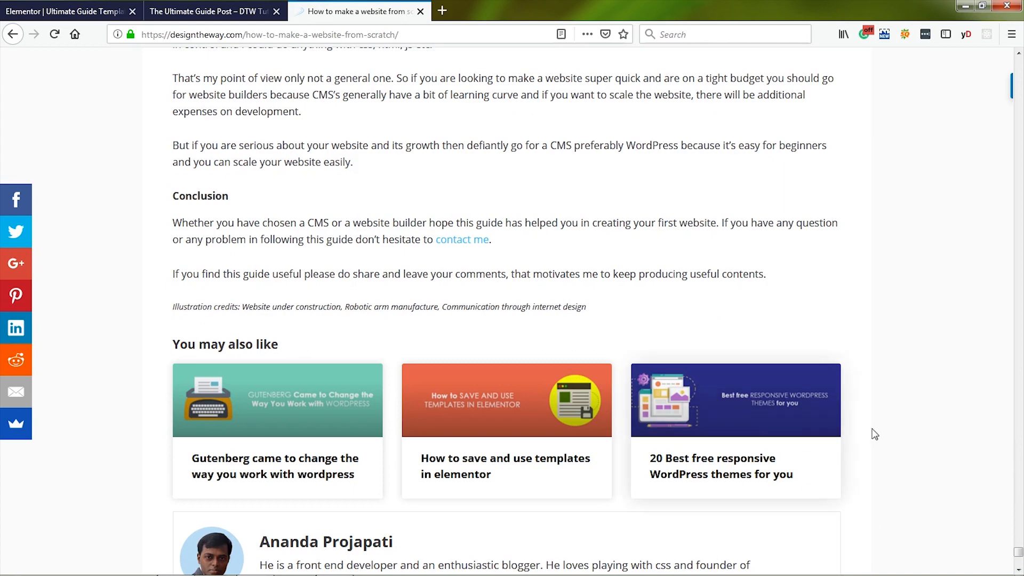
scroll(923, 410, "down", 2)
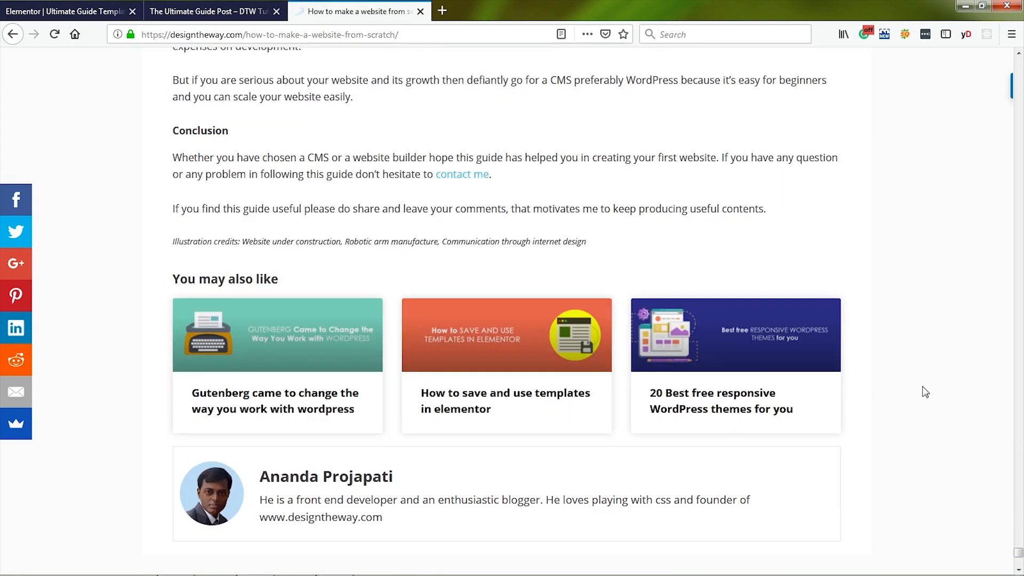
scroll(925, 392, "down", 2)
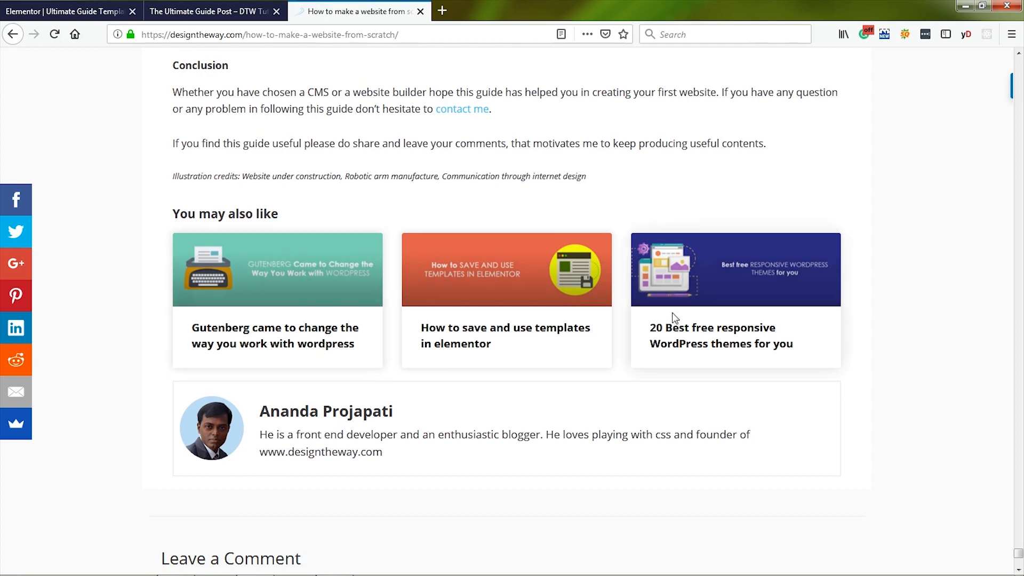
Look over the example guide's comment form and footer, and return to the Elementor template editor
scroll(833, 319, "down", 3)
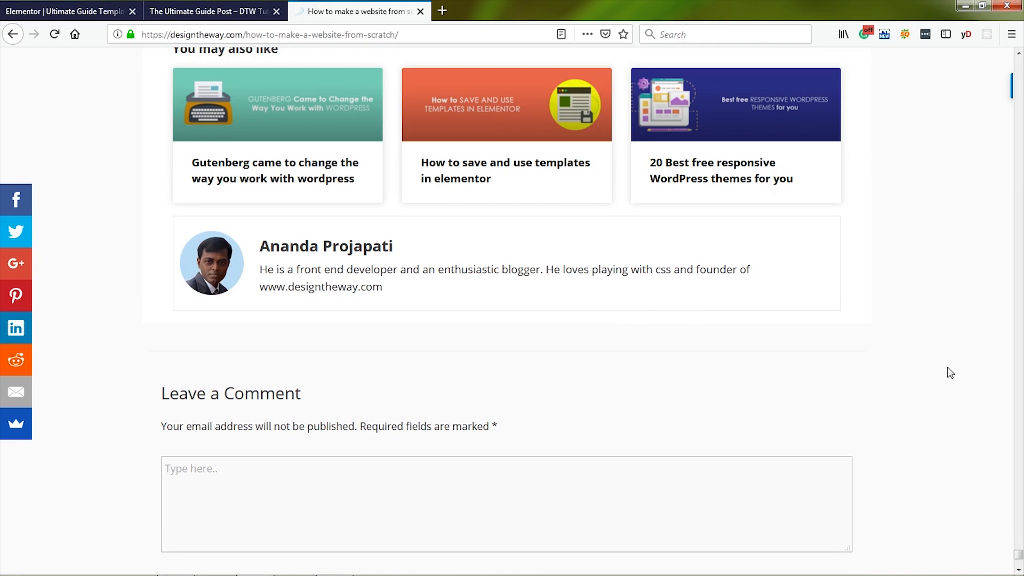
scroll(960, 374, "down", 1)
scroll(970, 376, "down", 5)
scroll(968, 376, "down", 3)
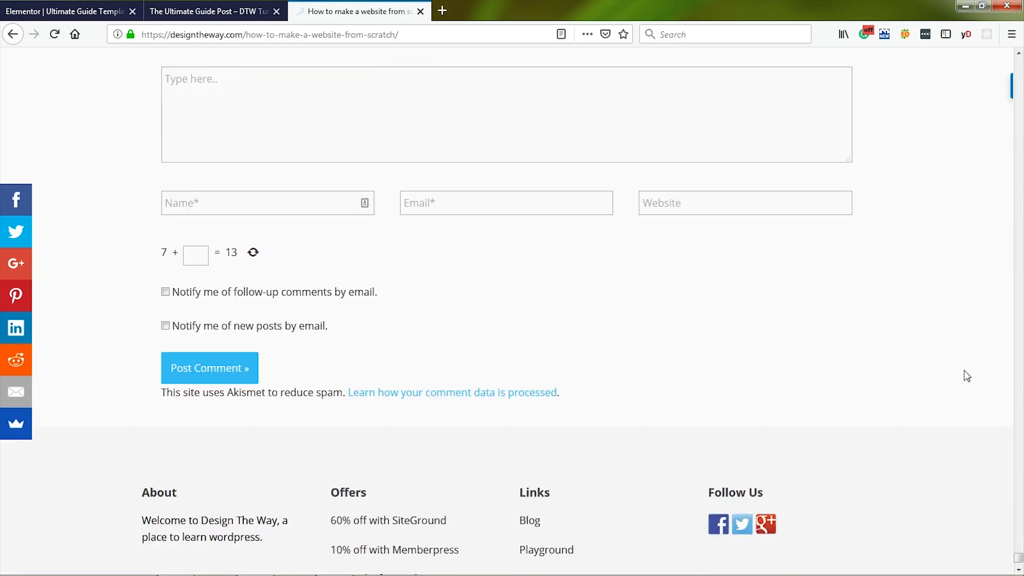
left_click(55, 11)
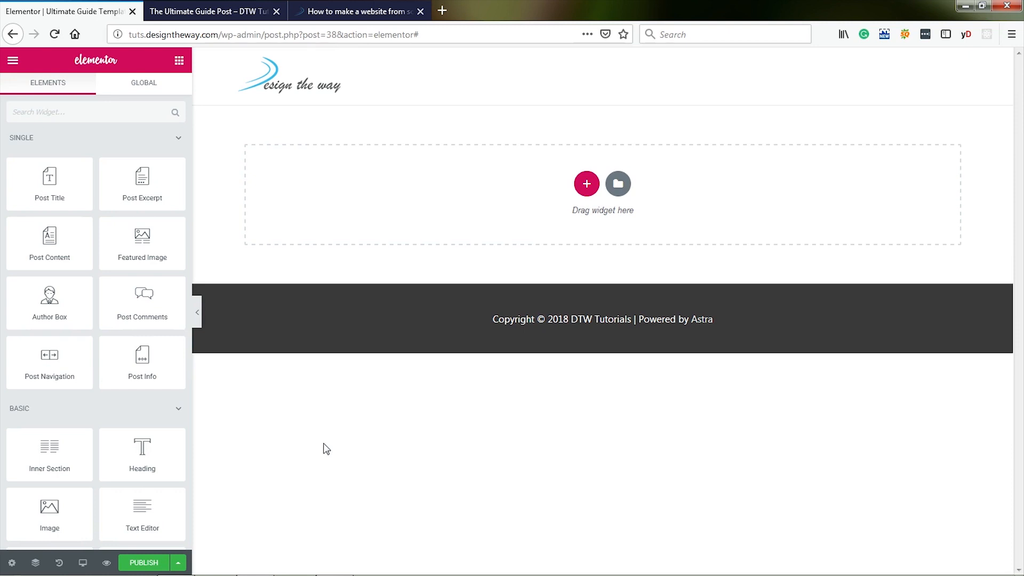
Add an Inner Section to the blank template canvas and delete one of its two columns
left_click_drag(49, 454, 517, 186)
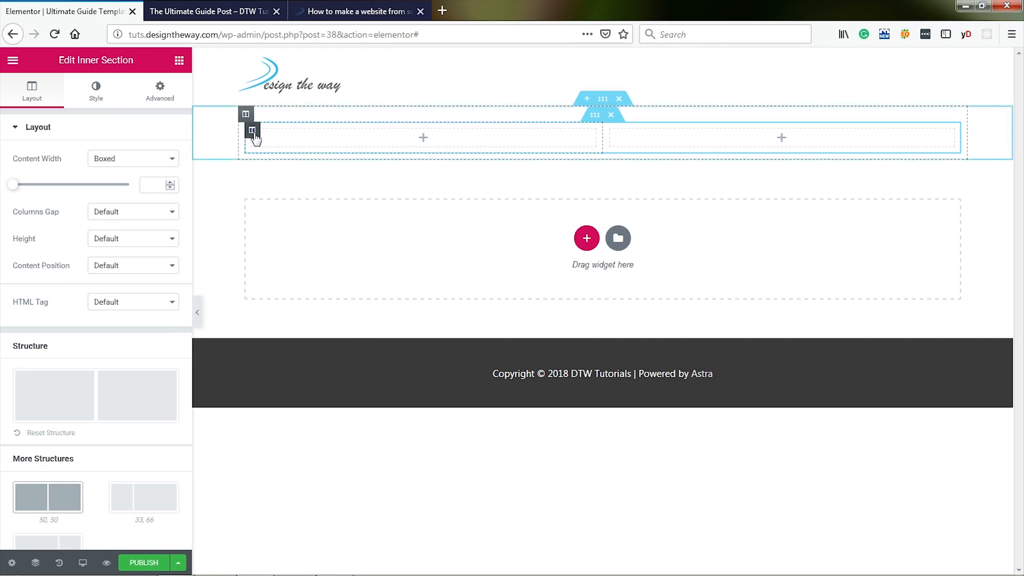
right_click(253, 134)
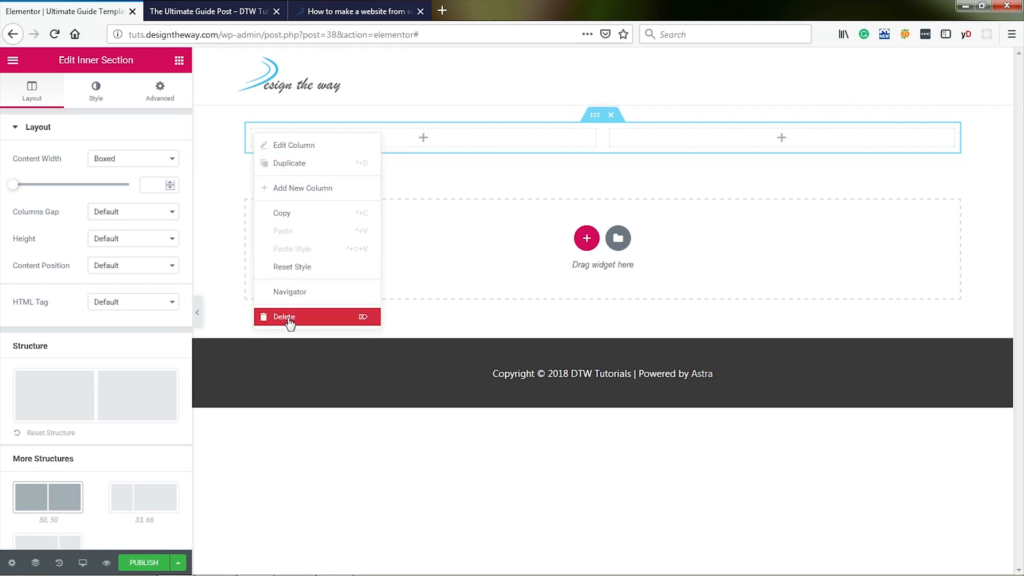
left_click(286, 317)
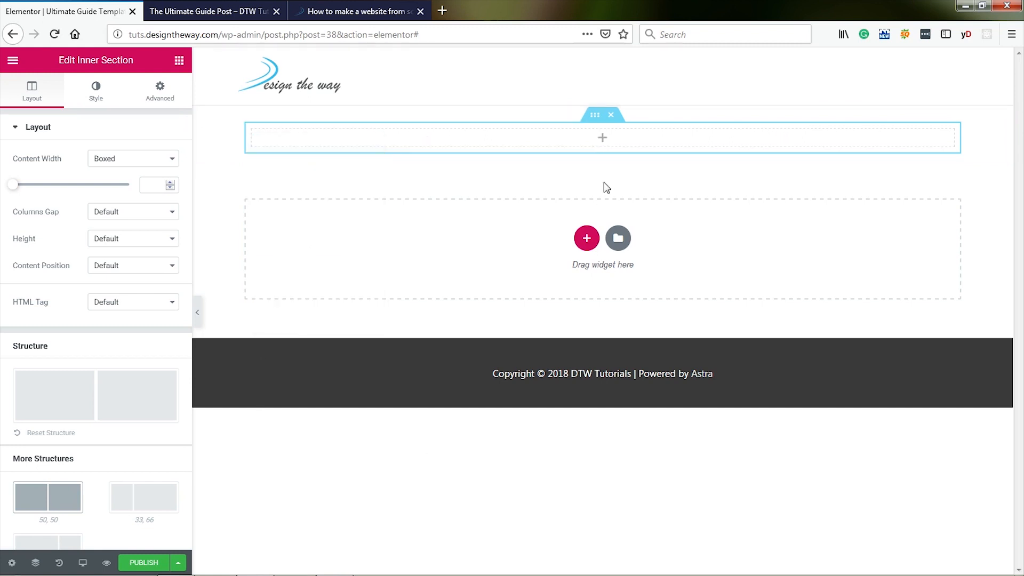
Remove the columns gap from the outer section so the inner section has no padding around it
mouse_move(603, 103)
left_click(603, 100)
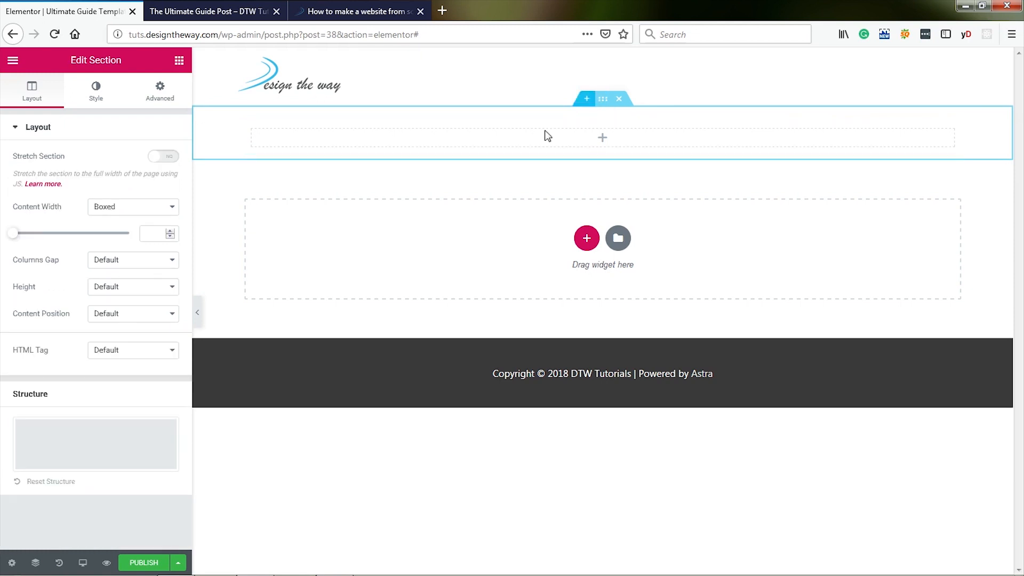
left_click(150, 265)
left_click(118, 291)
Give the outer section a classic background with the color #fbfbfb
left_click(97, 92)
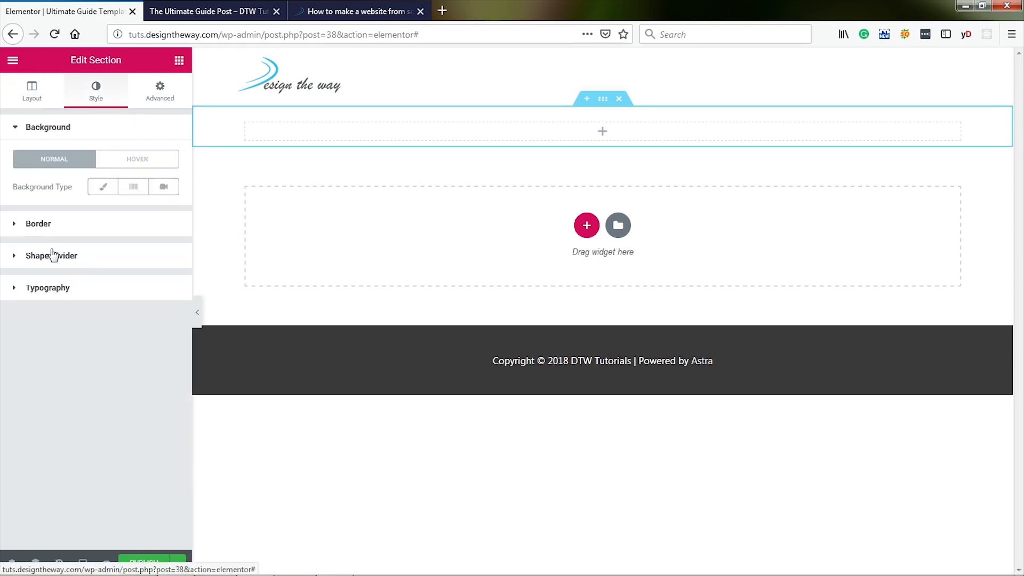
left_click(103, 186)
left_click(162, 214)
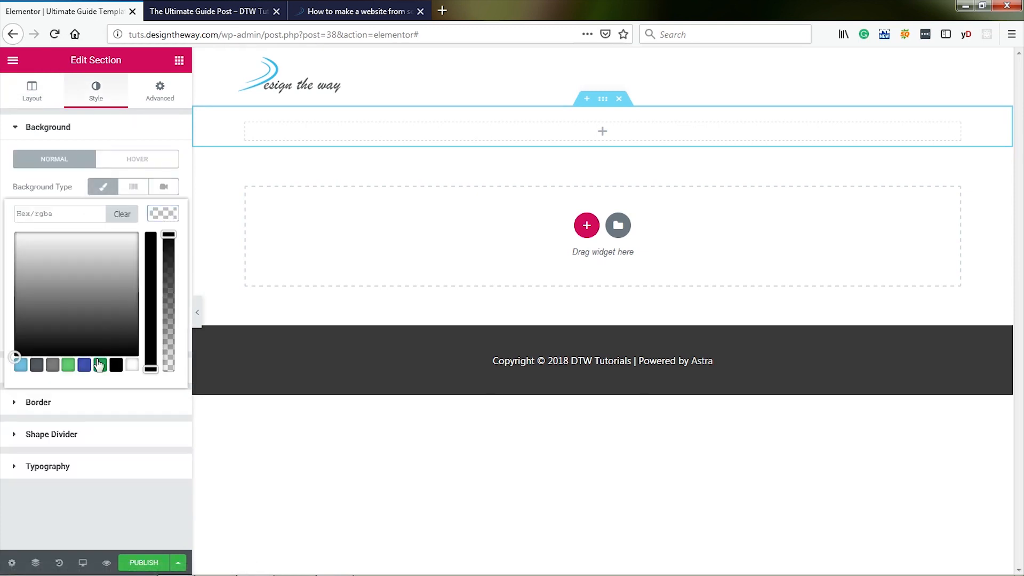
left_click(67, 215)
type("fbfbfb")
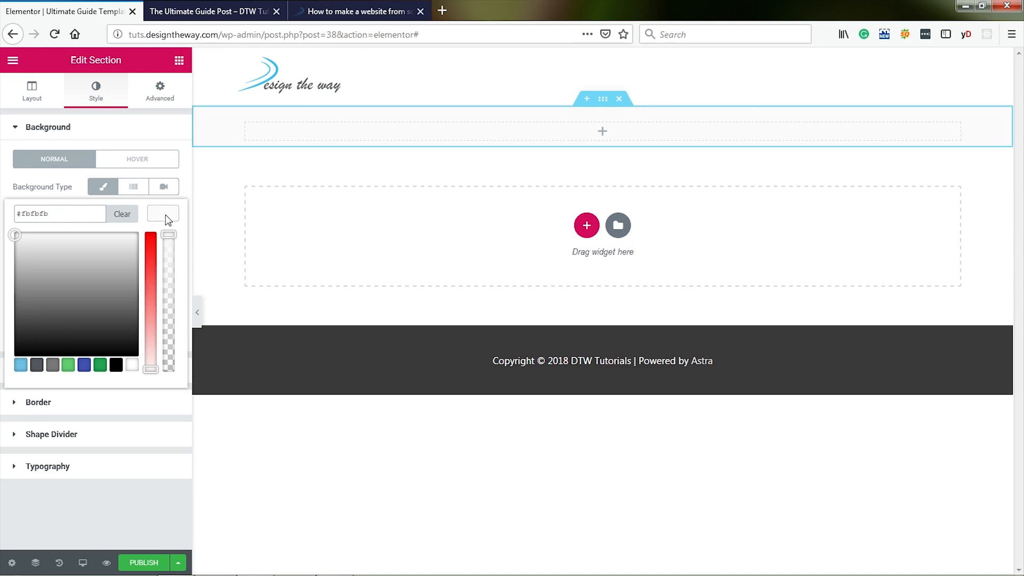
left_click(167, 220)
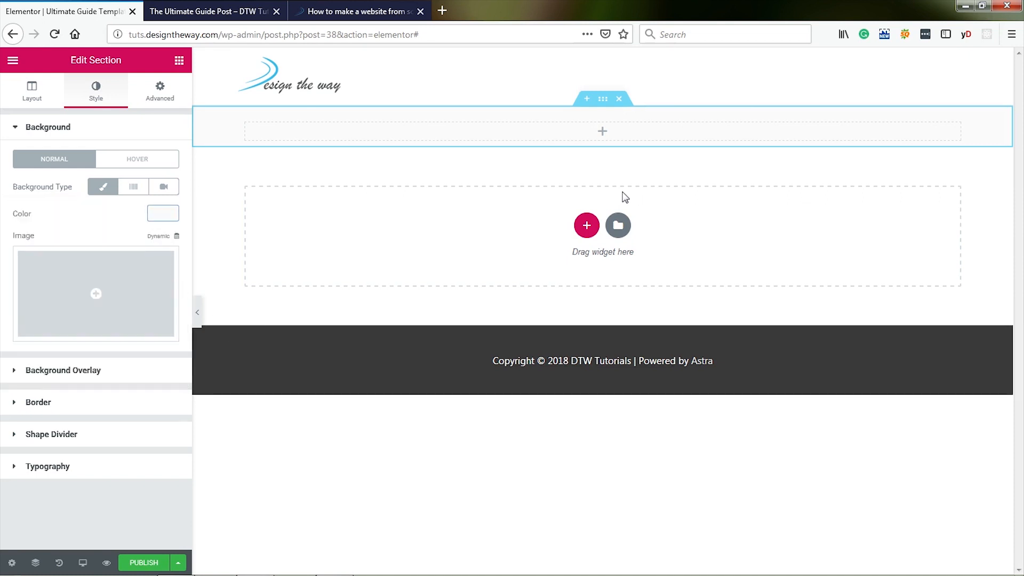
Place Post Content and Author Box widgets in the inner section, and a Post Comments widget below it in the outer section
left_click(180, 66)
left_click_drag(45, 238, 600, 139)
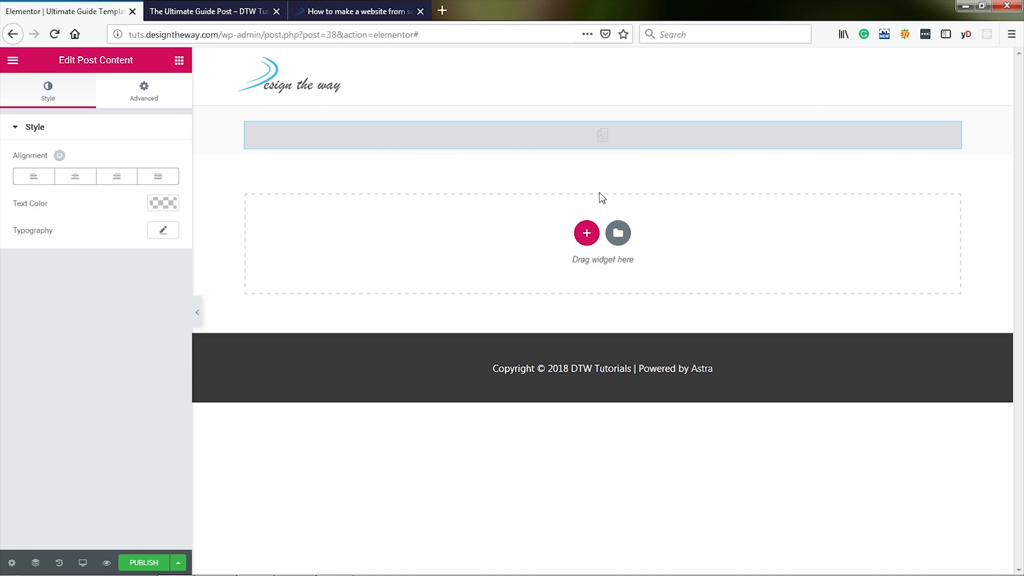
left_click(179, 61)
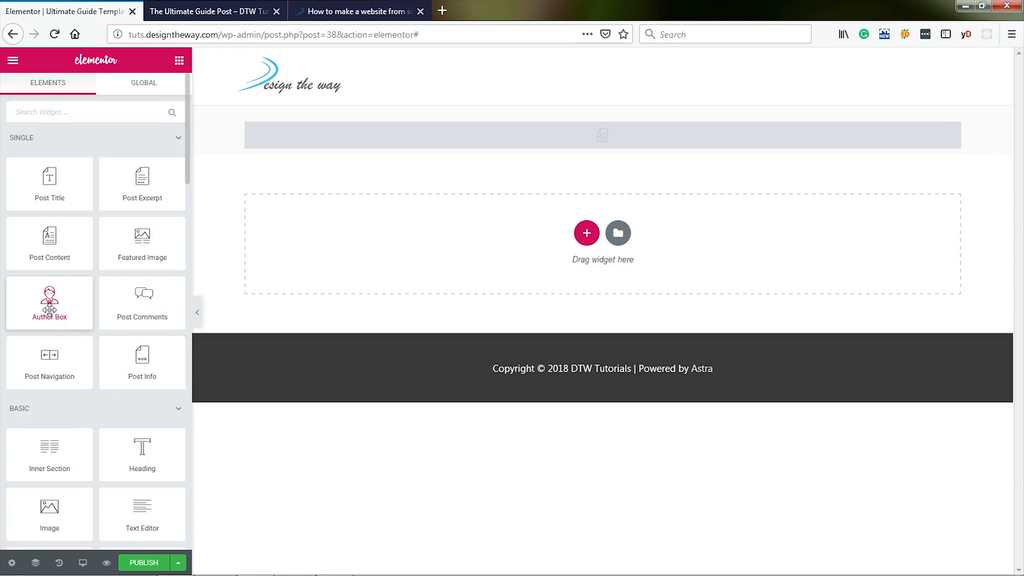
left_click_drag(49, 310, 550, 149)
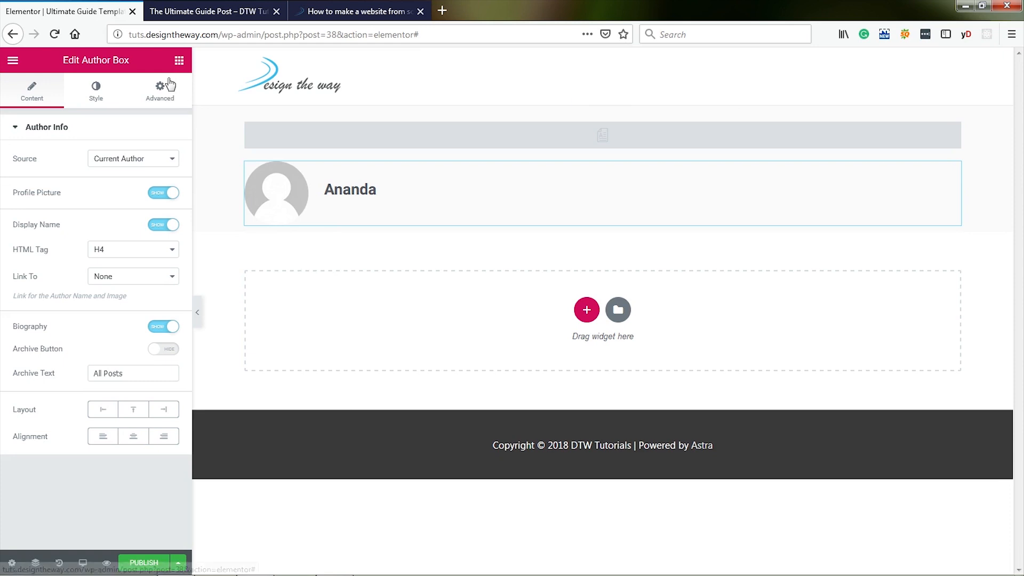
left_click(179, 60)
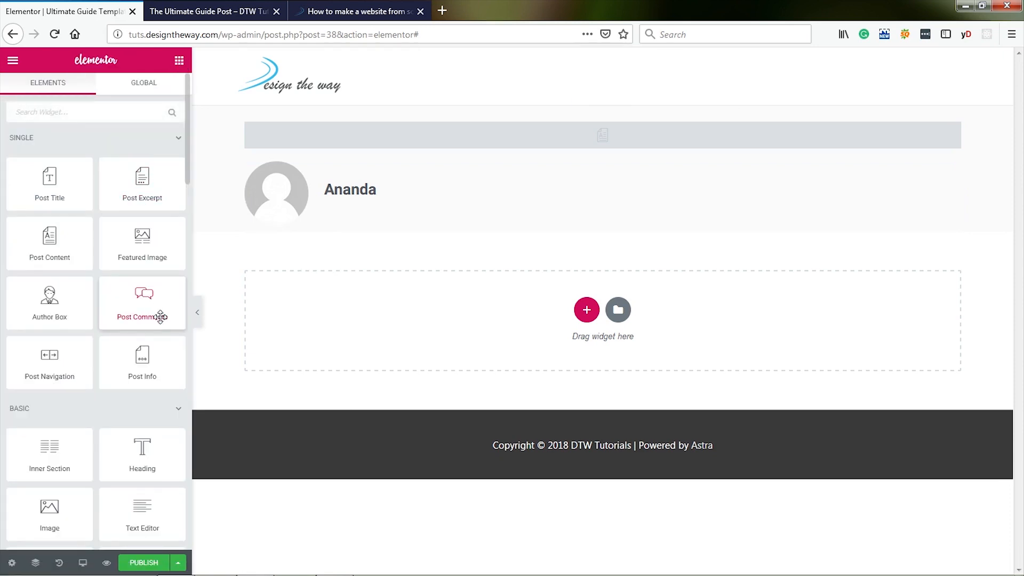
left_click_drag(143, 308, 541, 228)
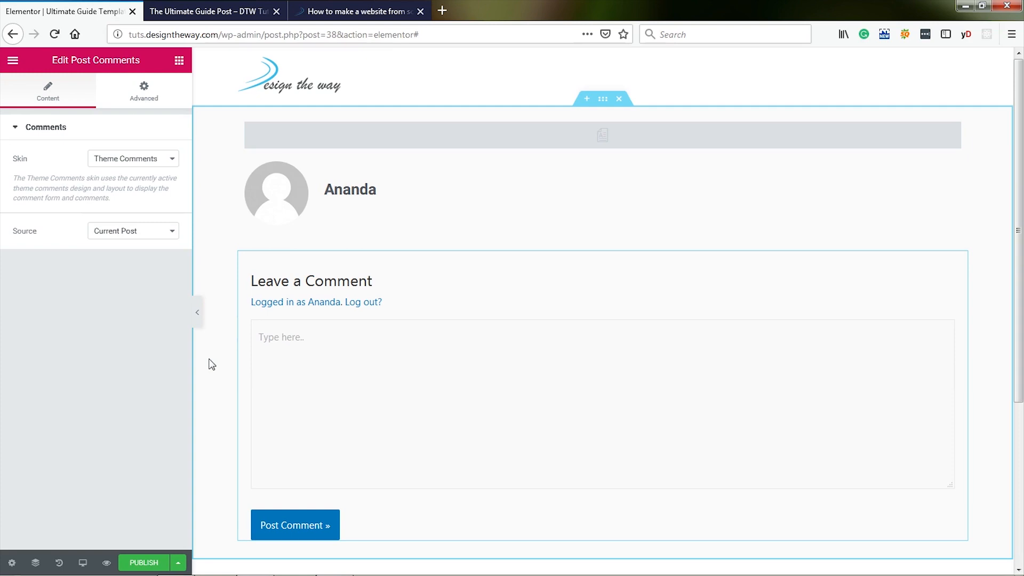
Give the inner section a classic white #ffffff background, matching the content area of the example guide
left_click(344, 12)
scroll(949, 275, "up", 3)
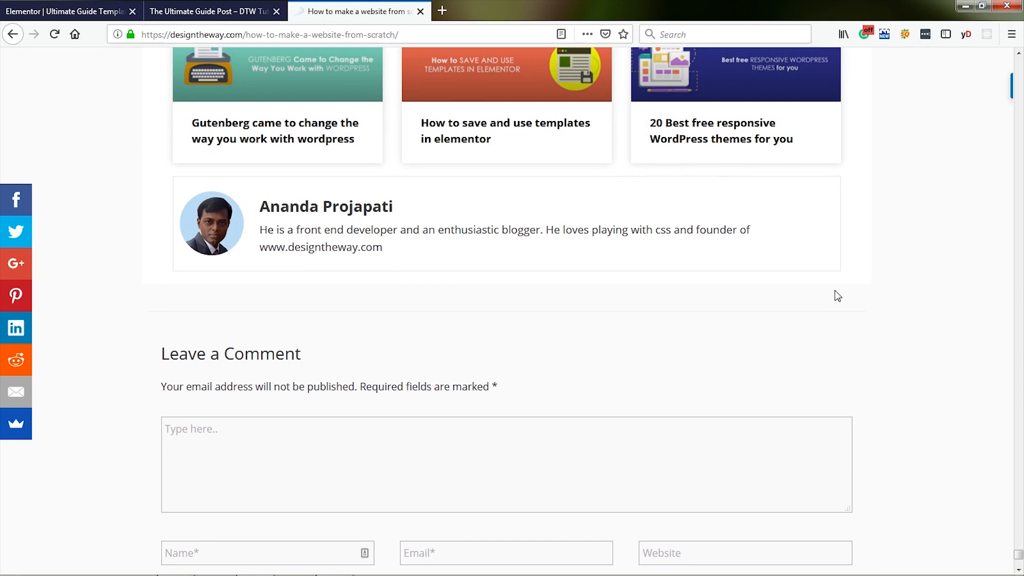
left_click(69, 11)
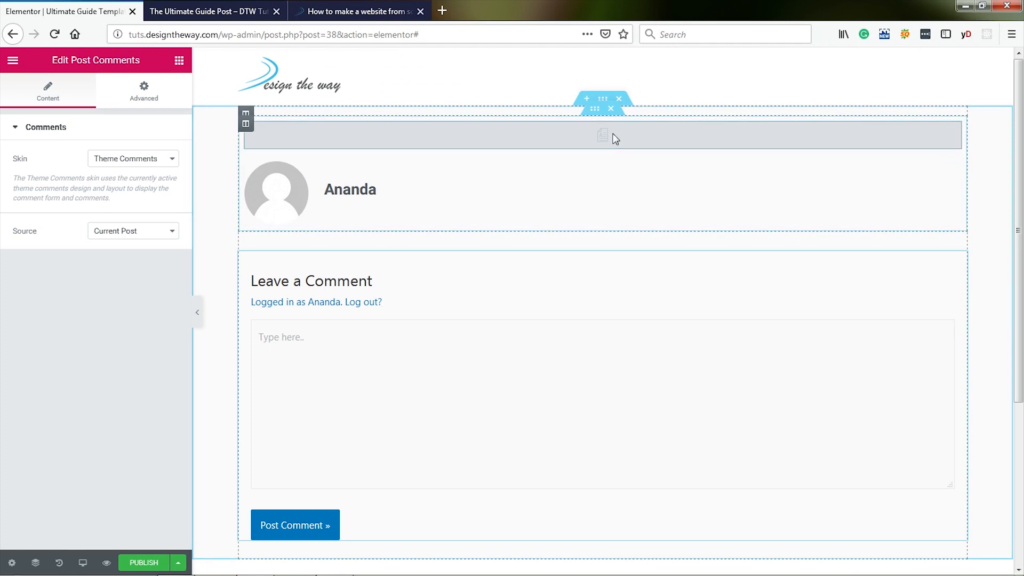
left_click(595, 109)
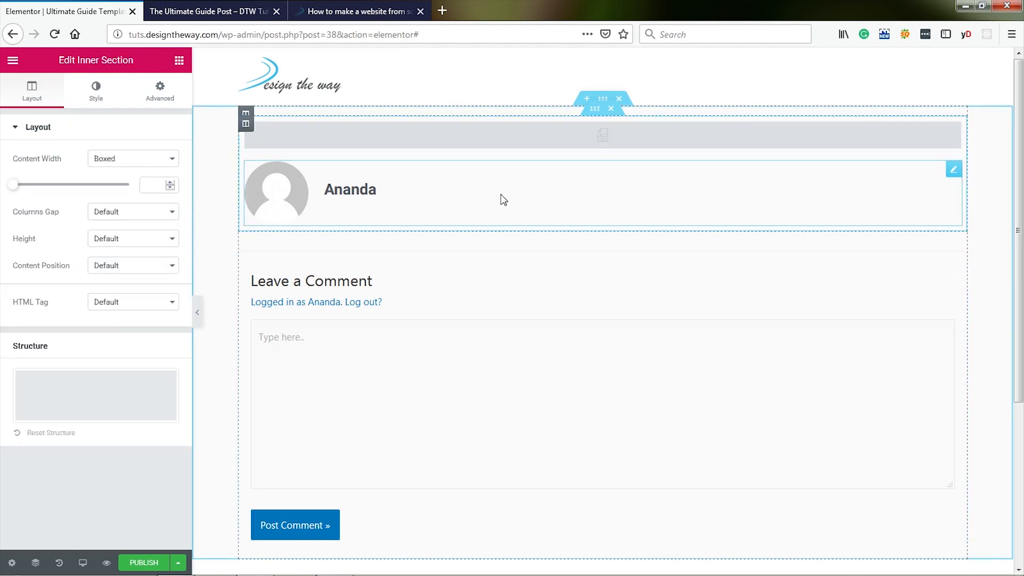
left_click(96, 92)
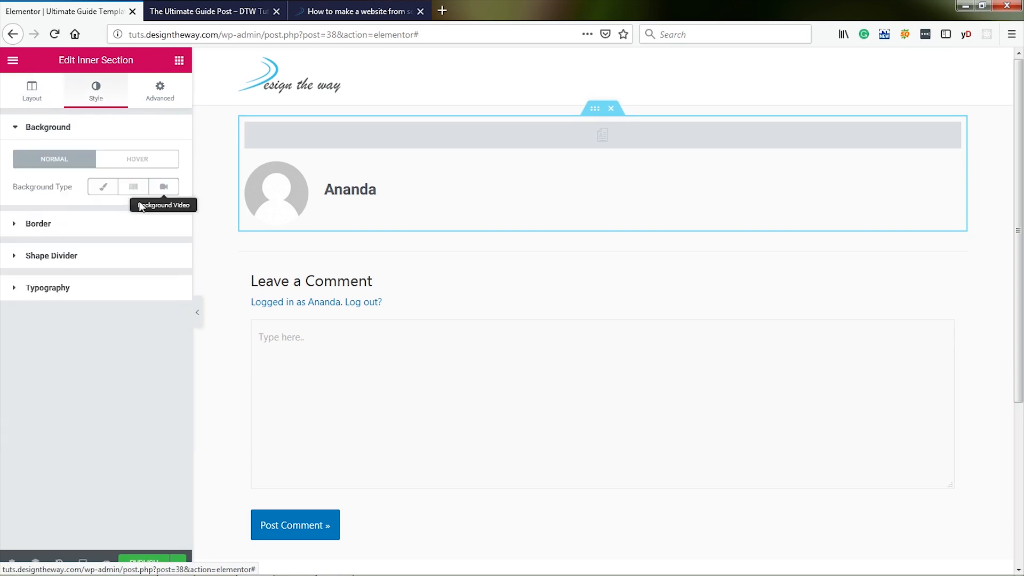
left_click(103, 188)
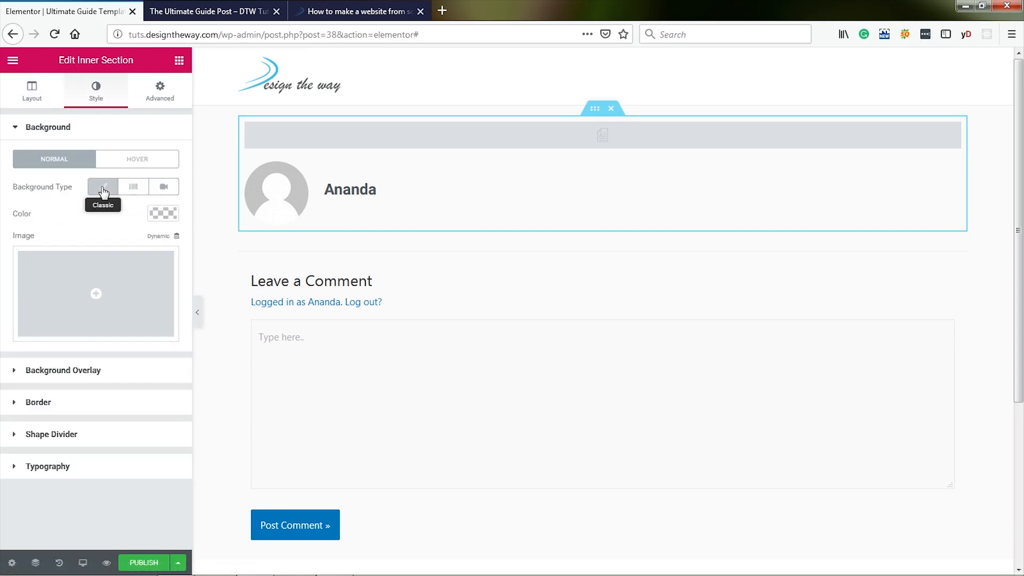
left_click(171, 217)
left_click(131, 367)
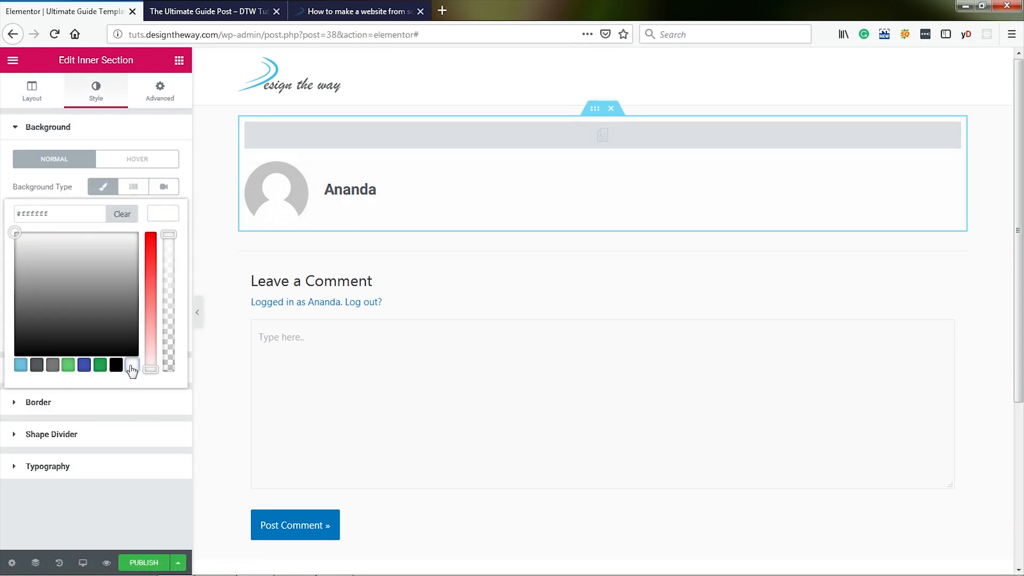
left_click(169, 219)
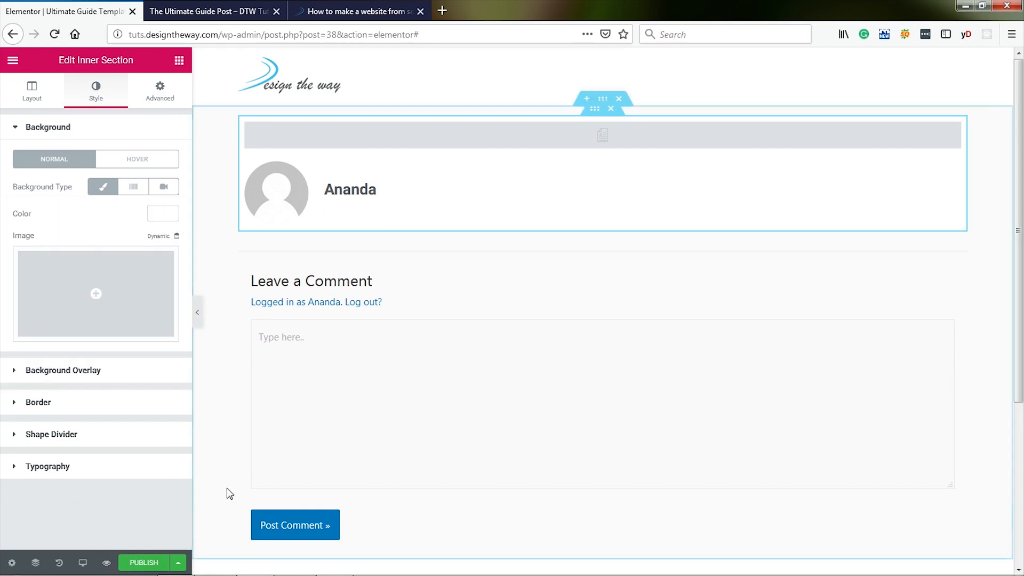
Preview the template in a separate browser tab, close the preview, and return to the editor
mouse_move(107, 563)
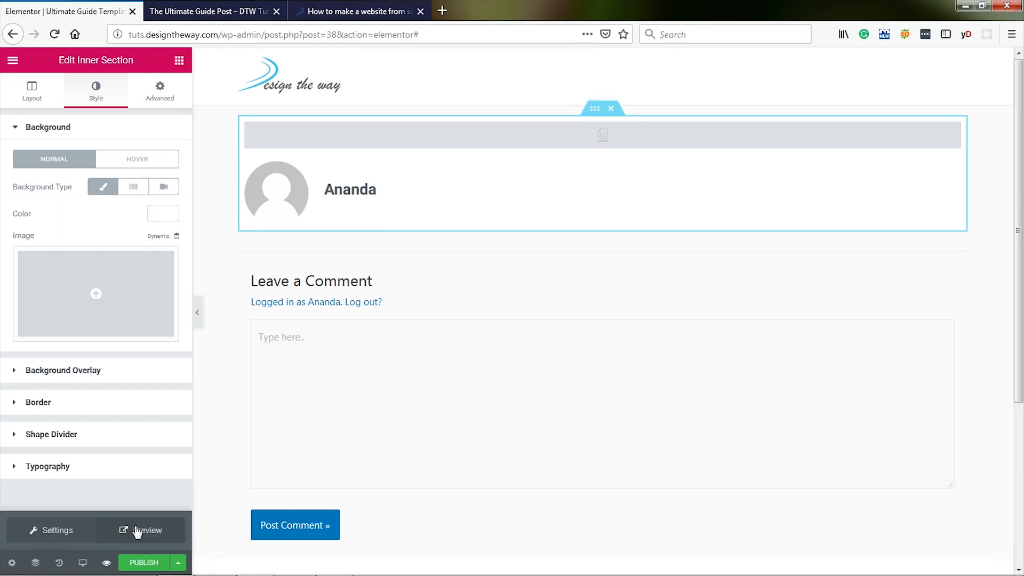
left_click(138, 531)
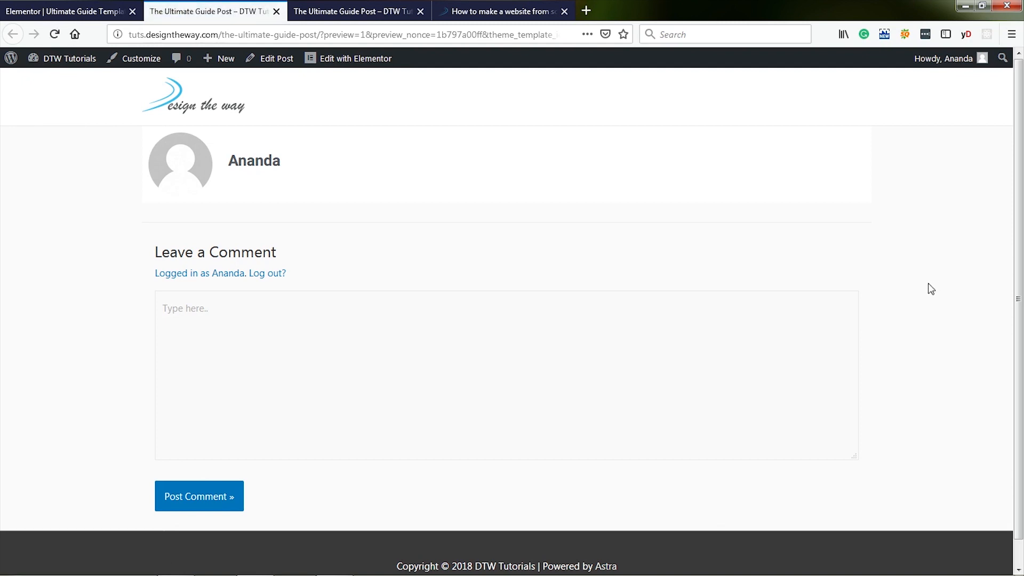
left_click(76, 12)
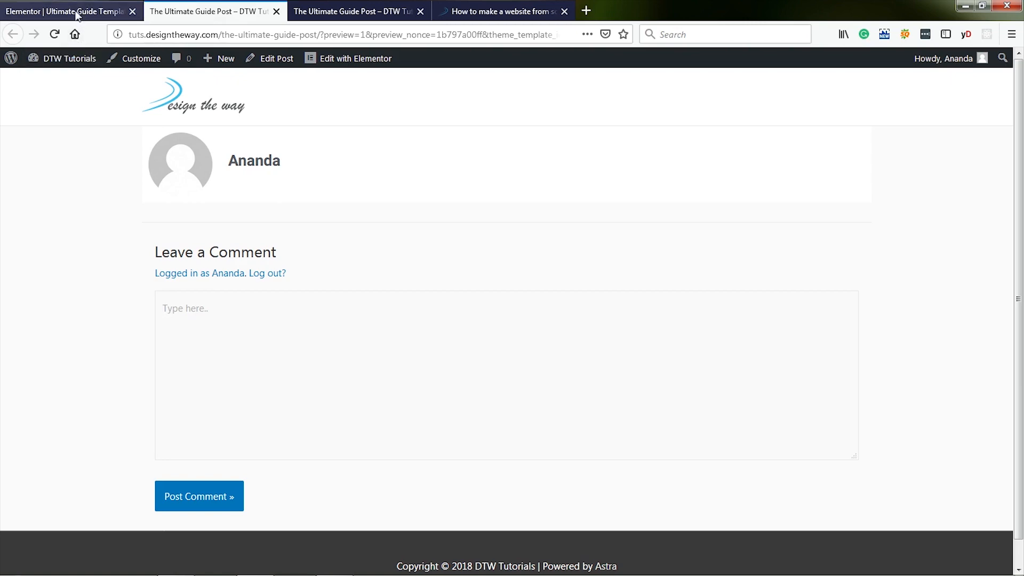
middle_click(184, 12)
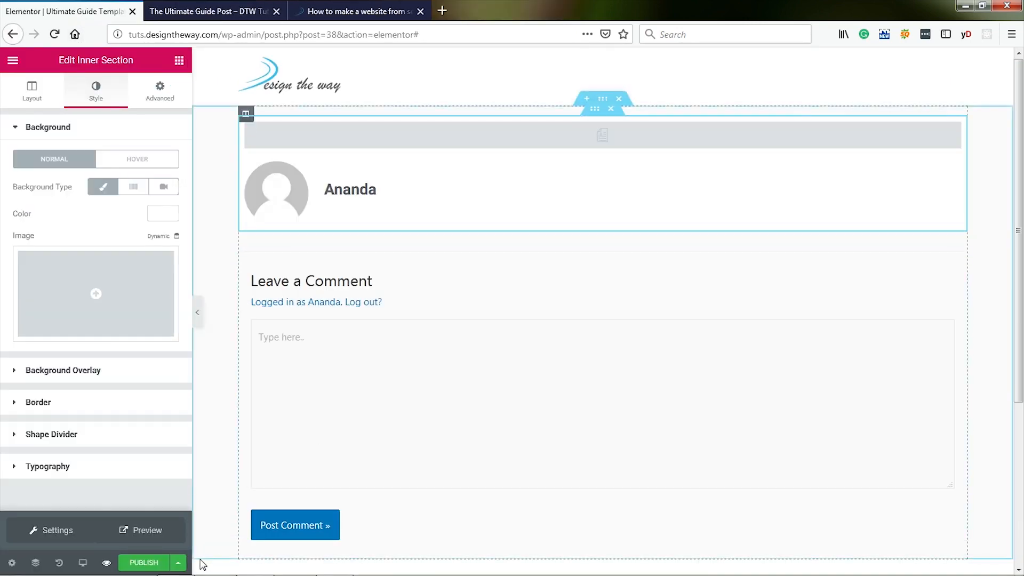
Publish the template with a display condition that includes All Posts limited to The Ultimate Guide Post
left_click(149, 567)
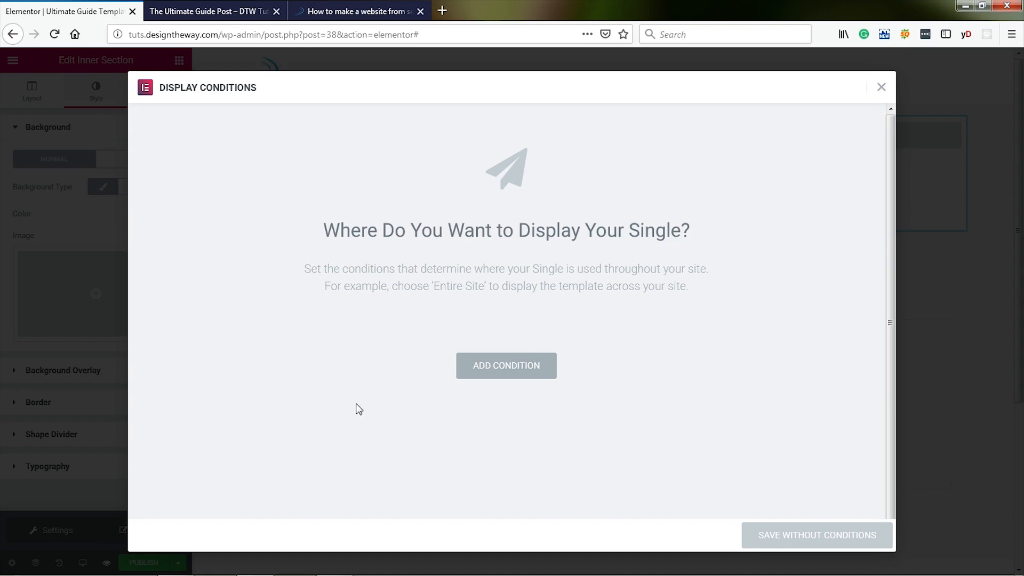
left_click(508, 366)
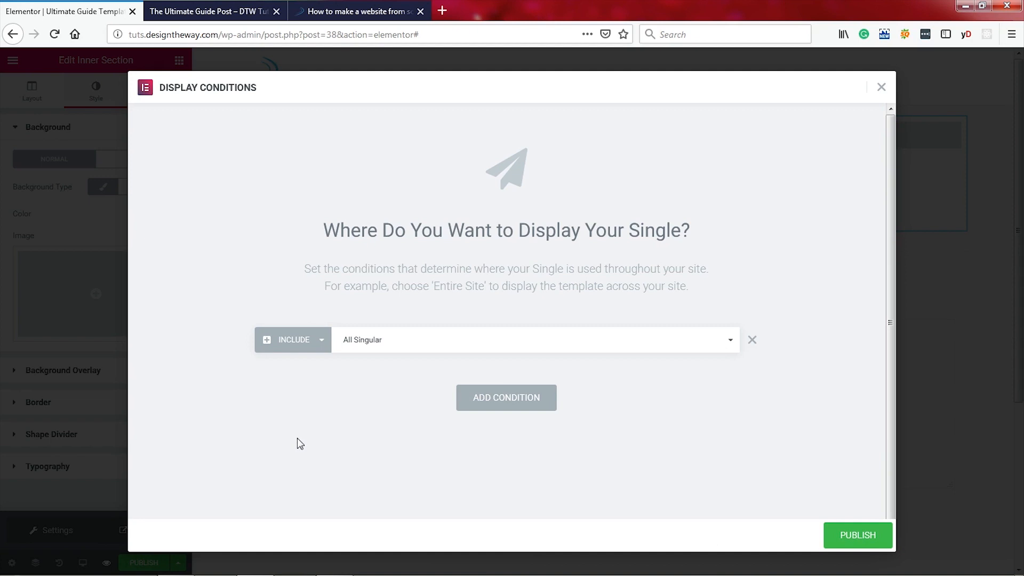
left_click(732, 342)
left_click(374, 404)
left_click(732, 346)
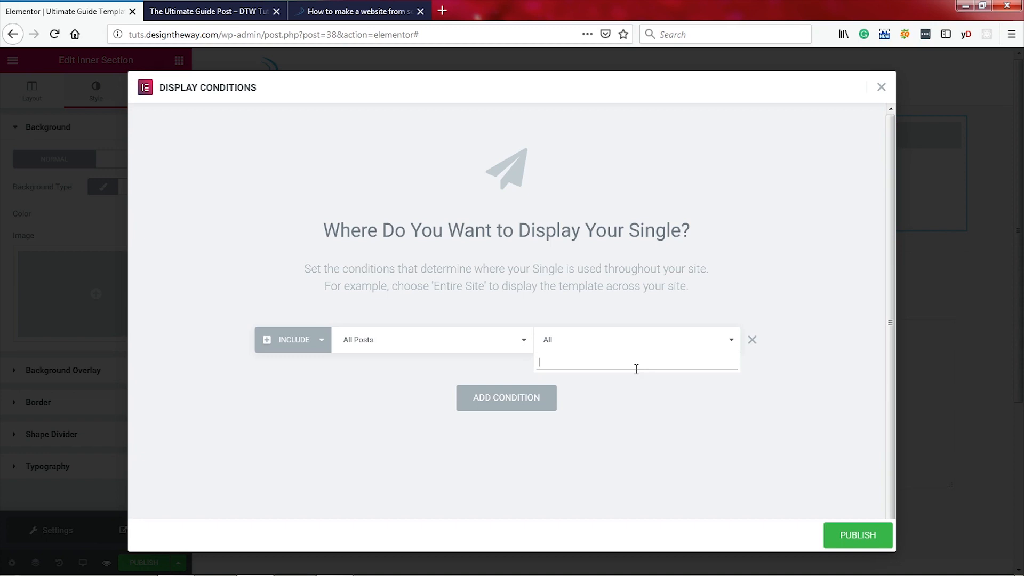
type("The")
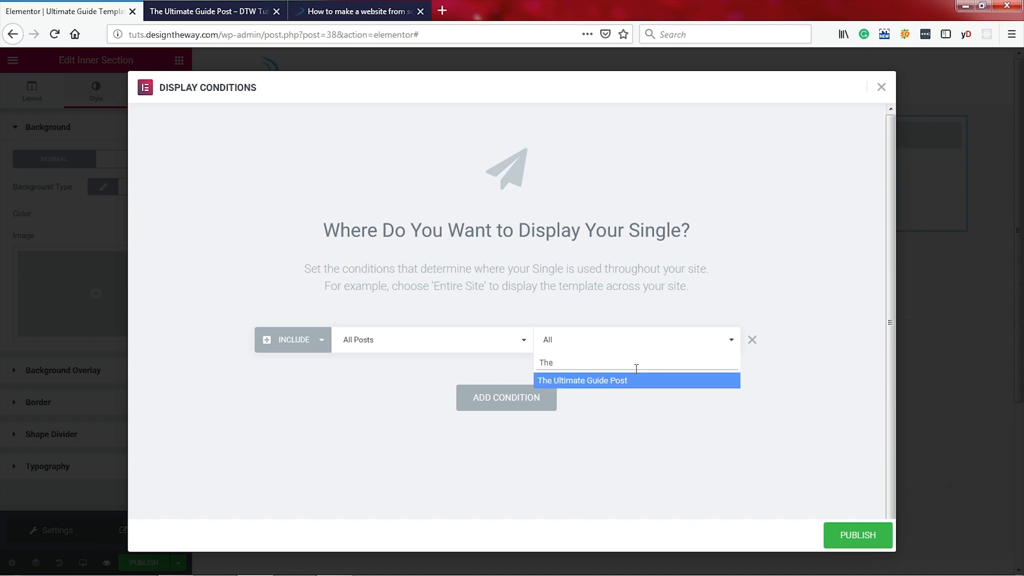
left_click(610, 384)
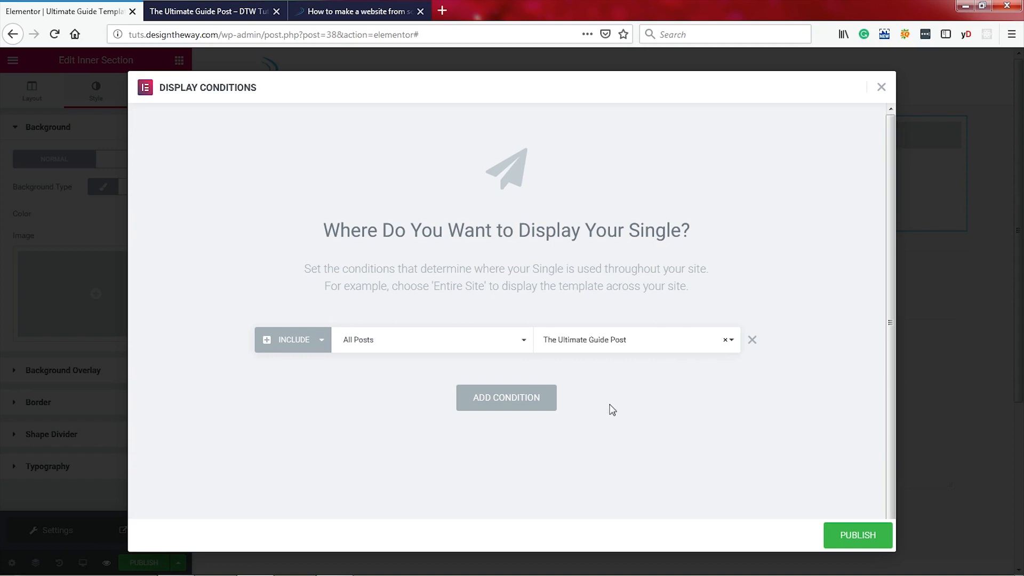
left_click(858, 536)
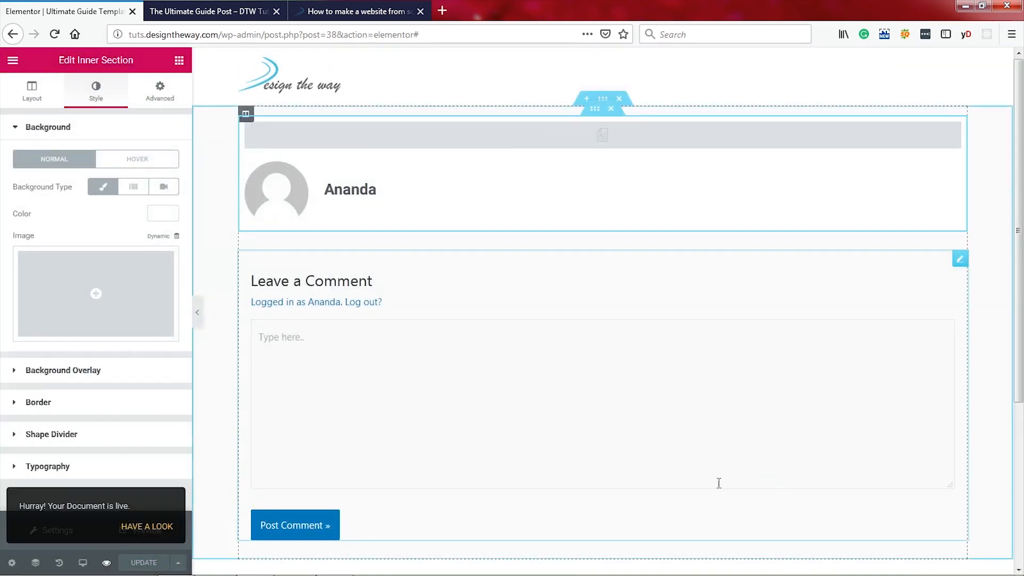
View the live template page, and reload The Ultimate Guide Post to check its new layout
left_click(143, 532)
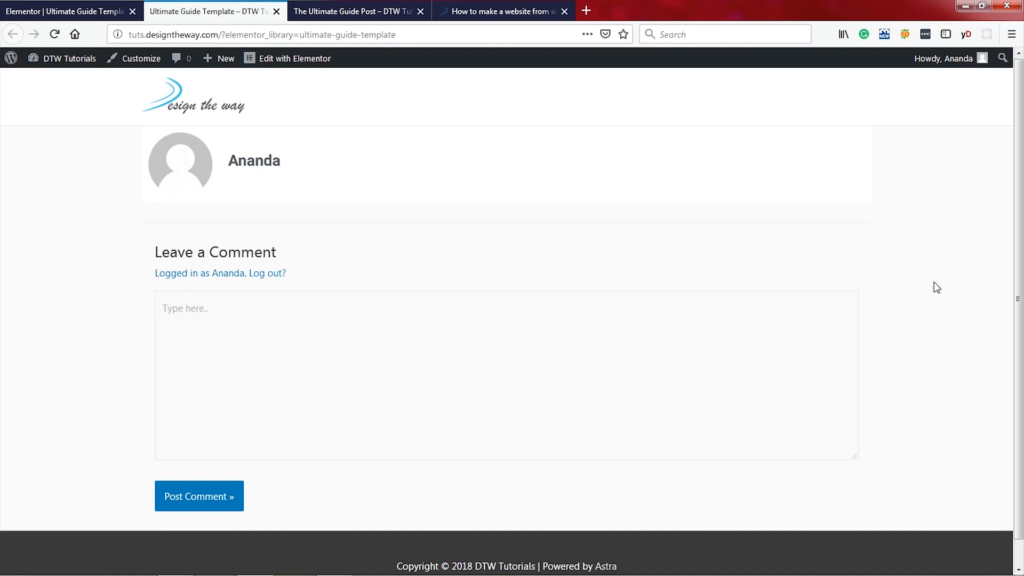
left_click(353, 11)
key("F5")
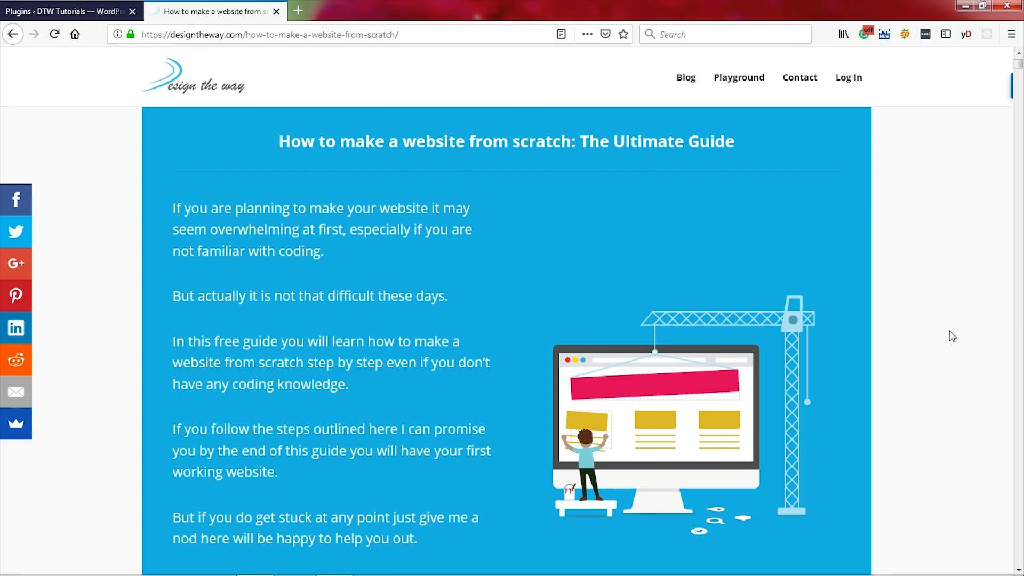
Examine the example guide's blue introduction and the Contents section with its chapter illustrations and titles
scroll(934, 338, "down", 2)
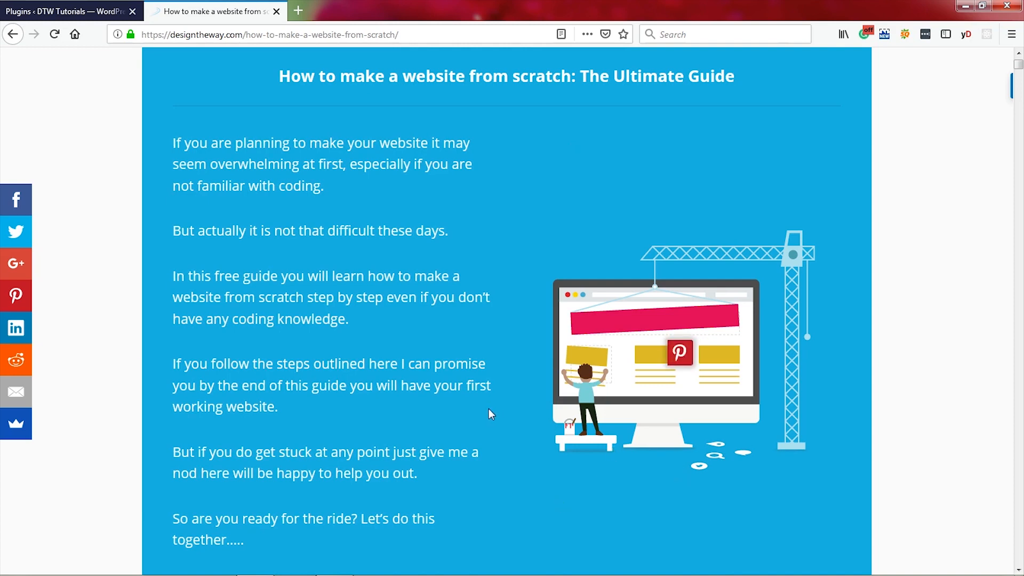
scroll(489, 412, "down", 6)
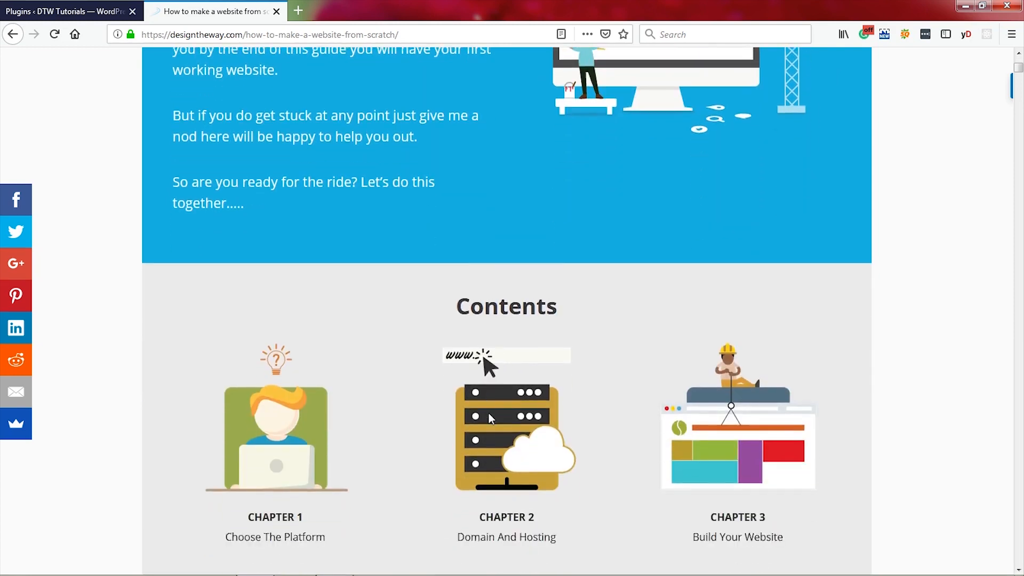
scroll(489, 417, "down", 3)
scroll(490, 420, "down", 1)
scroll(490, 420, "up", 1)
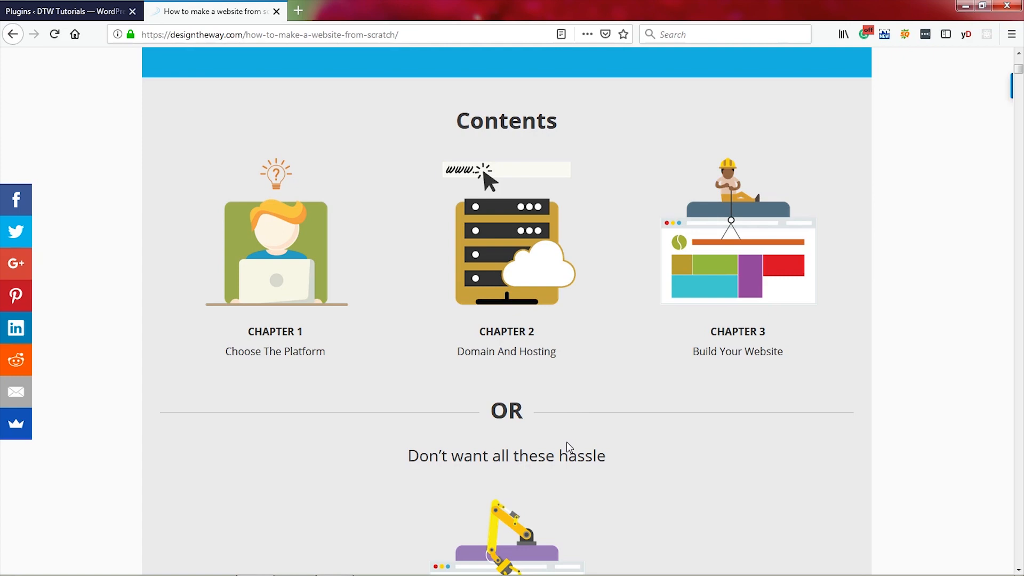
scroll(714, 457, "down", 1)
Examine how Chapter 1 of the example guide is laid out, from its green header through the CMS comparison sections
scroll(714, 457, "down", 9)
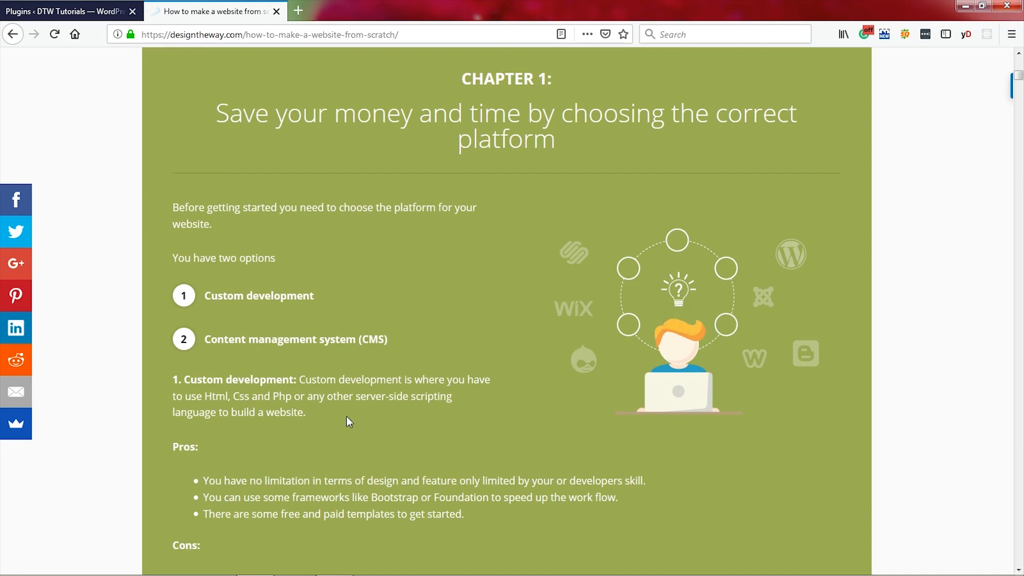
scroll(453, 399, "down", 8)
scroll(455, 403, "down", 1)
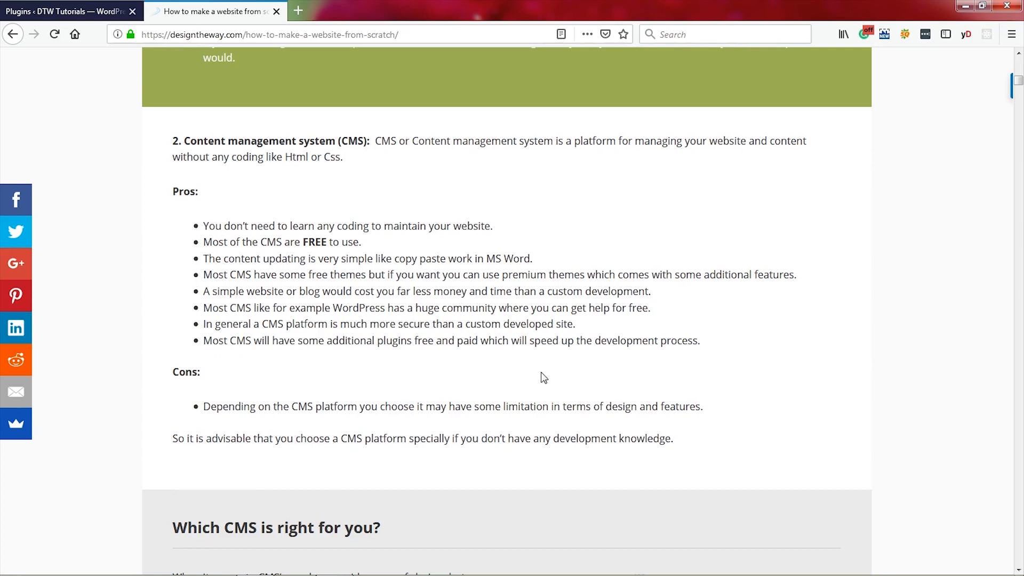
scroll(532, 357, "down", 5)
scroll(531, 356, "down", 2)
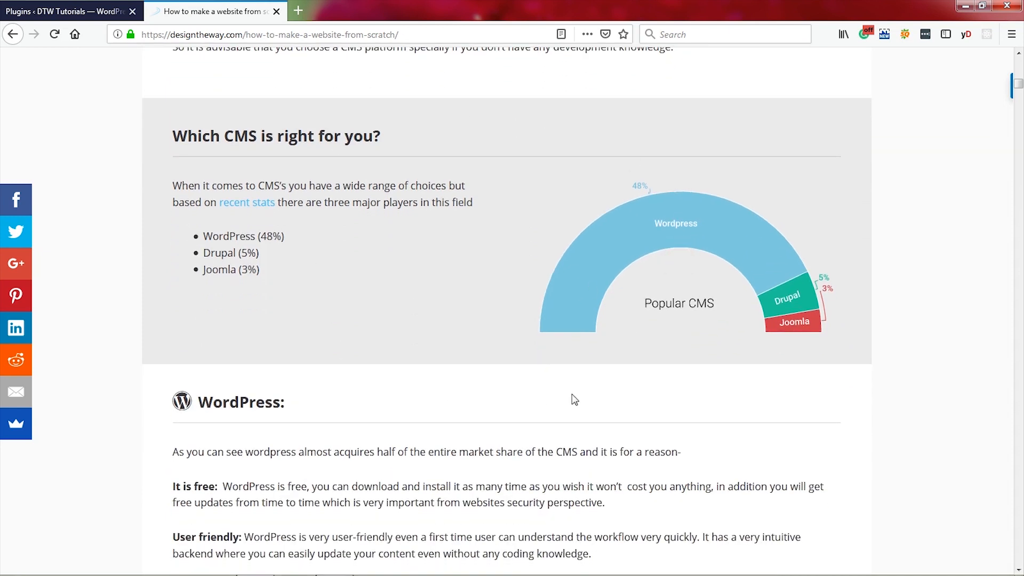
scroll(576, 397, "down", 4)
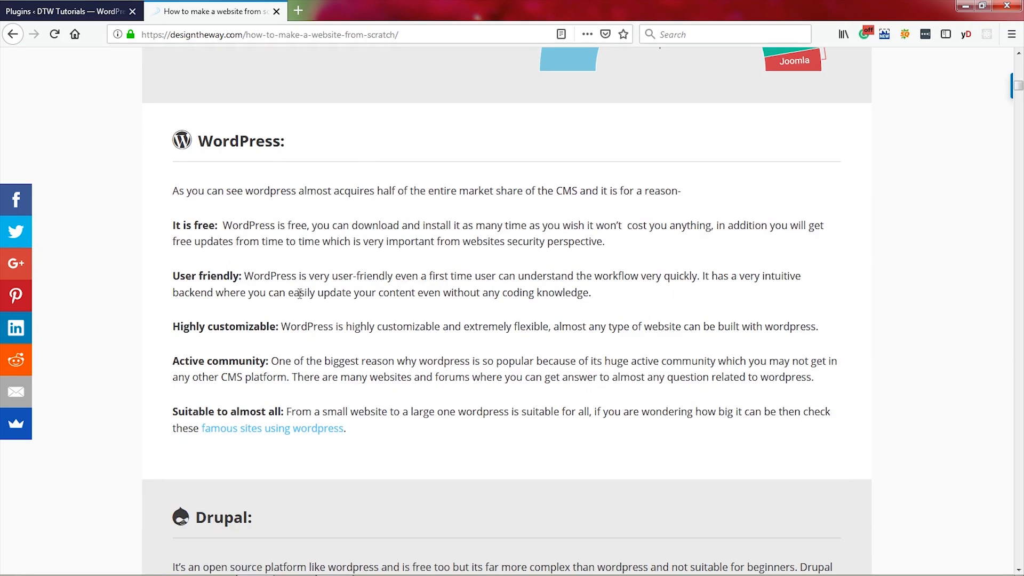
scroll(300, 293, "down", 4)
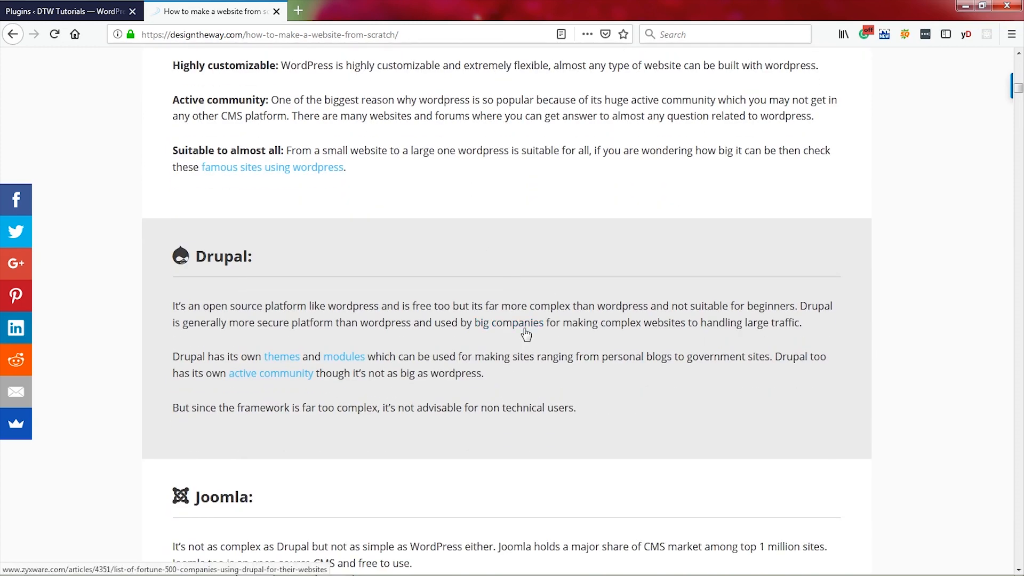
scroll(658, 419, "down", 3)
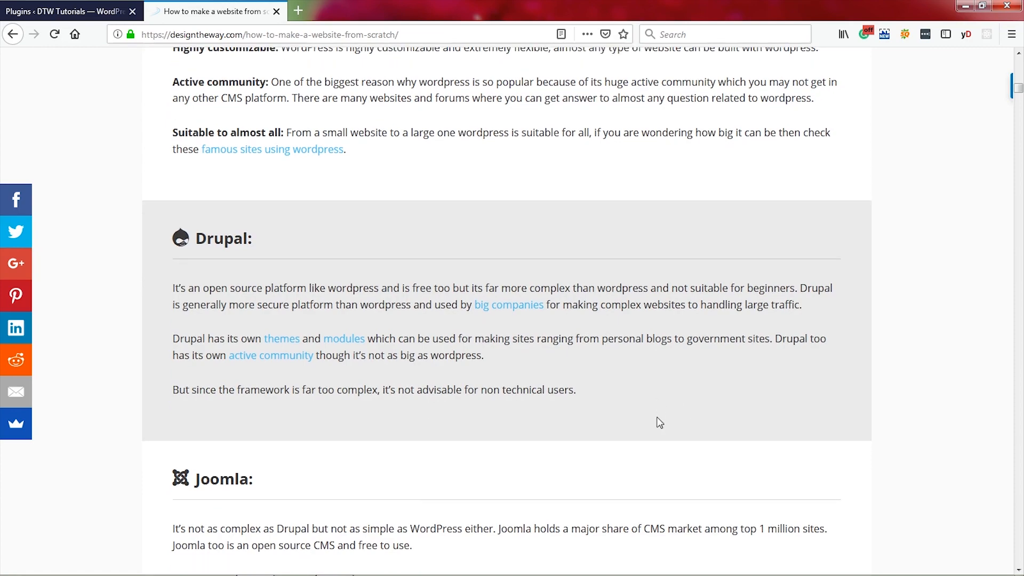
scroll(655, 417, "down", 5)
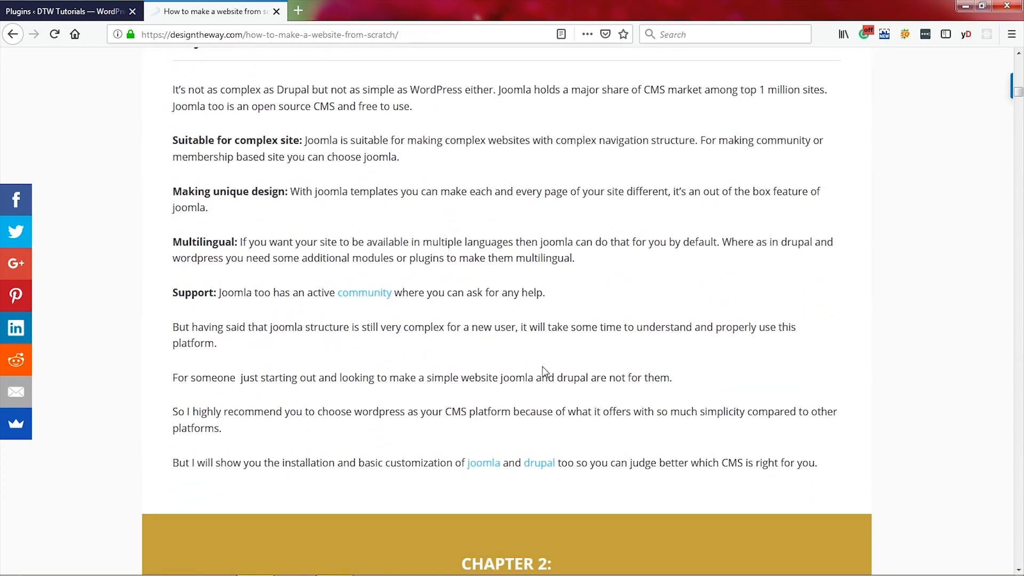
Examine the layout of Chapter 2 on domain and hosting in the example guide, including its alternating section backgrounds and screenshots
scroll(549, 368, "down", 6)
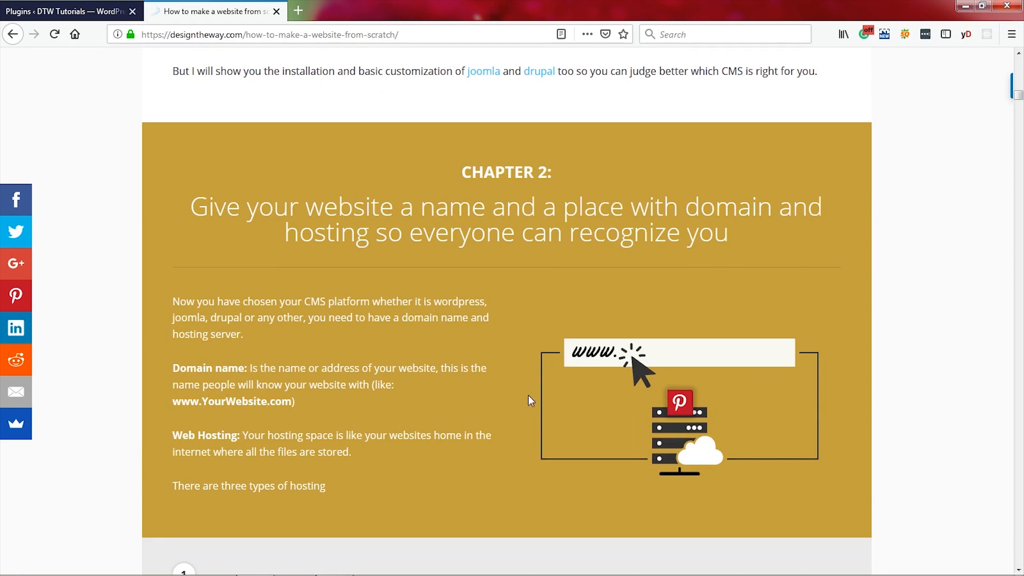
scroll(512, 381, "down", 6)
scroll(498, 374, "down", 14)
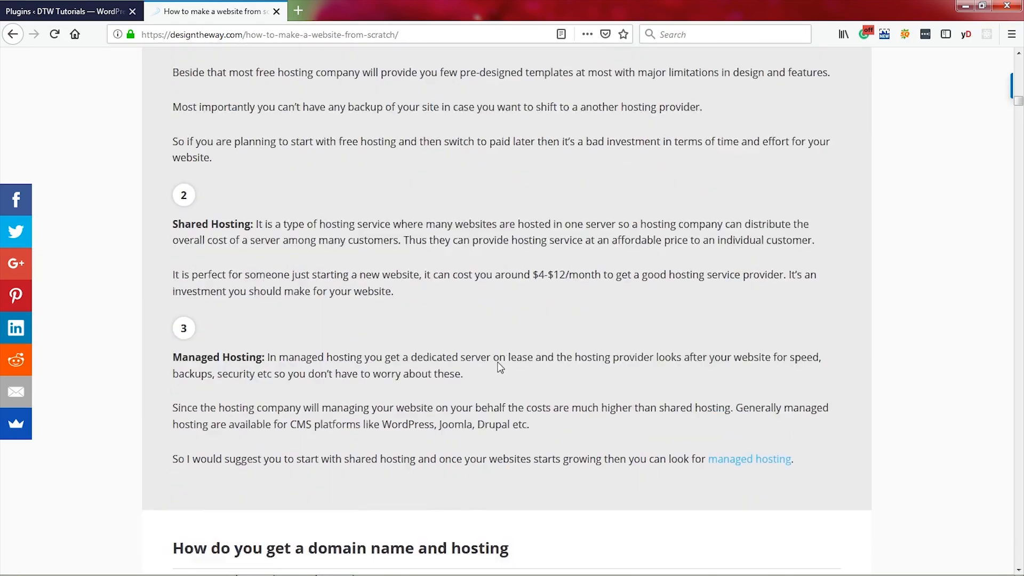
scroll(519, 286, "down", 14)
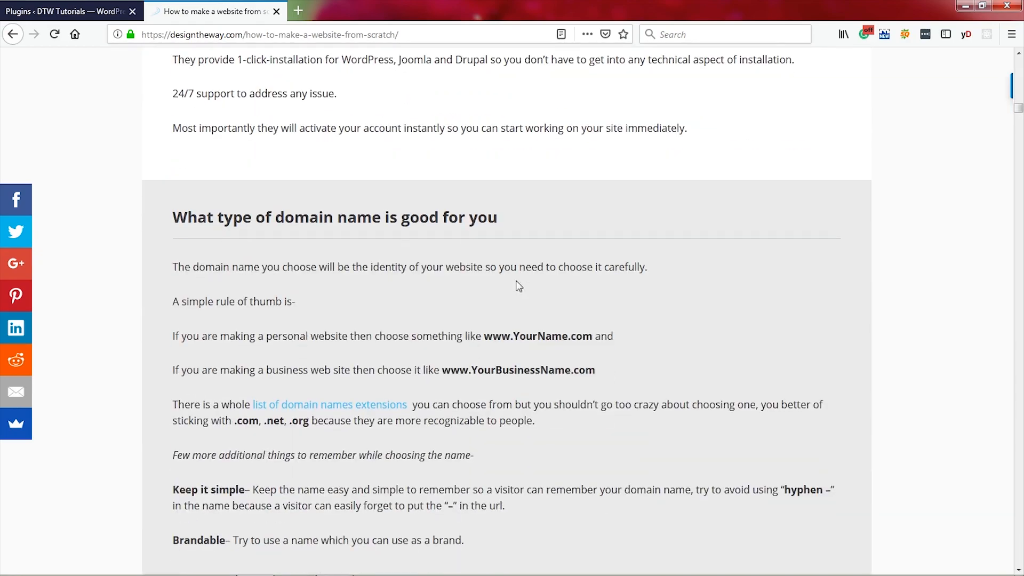
scroll(510, 290, "down", 19)
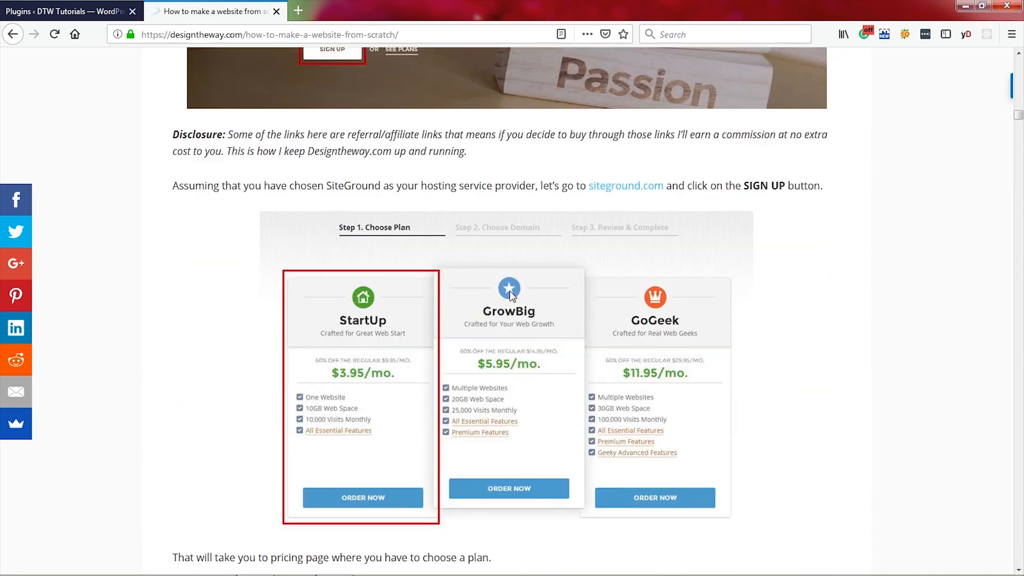
scroll(511, 297, "down", 20)
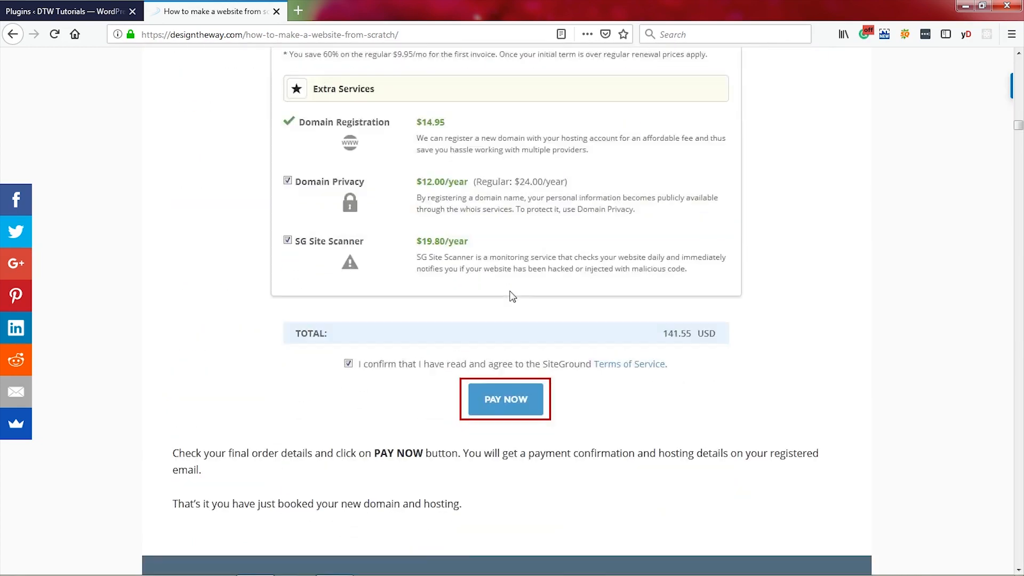
Review the example guide's WordPress sections, from installation through themes, categories and menu settings
scroll(502, 316, "down", 3)
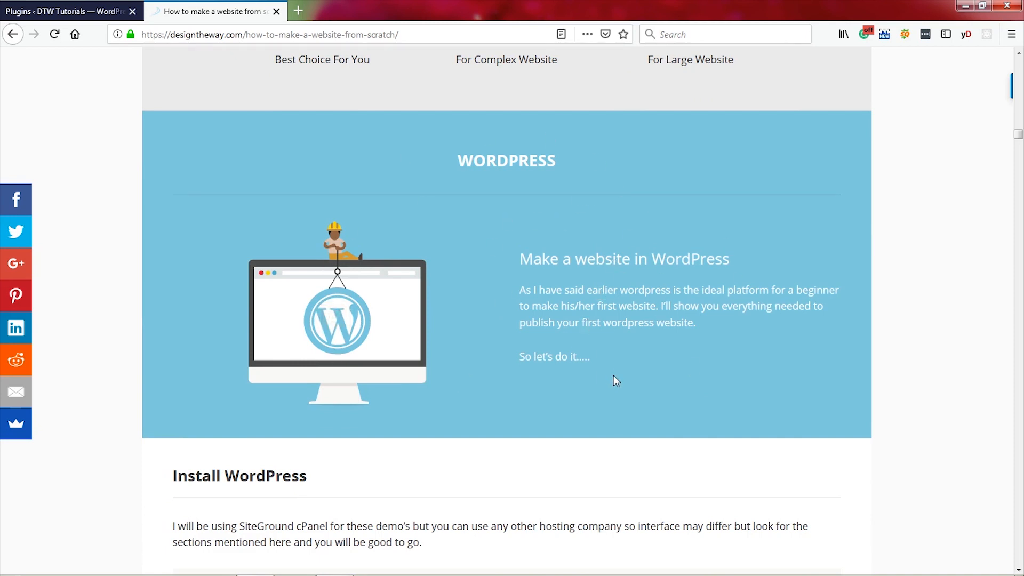
scroll(615, 376, "down", 5)
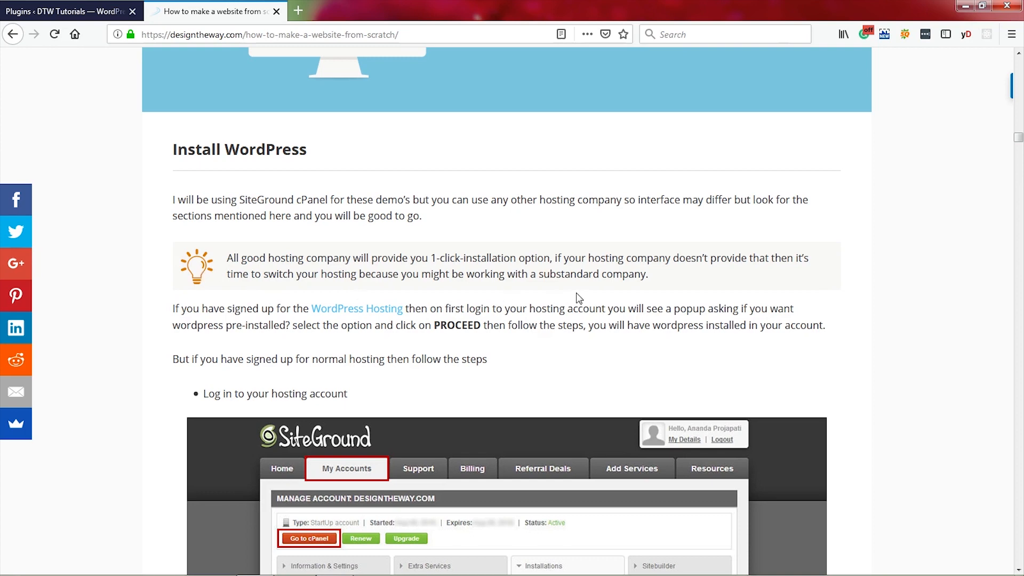
scroll(890, 288, "down", 8)
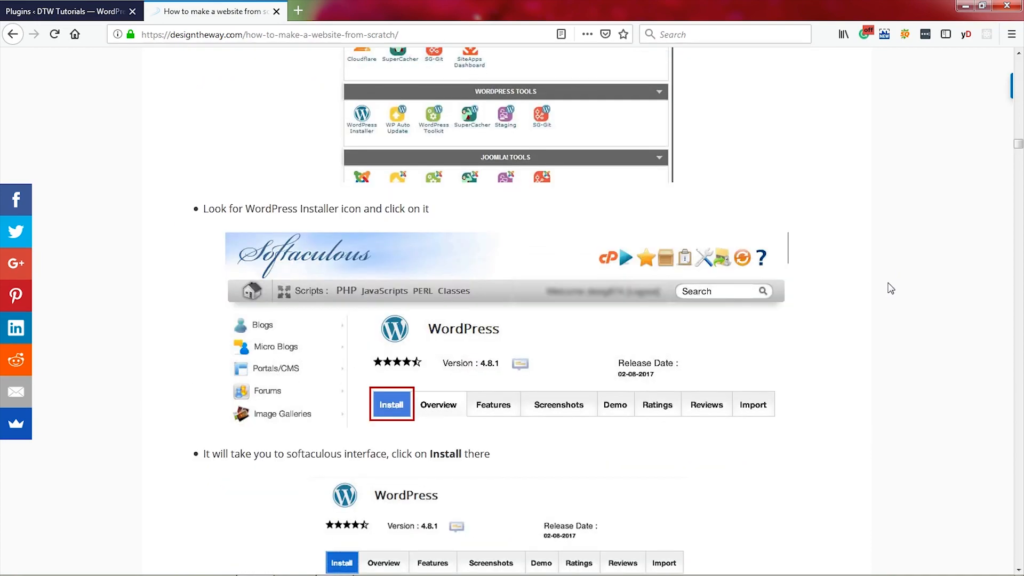
scroll(891, 288, "down", 14)
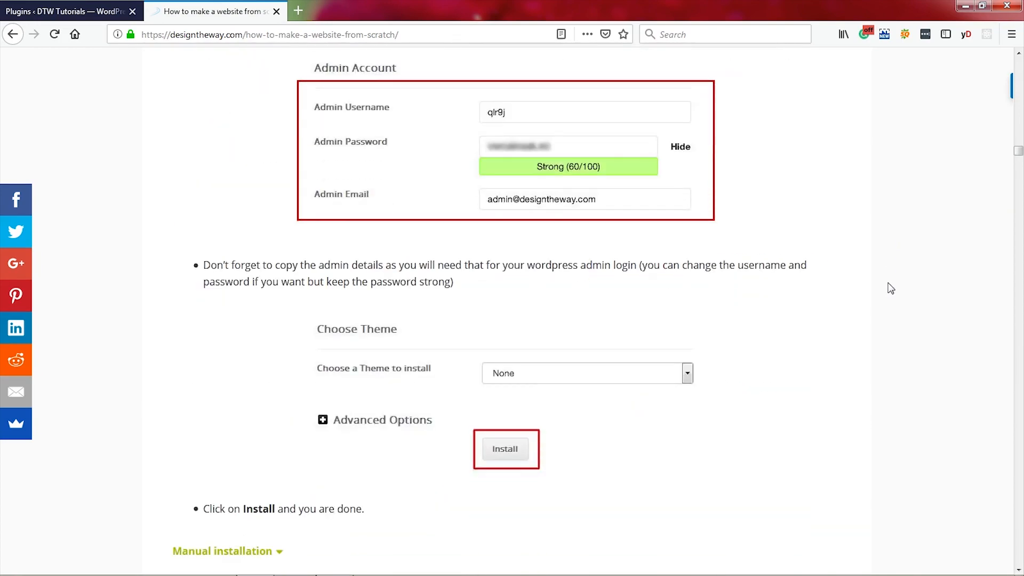
scroll(891, 288, "down", 18)
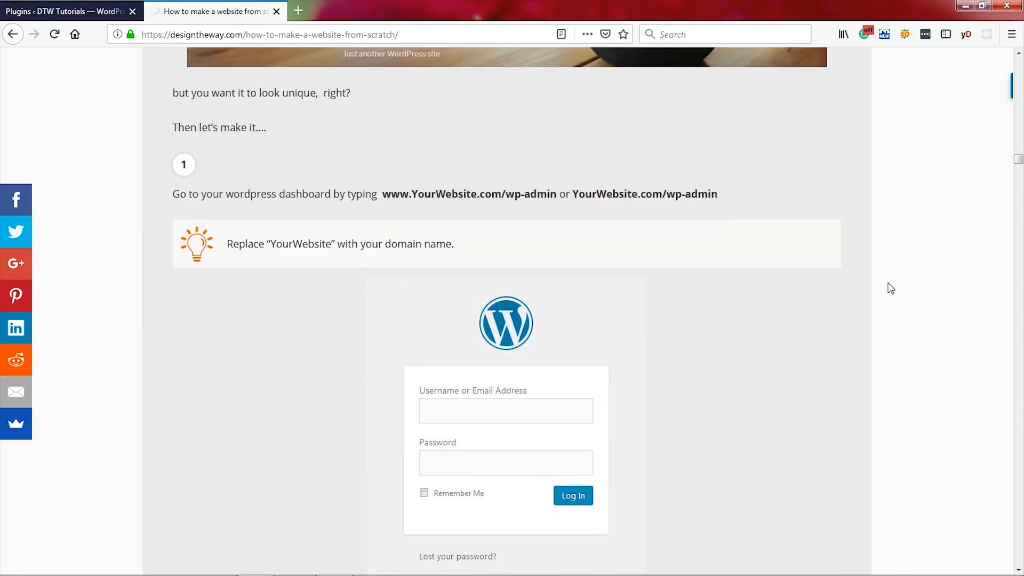
scroll(891, 288, "down", 20)
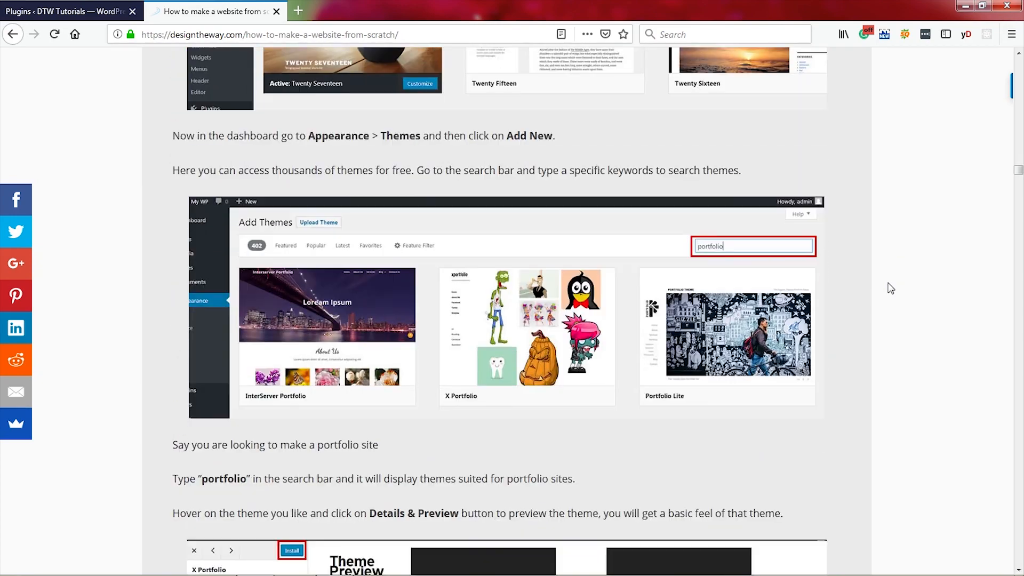
scroll(891, 288, "down", 20)
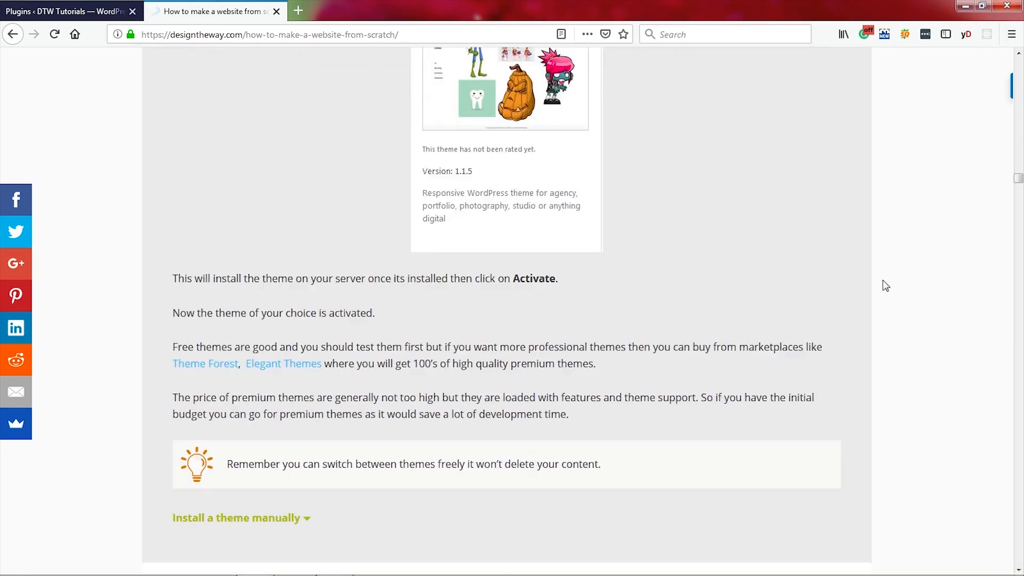
scroll(886, 286, "down", 20)
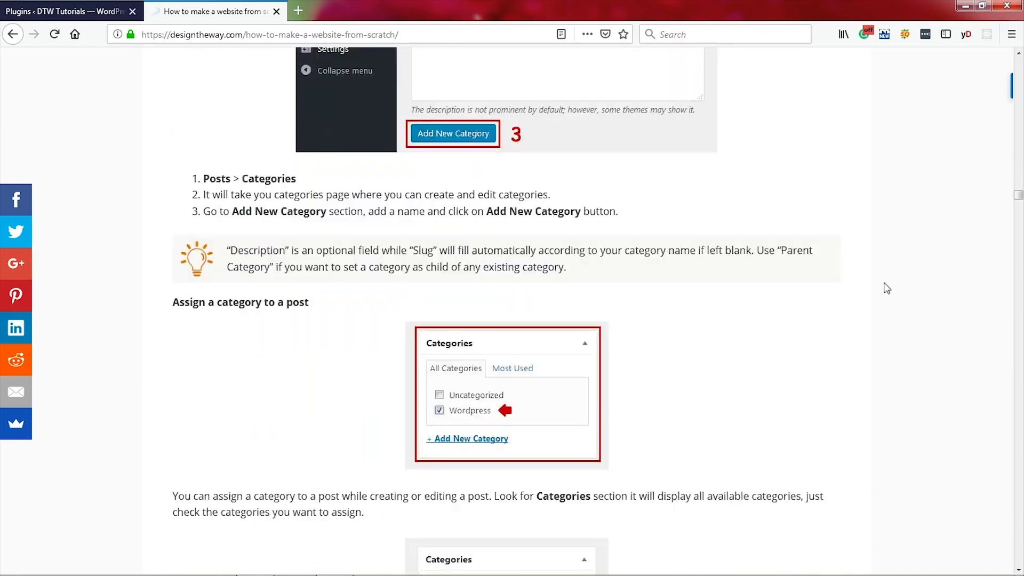
scroll(887, 289, "down", 20)
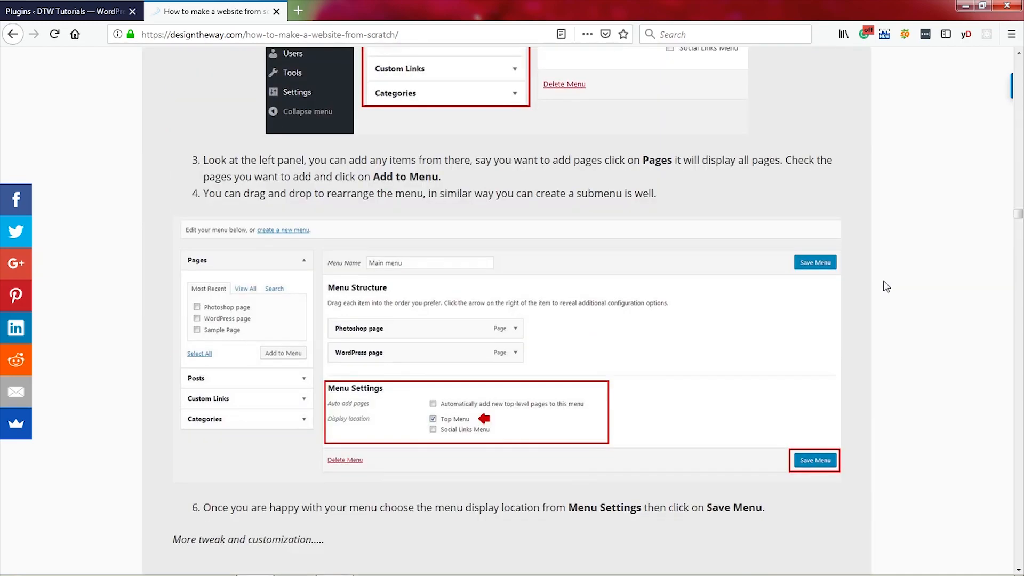
scroll(887, 287, "down", 20)
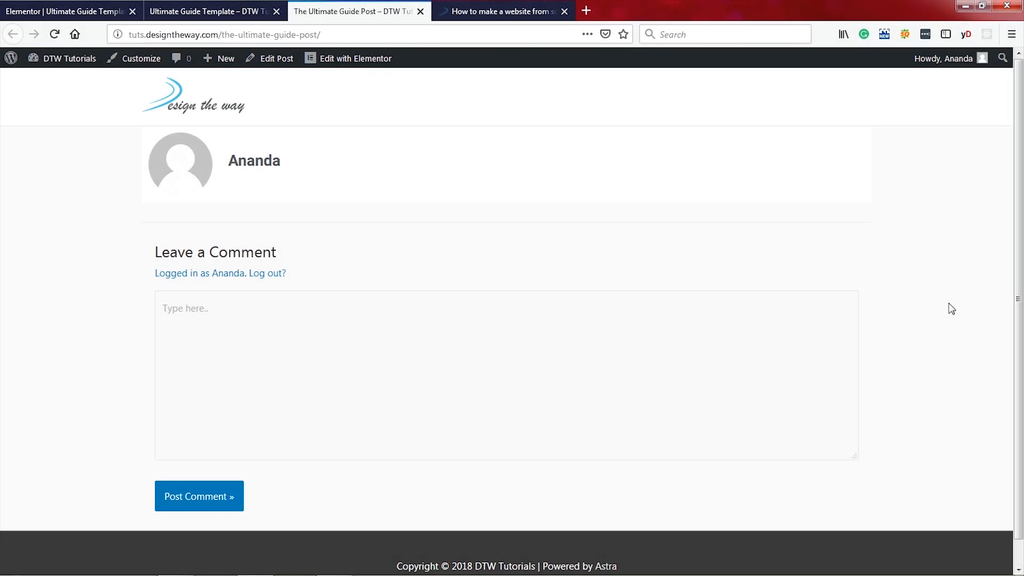
Open The Ultimate Guide Post for editing with Elementor, and close the live template page
left_click(271, 60)
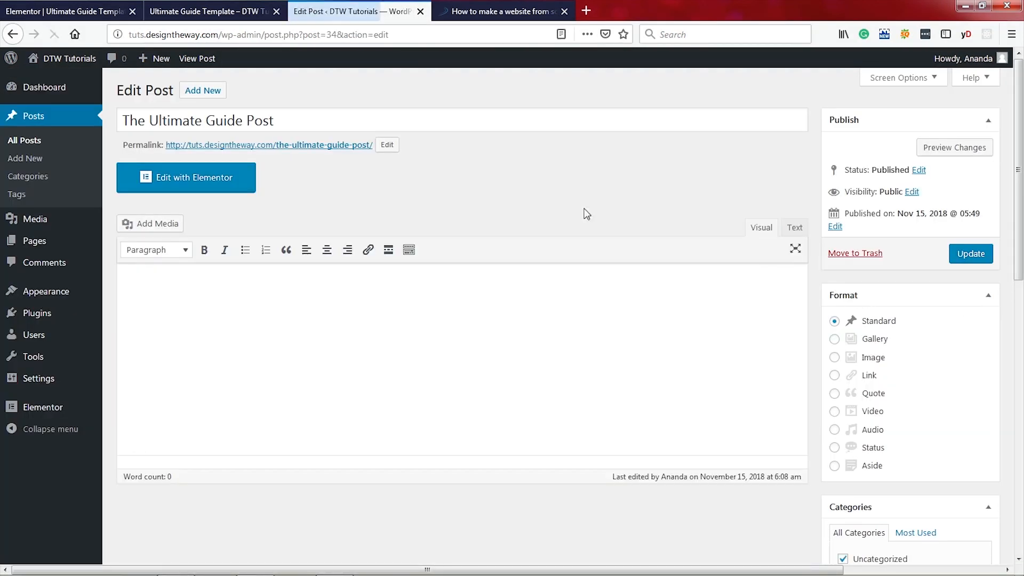
left_click(198, 177)
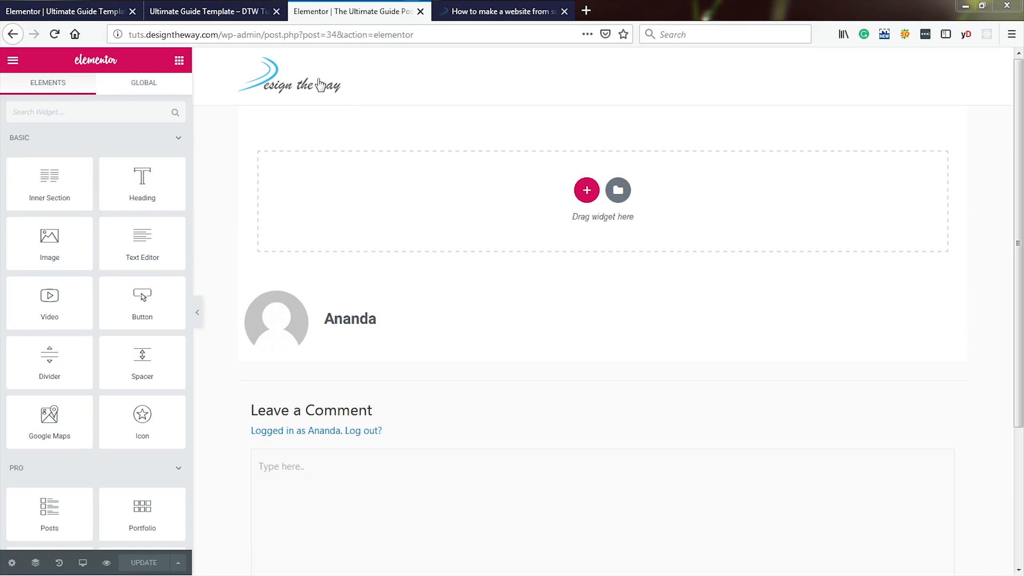
left_click(276, 11)
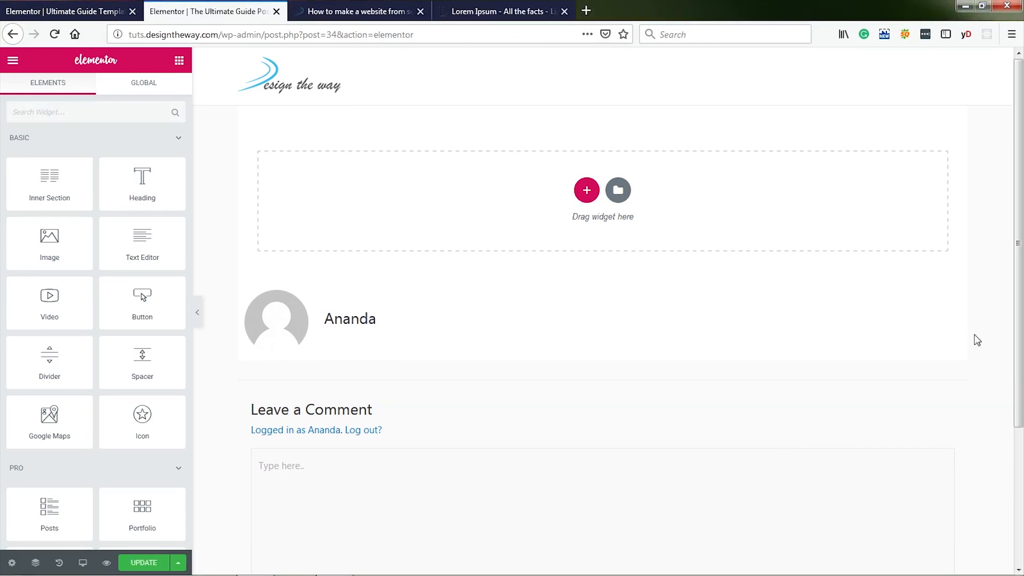
Check the blue introduction in the example guide, and add an inner section to The Ultimate Guide Post
left_click(357, 11)
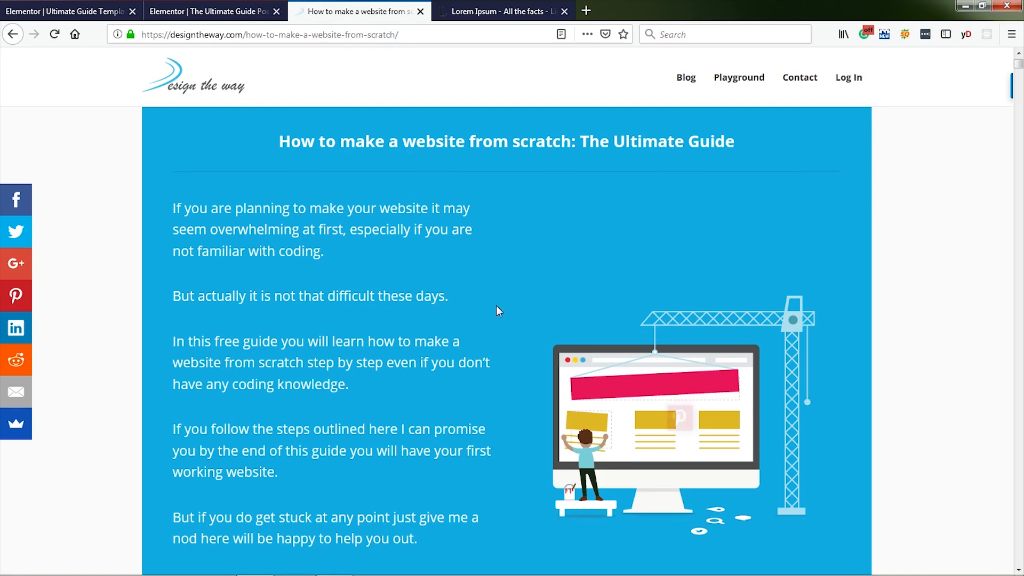
scroll(521, 315, "down", 2)
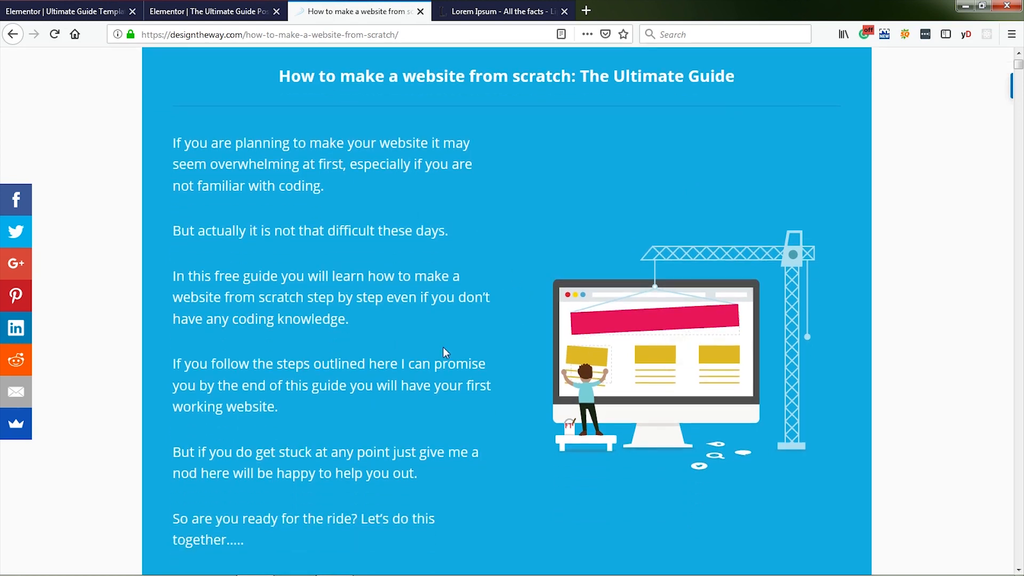
scroll(510, 444, "down", 5)
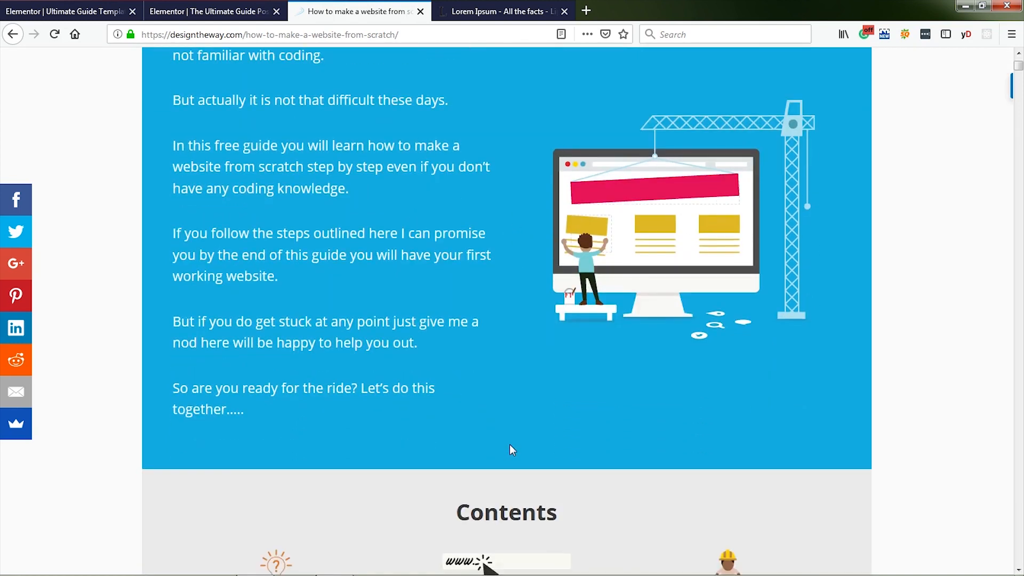
scroll(510, 444, "up", 7)
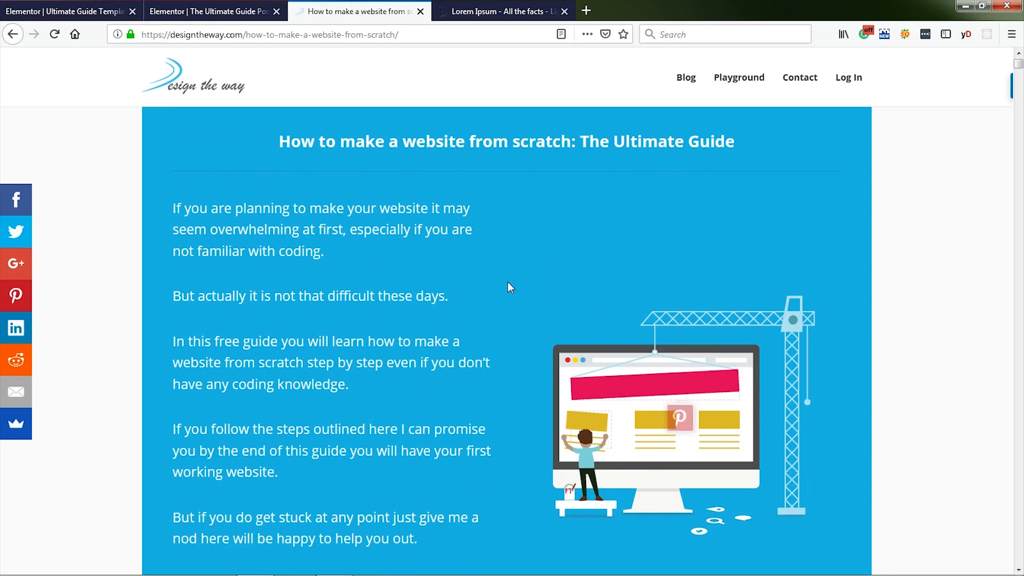
left_click(194, 14)
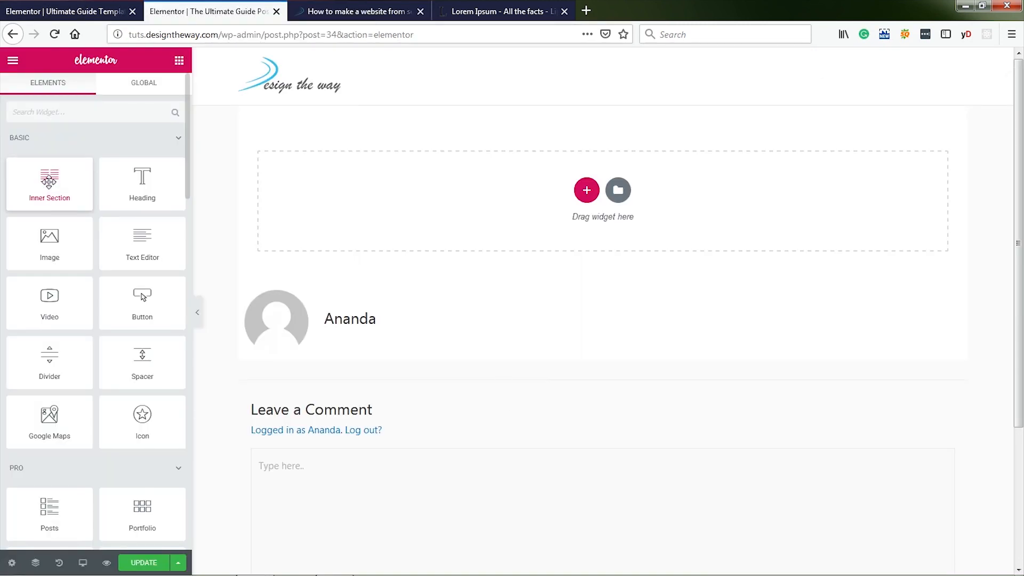
left_click_drag(47, 181, 548, 173)
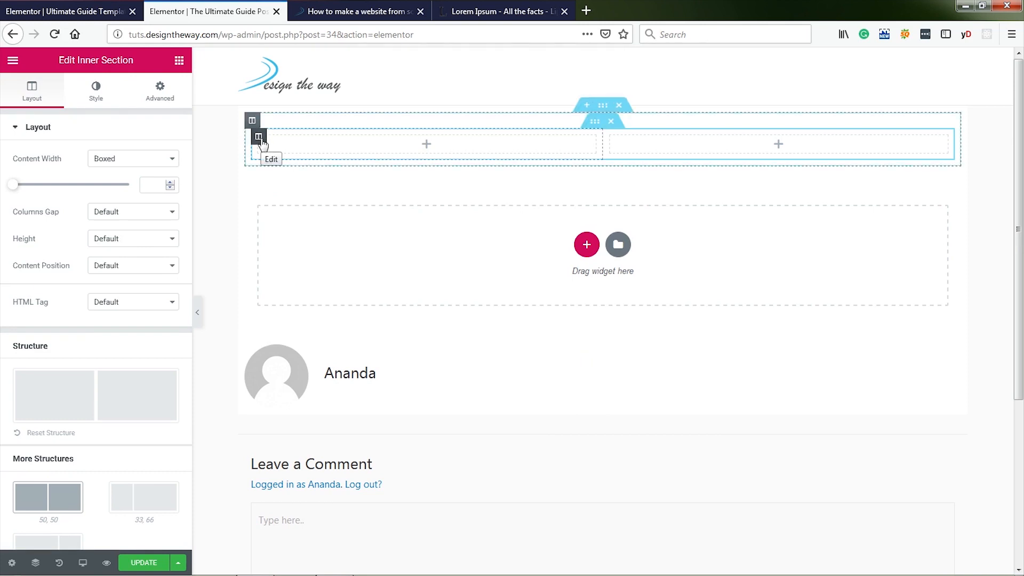
Delete one column of the inner section and add a Post Title widget in the remaining column
right_click(259, 138)
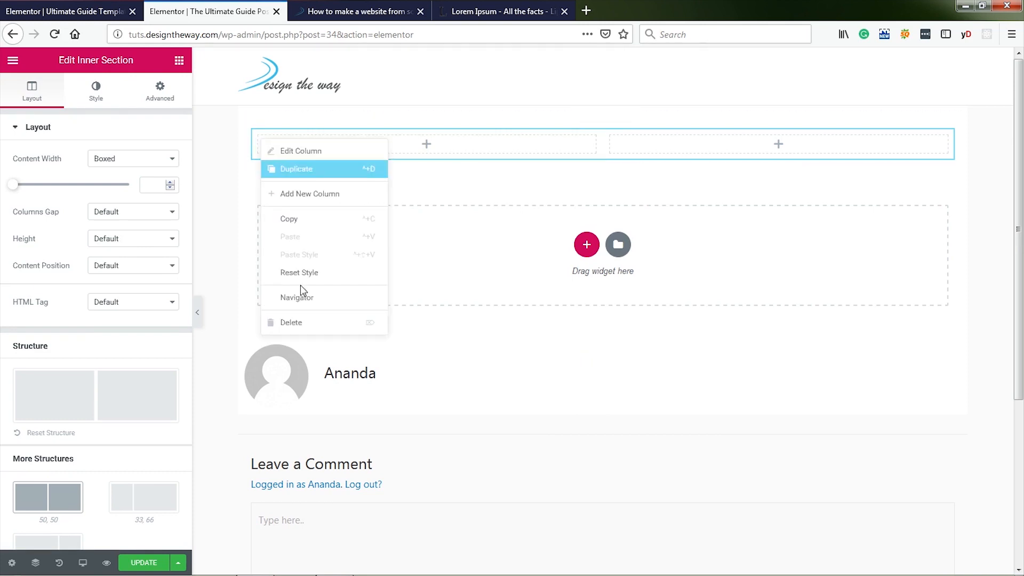
left_click(299, 325)
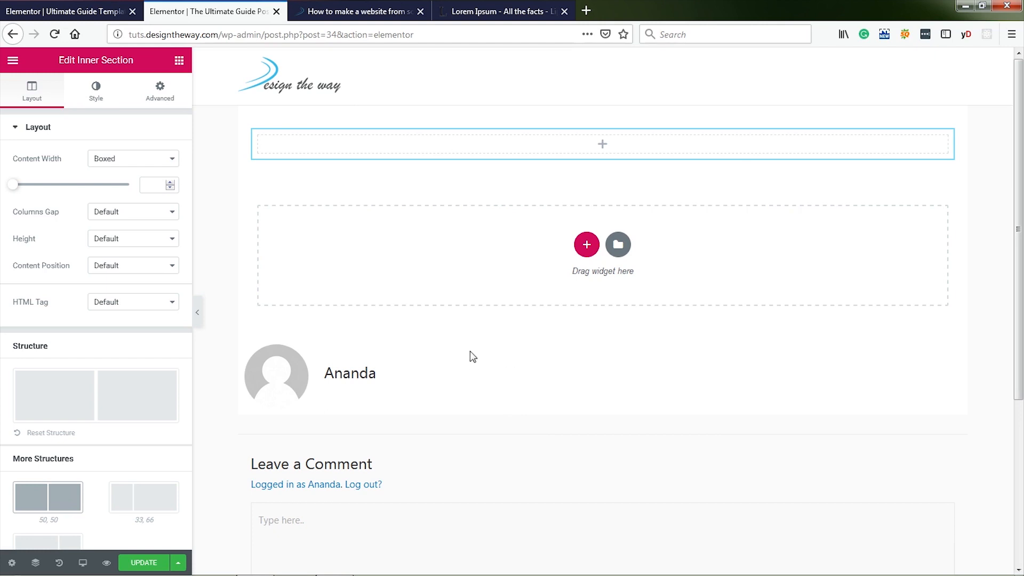
left_click(179, 62)
left_click(139, 86)
type("post")
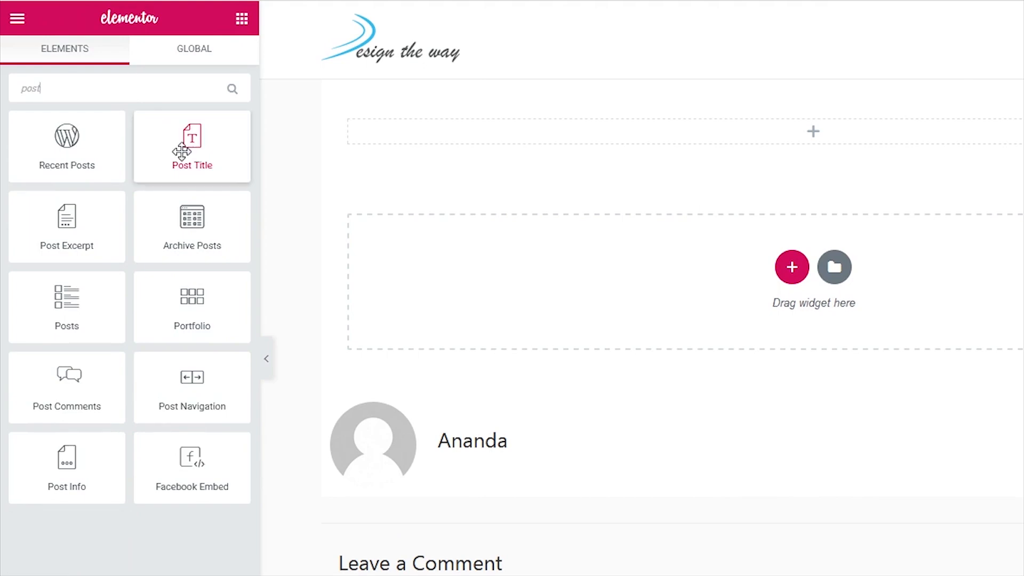
left_click_drag(181, 152, 673, 139)
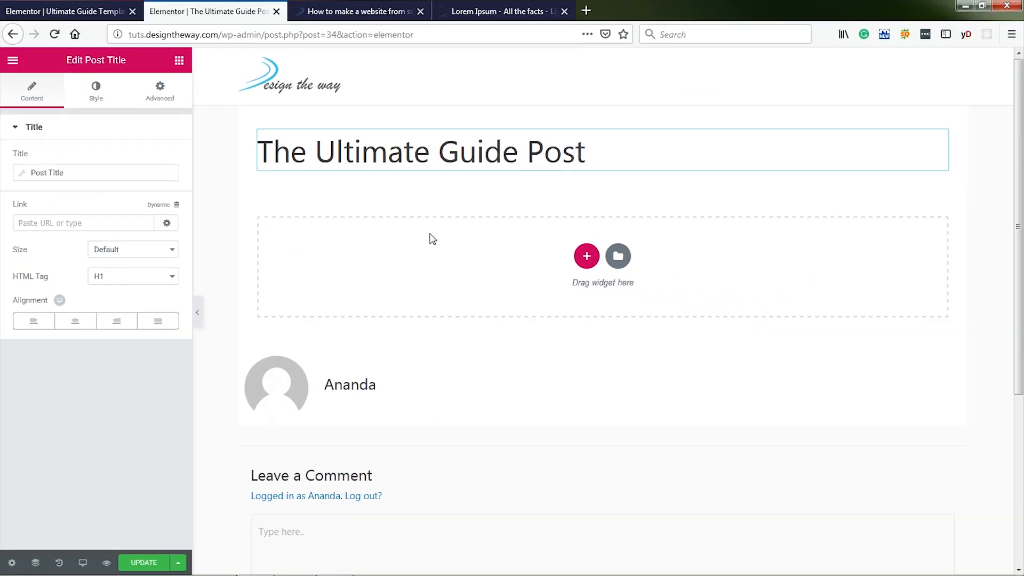
Add a two-column inner section below the post title and place a Text Editor widget in its first column
left_click(178, 63)
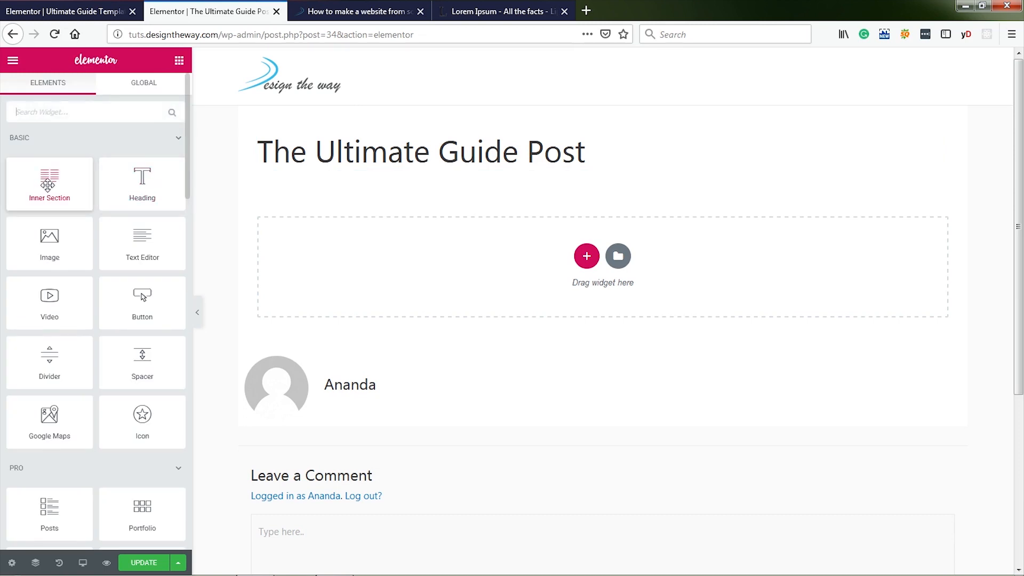
left_click_drag(47, 185, 590, 175)
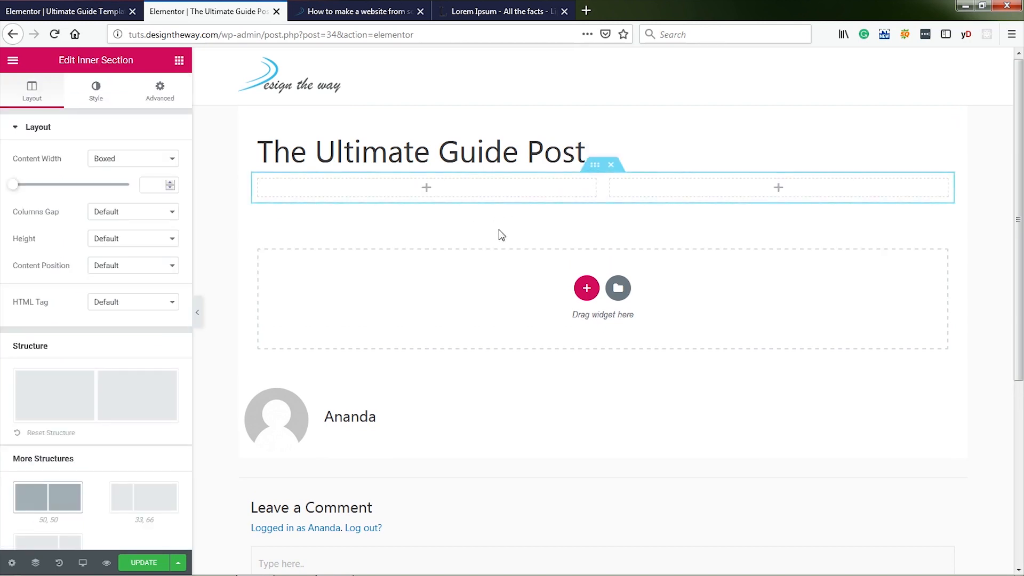
left_click(426, 191)
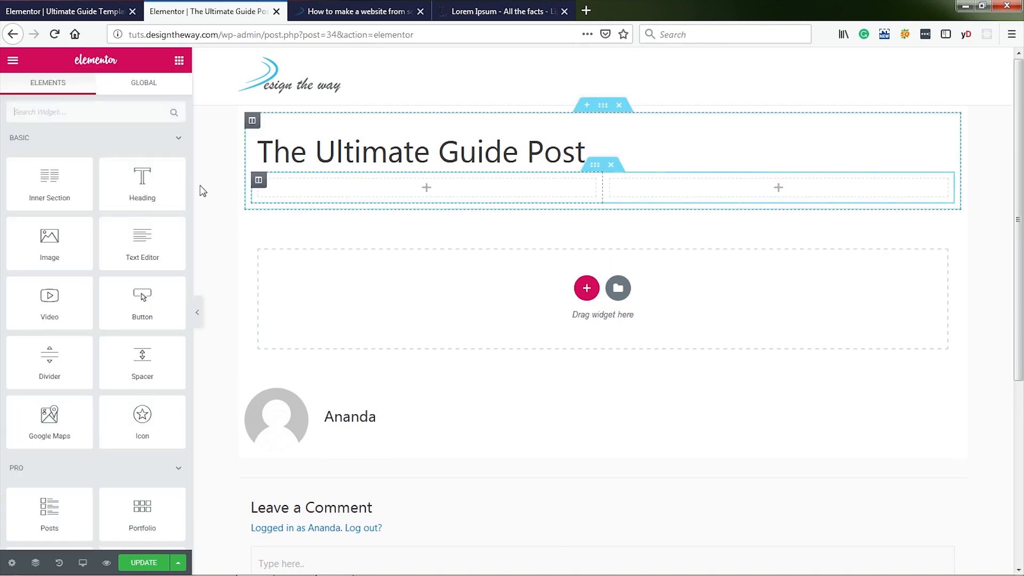
left_click_drag(139, 246, 409, 190)
Replace the text widget's placeholder with the "Why do we use it?" paragraph copied from the Lorem Ipsum site
left_click(480, 13)
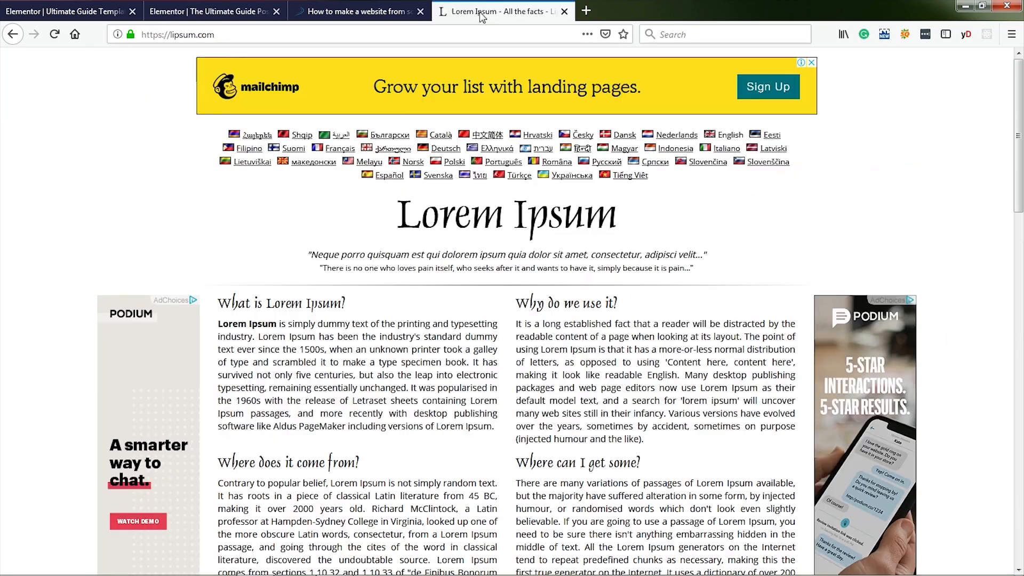
left_click_drag(517, 323, 656, 445)
key("ctrl+c")
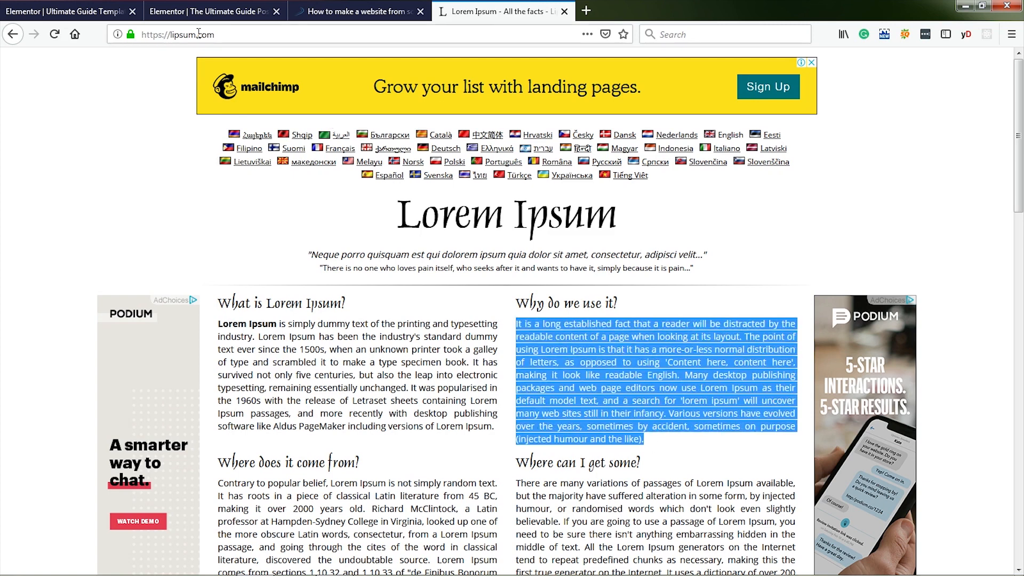
left_click(197, 12)
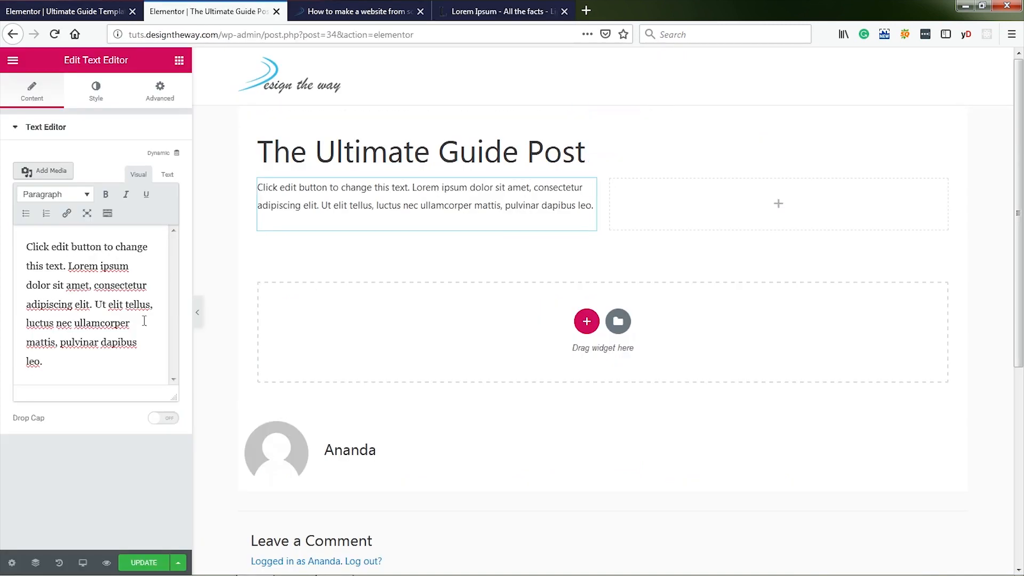
left_click_drag(57, 364, 24, 243)
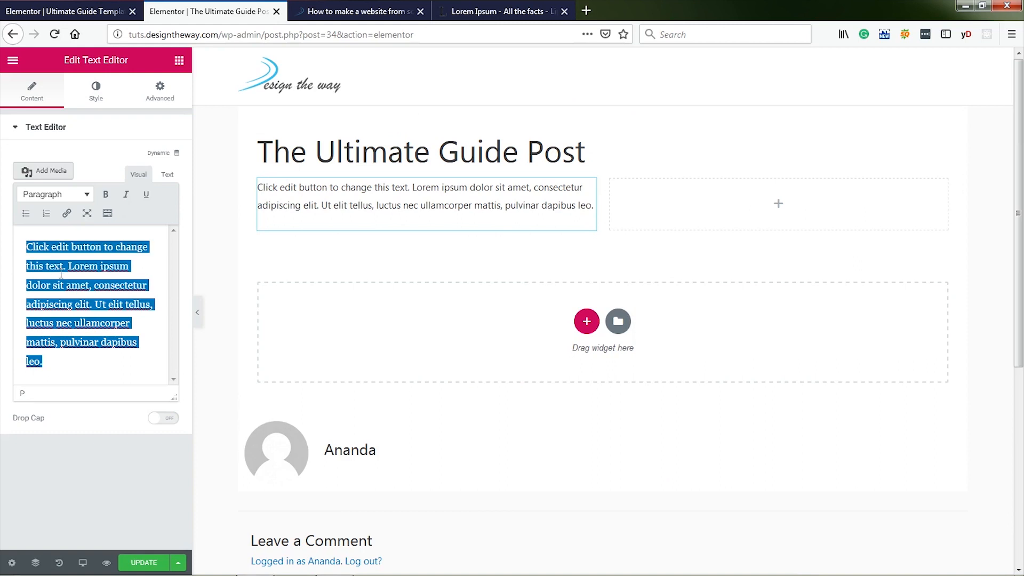
key("ctrl+v")
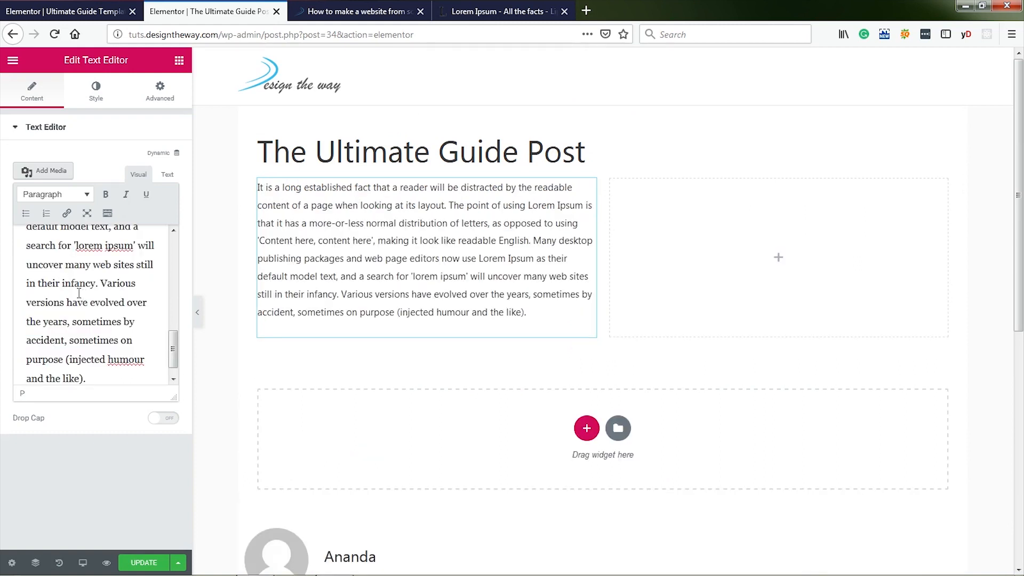
Add an Image widget in the empty second column and insert the crane-and-monitor website illustration from the media library
left_click(180, 60)
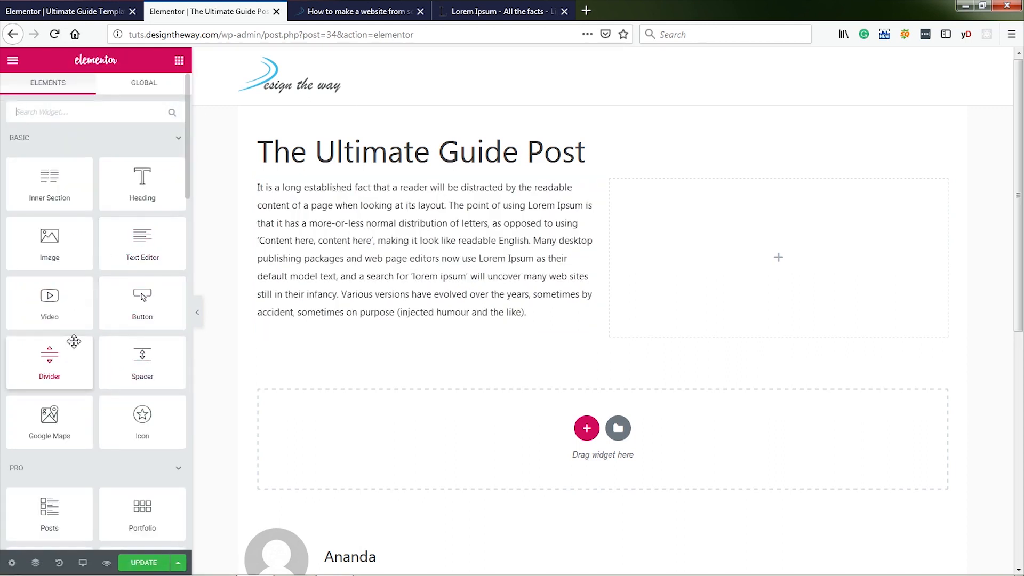
left_click_drag(55, 250, 686, 314)
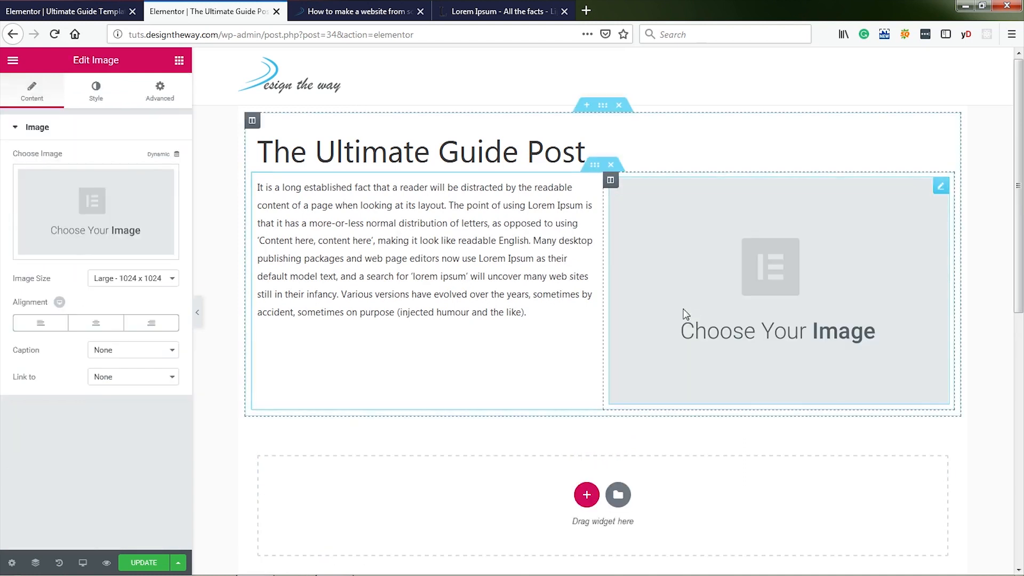
left_click(113, 214)
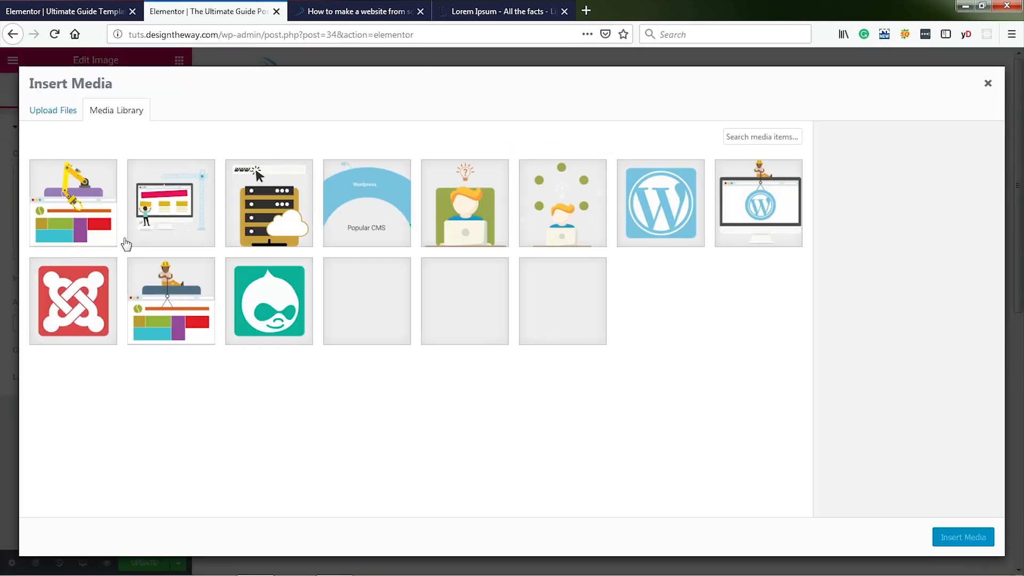
left_click(169, 216)
left_click(962, 539)
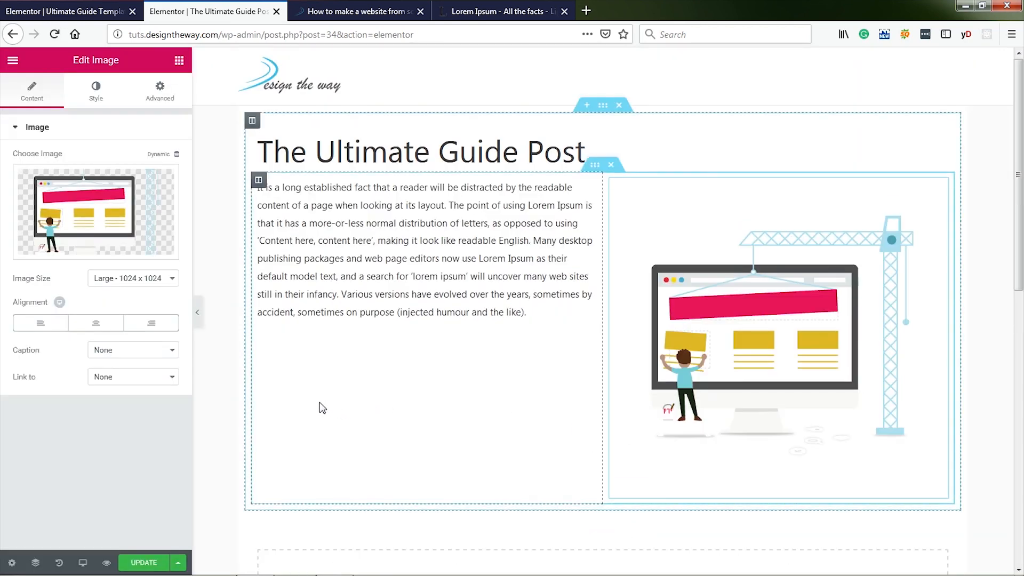
Set the illustration's image size to Full and centre its alignment
left_click(156, 280)
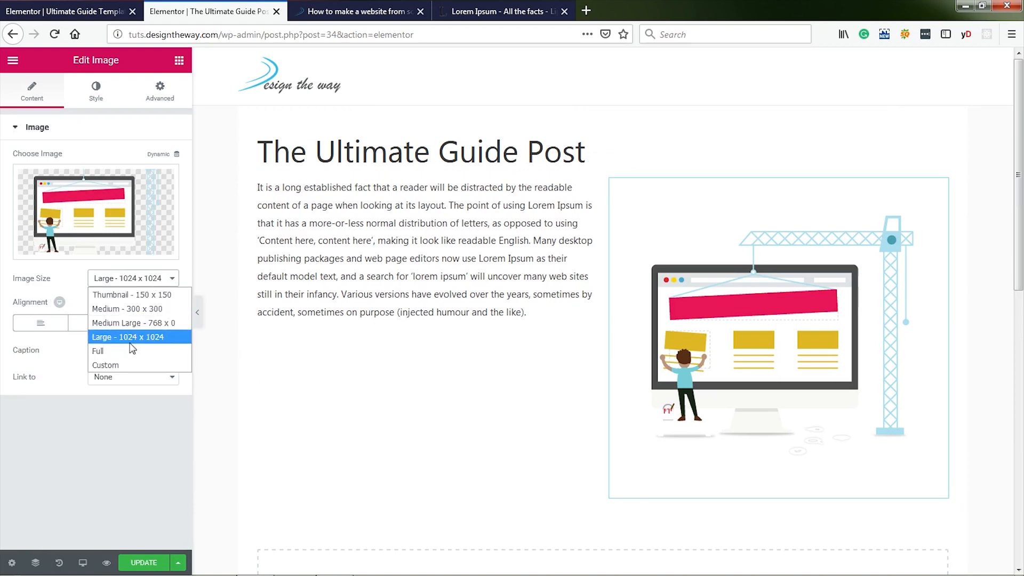
left_click(122, 350)
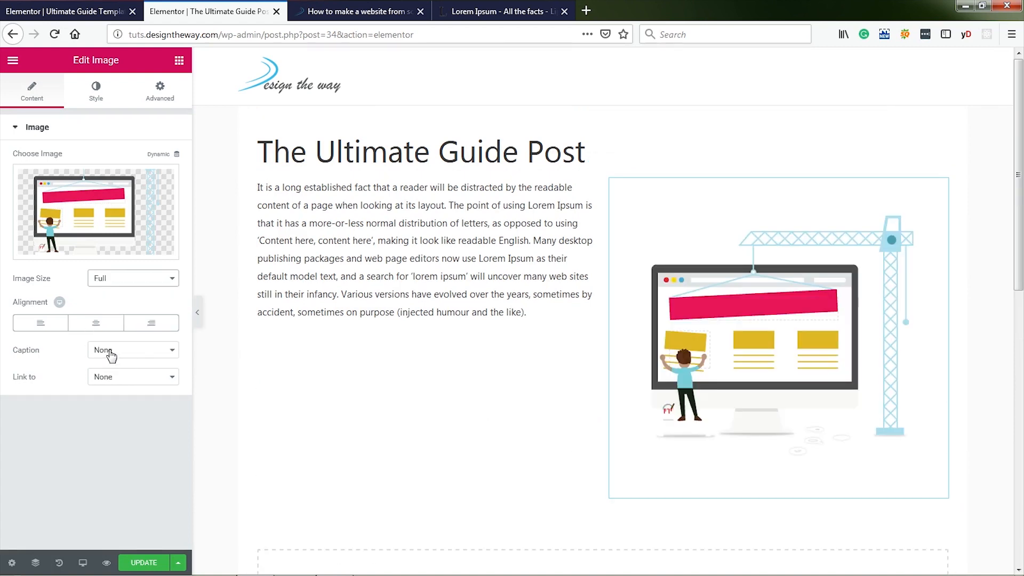
left_click(95, 325)
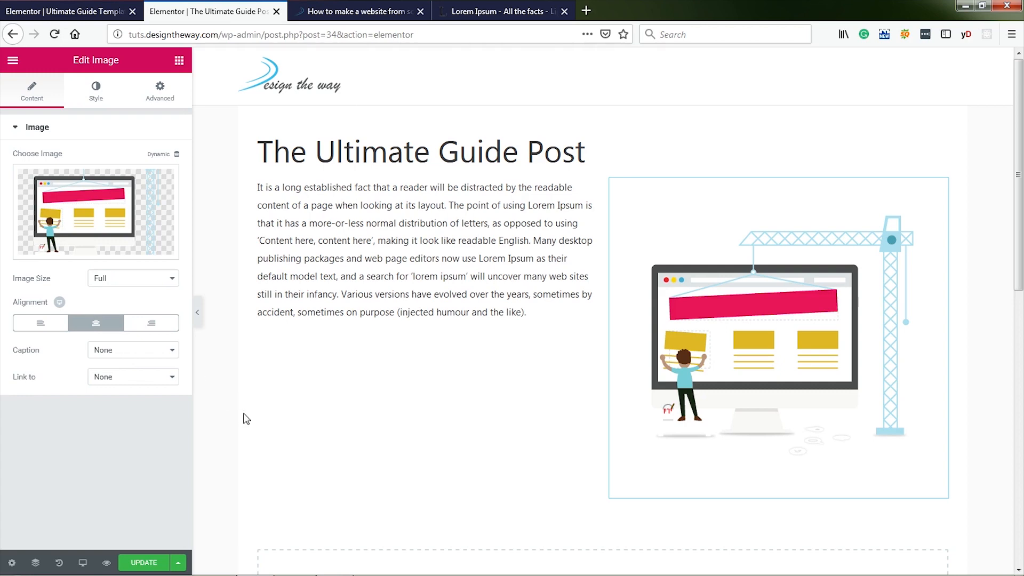
Check the example guide's blue introduction, and give the outer section of the post a classic background coloured #6ec1e4
left_click(356, 12)
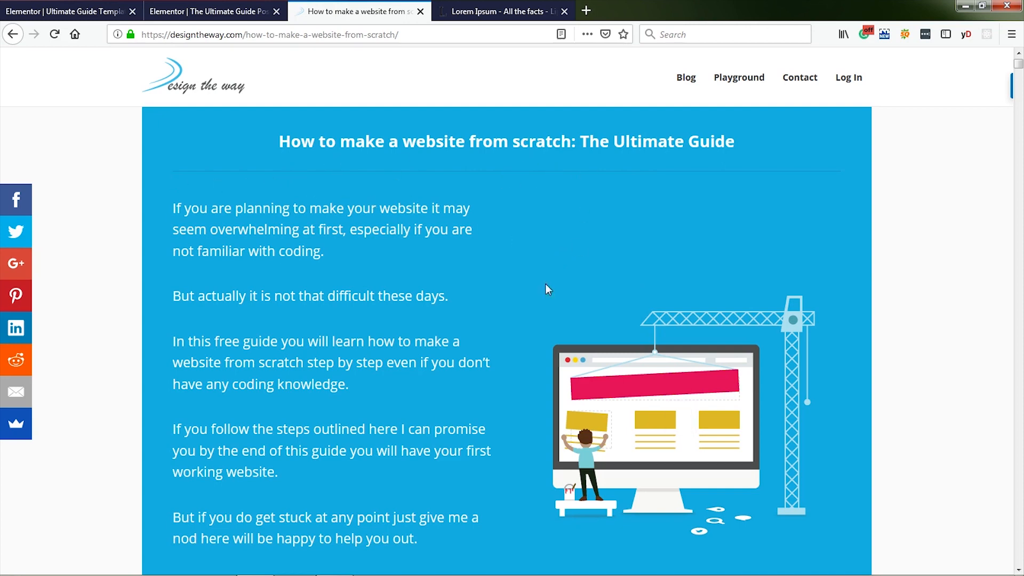
scroll(488, 299, "down", 1)
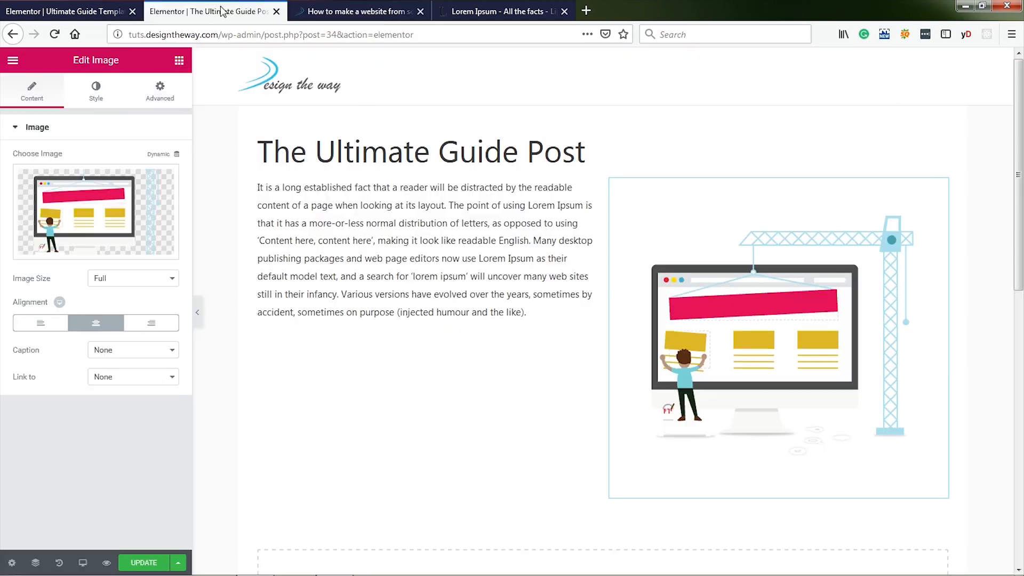
left_click(227, 12)
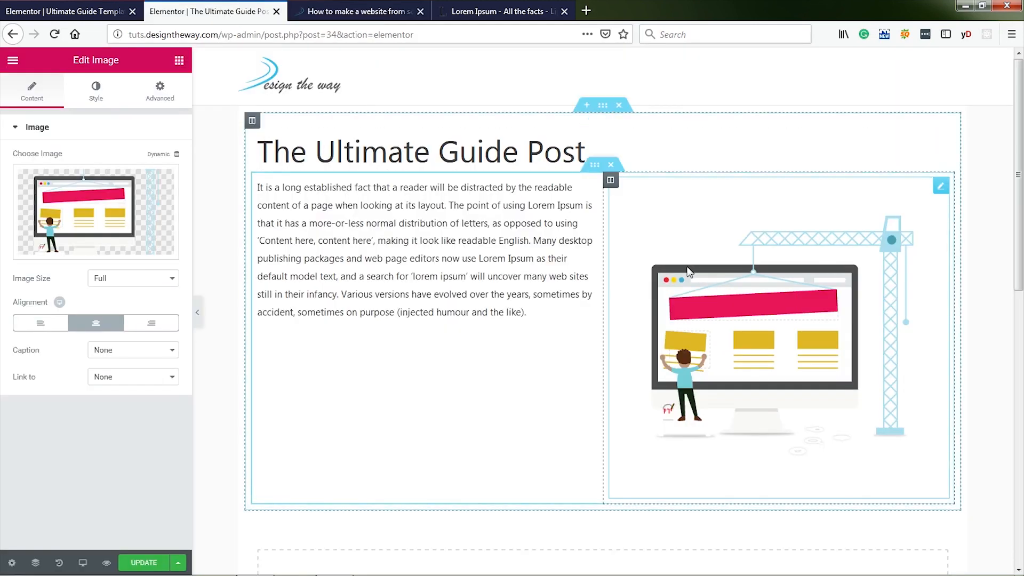
left_click(603, 107)
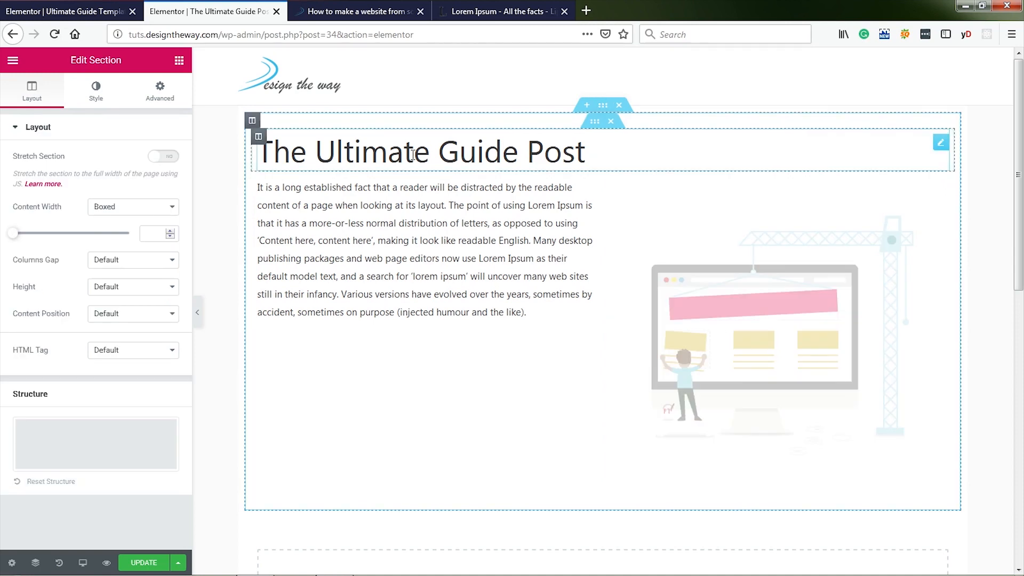
left_click(99, 92)
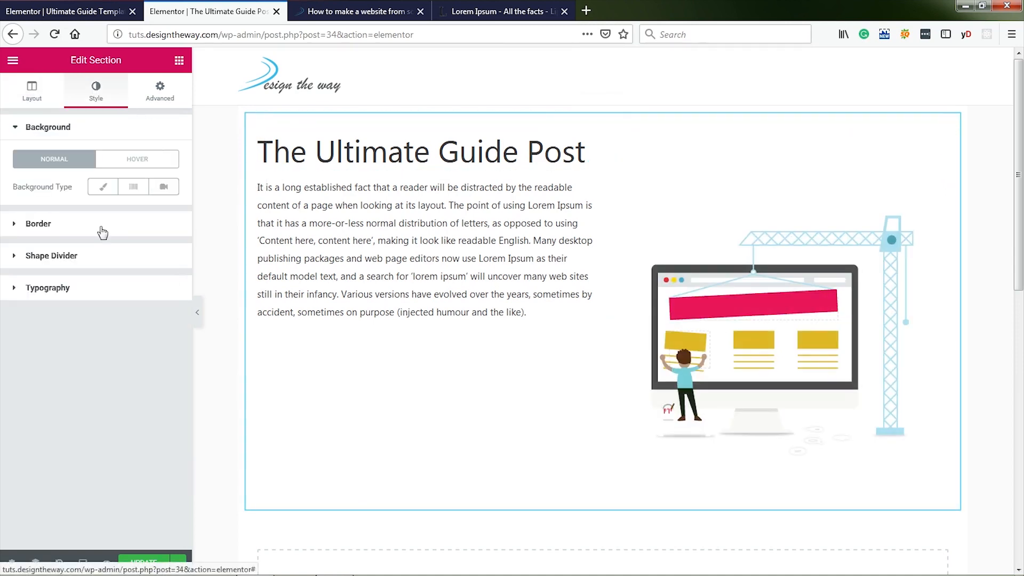
left_click(104, 189)
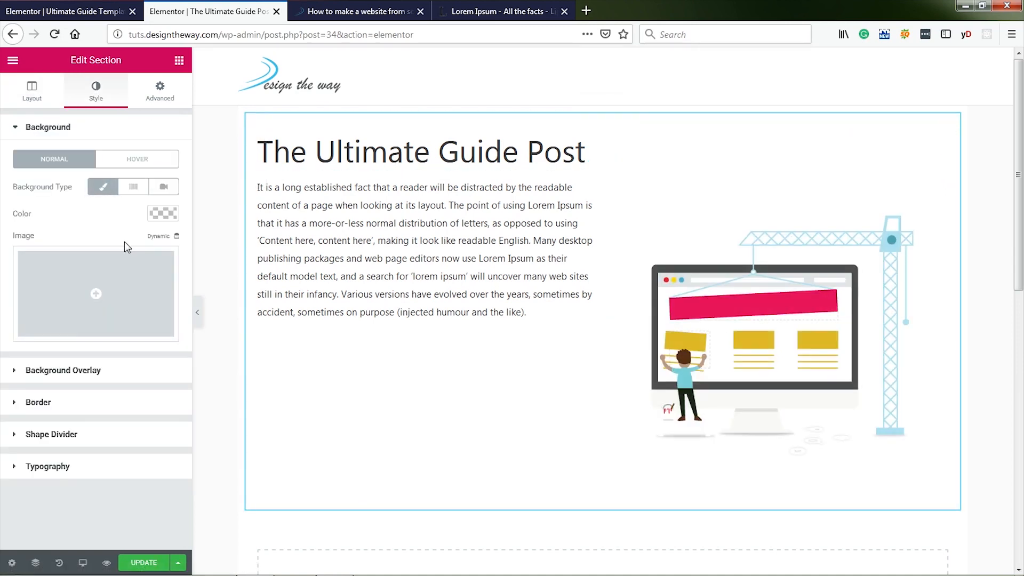
left_click(164, 215)
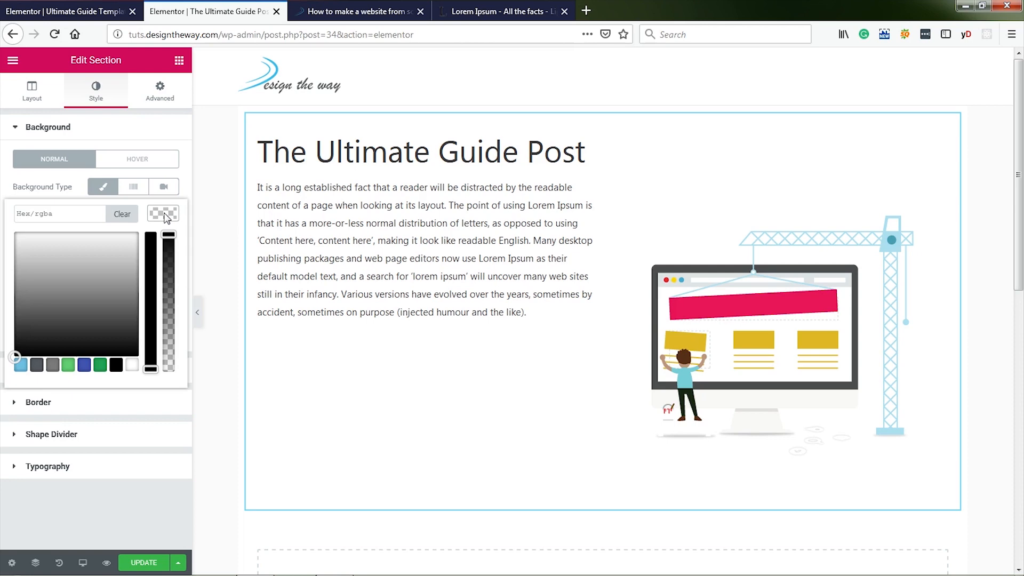
left_click(21, 368)
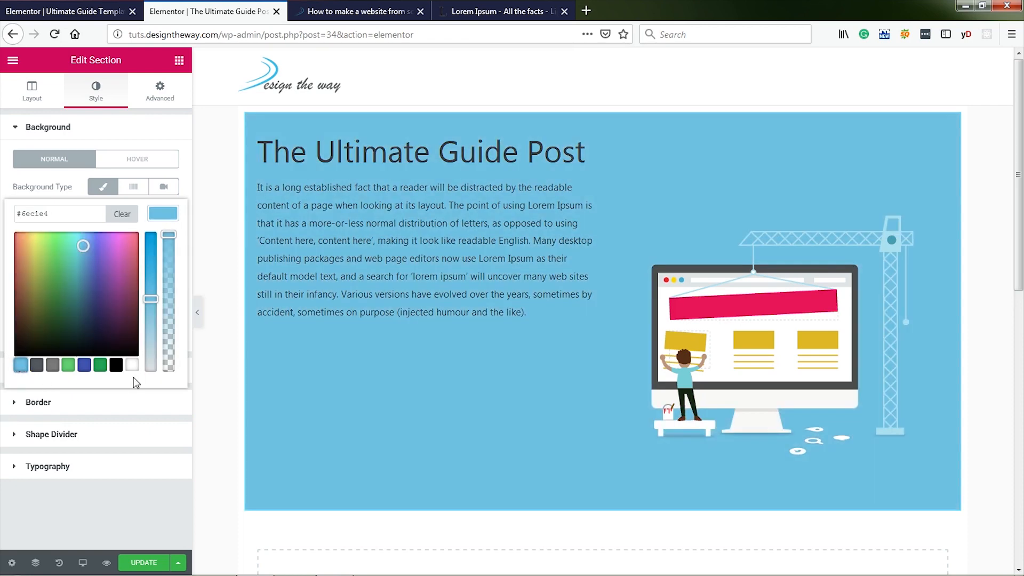
left_click(218, 291)
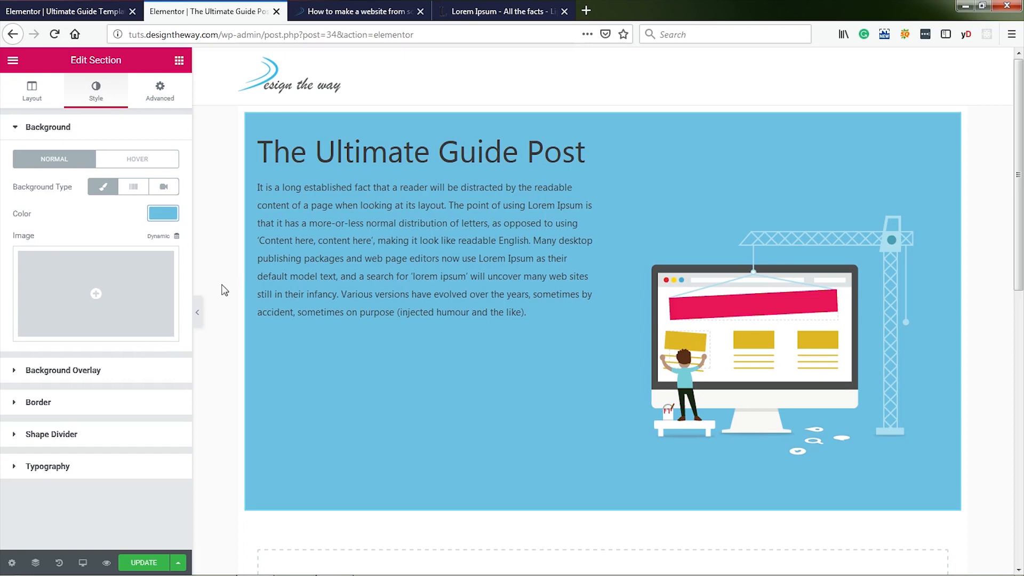
Set the outer section's typography text colour to white, #ffffff
left_click(89, 467)
left_click(161, 316)
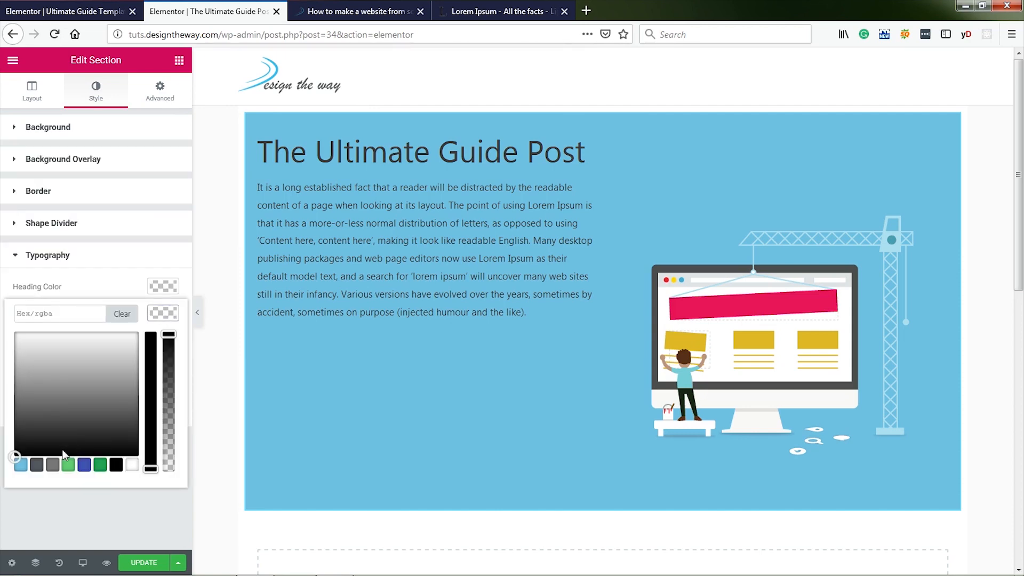
left_click(131, 465)
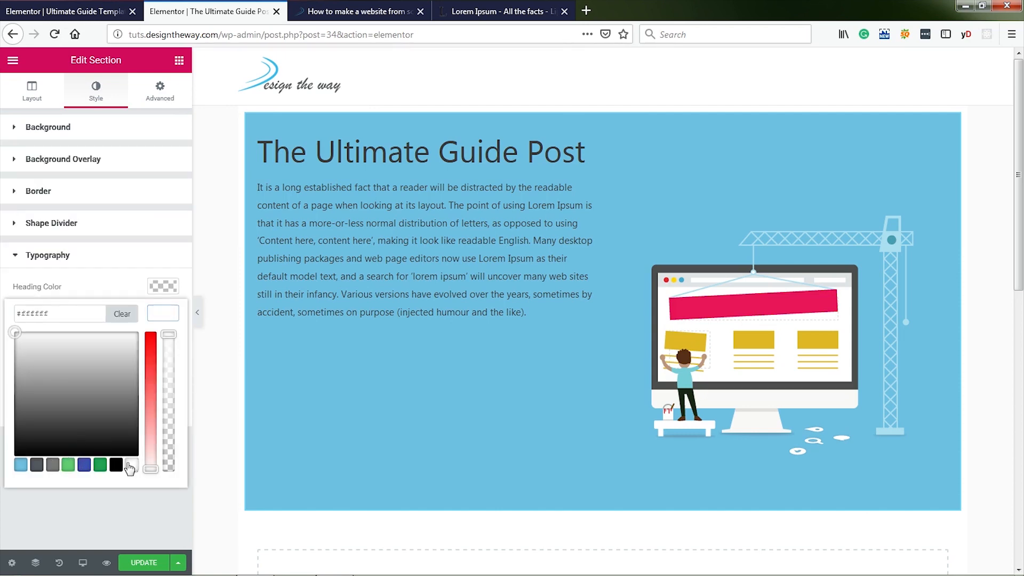
left_click(164, 318)
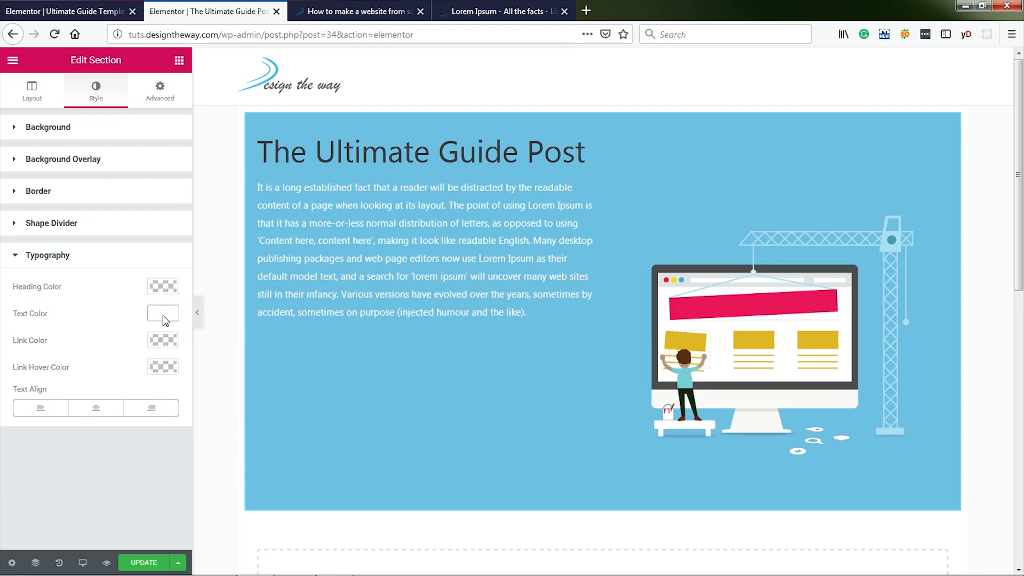
left_click(211, 443)
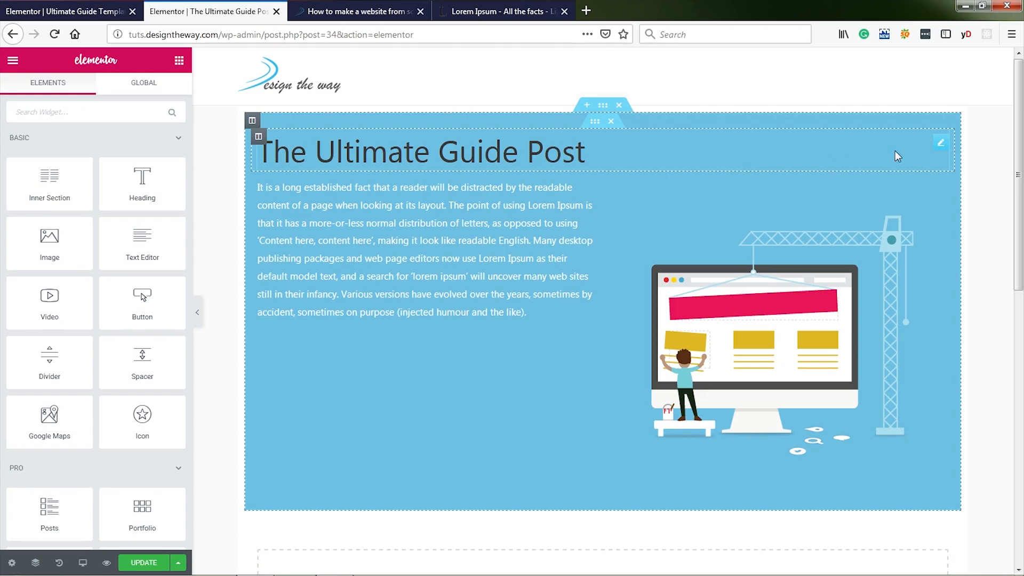
Change the post title's text colour to white, #ffffff
left_click(941, 143)
left_click(942, 145)
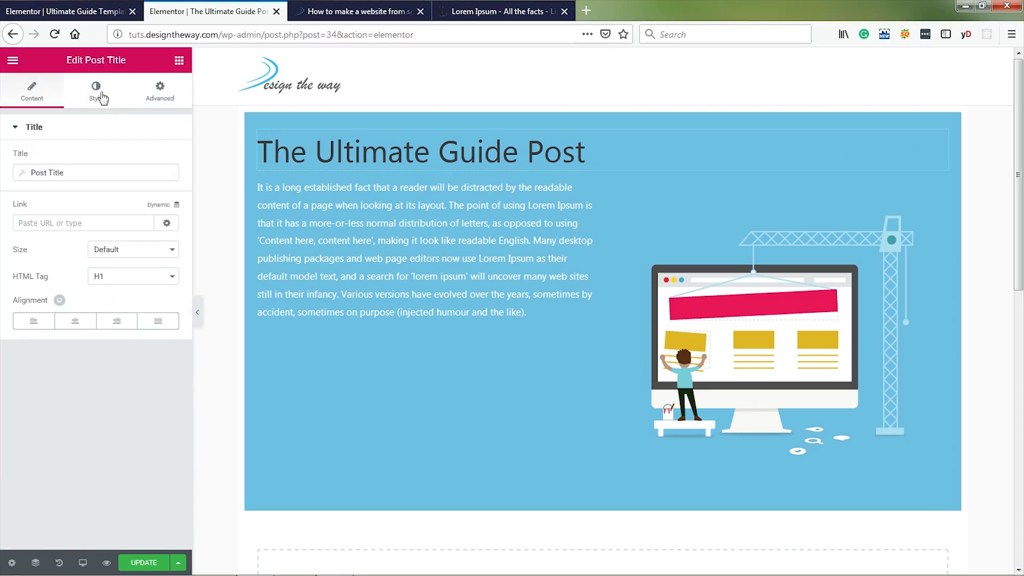
left_click(96, 91)
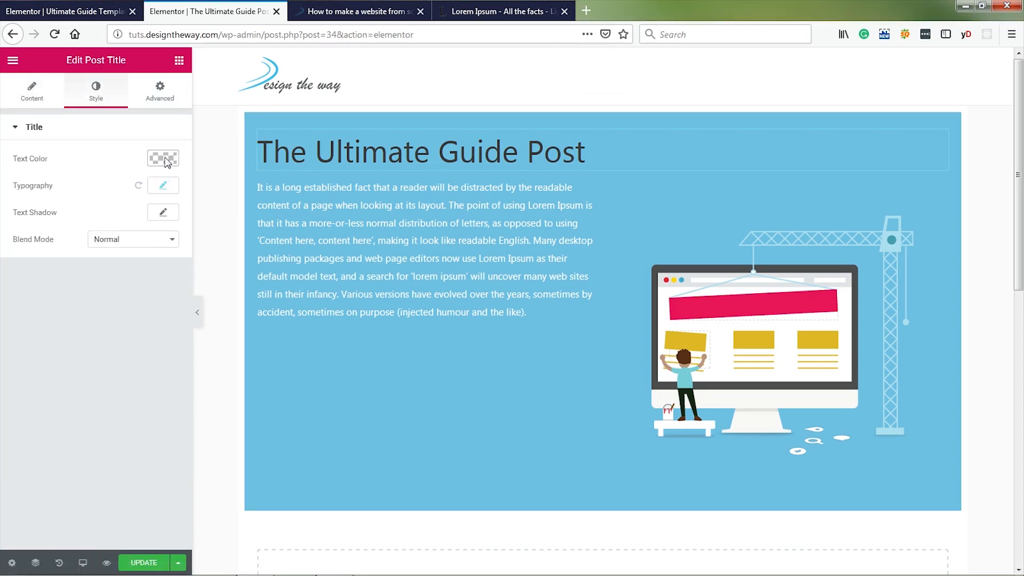
left_click(165, 162)
left_click(132, 311)
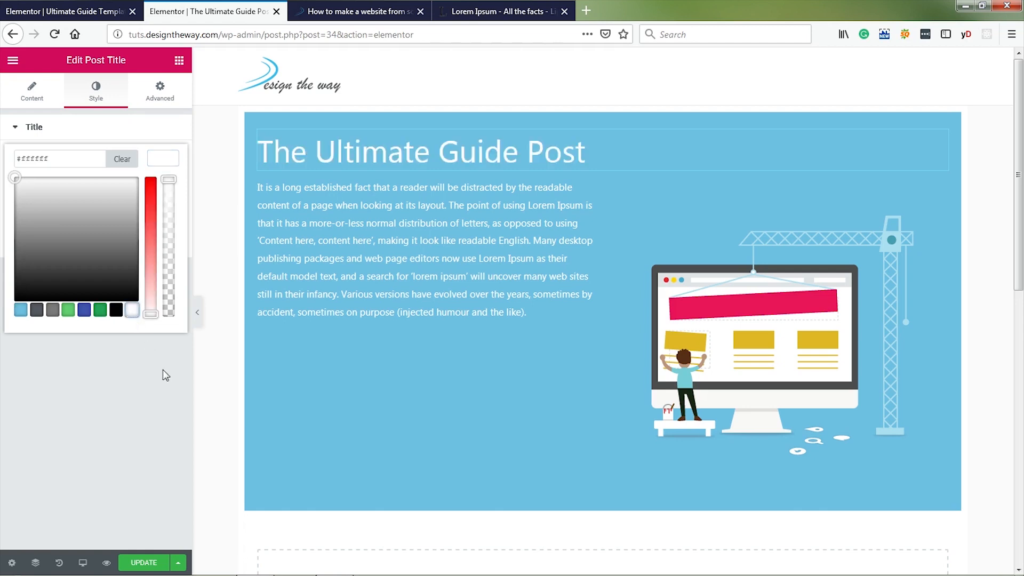
Set the post title's typography to a size of 25 px and a Bold weight
left_click(171, 164)
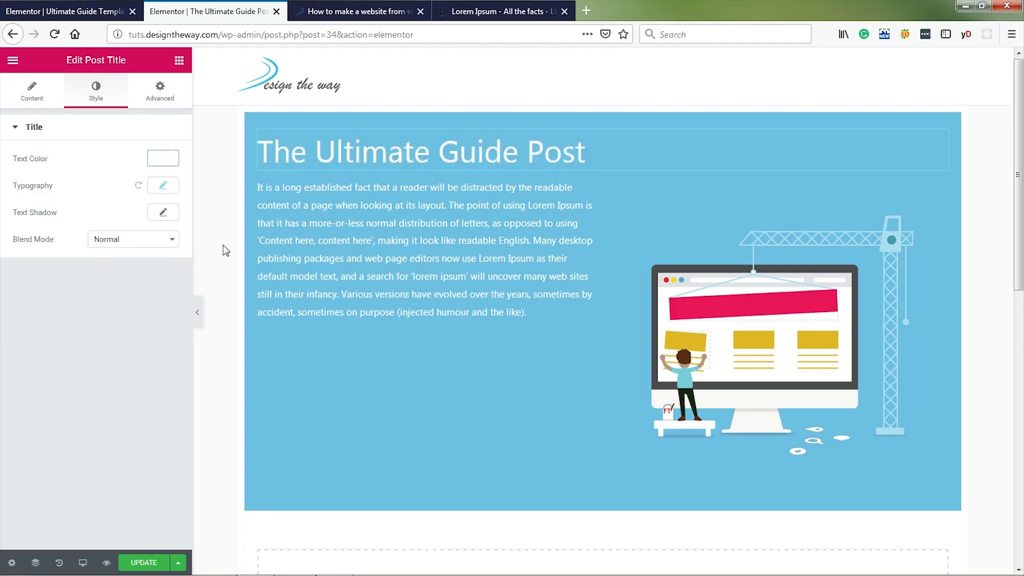
left_click(164, 188)
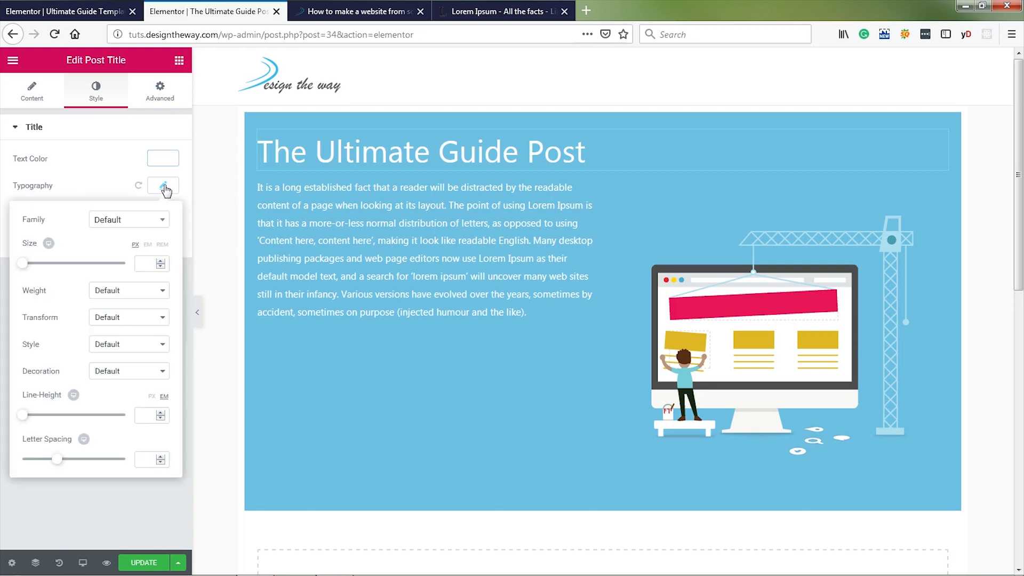
left_click(152, 263)
type("25")
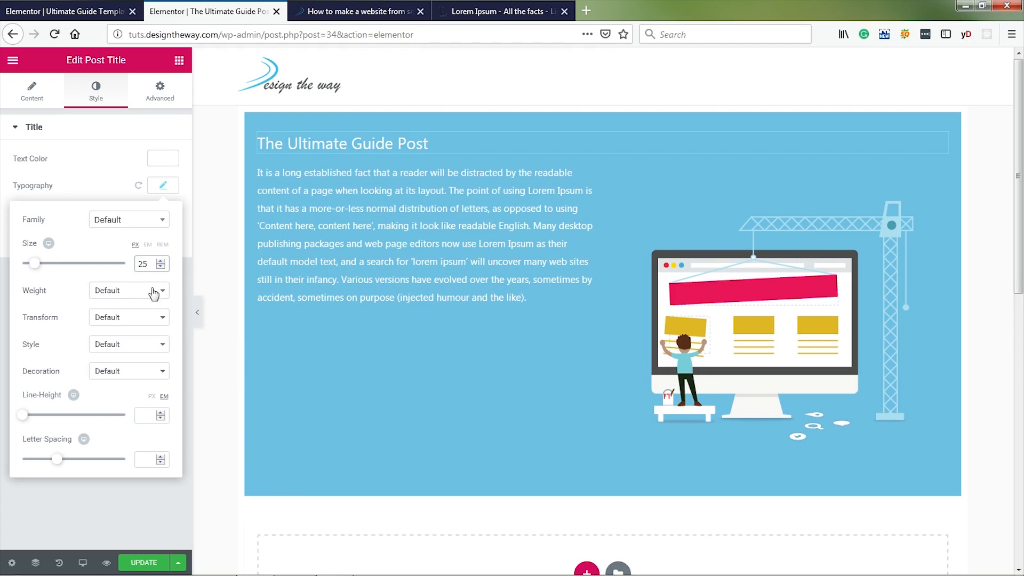
left_click(141, 296)
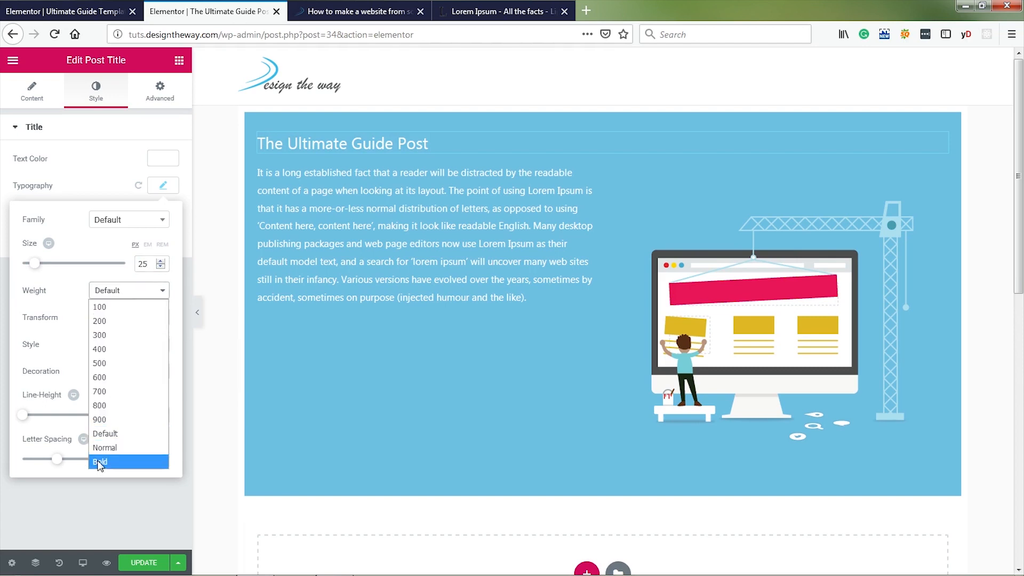
left_click(99, 465)
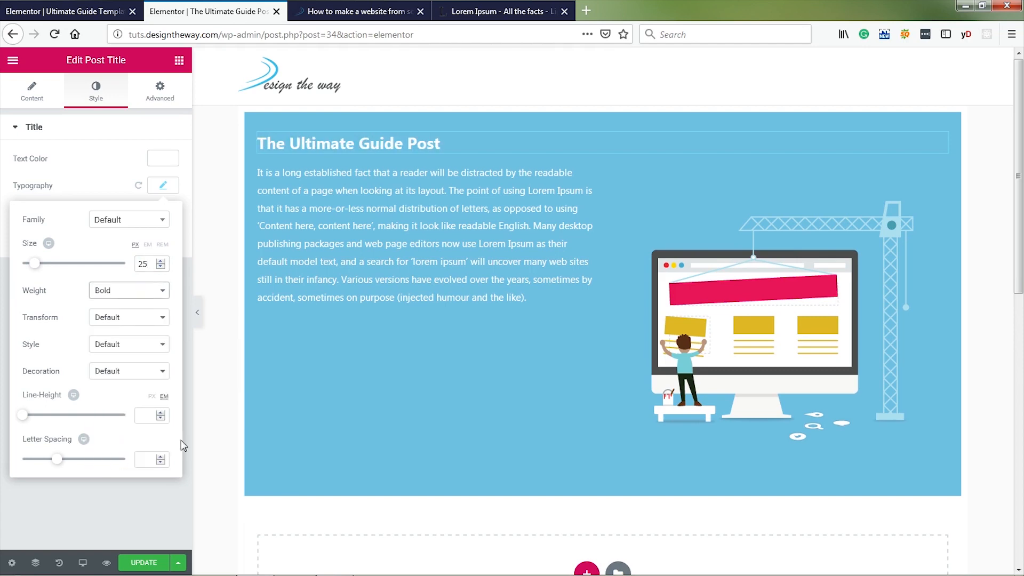
left_click(163, 186)
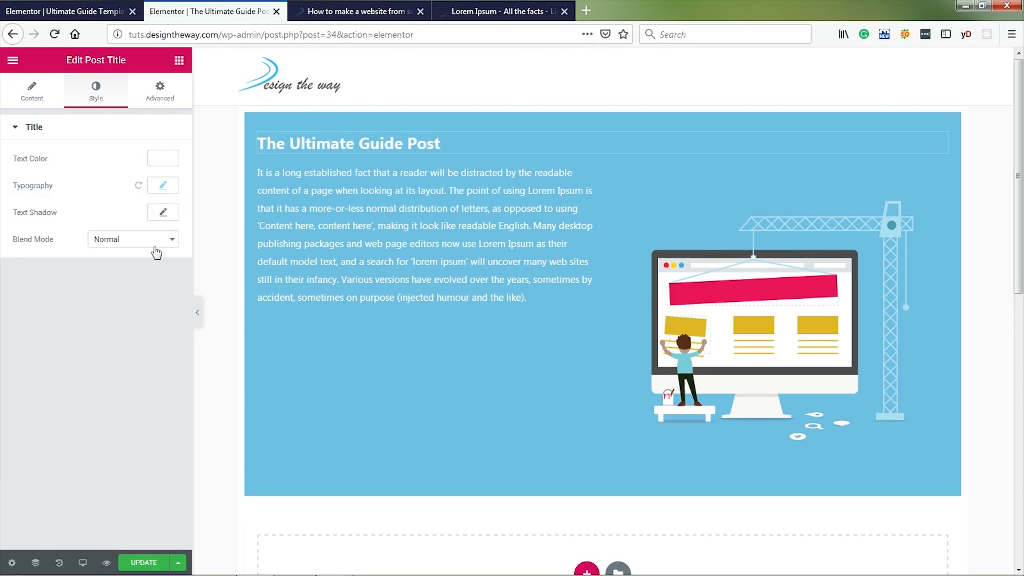
Centre the post title's alignment and transform its text to Uppercase
left_click(32, 91)
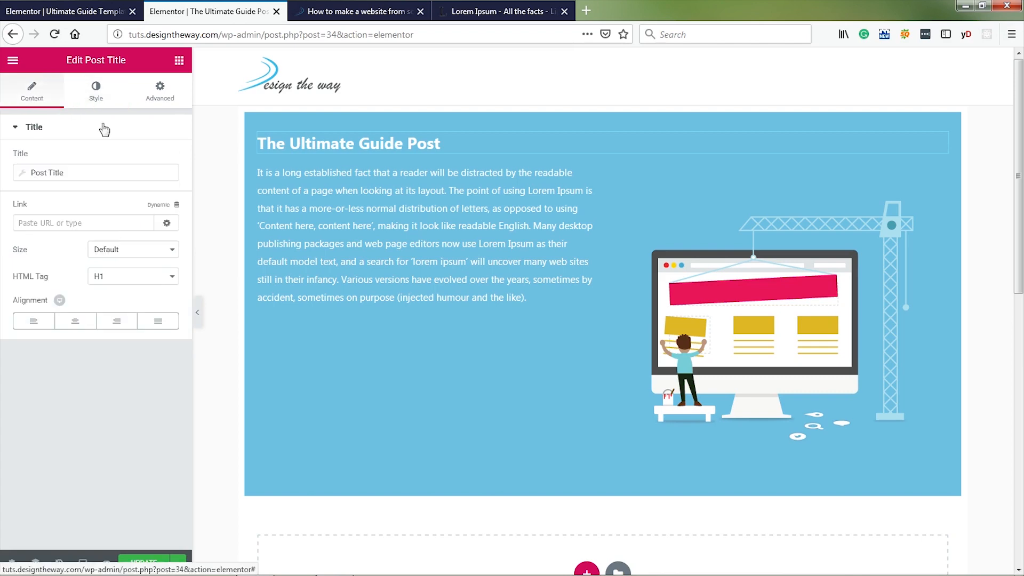
left_click(75, 322)
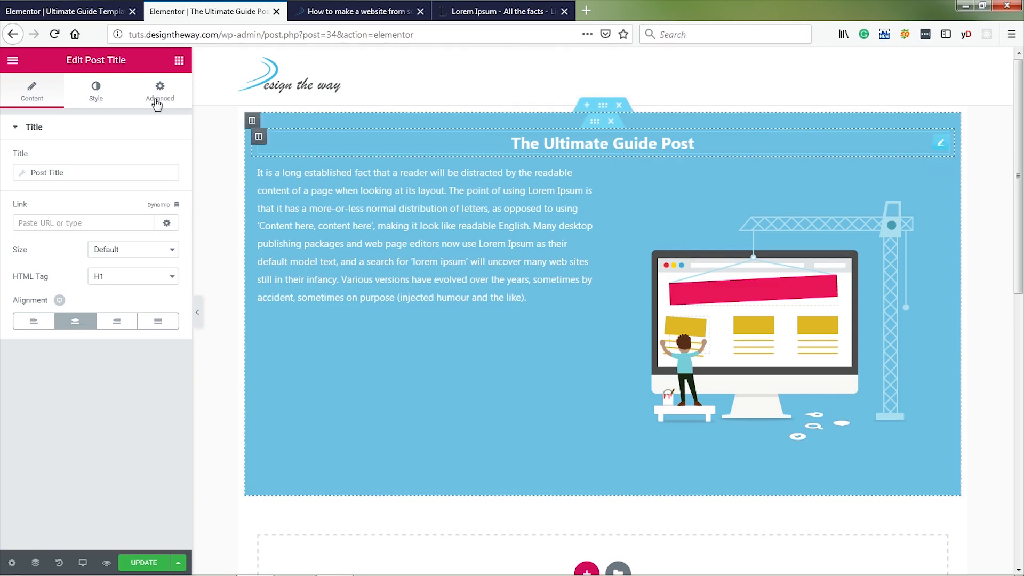
left_click(97, 94)
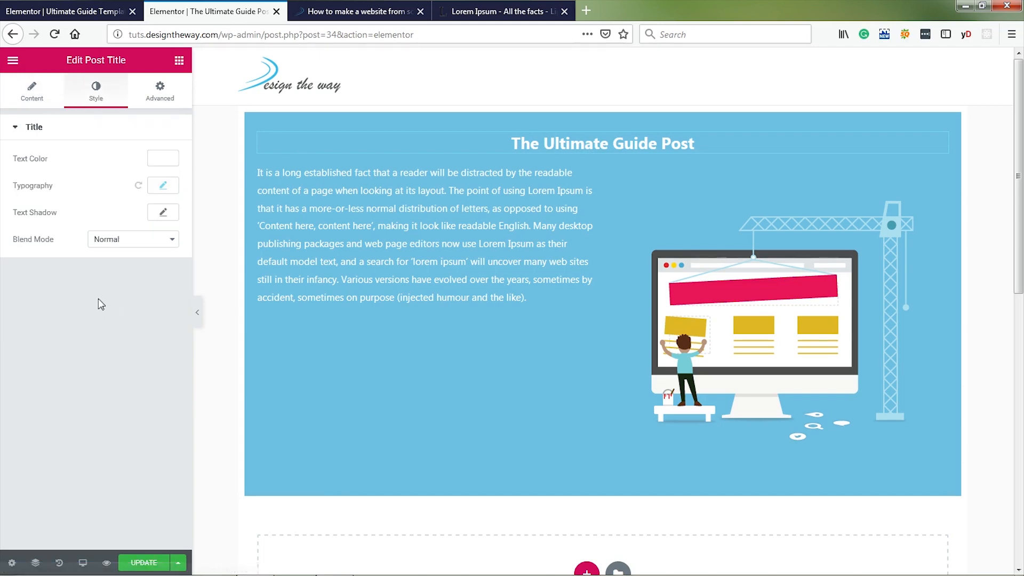
left_click(163, 185)
left_click(143, 318)
left_click(119, 350)
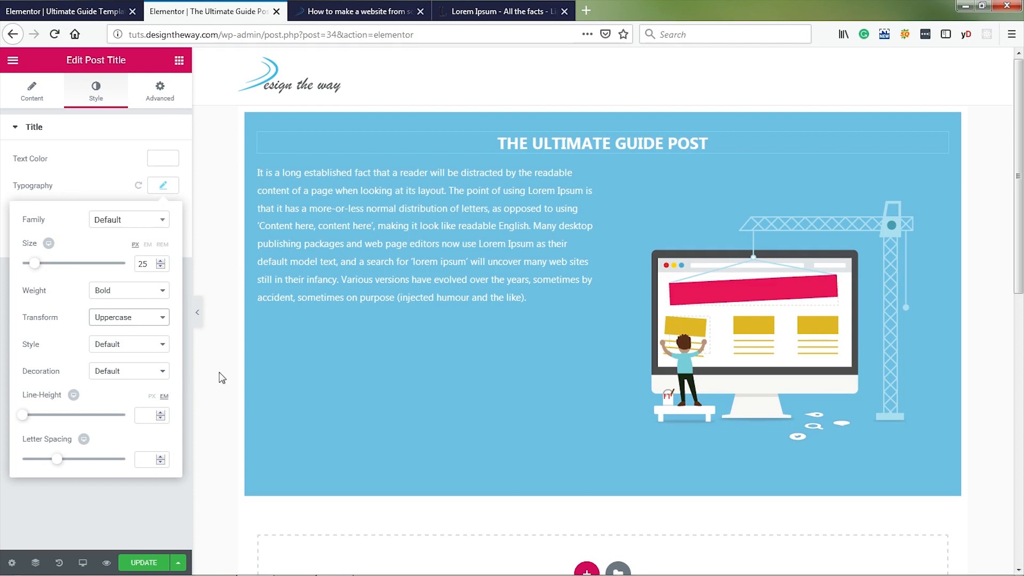
left_click(163, 185)
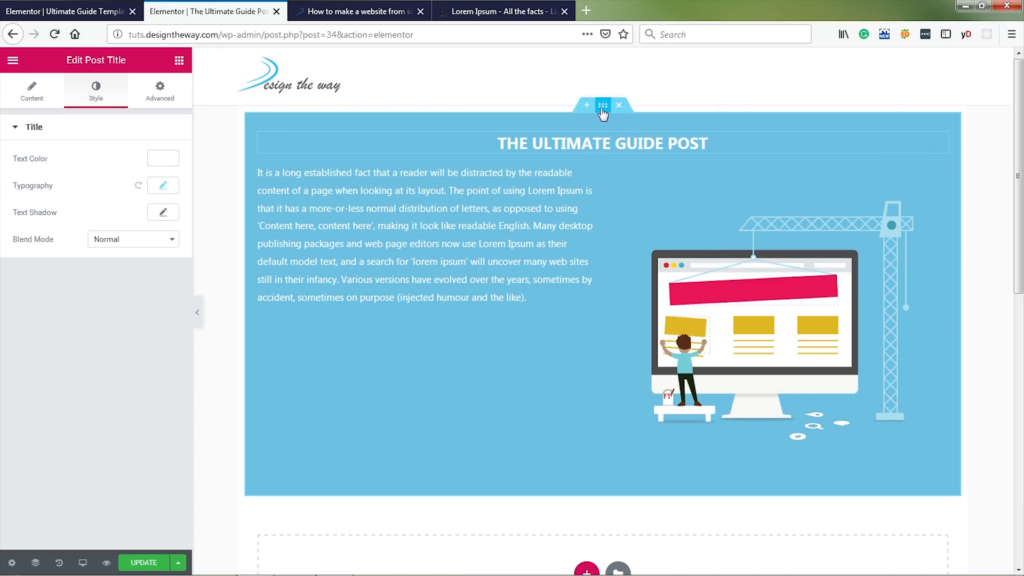
Give the outer section unlinked padding of 40 px top, 48 px right, 40 px bottom and 48 px left
left_click(593, 109)
left_click(160, 89)
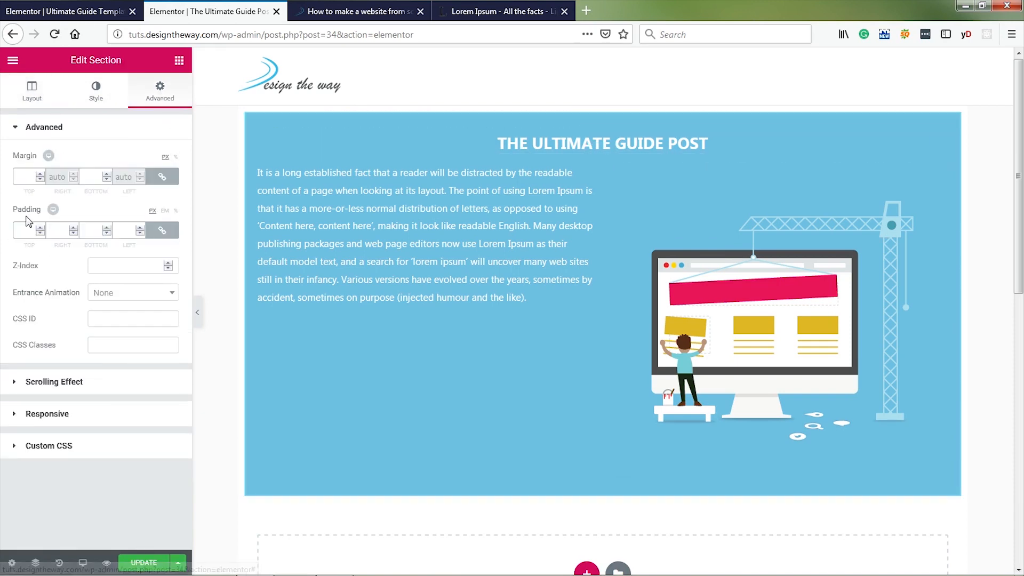
left_click(161, 231)
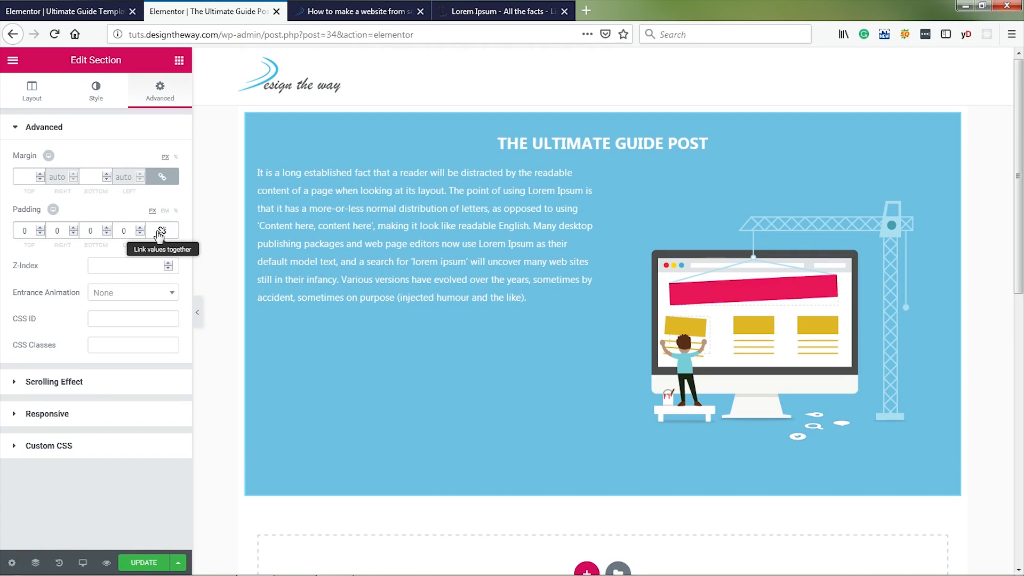
left_click(20, 230)
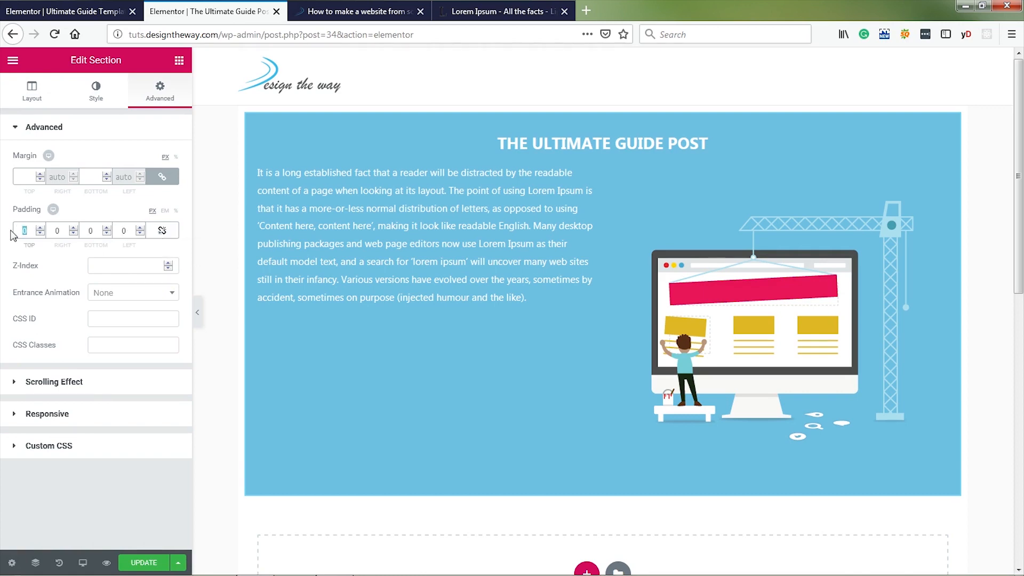
type("40")
double_click(63, 231)
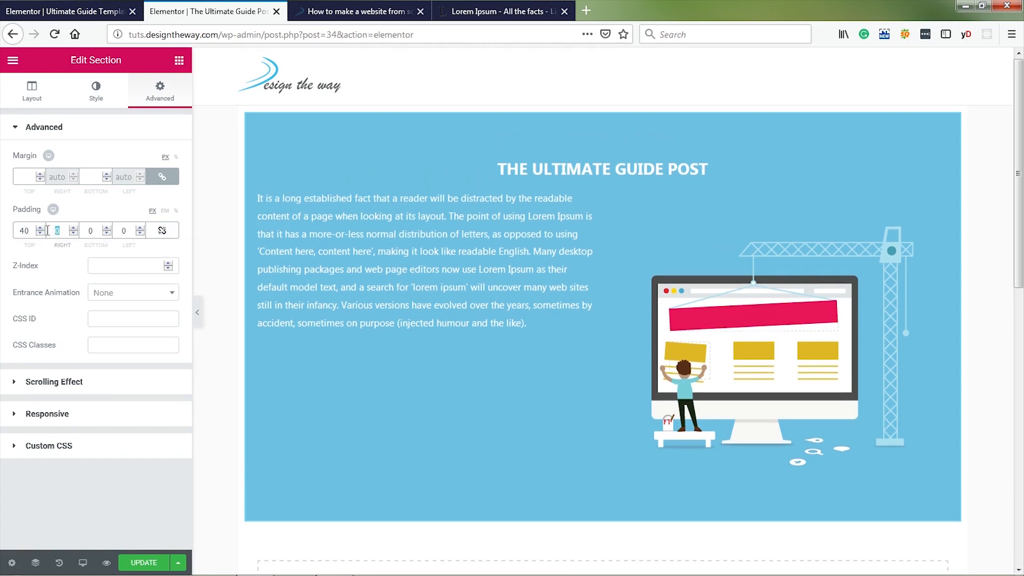
type("48")
double_click(89, 231)
type("40")
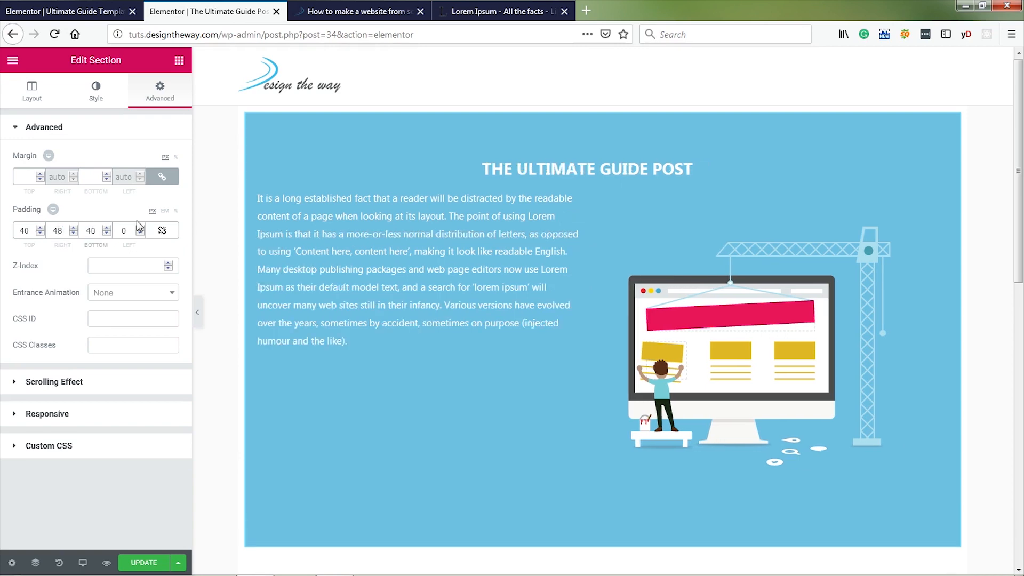
double_click(124, 231)
type("48")
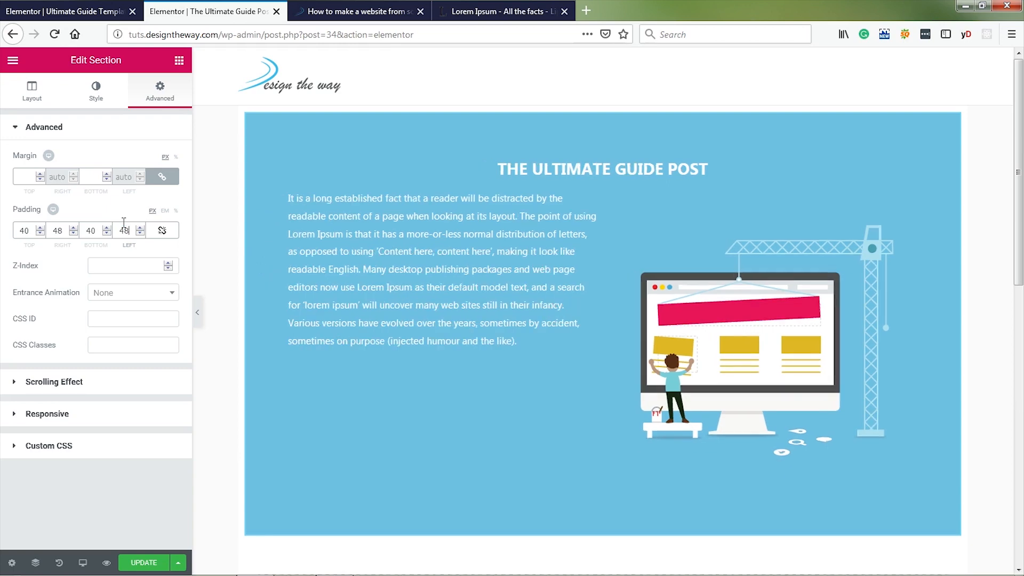
left_click(219, 234)
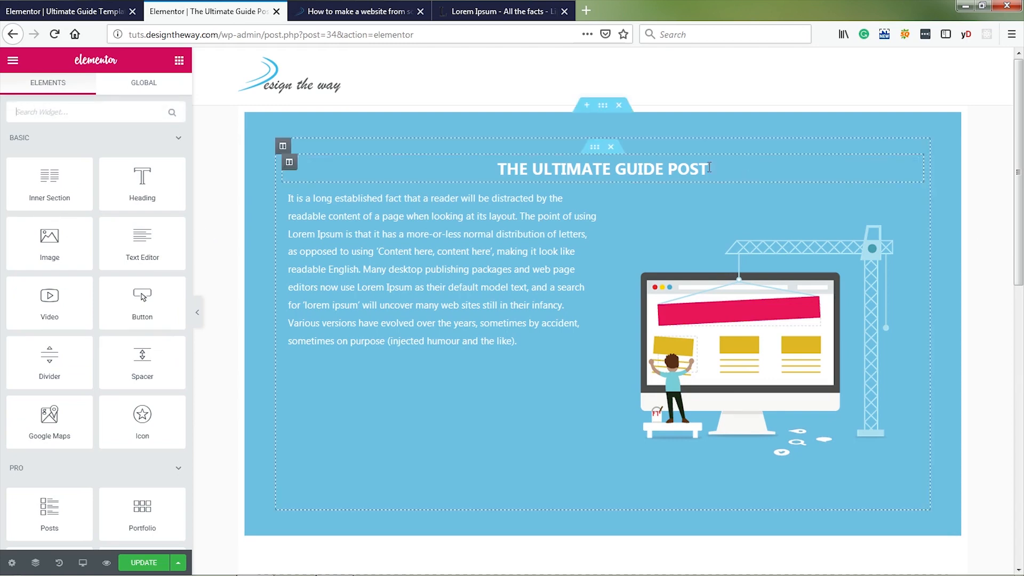
Add a solid border to the title's inner section, with a width of 1 at the bottom edge only
left_click(595, 148)
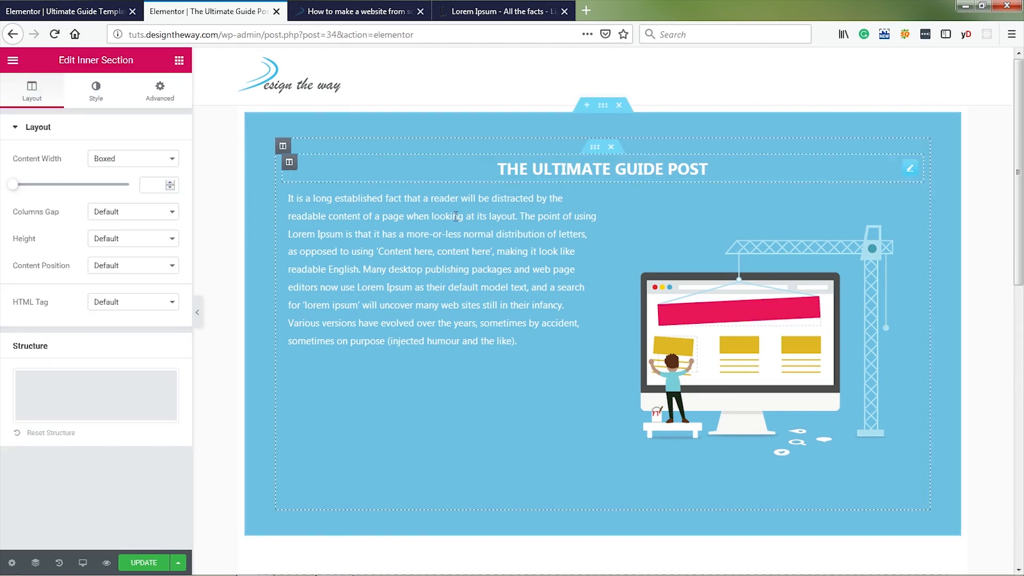
left_click(96, 95)
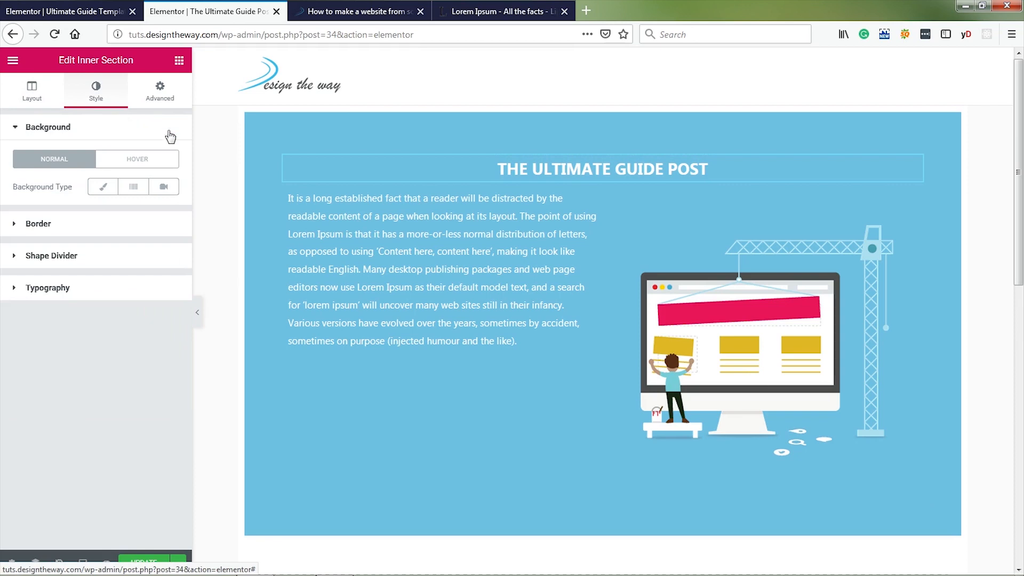
left_click(115, 229)
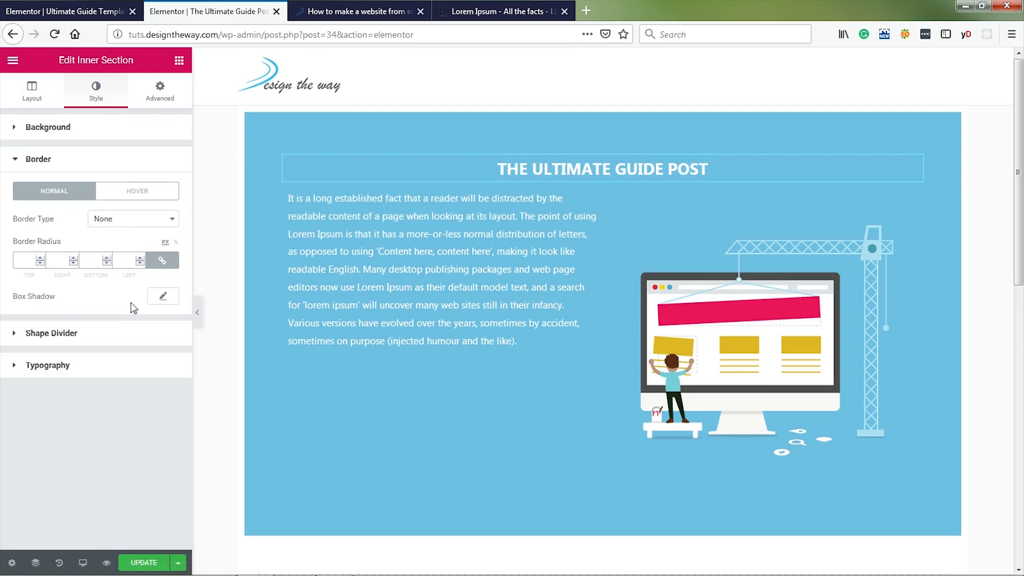
left_click(170, 222)
left_click(128, 248)
left_click(162, 260)
left_click(90, 260)
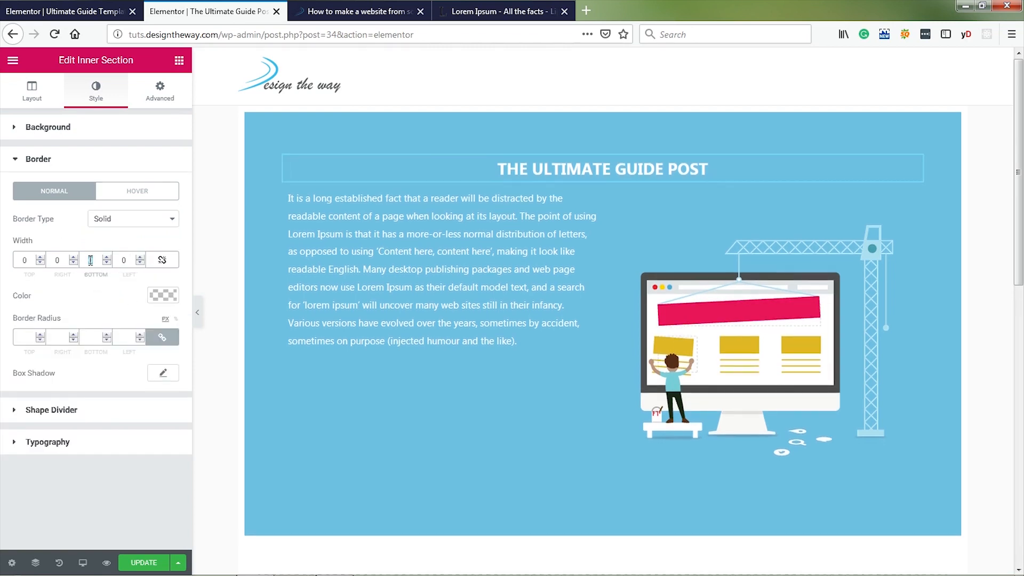
type("1")
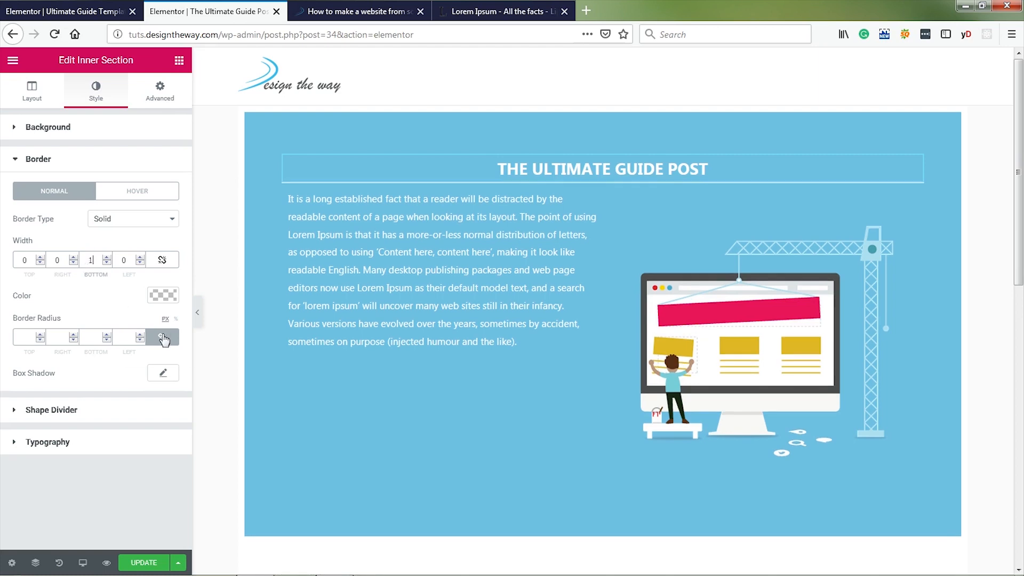
Colour the title inner section's border semi-transparent black, rgba(0,0,0,0.15)
left_click(162, 295)
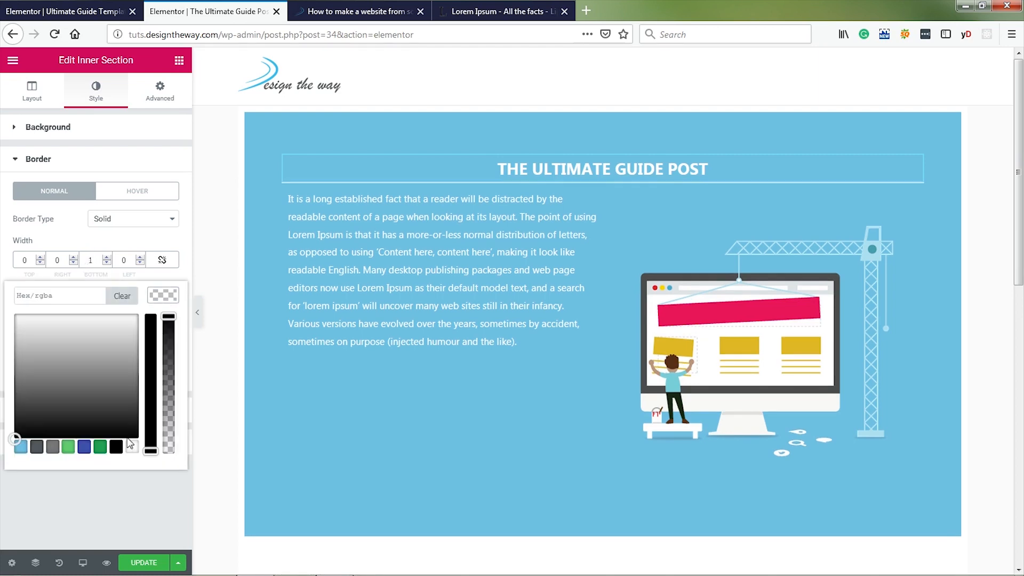
left_click(116, 446)
left_click_drag(167, 314, 164, 429)
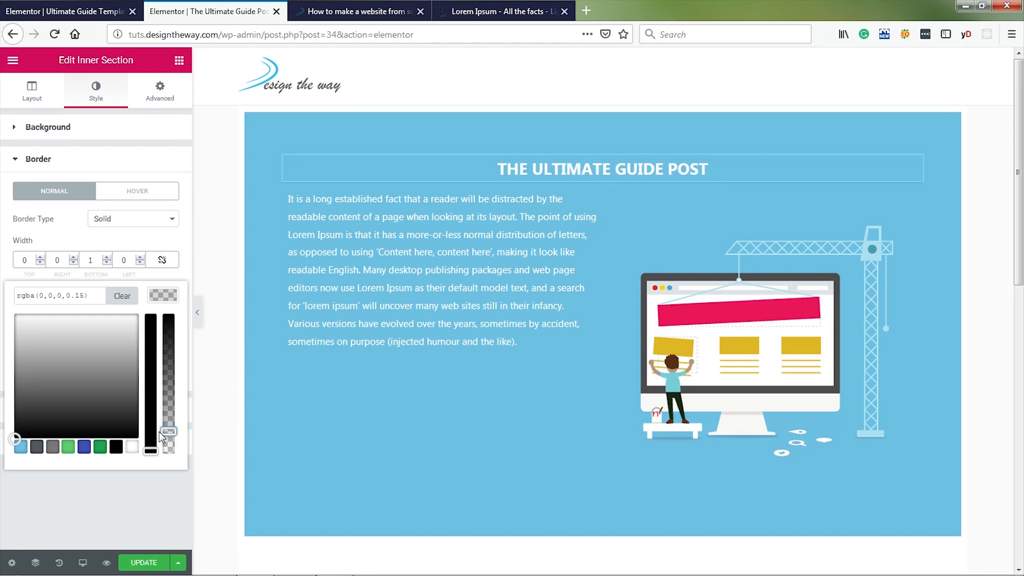
left_click(172, 299)
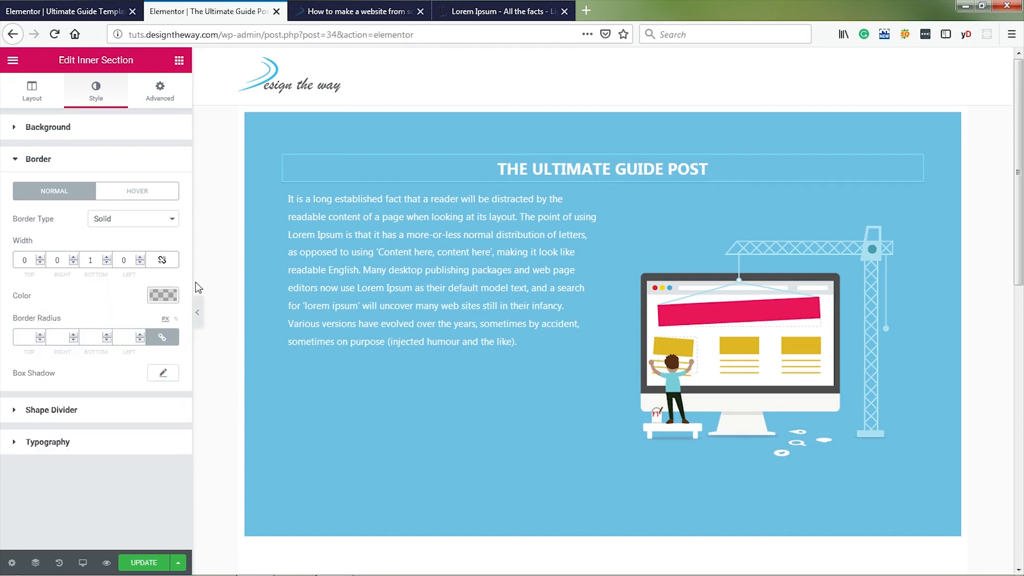
Set the title inner section's bottom padding to 35 px and its bottom margin to 40 px, with the values unlinked
left_click(166, 104)
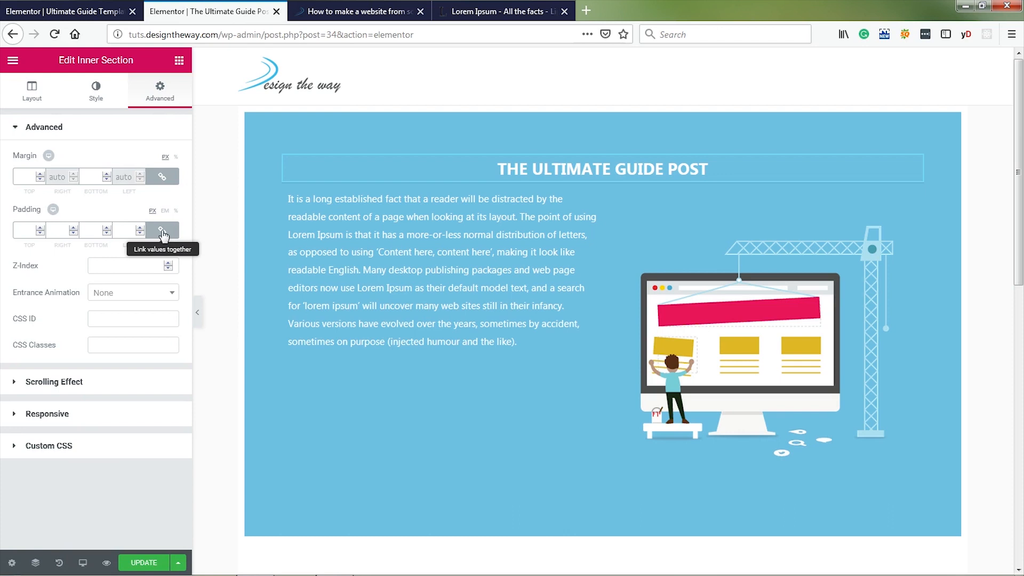
left_click(163, 235)
double_click(95, 230)
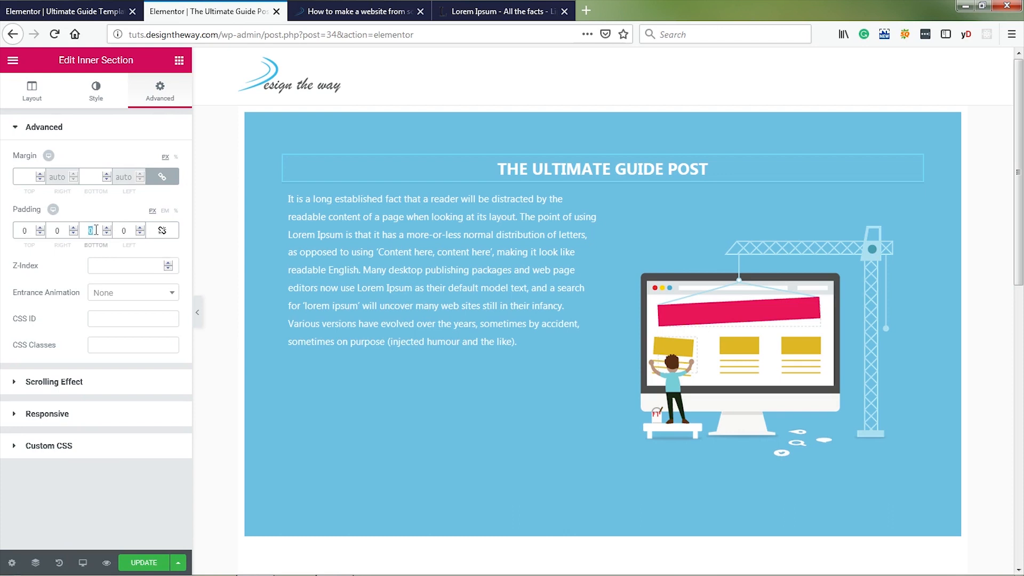
type("35")
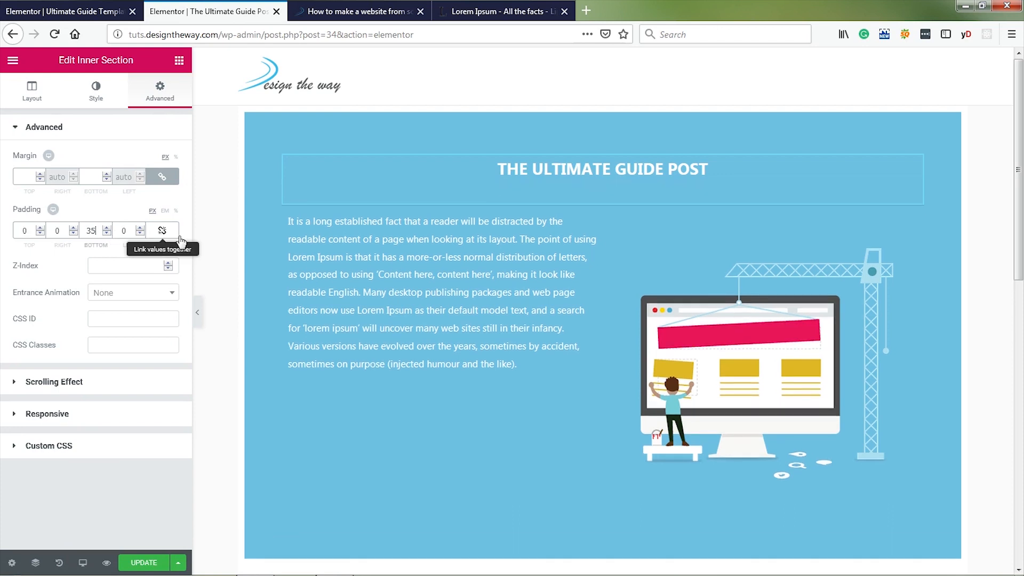
left_click(162, 179)
left_click(89, 178)
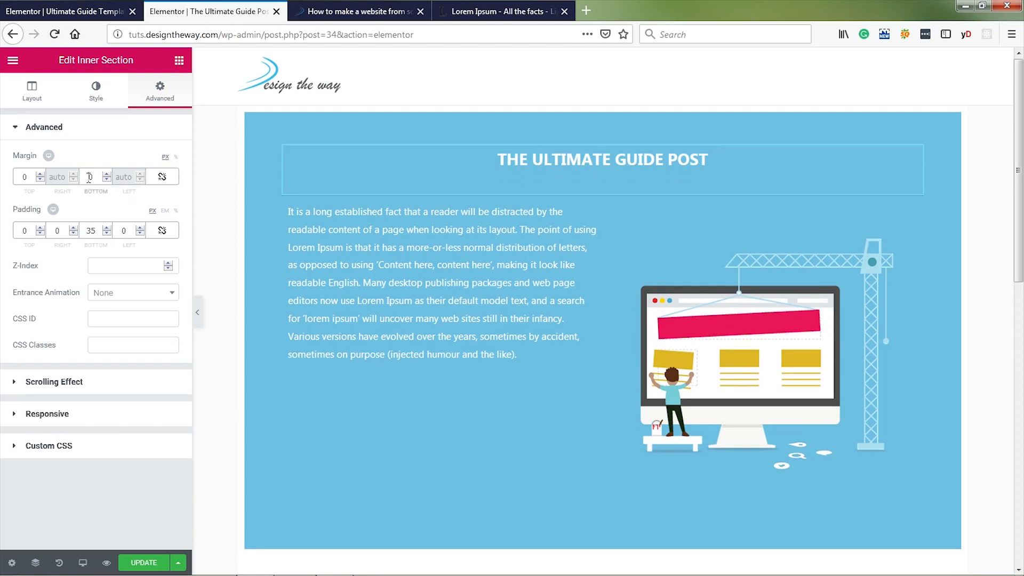
type("40")
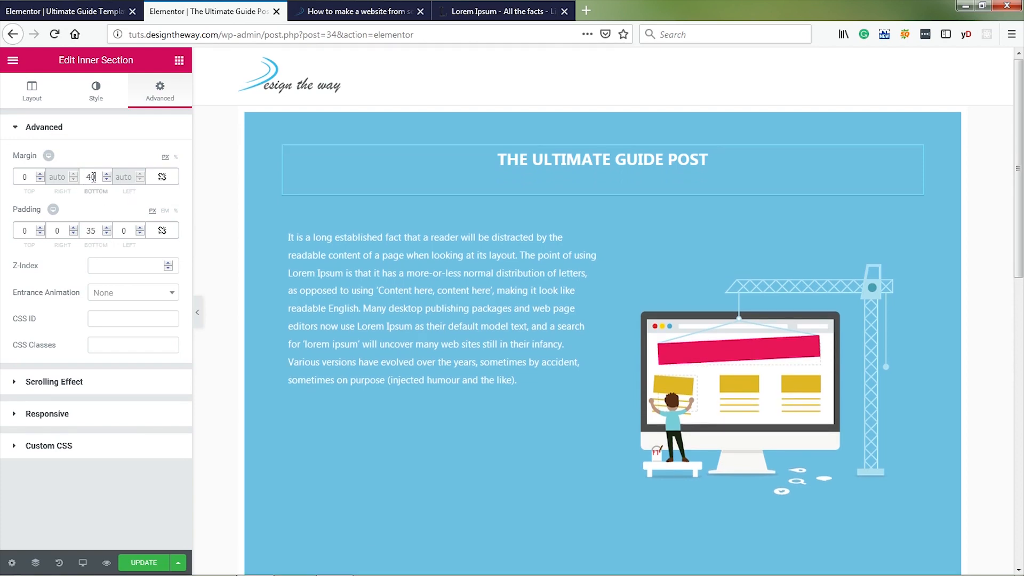
left_click(216, 201)
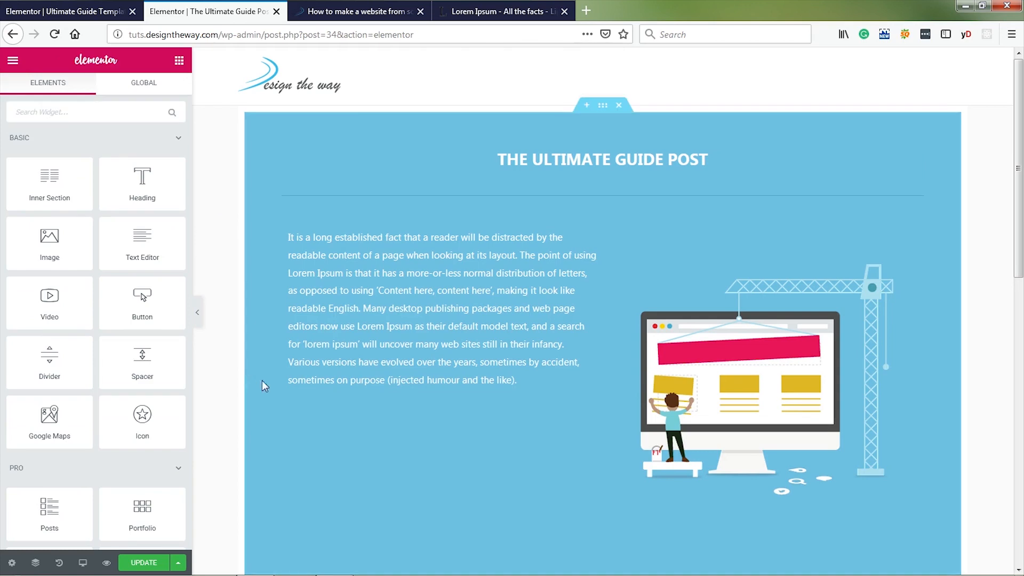
Set the font size of the intro paragraph beside the crane illustration to 21 px
left_click(561, 249)
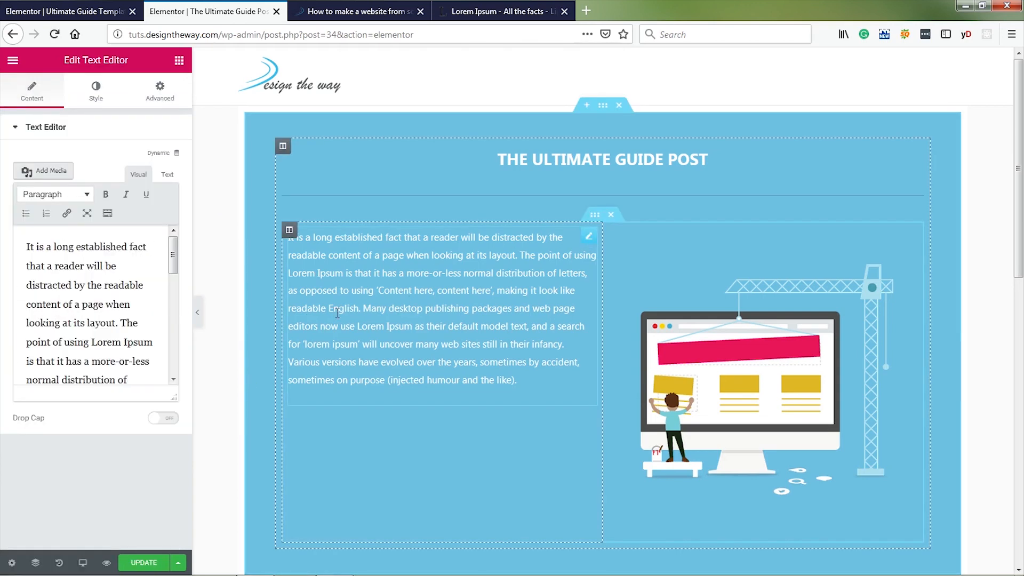
left_click(99, 95)
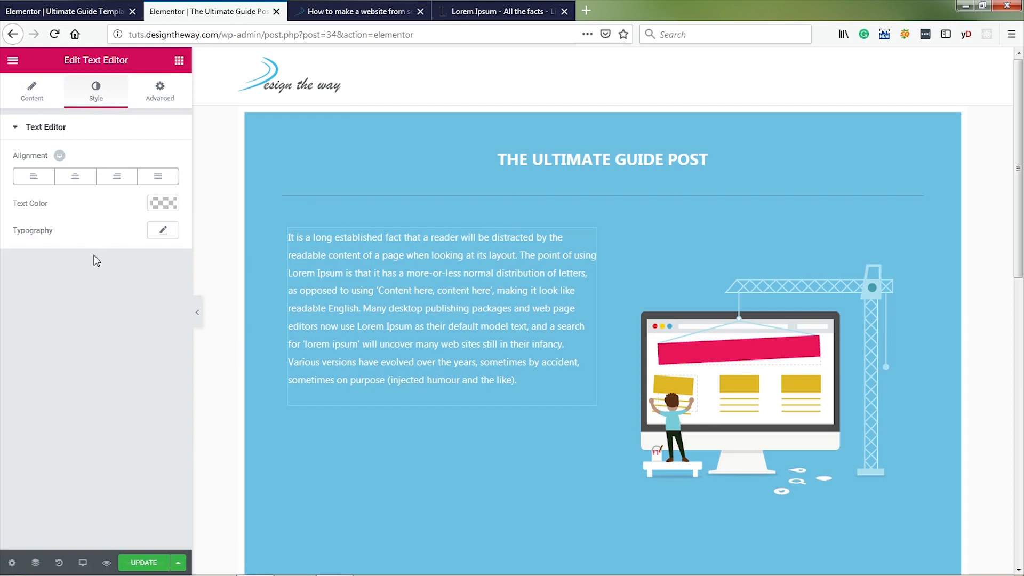
left_click(163, 231)
left_click(146, 309)
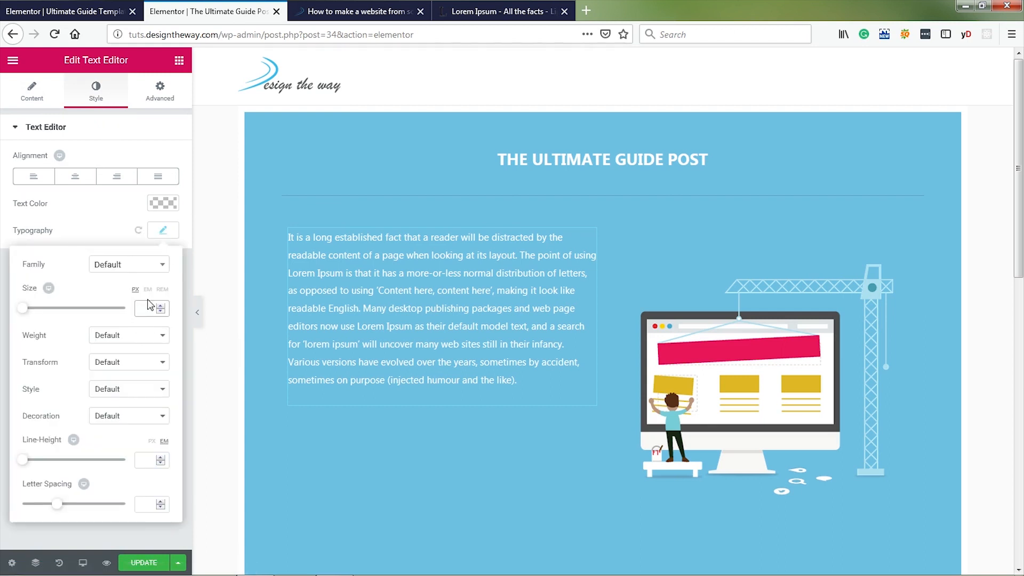
type("21")
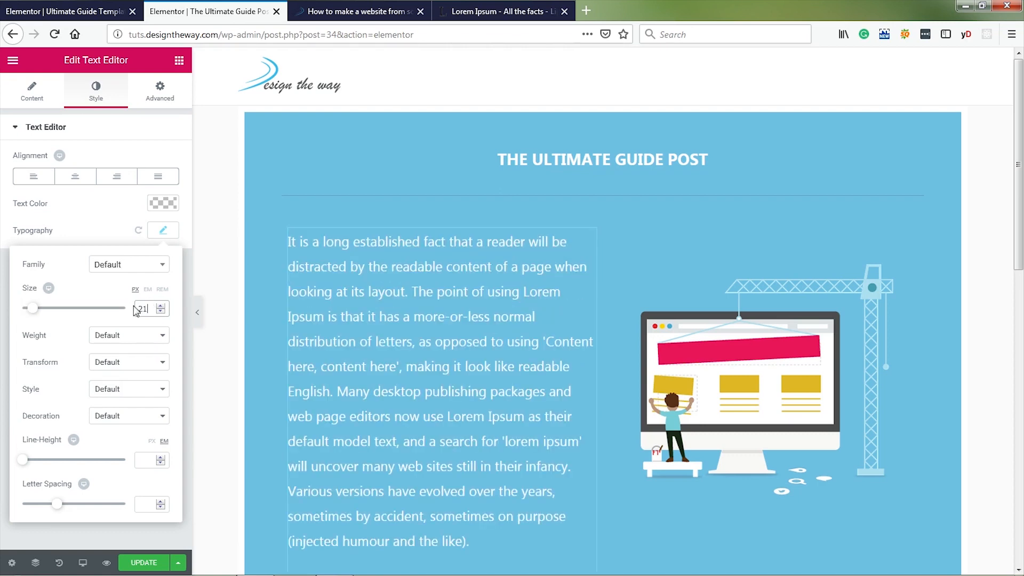
left_click(980, 349)
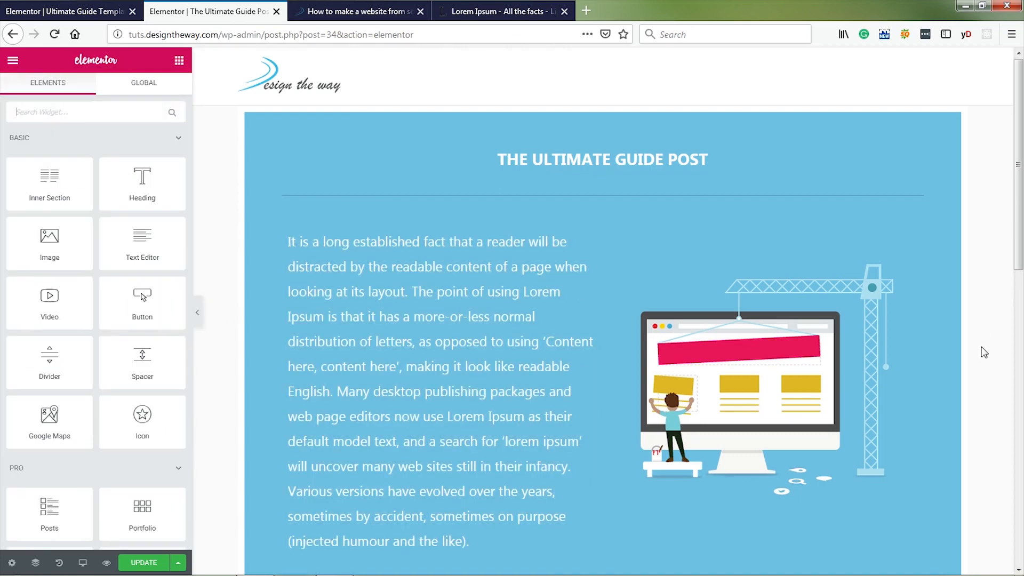
Set the content position of the inner section holding the intro text and illustration to Middle
scroll(984, 353, "down", 1)
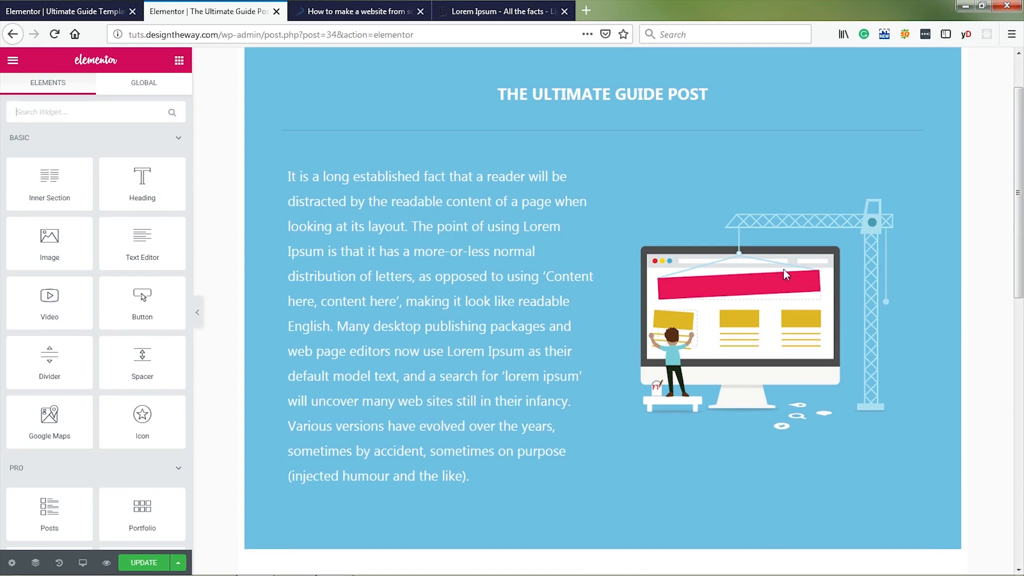
left_click(594, 150)
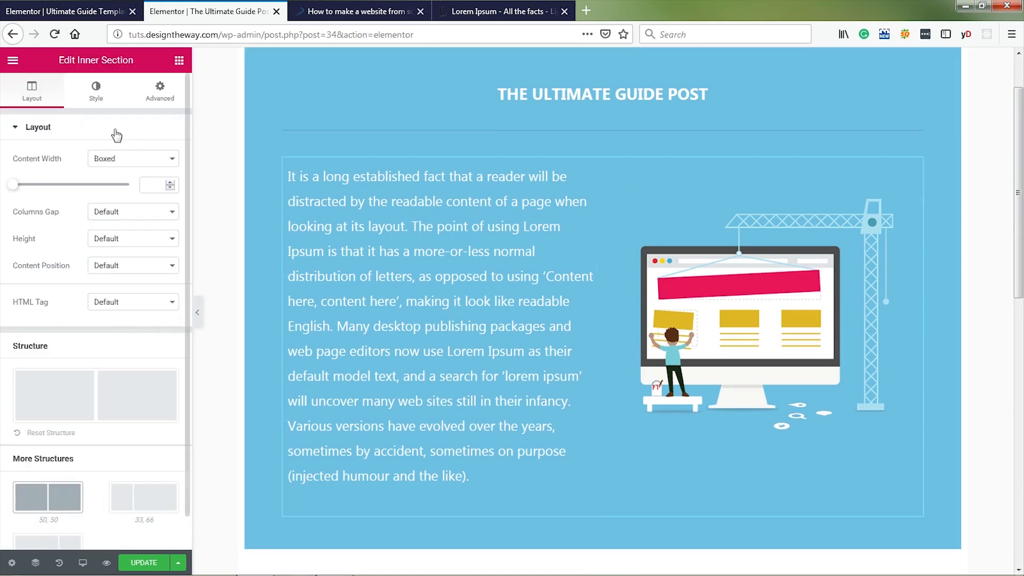
left_click(144, 273)
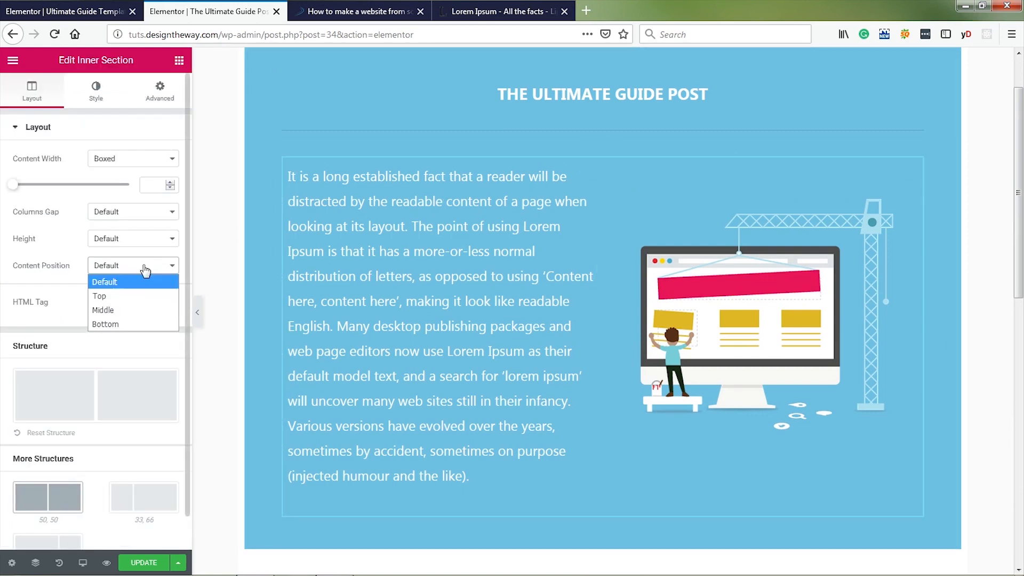
left_click(124, 309)
left_click(212, 291)
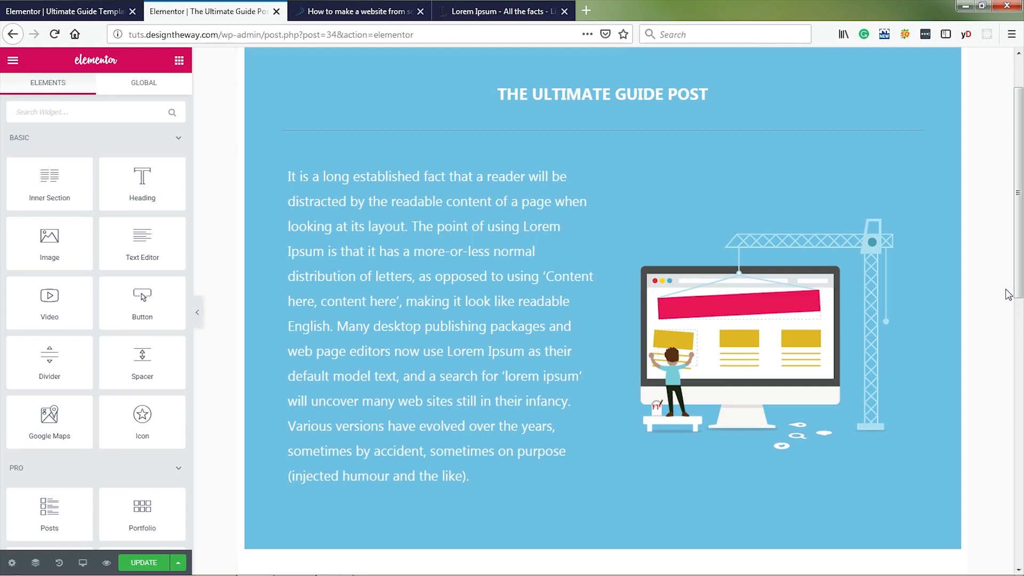
Update the post and review its header section and the area down to the comments in a preview
left_click(143, 565)
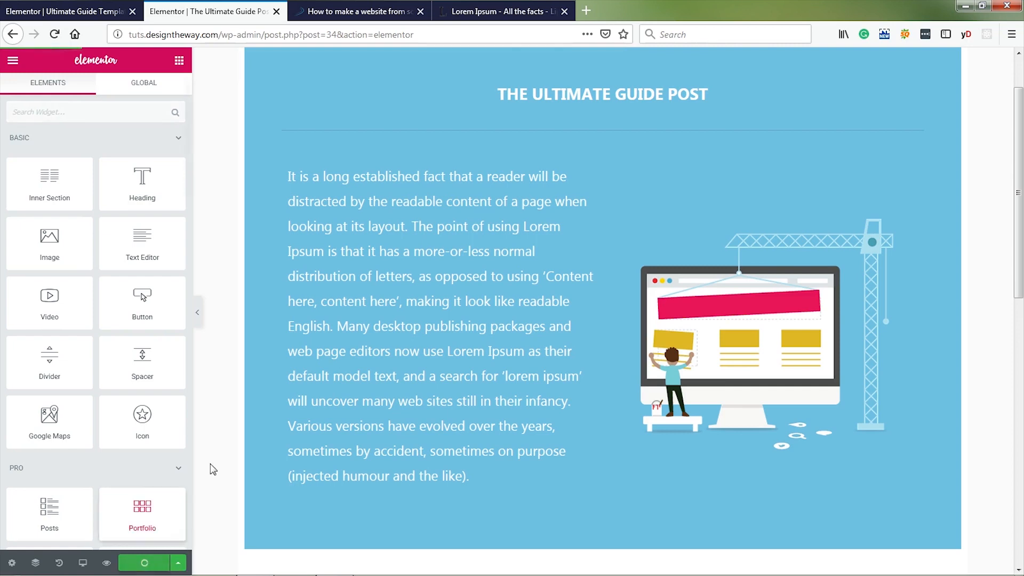
left_click(106, 563)
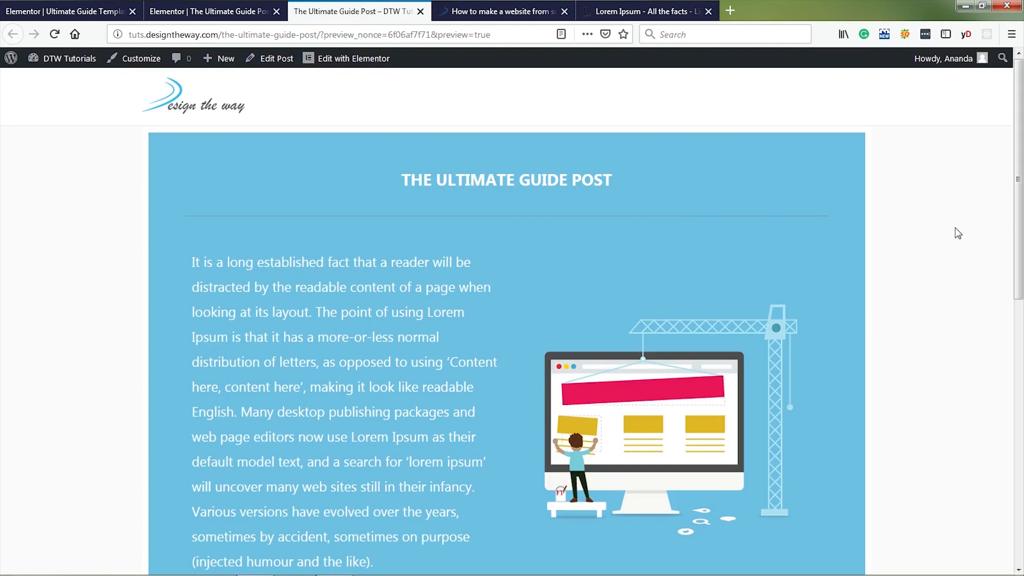
scroll(953, 238, "down", 2)
scroll(954, 238, "down", 2)
scroll(953, 239, "up", 4)
scroll(865, 272, "down", 5)
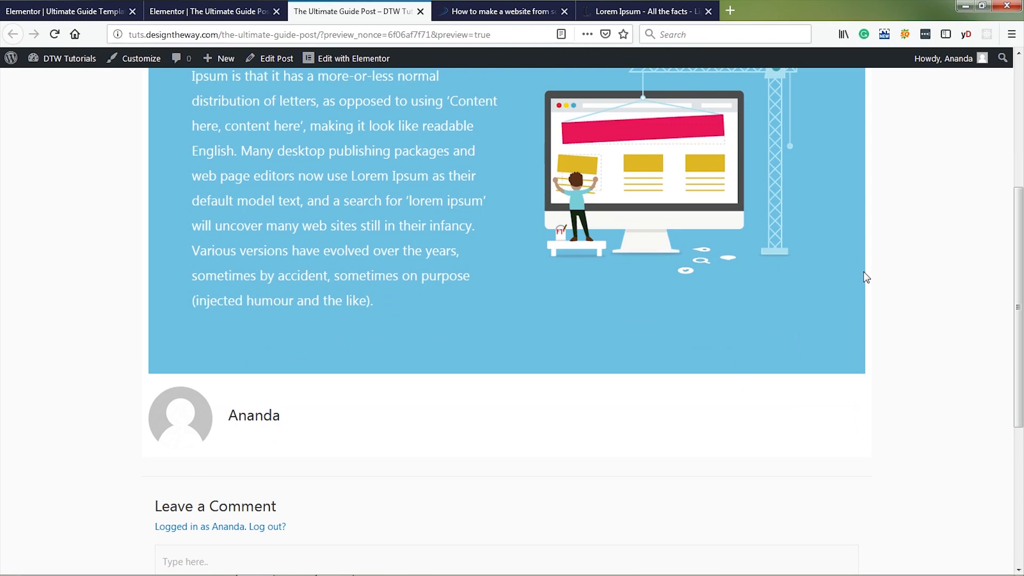
scroll(865, 273, "up", 5)
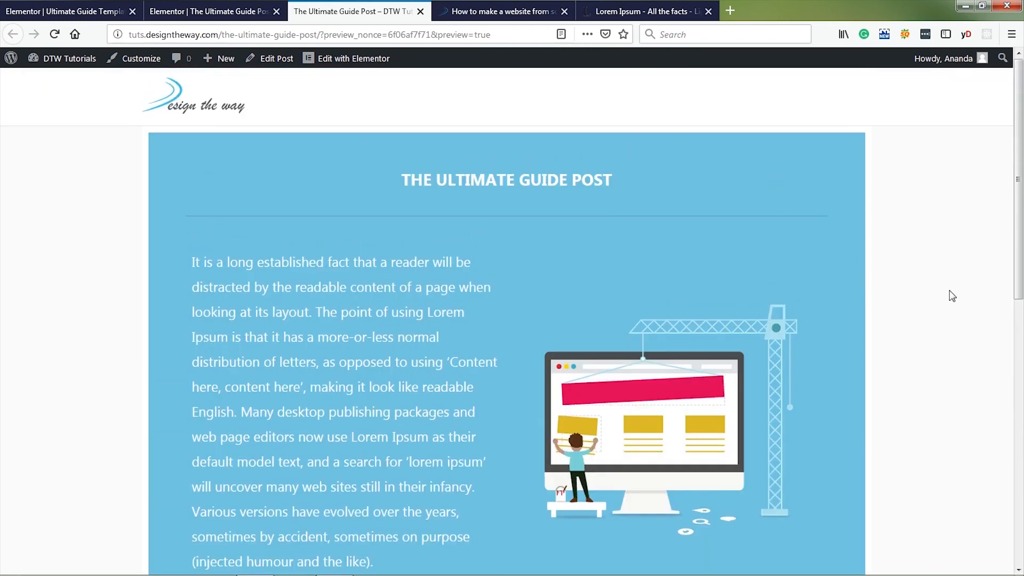
In the Ultimate Guide template, set the inner section's columns gap to No Gap, and reload the post preview with the updated template
left_click(68, 15)
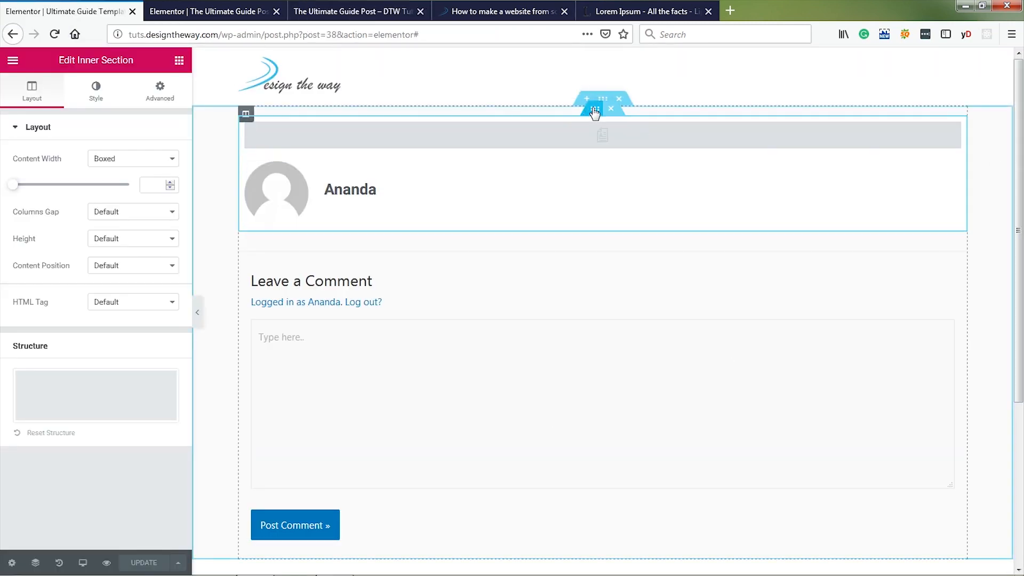
left_click(154, 215)
left_click(135, 244)
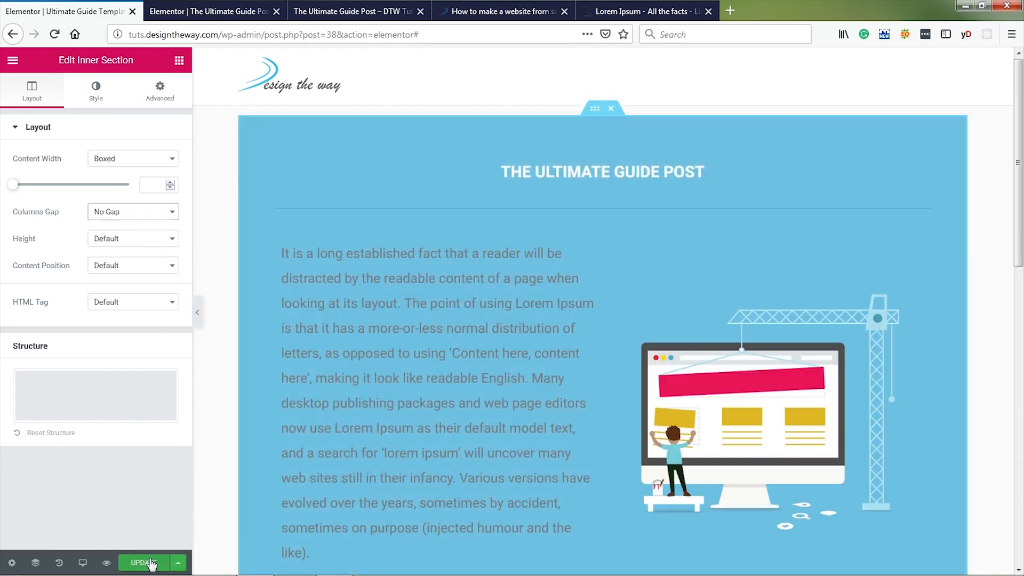
left_click(144, 563)
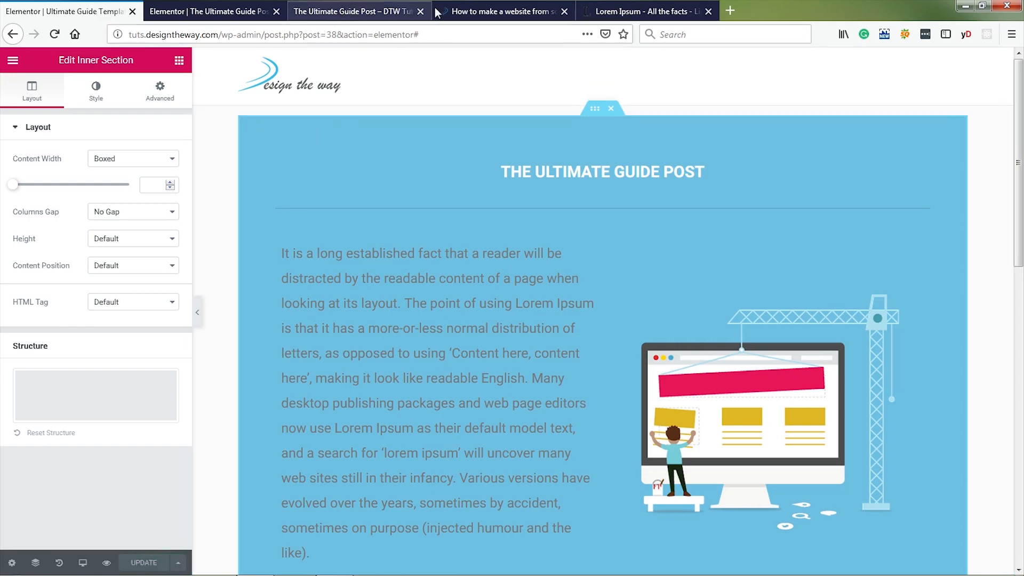
left_click(333, 13)
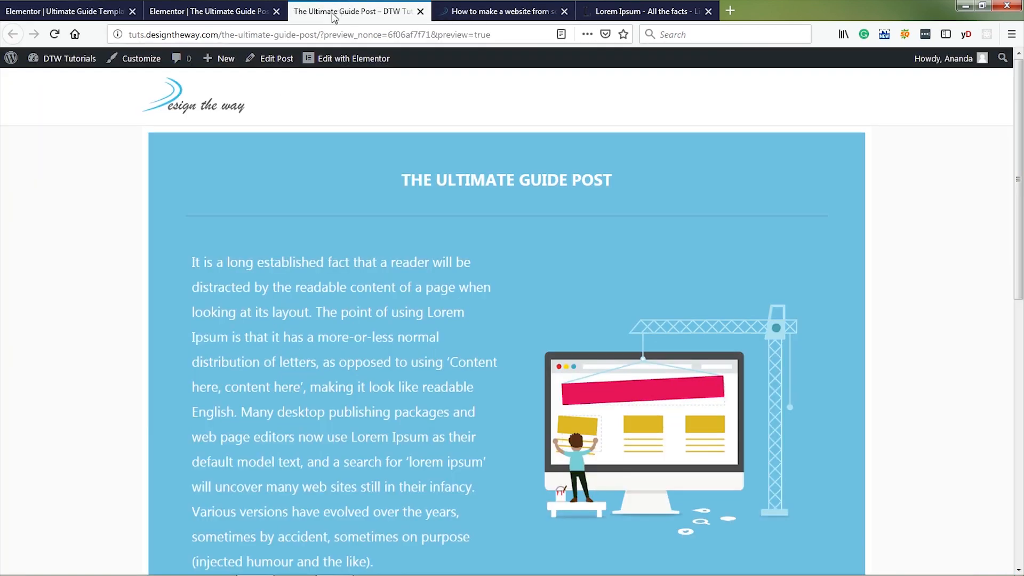
left_click(54, 34)
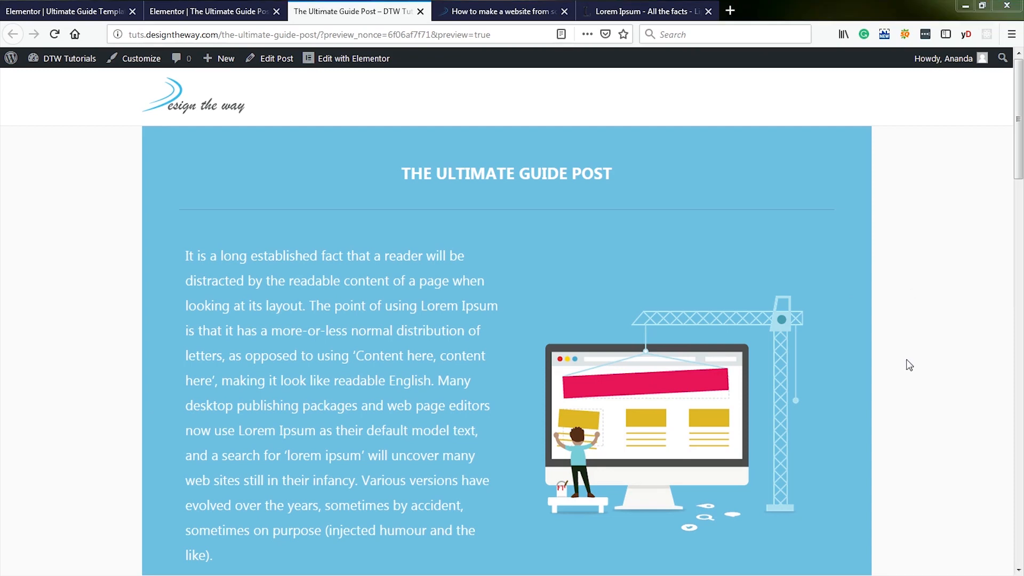
Examine how the Contents section with its chapter images is laid out in the reference website guide
left_click(496, 11)
scroll(944, 343, "down", 1)
scroll(940, 343, "up", 1)
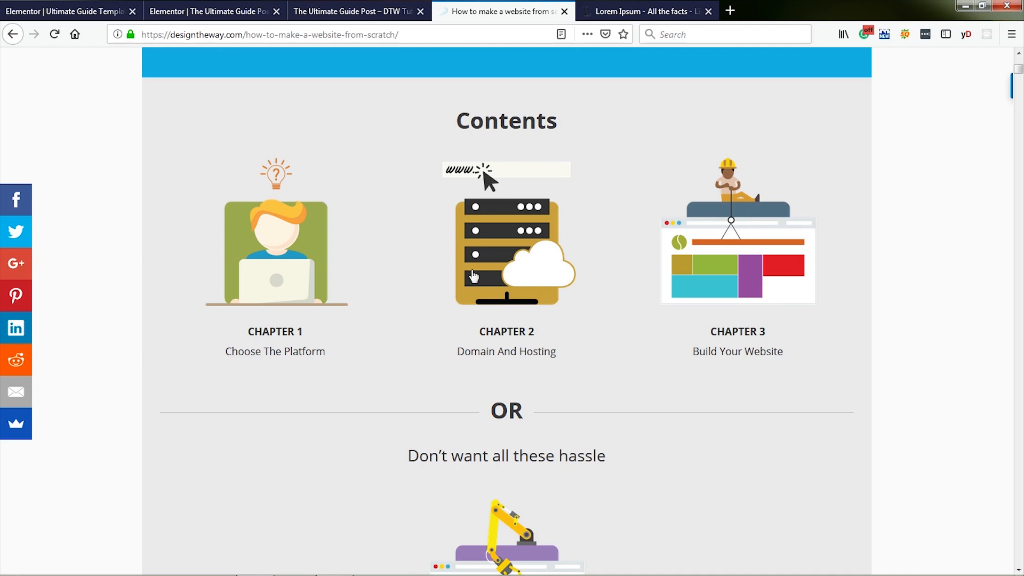
scroll(873, 293, "down", 1)
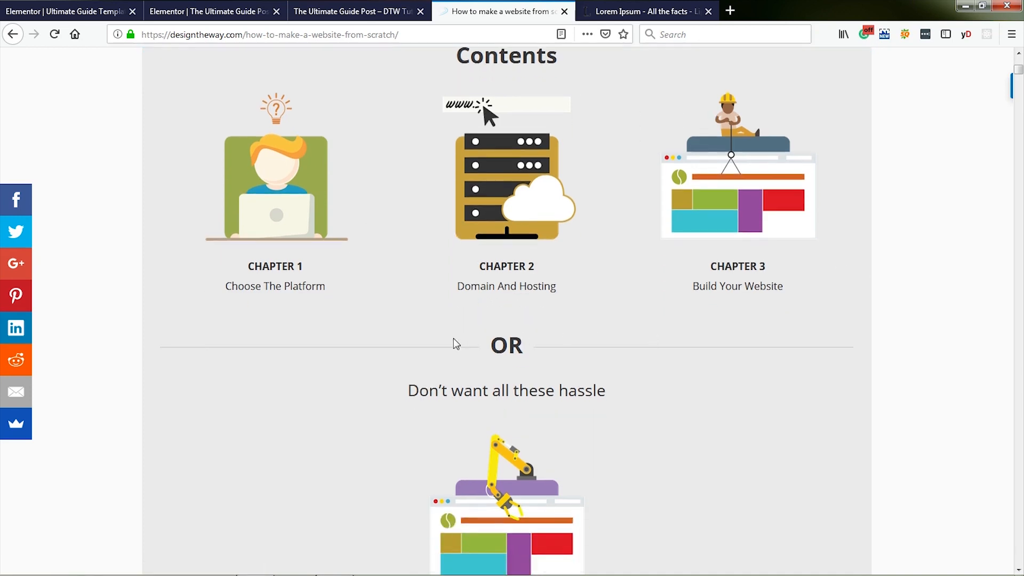
scroll(777, 375, "down", 2)
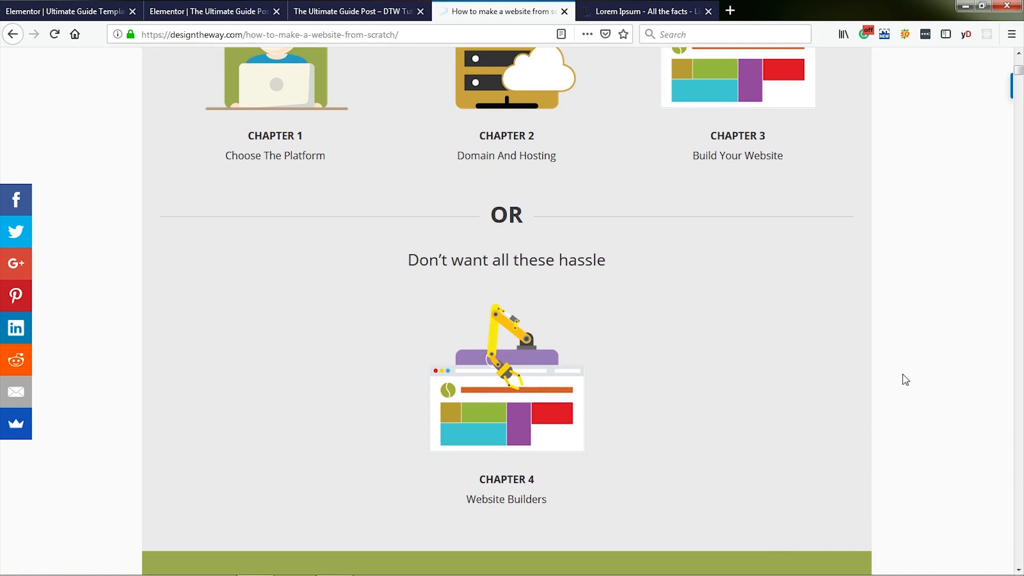
scroll(906, 380, "up", 2)
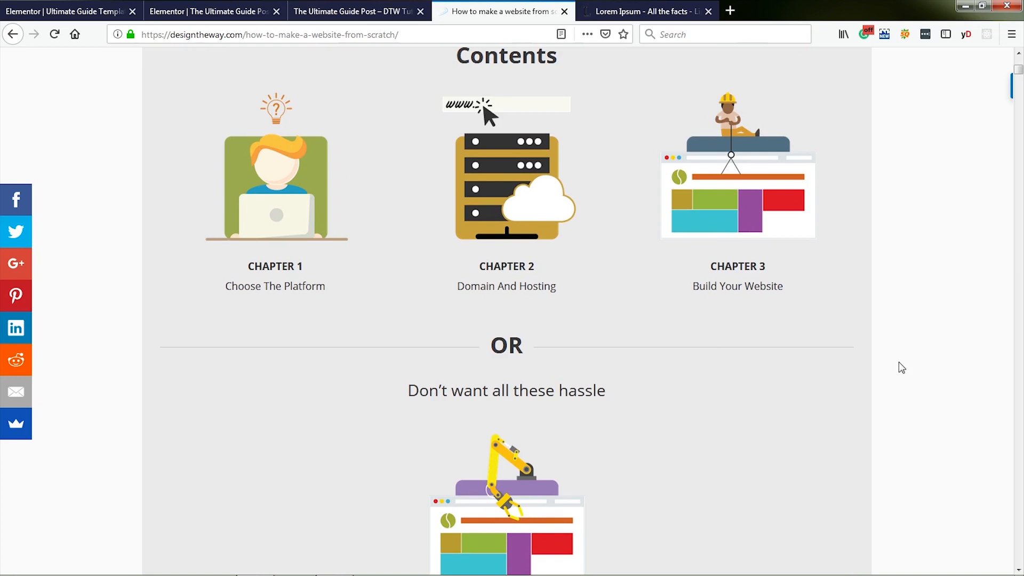
Back in the guide post editor, add an inner section below the blue header section and delete one of its two columns
left_click(208, 12)
scroll(974, 364, "down", 6)
scroll(950, 366, "down", 1)
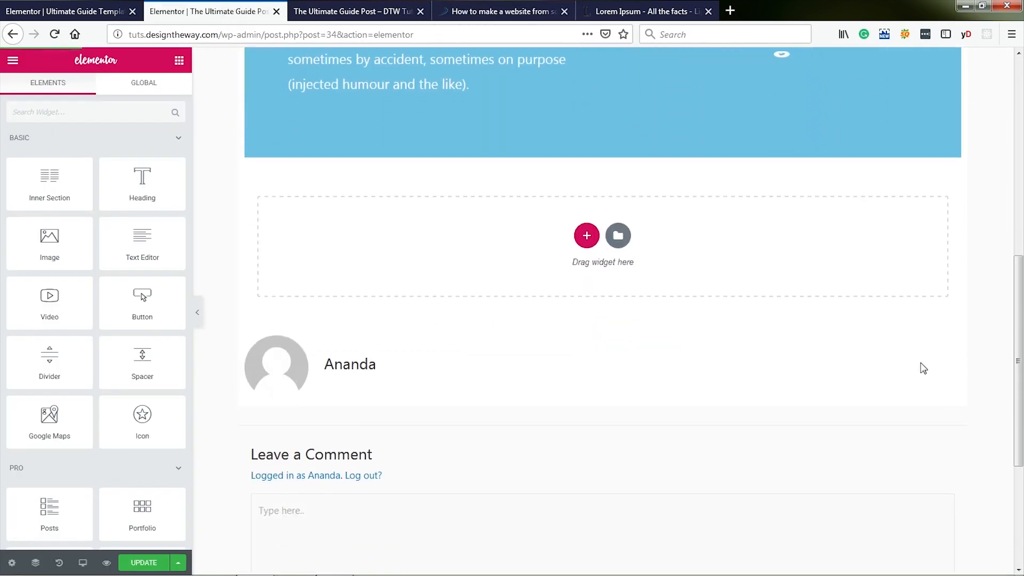
left_click_drag(50, 183, 517, 285)
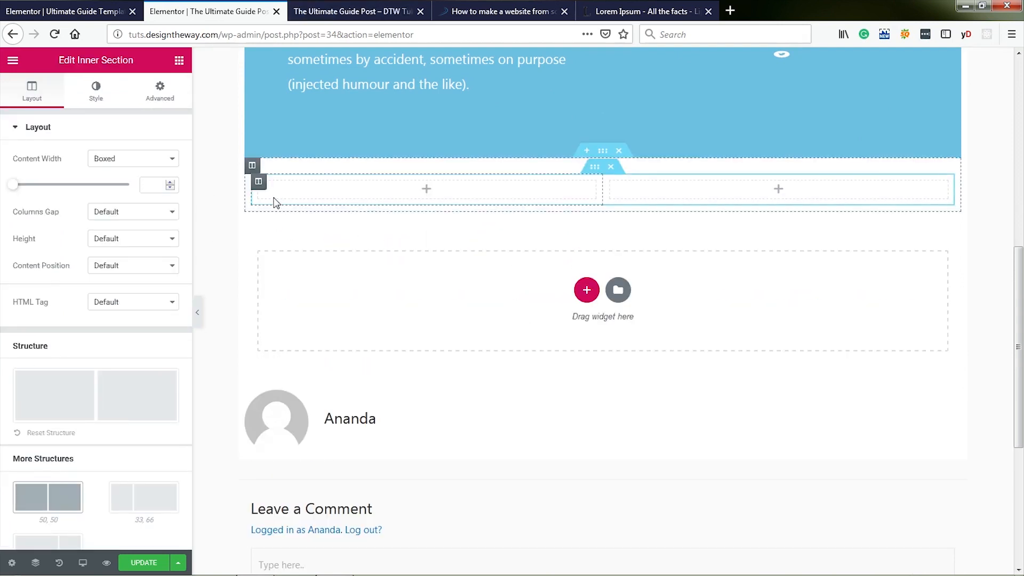
right_click(259, 182)
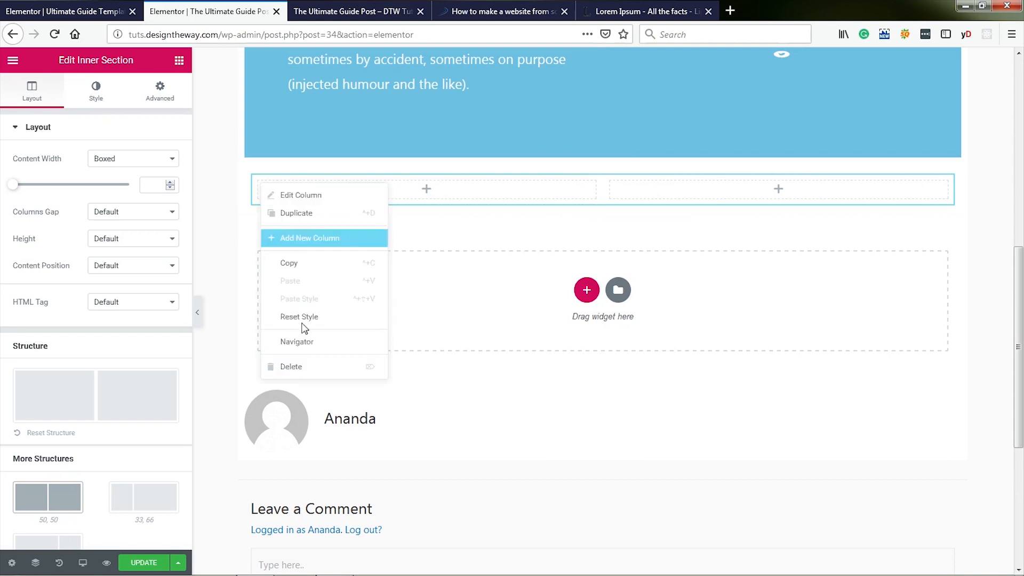
left_click(298, 365)
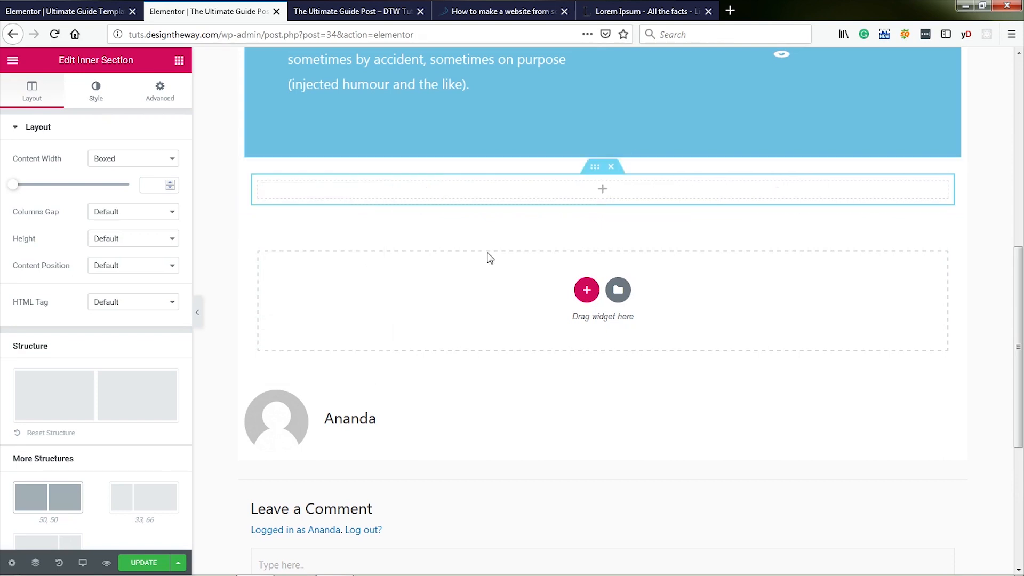
Add a heading reading "Contents" to the new inner section and align it to the centre
left_click(179, 61)
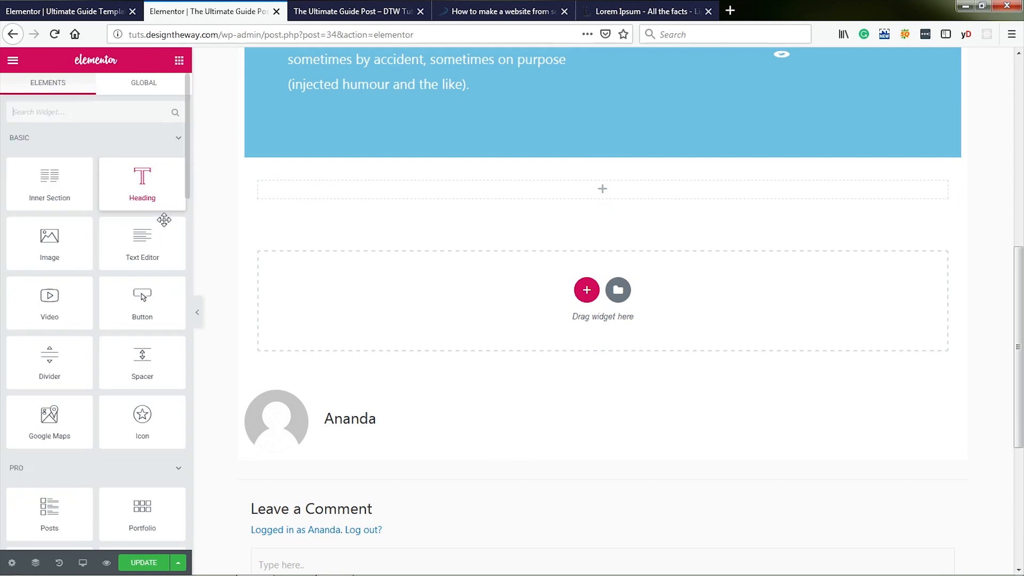
left_click_drag(147, 187, 527, 190)
left_click_drag(140, 170, 10, 168)
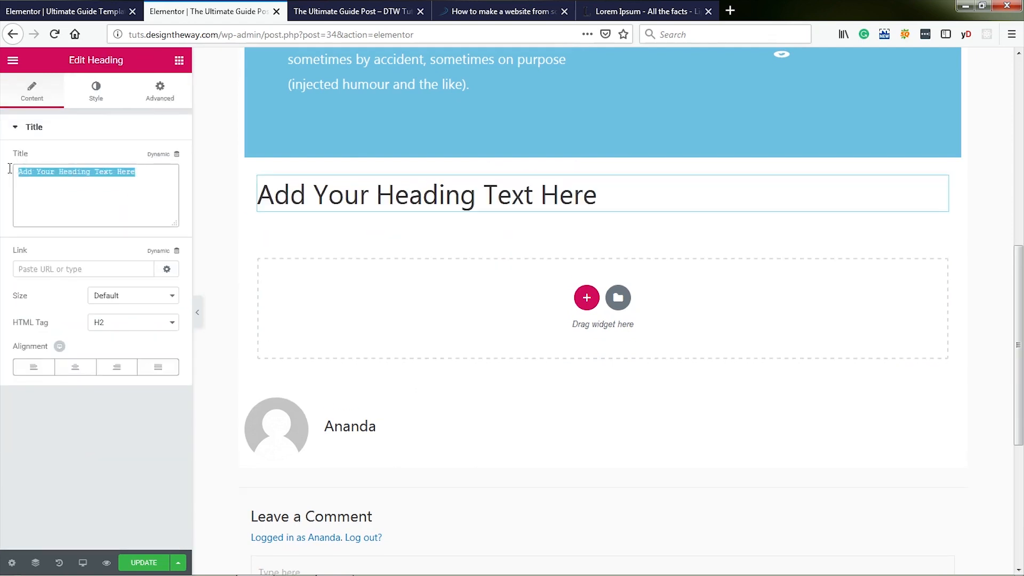
type("Contents")
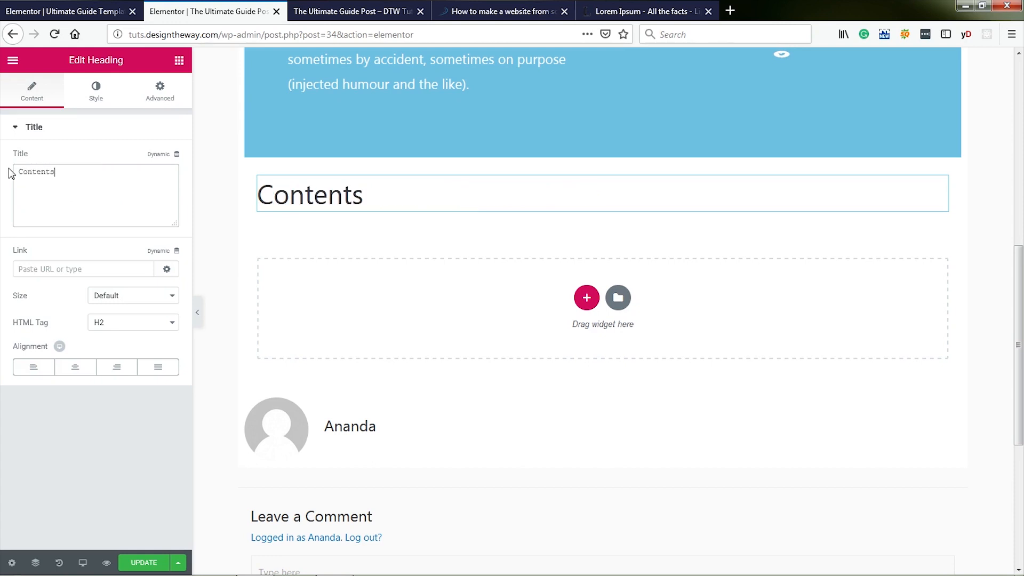
left_click(75, 367)
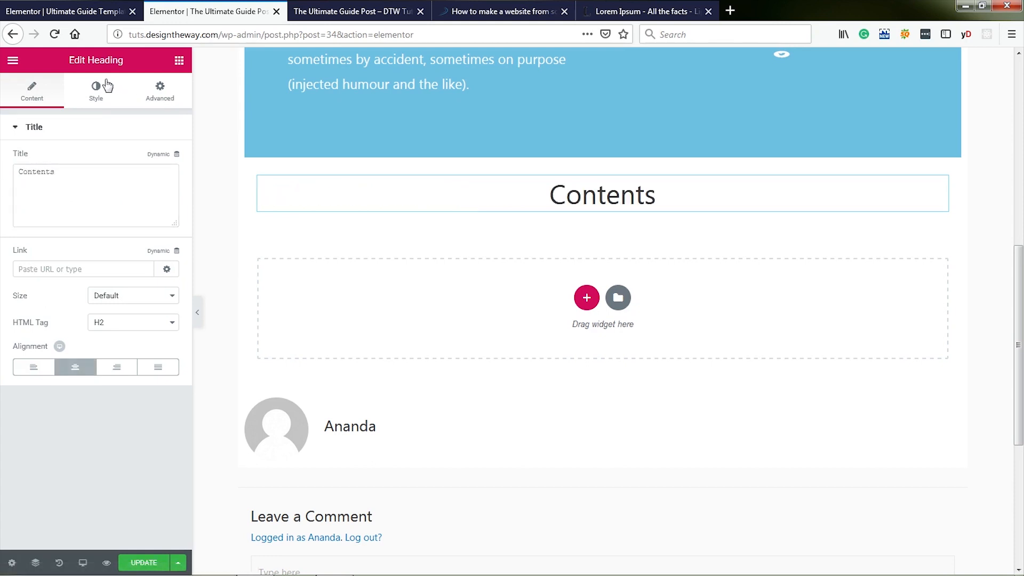
Set the Contents heading's font size to 25 px and its weight to Bold
left_click(97, 99)
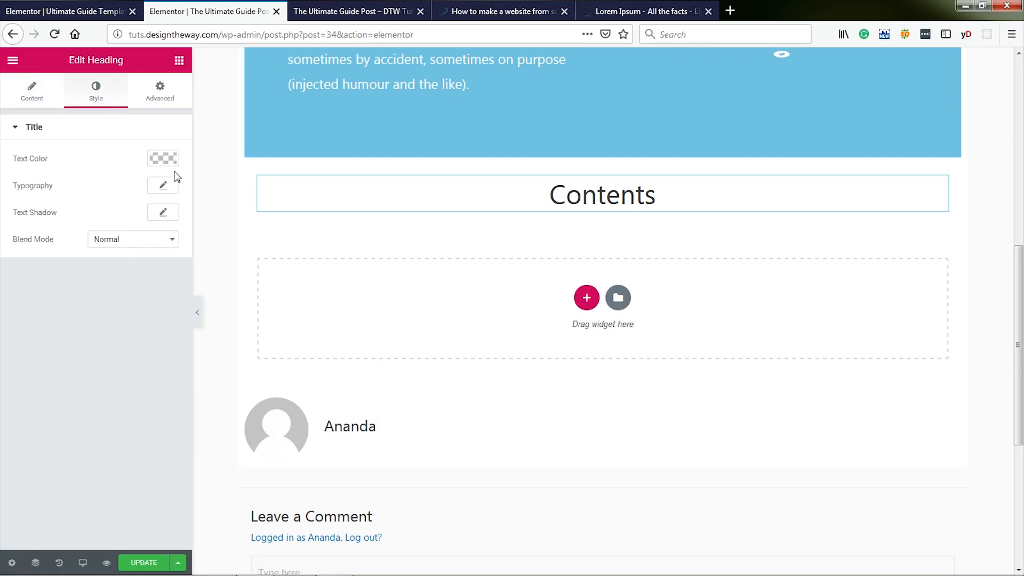
left_click(164, 186)
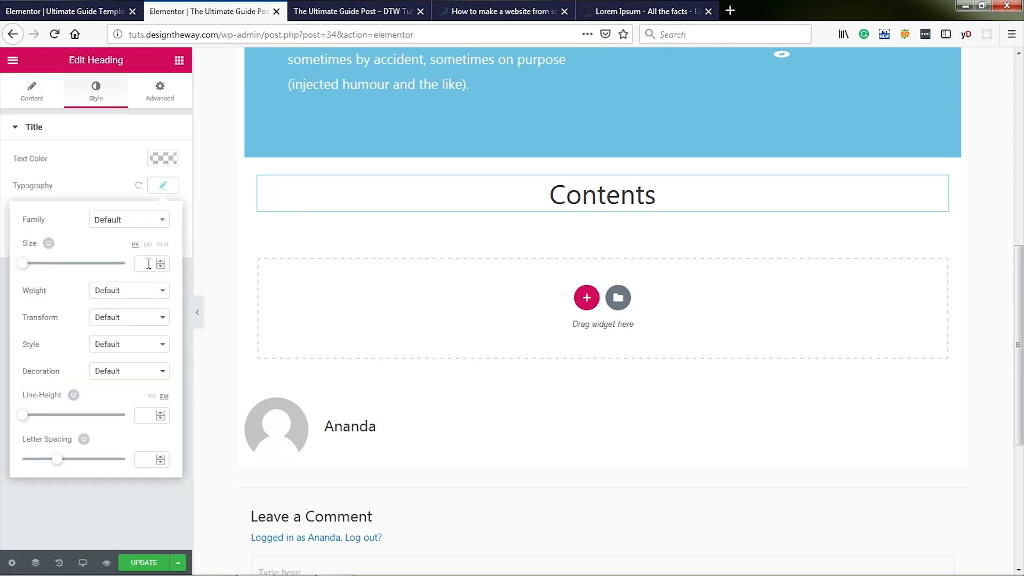
type("25")
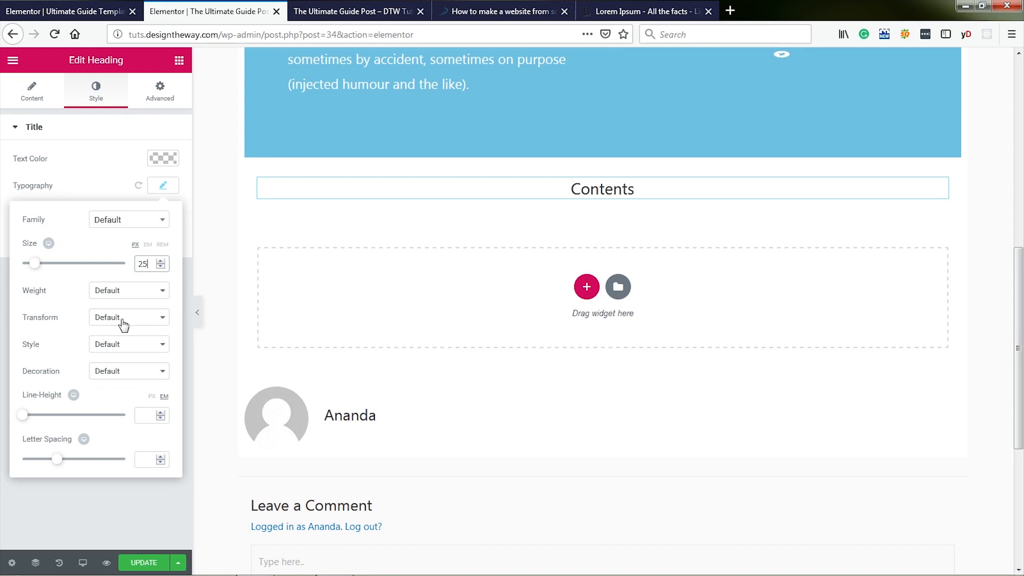
left_click(141, 302)
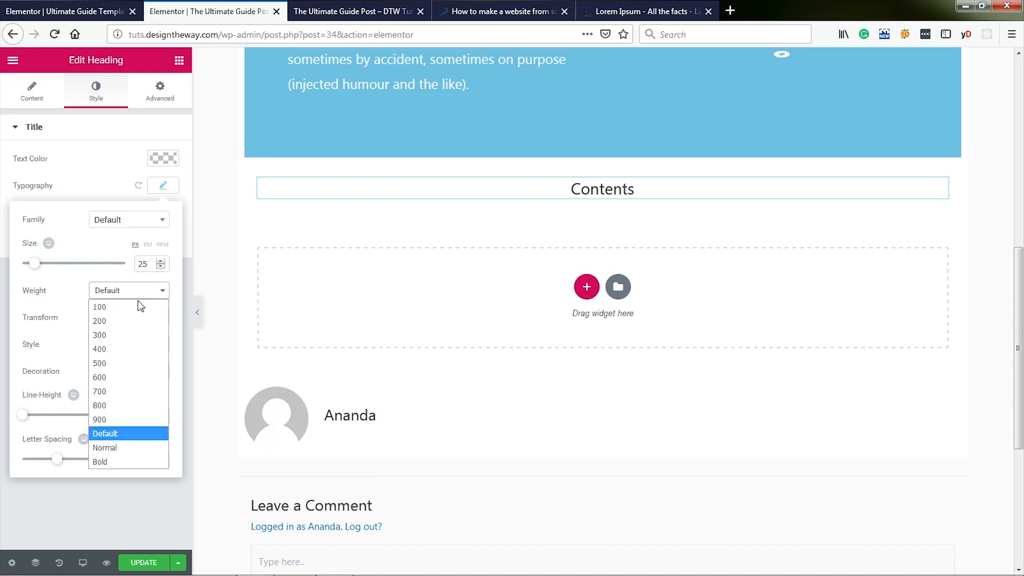
left_click(110, 466)
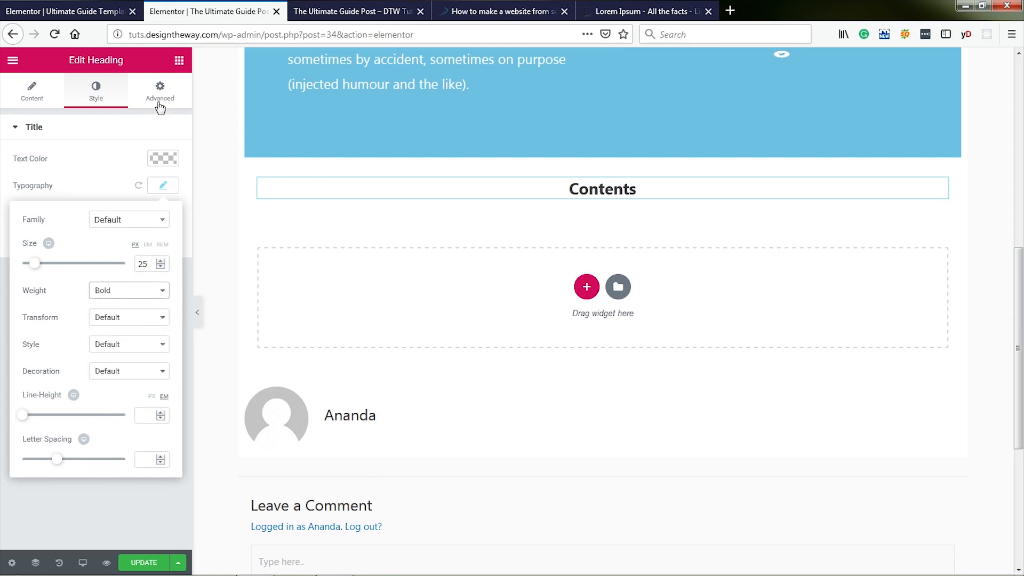
Set the Contents heading's bottom margin to 20 px and its top and bottom padding to 20 px each
left_click(160, 94)
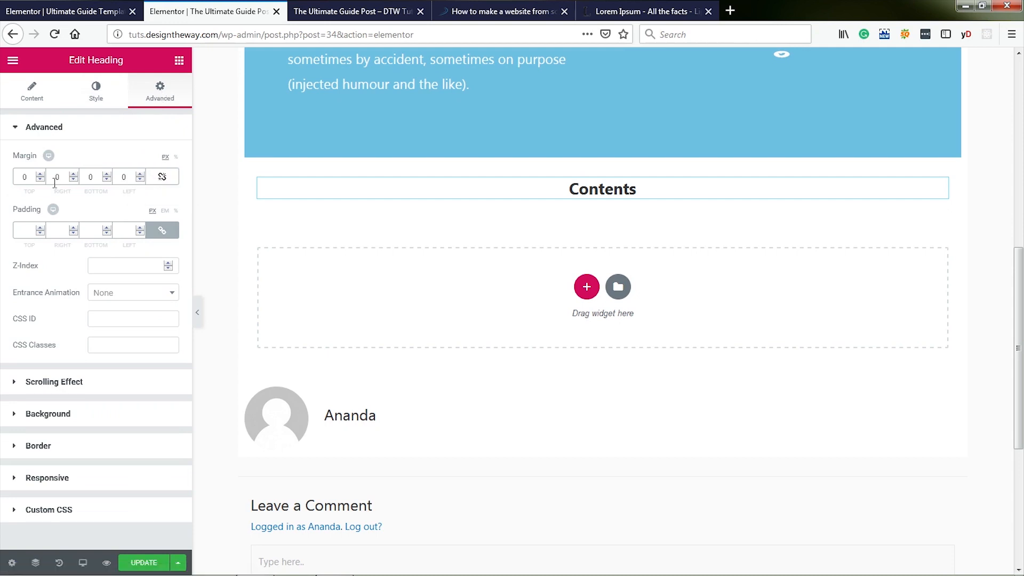
type("20")
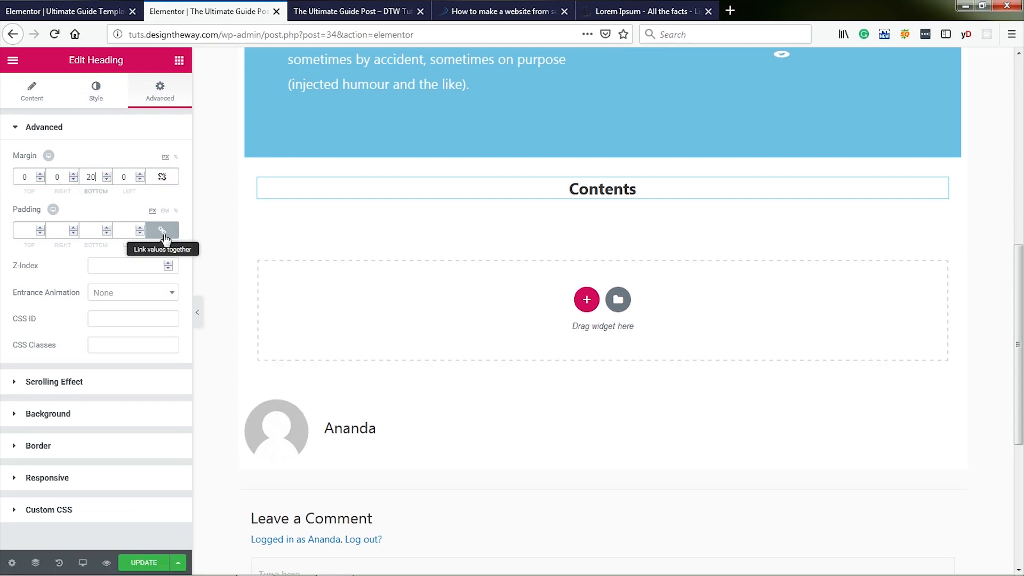
left_click(163, 230)
type("20")
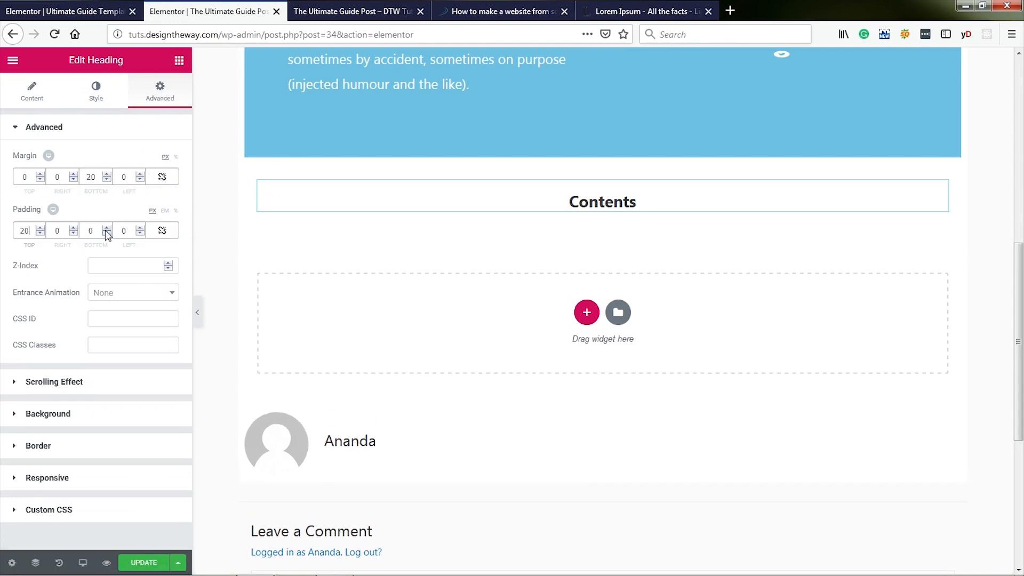
type("20")
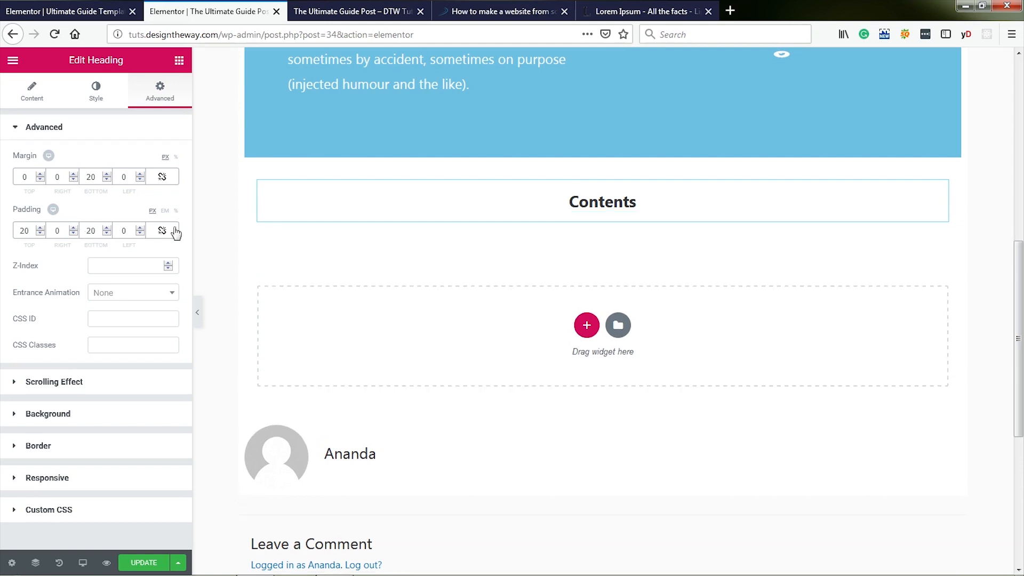
Add an inner section below the Contents heading and give it a third column
left_click(179, 62)
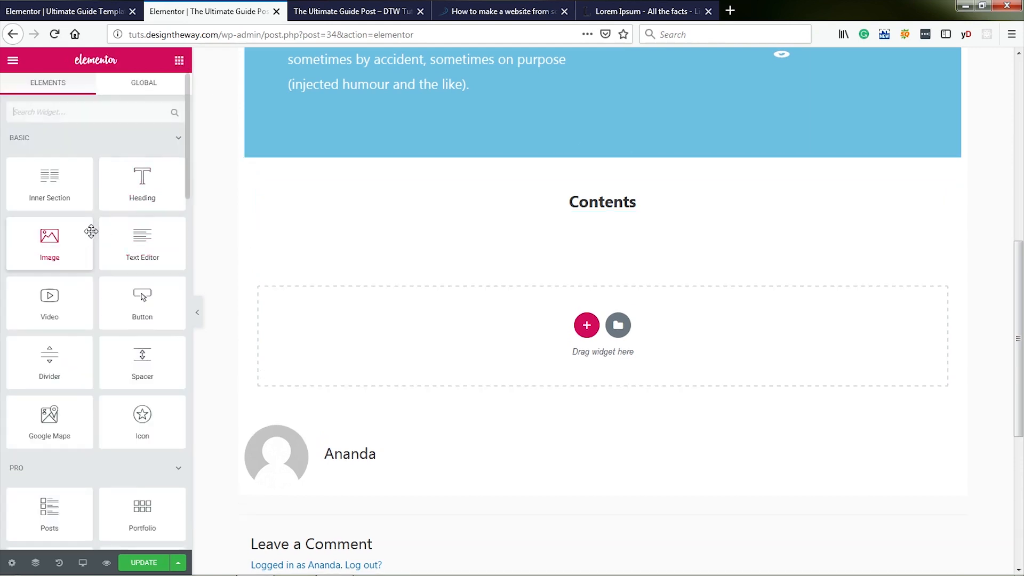
left_click_drag(48, 184, 597, 241)
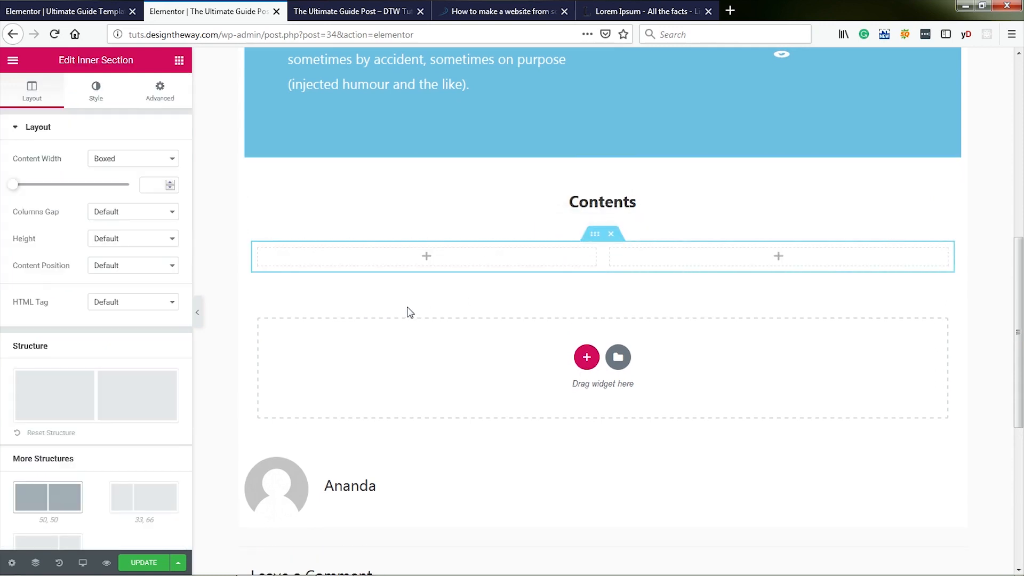
right_click(261, 252)
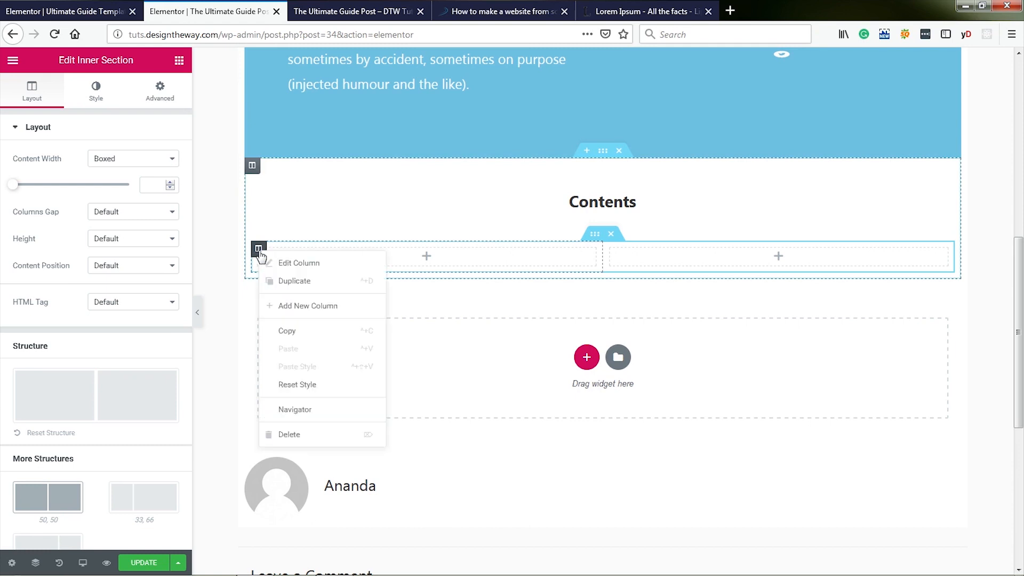
left_click(297, 307)
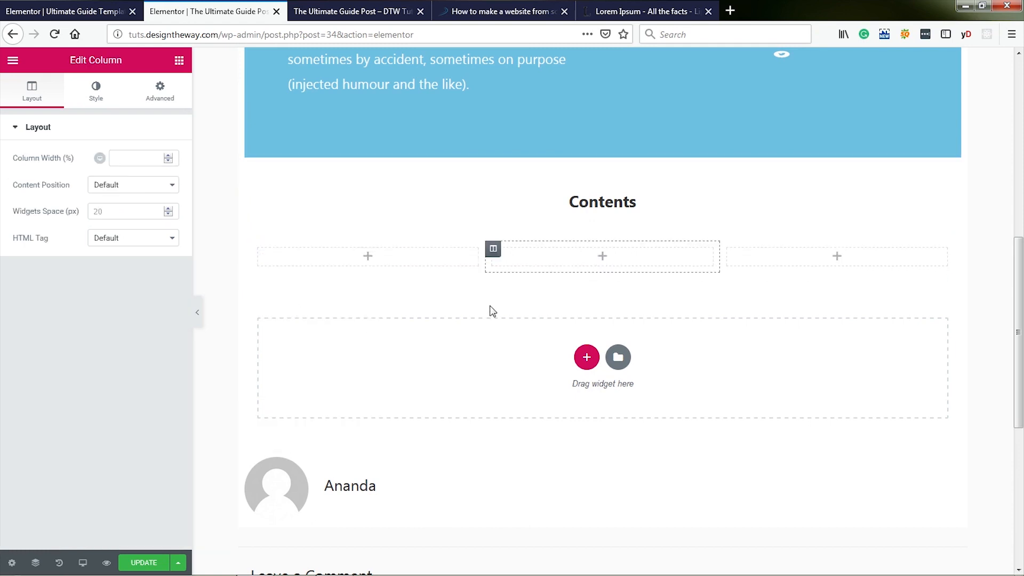
Add an Image Box to the first column of the new inner section, using the choose-platform-thumb.png image
left_click(368, 258)
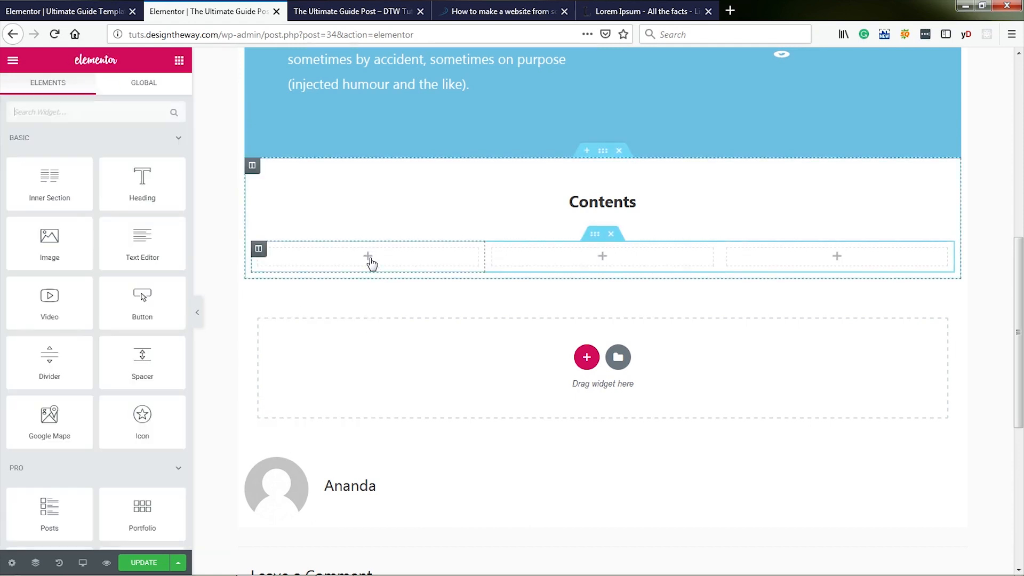
left_click(121, 113)
type("imag")
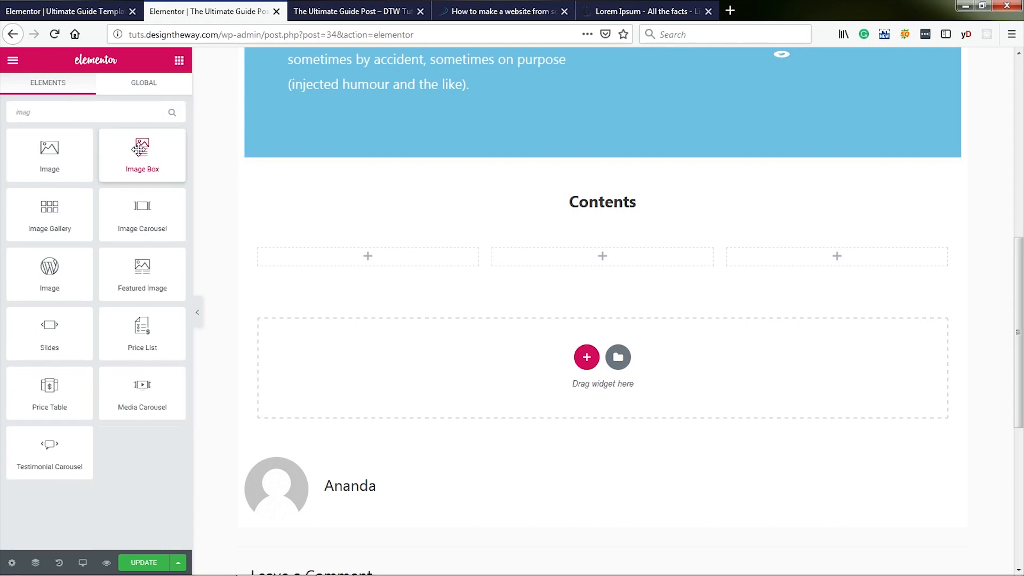
left_click_drag(142, 155, 368, 260)
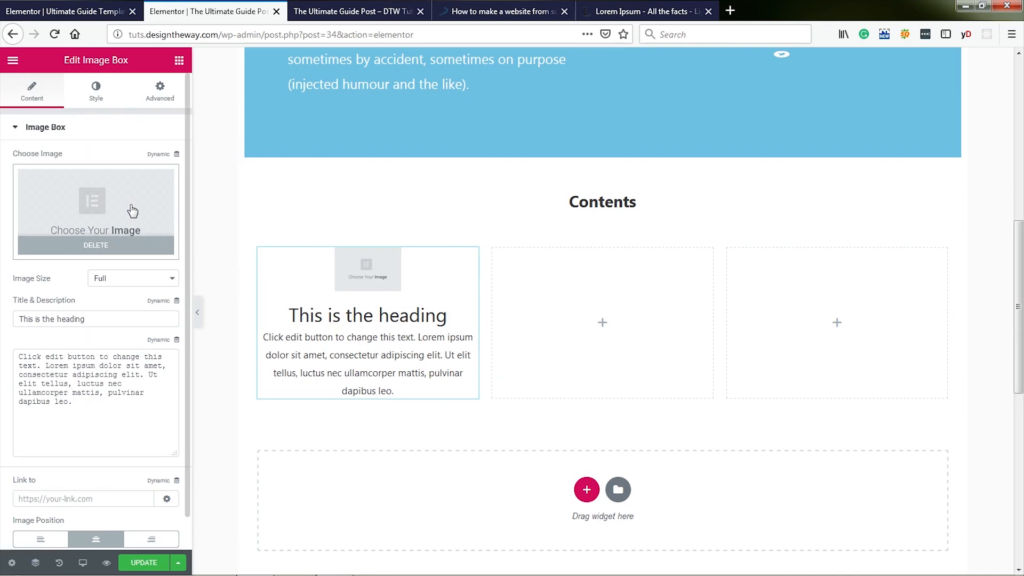
left_click(96, 213)
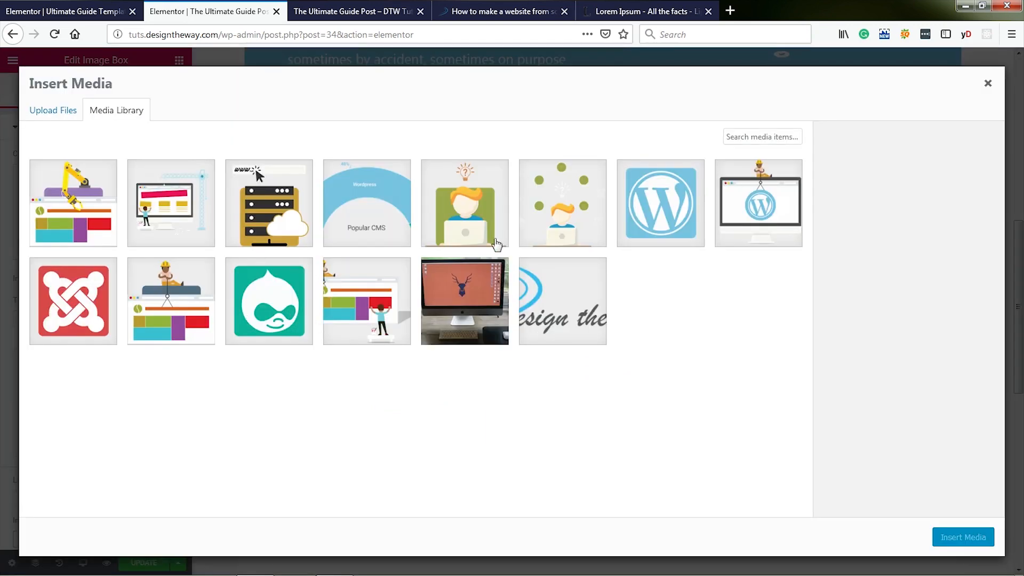
left_click(462, 216)
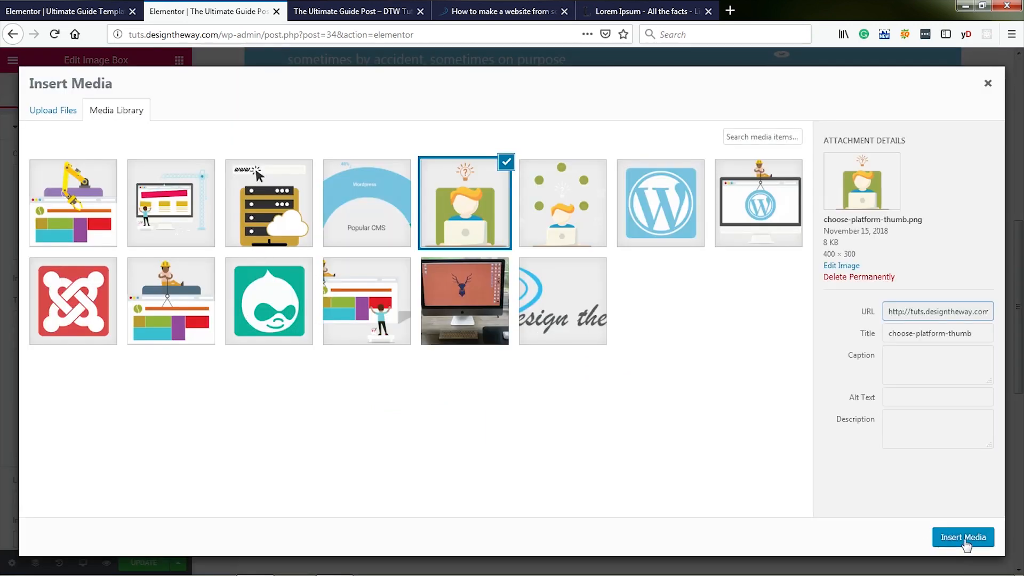
left_click(965, 538)
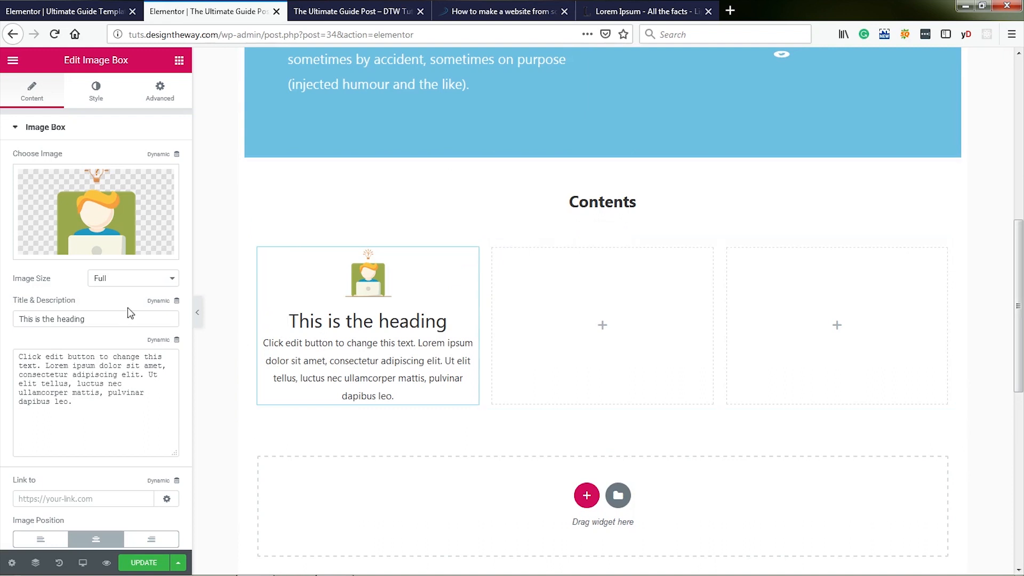
Title the image box "Chapter 1" and shorten its description to "Click edit button."
left_click_drag(97, 318, 11, 321)
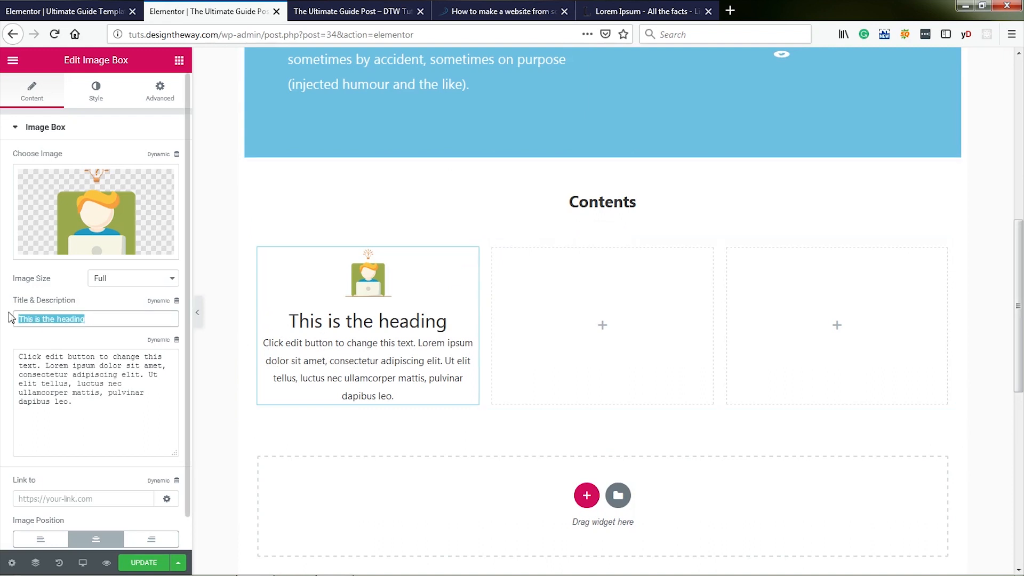
type("Chapter 1")
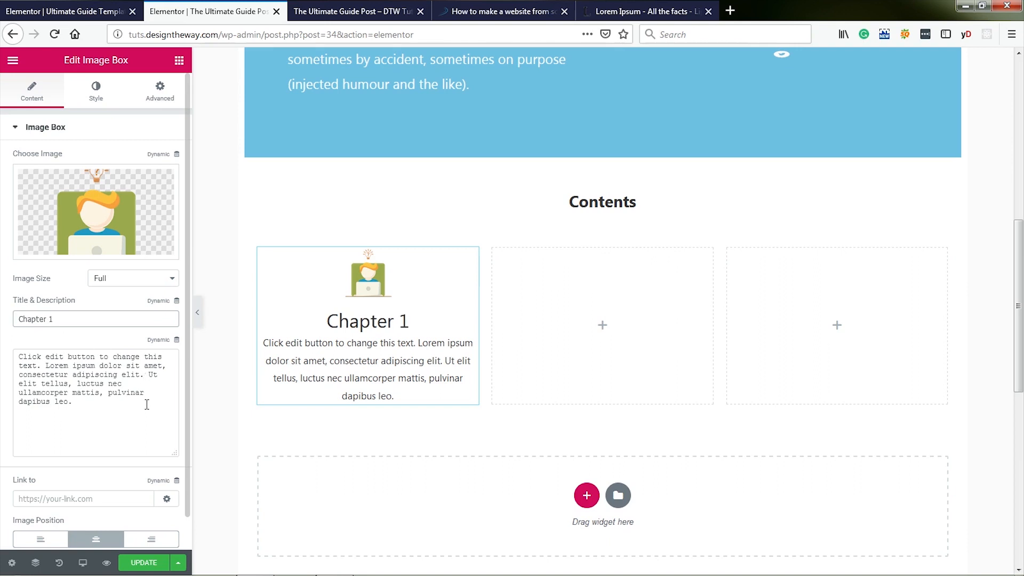
left_click_drag(100, 356, 68, 401)
key("BackSpace")
key("BackSpace")
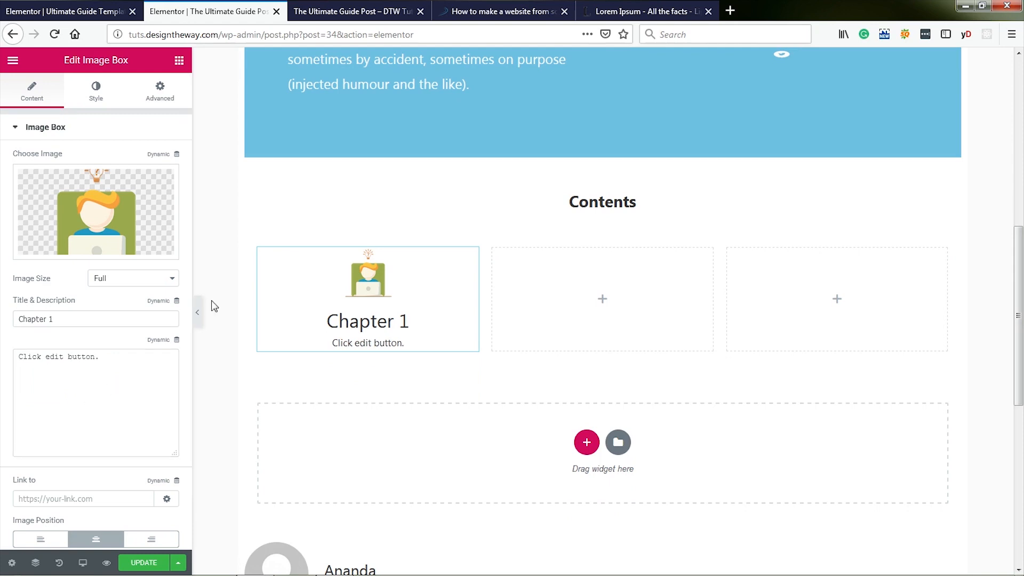
Set the image box's image width to 100 and style its title at 18 px, Bold and Uppercase
left_click(96, 91)
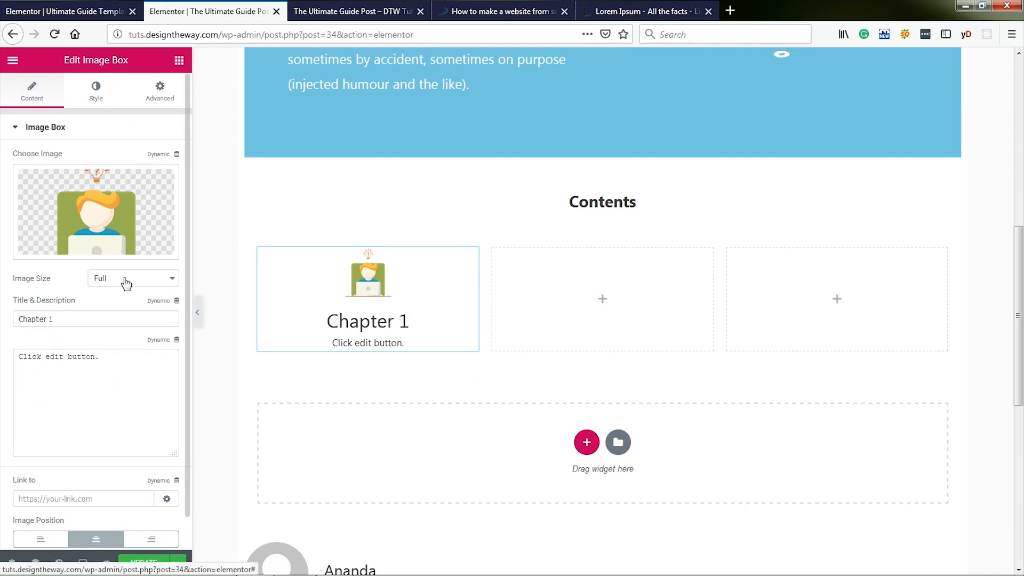
left_click_drag(43, 220, 145, 220)
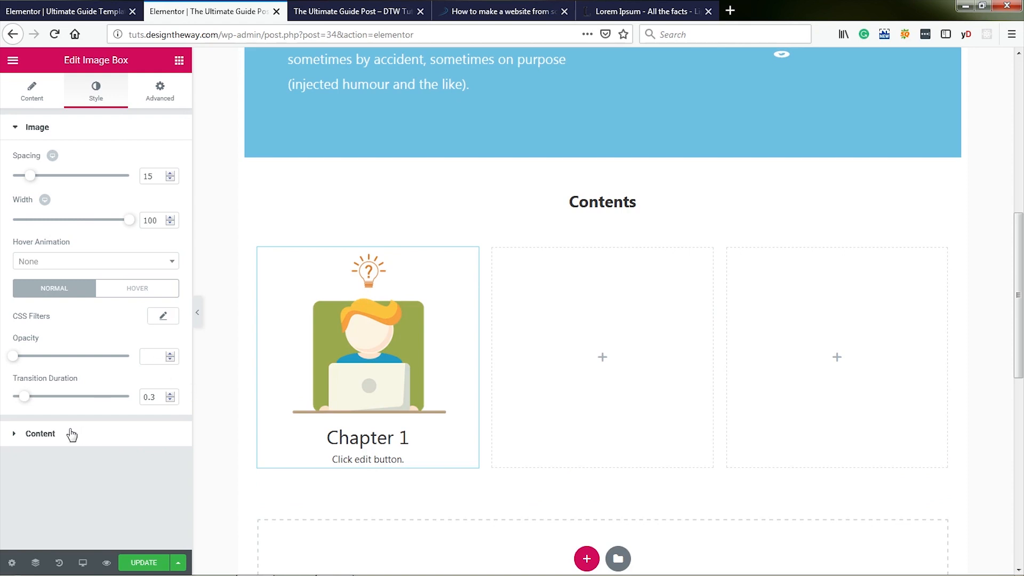
left_click(42, 434)
left_click(163, 362)
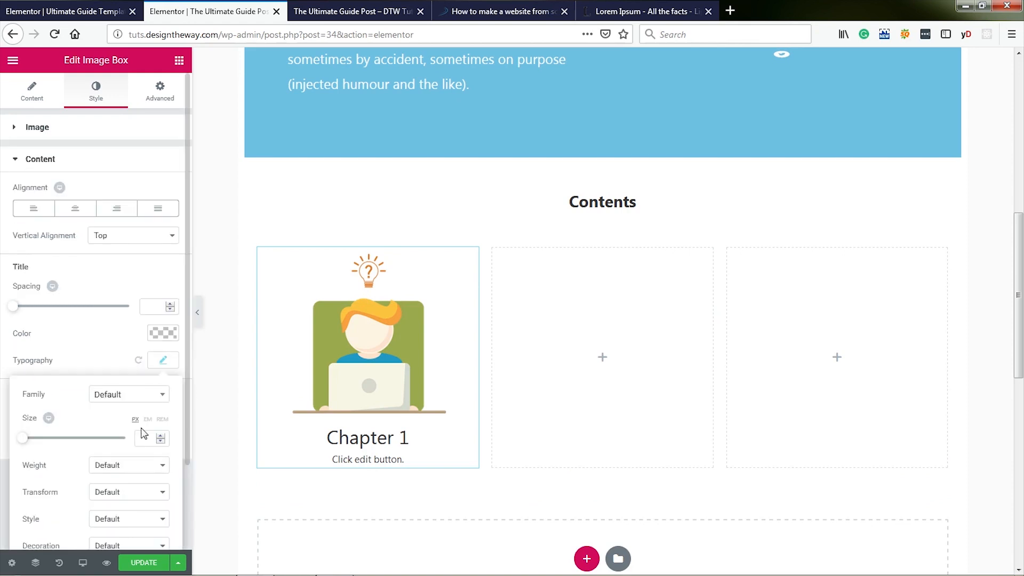
type("18")
left_click(150, 466)
left_click(127, 449)
scroll(144, 483, "down", 1)
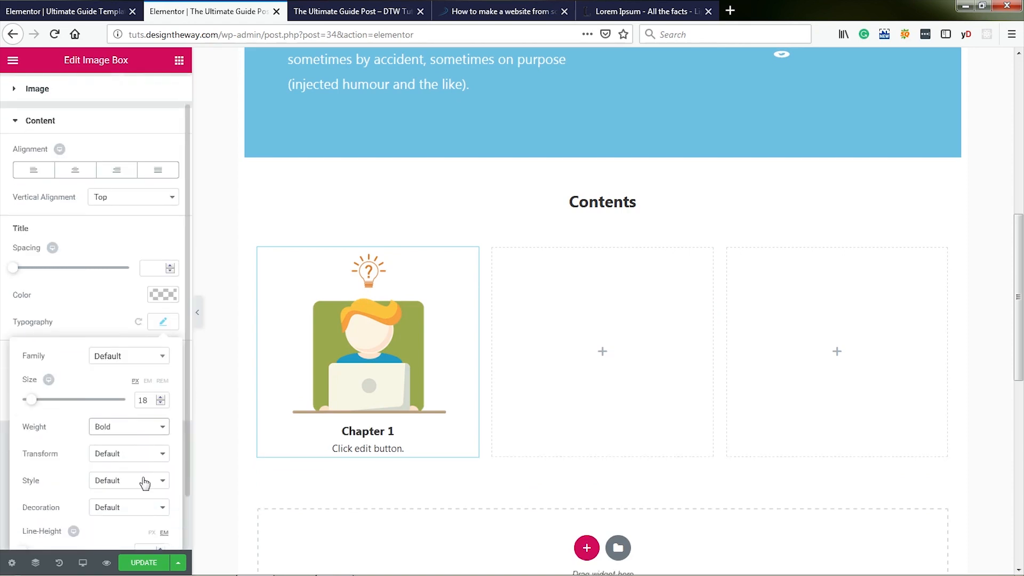
left_click(129, 453)
left_click(109, 482)
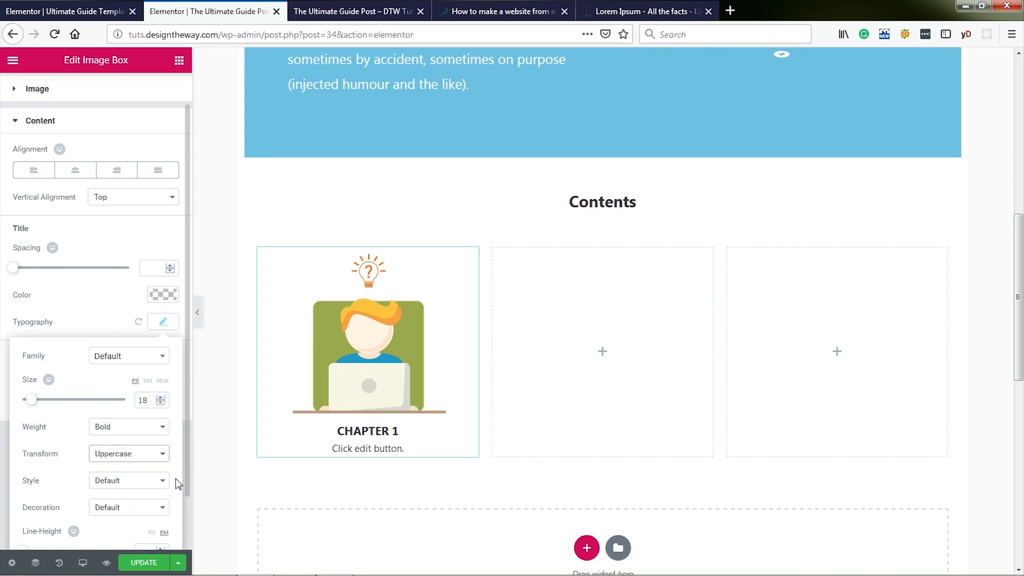
scroll(215, 440, "down", 2)
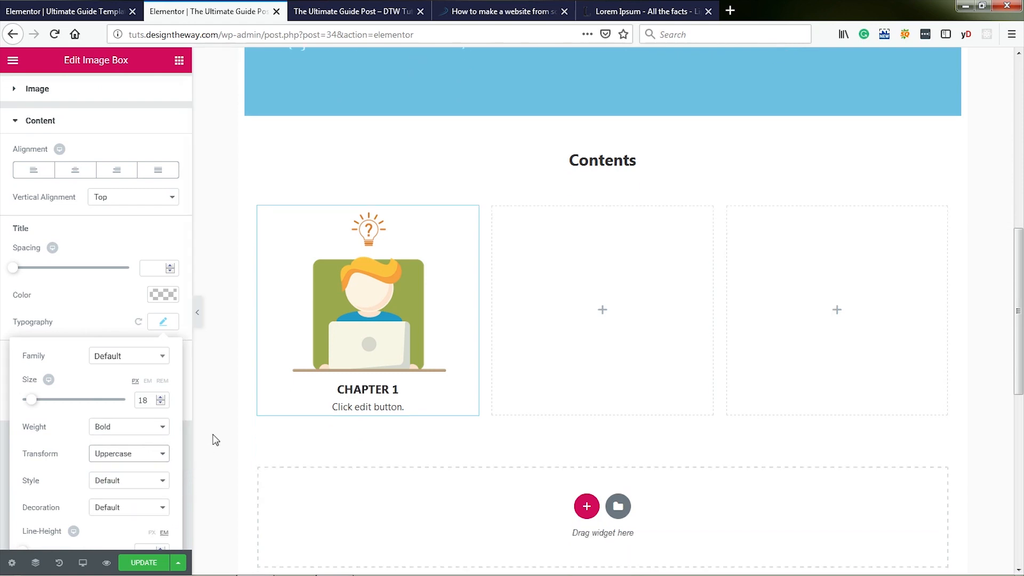
left_click(163, 322)
scroll(197, 407, "up", 5)
scroll(205, 415, "down", 3)
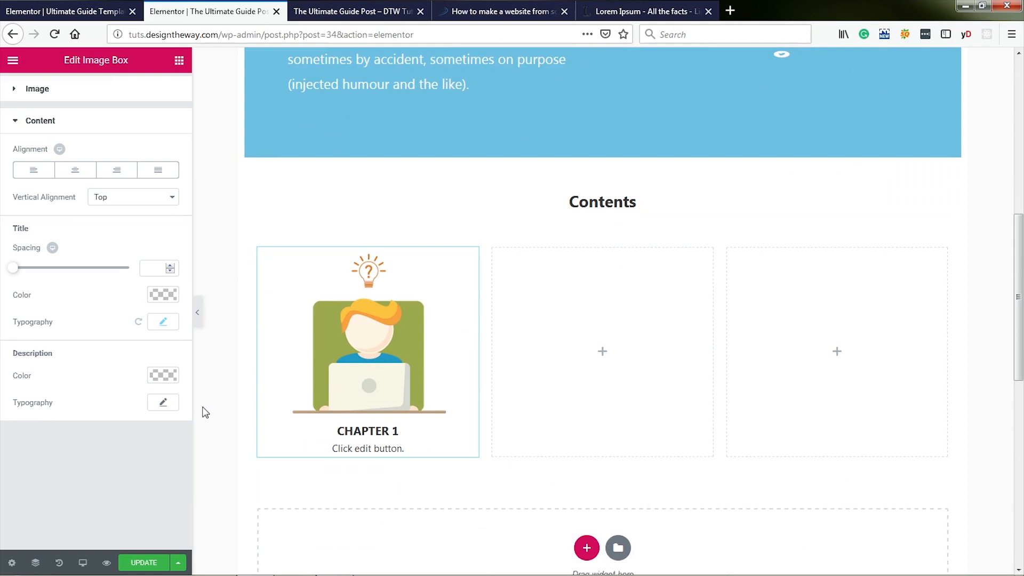
Duplicate the Chapter 1 image box twice and move one into each of the two empty columns
right_click(469, 260)
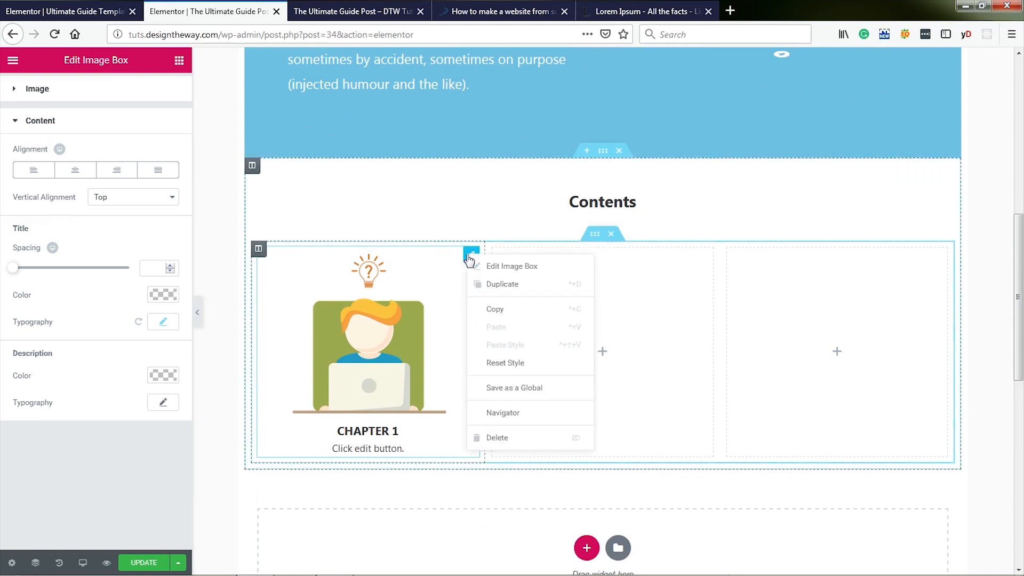
left_click(502, 284)
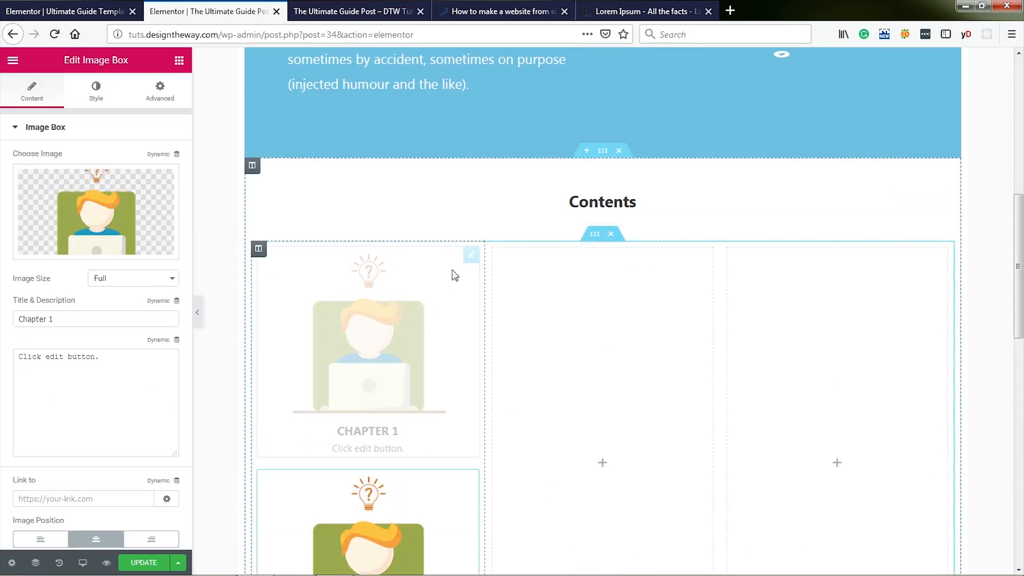
right_click(470, 255)
left_click(505, 289)
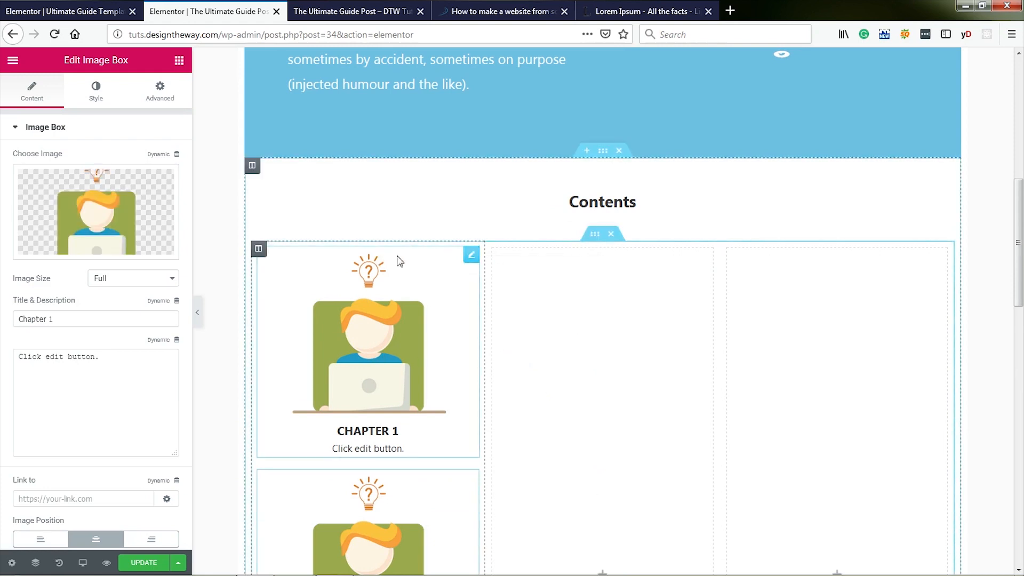
left_click_drag(472, 257, 537, 263)
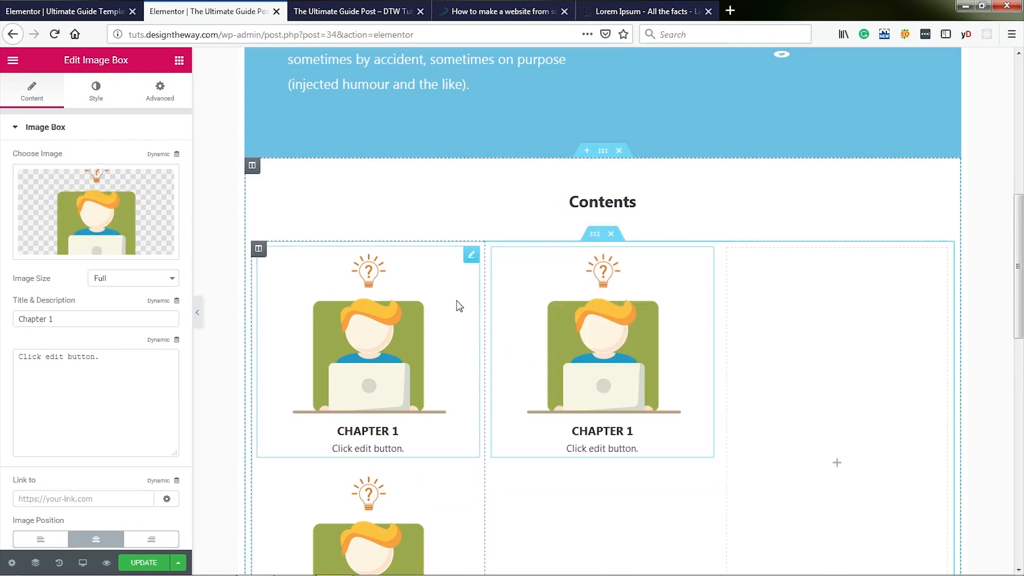
left_click_drag(472, 257, 803, 286)
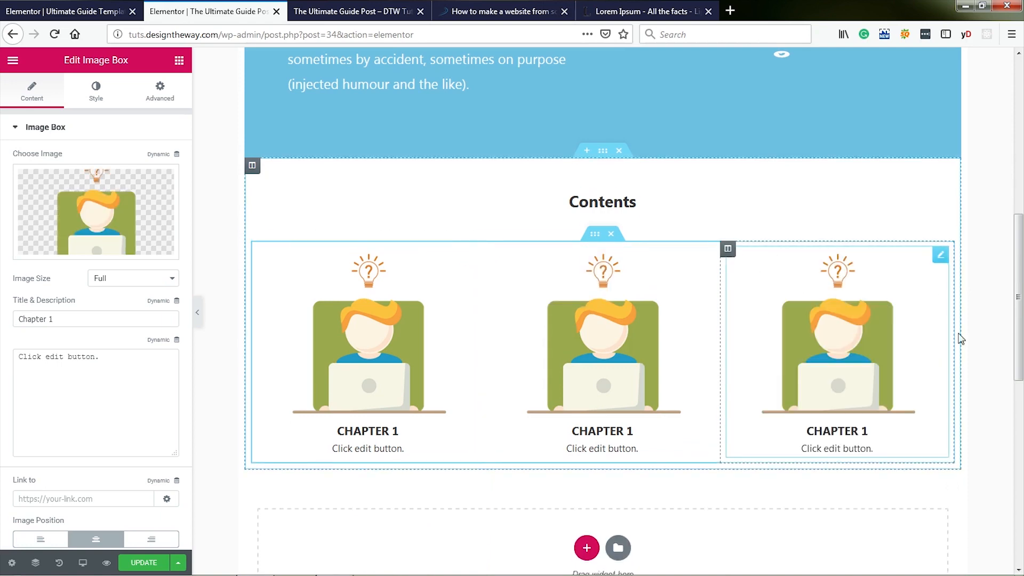
Replace the middle image box's picture with the web server and cloud thumbnail and retitle it "Chapter 2"
left_click(603, 352)
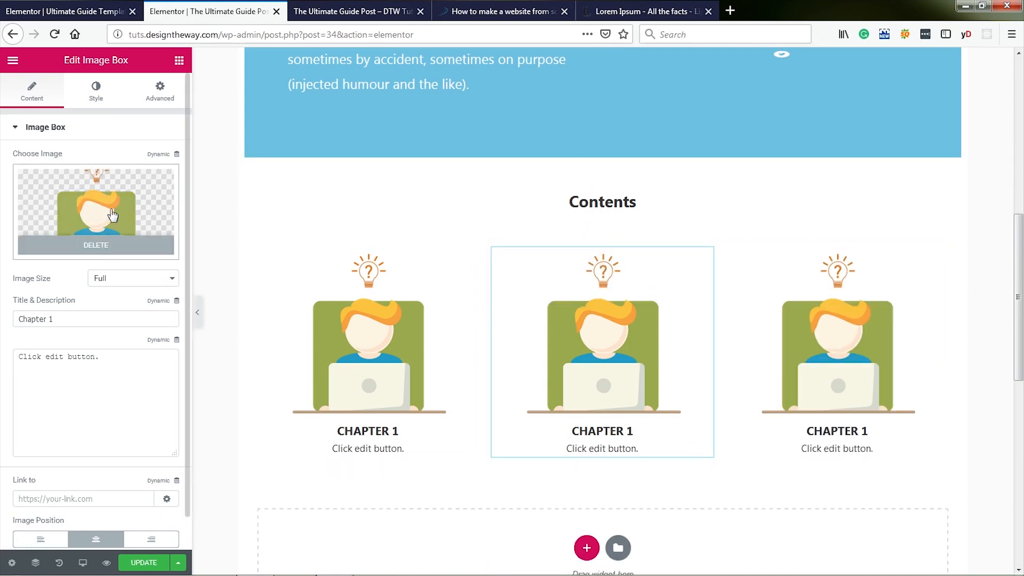
left_click(96, 213)
left_click(265, 201)
left_click(961, 541)
left_click(61, 319)
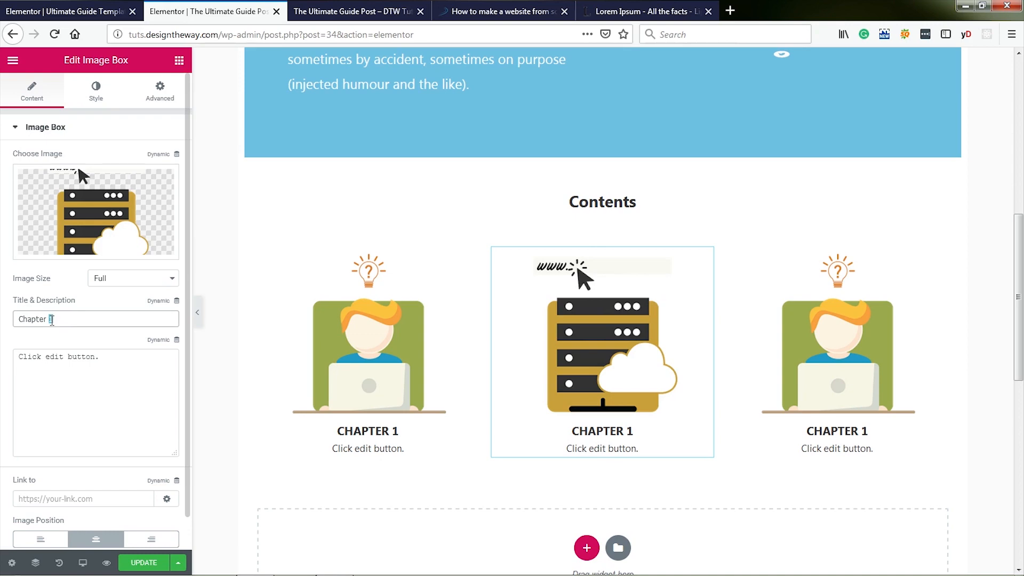
key("BackSpace")
type("2")
Replace the third image box's picture with build-website-thumb.png and retitle it "Chapter 3"
left_click(837, 352)
left_click(155, 212)
left_click(171, 301)
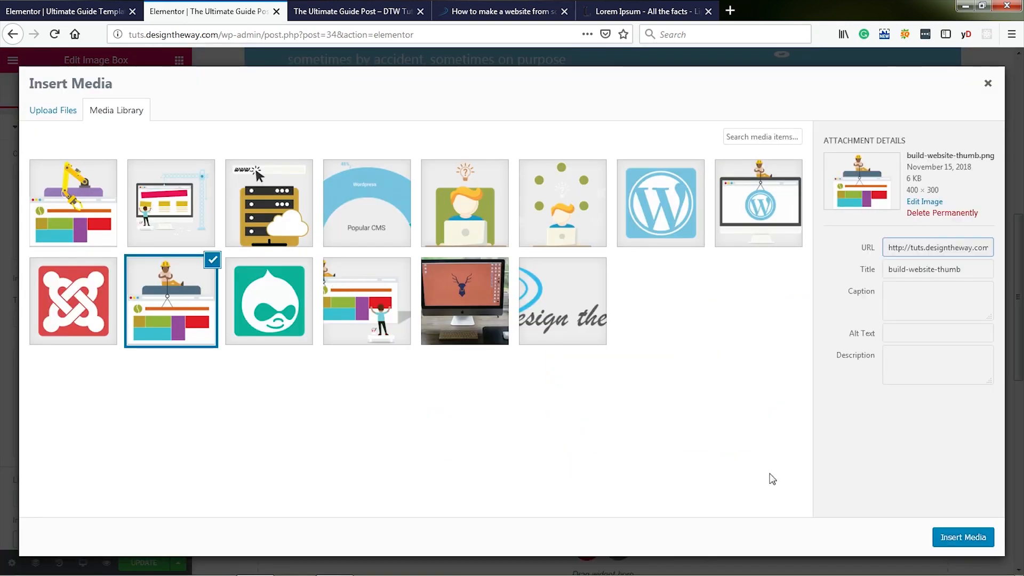
left_click(963, 537)
double_click(49, 319)
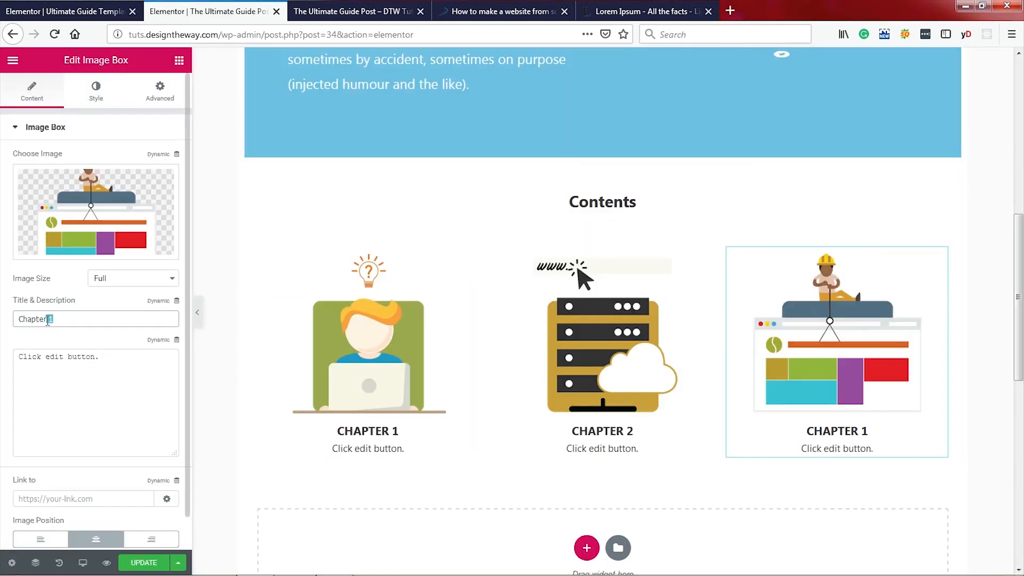
key("shift+Right")
type("3")
left_click(979, 325)
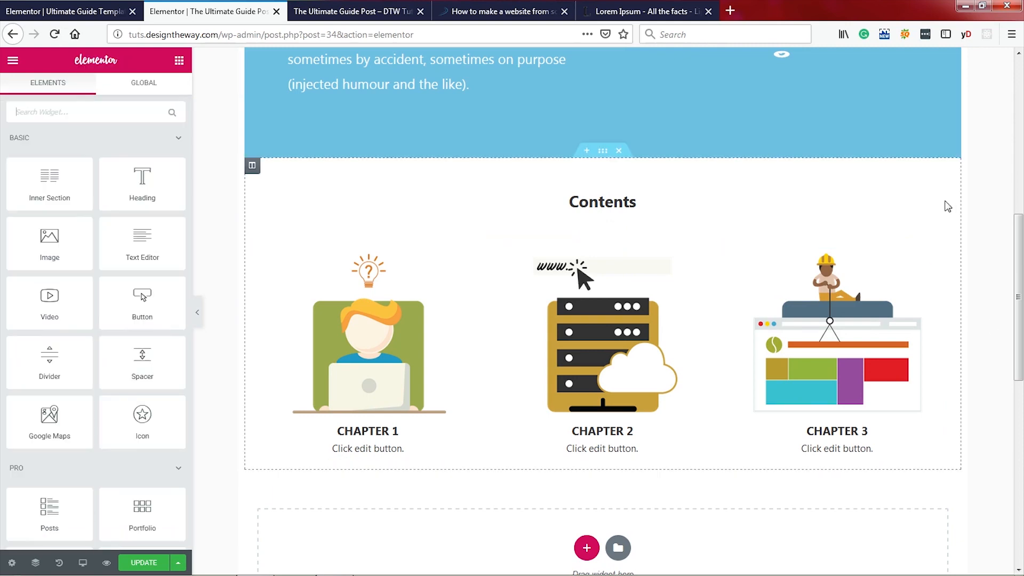
Duplicate the Contents heading, move the copy below the row of chapter image boxes and retitle it "OR"
right_click(940, 192)
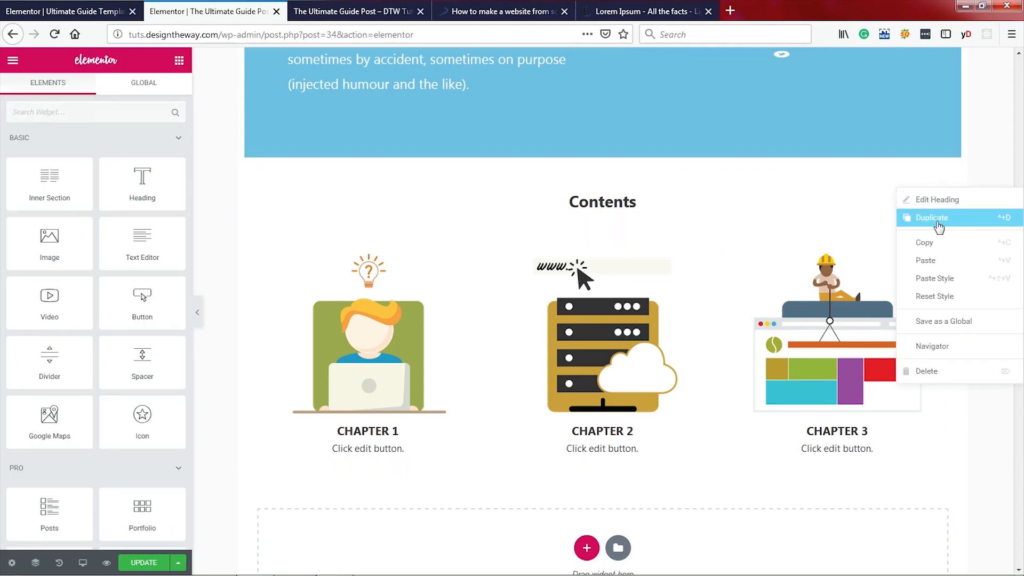
left_click(933, 229)
left_click_drag(938, 243, 903, 480)
scroll(974, 360, "down", 2)
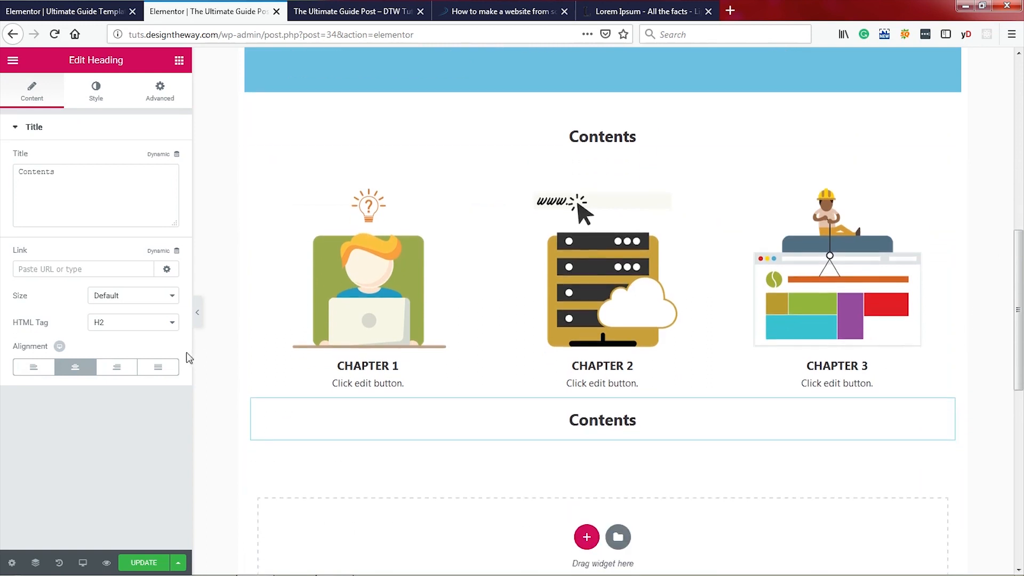
left_click_drag(57, 171, 2, 173)
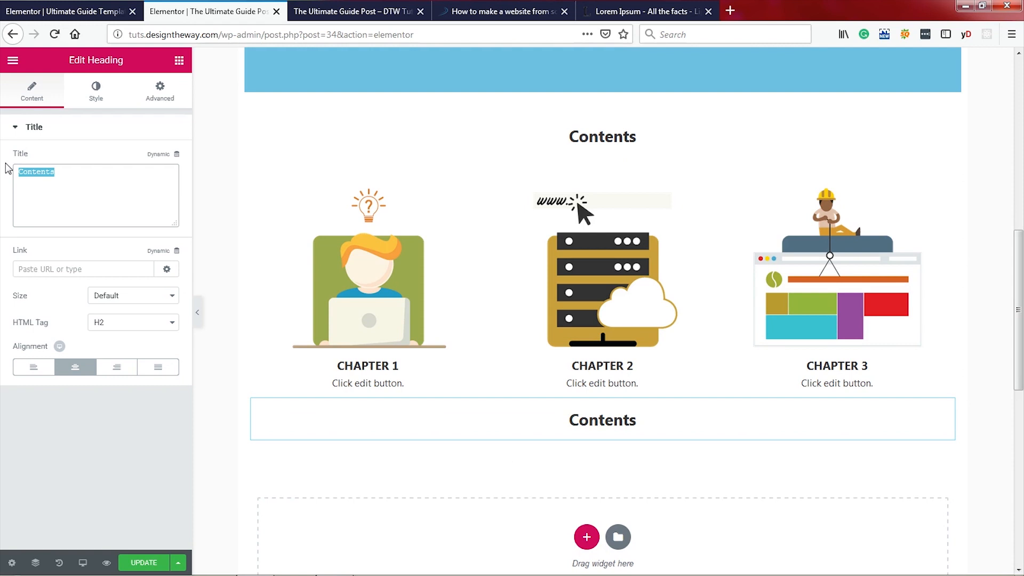
type("OR")
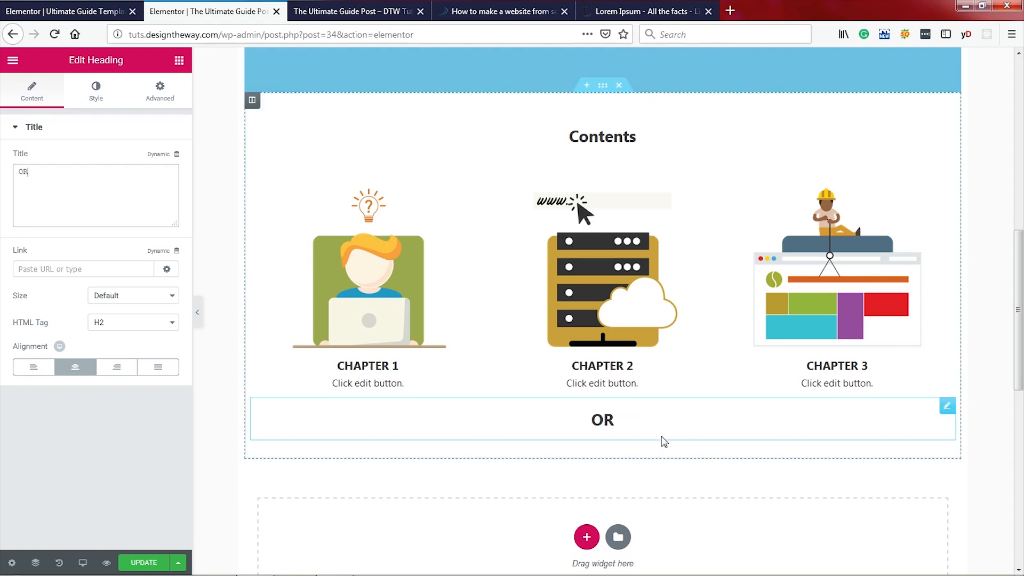
Duplicate the OR heading, retitle the copy "It is a long established" and set its font weight to Default
left_click(950, 408)
right_click(950, 408)
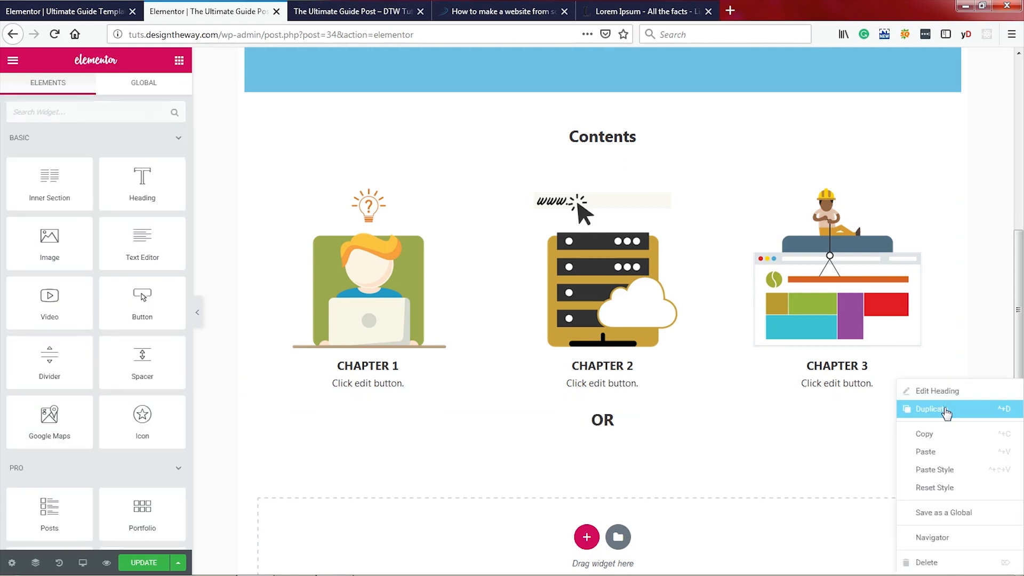
left_click(931, 409)
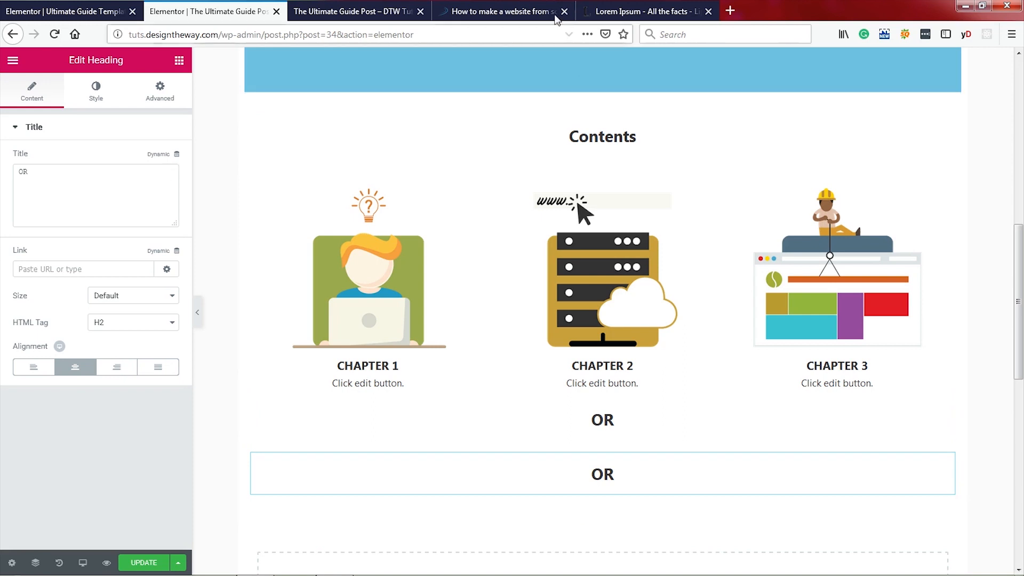
left_click(11, 172)
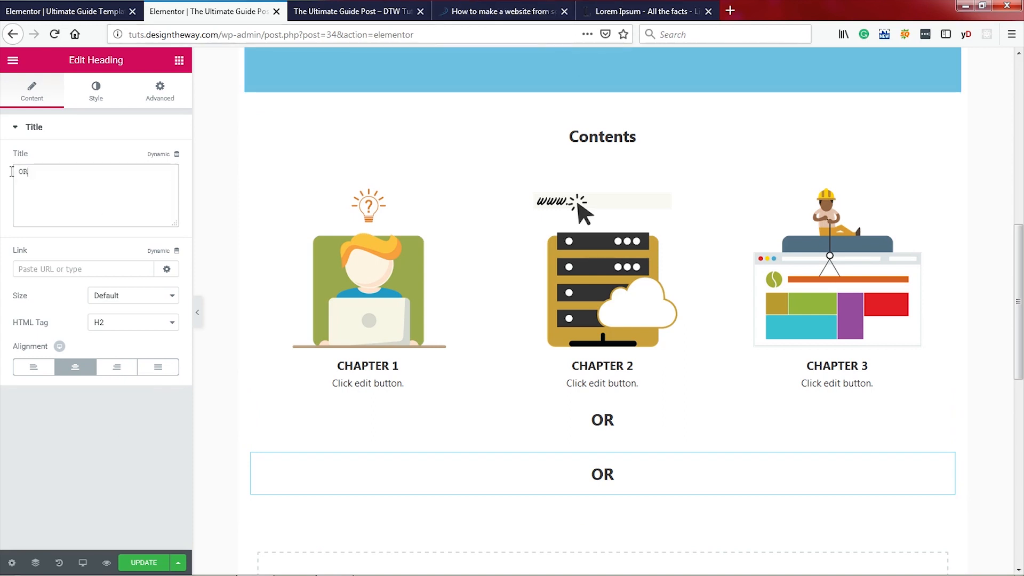
type("It is a long established")
left_click(96, 90)
left_click(163, 185)
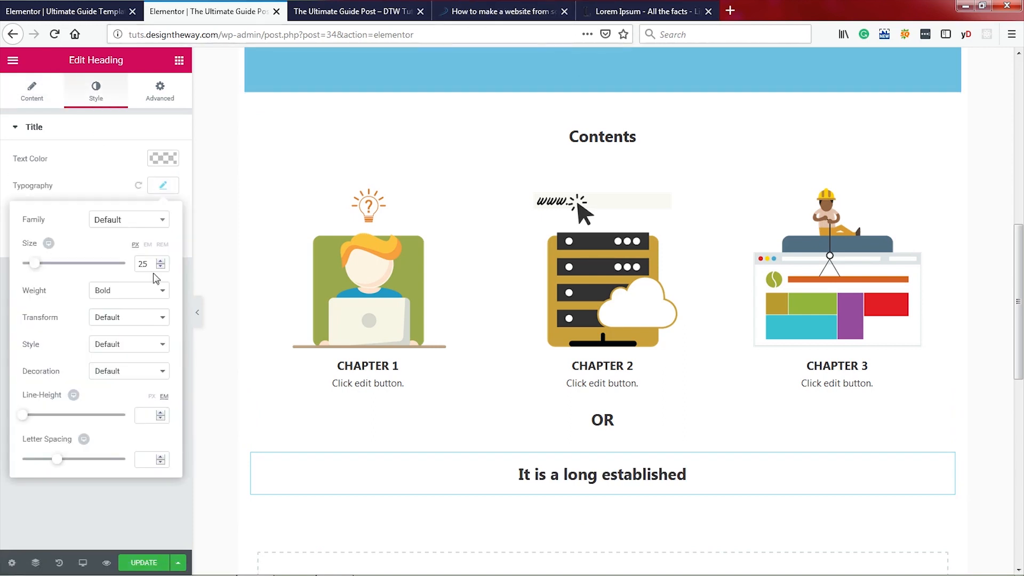
left_click(144, 290)
left_click(118, 431)
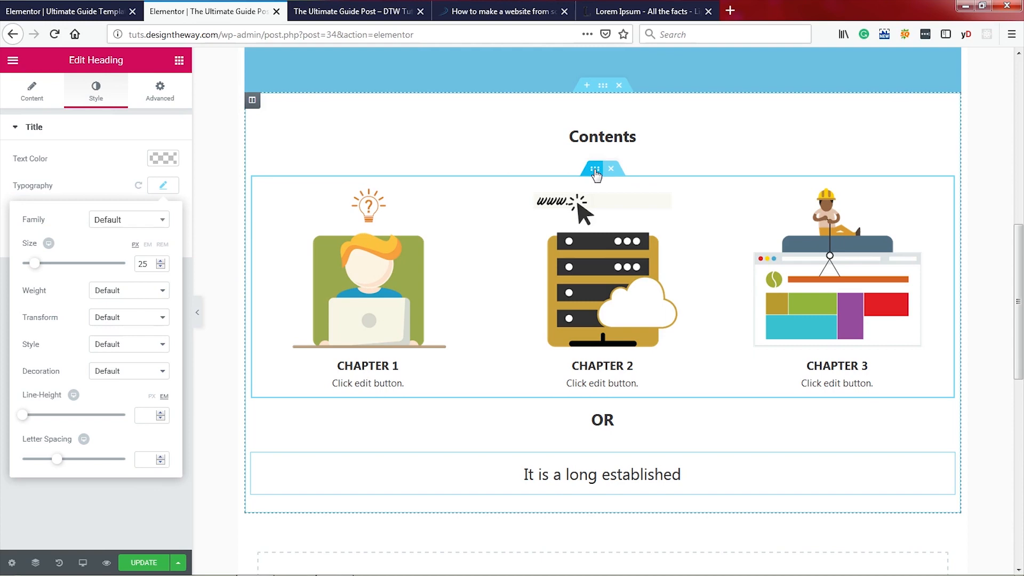
Duplicate the inner section holding the three chapters and move the copy below the "It is a long established" heading
right_click(596, 175)
left_click(630, 199)
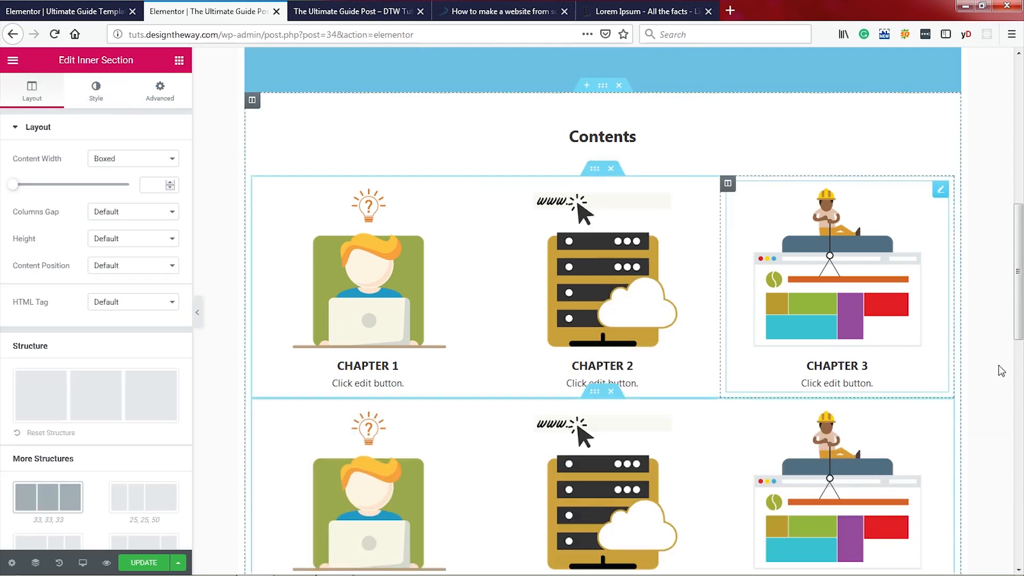
scroll(994, 361, "down", 2)
scroll(998, 373, "down", 5)
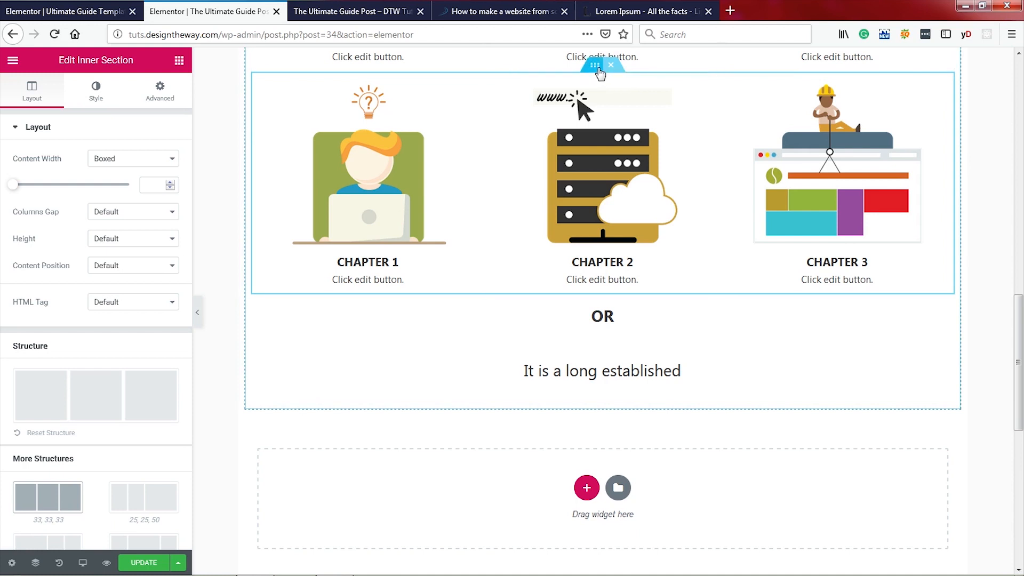
left_click_drag(598, 68, 1003, 246)
scroll(993, 256, "up", 2)
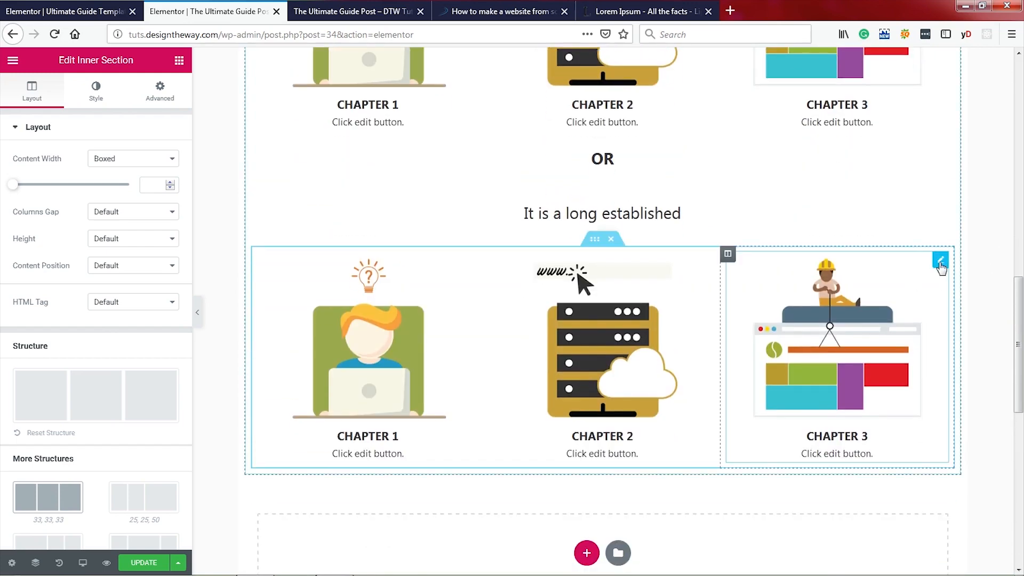
Delete the Chapter 3 and Chapter 1 image boxes from the duplicated row
right_click(942, 266)
left_click(929, 448)
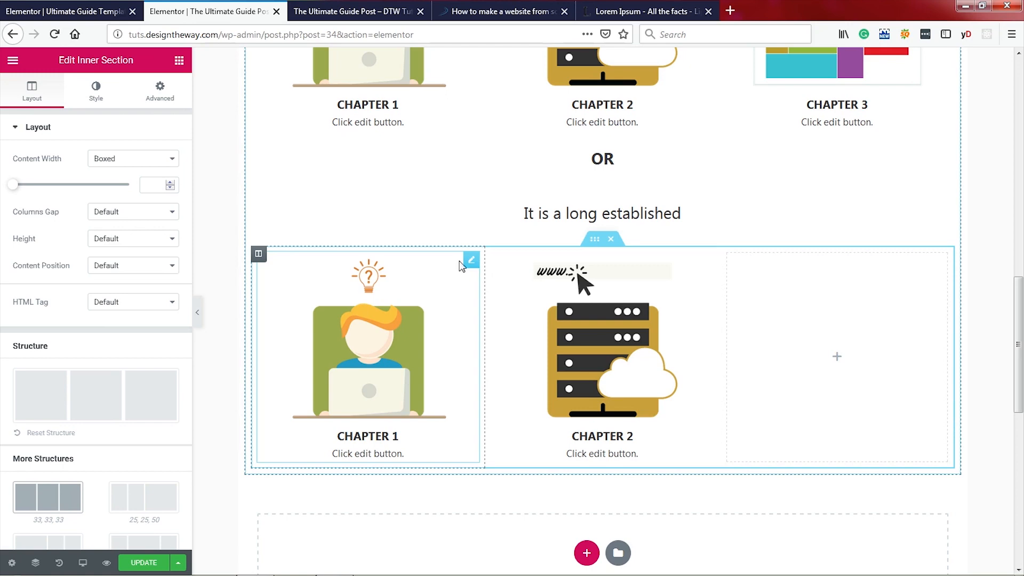
right_click(472, 265)
left_click(515, 446)
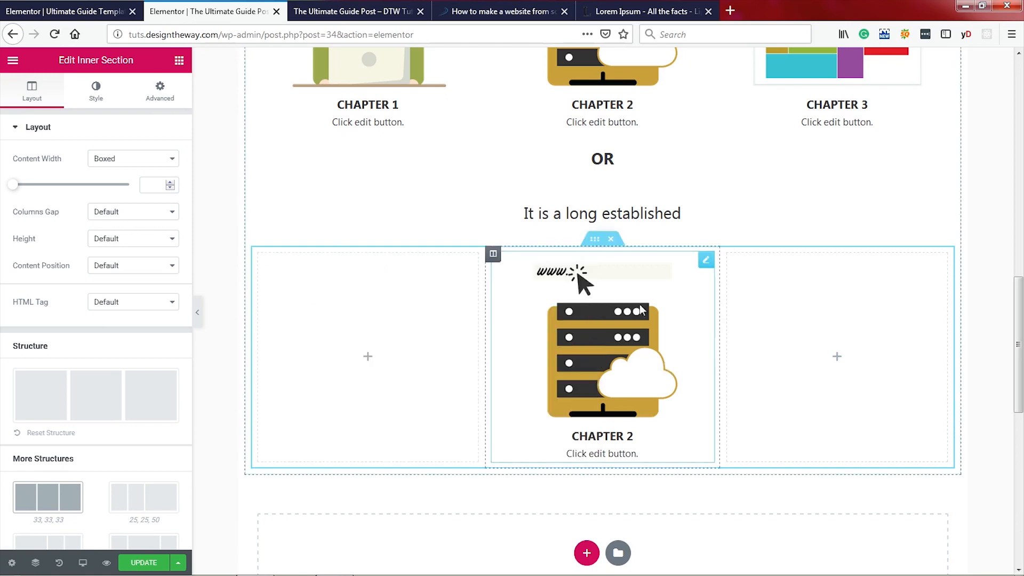
Replace the remaining lower image box's picture with webbuilder-thumb.png and retitle it "Chapter 4"
left_click(599, 337)
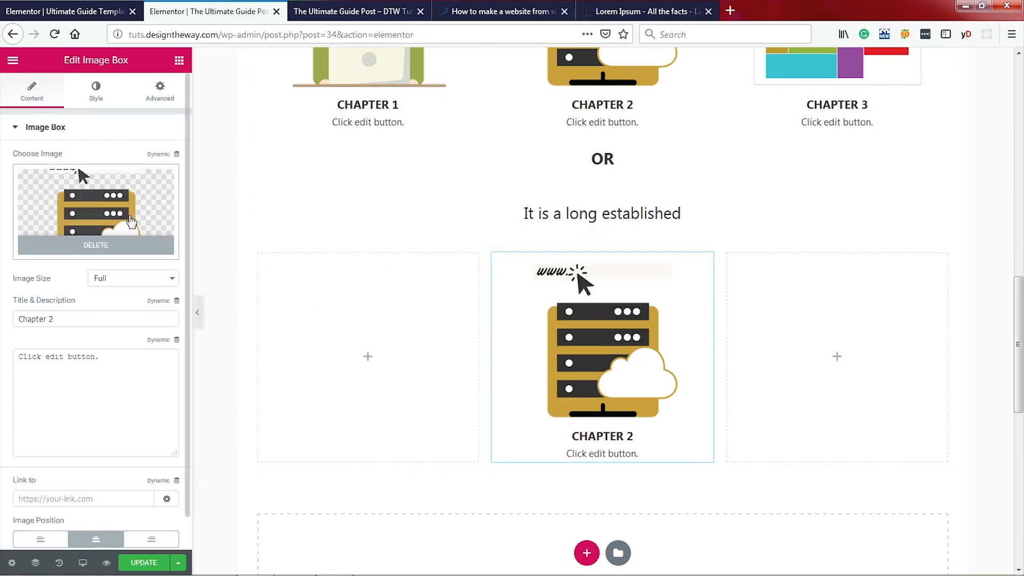
left_click(78, 165)
left_click(78, 202)
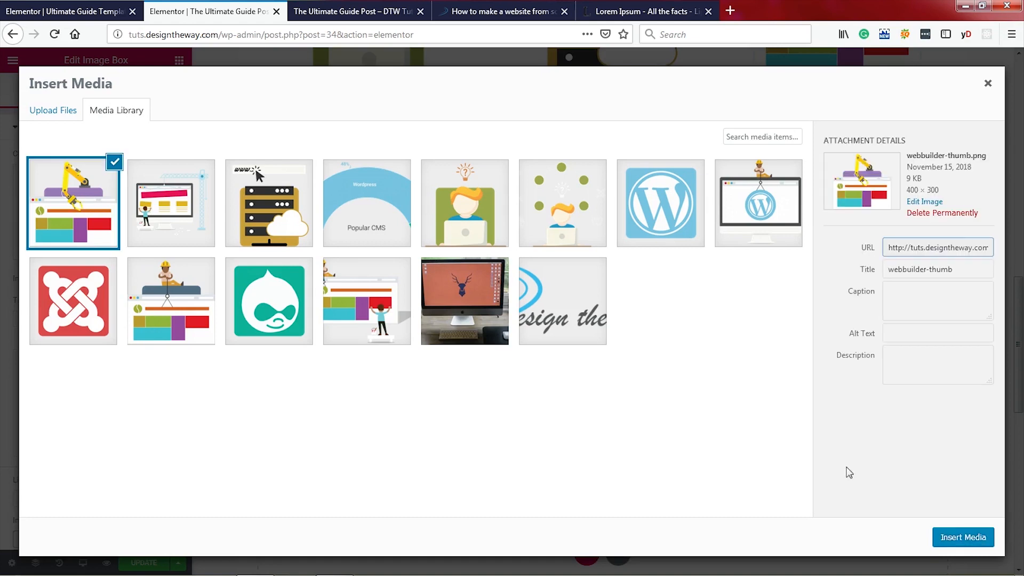
left_click(952, 538)
left_click(52, 319)
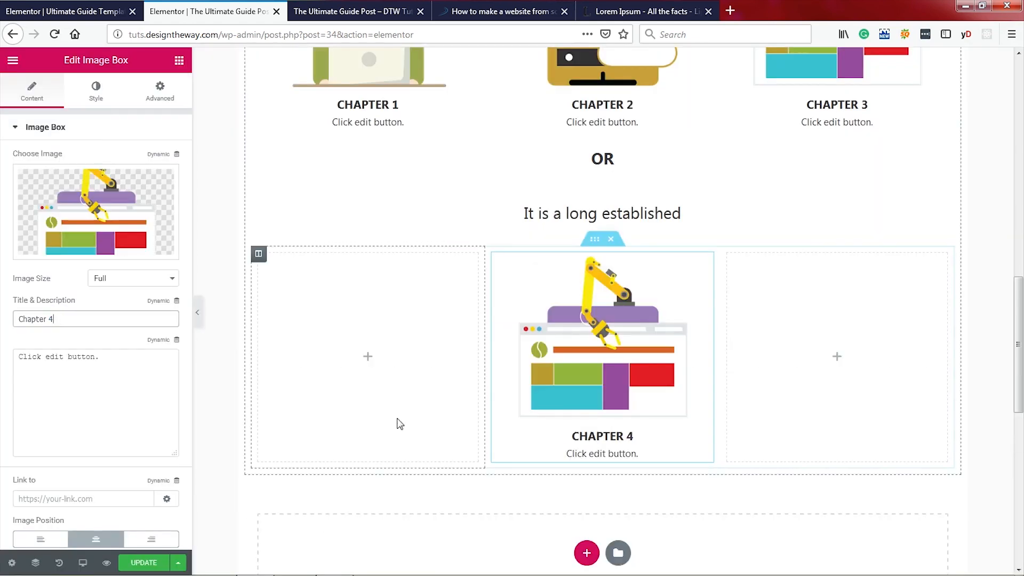
Give the contents section a classic background in light grey #e5e5e5
scroll(1007, 323, "up", 6)
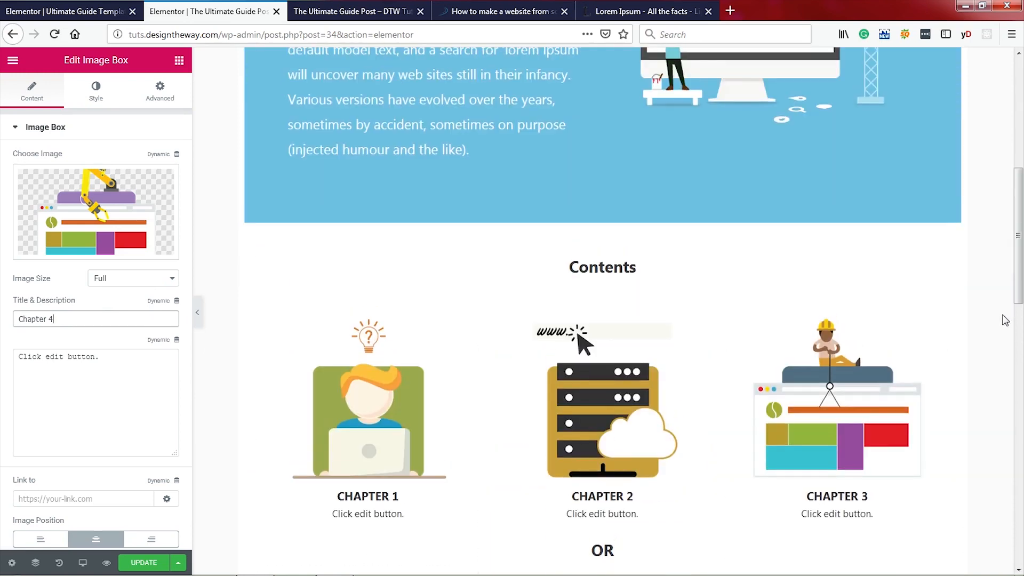
left_click(988, 352)
mouse_move(618, 231)
left_click(604, 217)
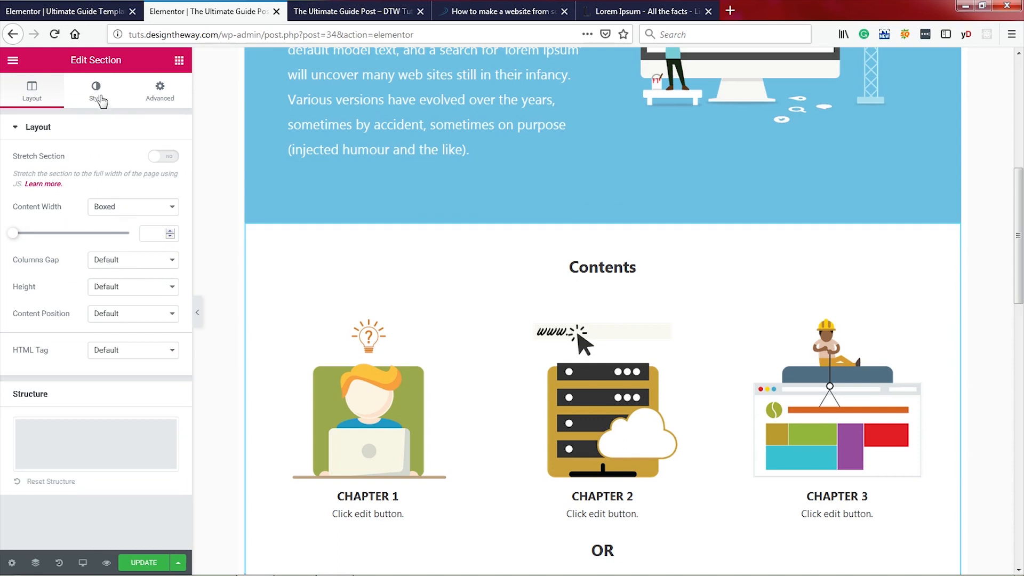
left_click(123, 112)
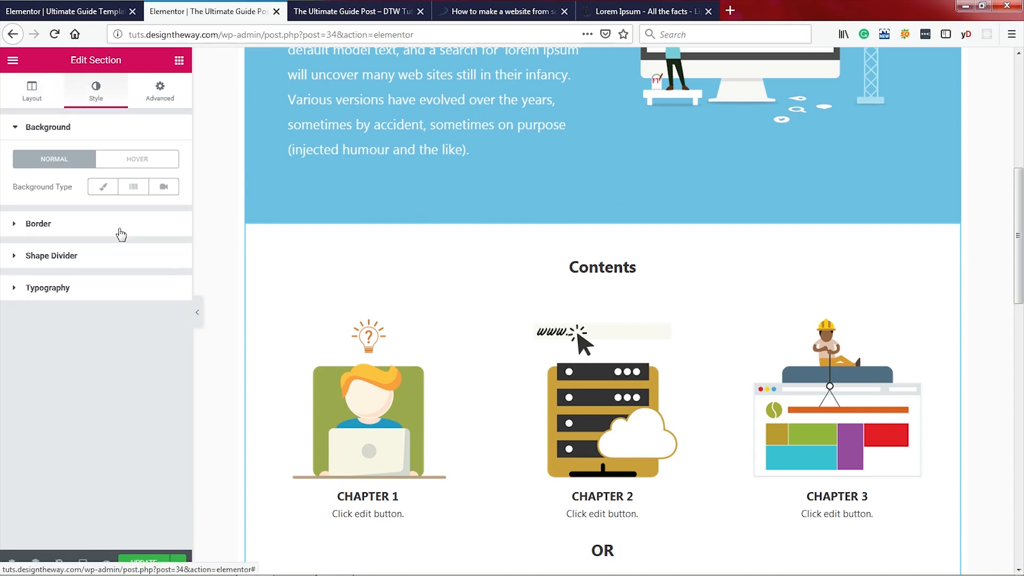
left_click(103, 187)
left_click(163, 214)
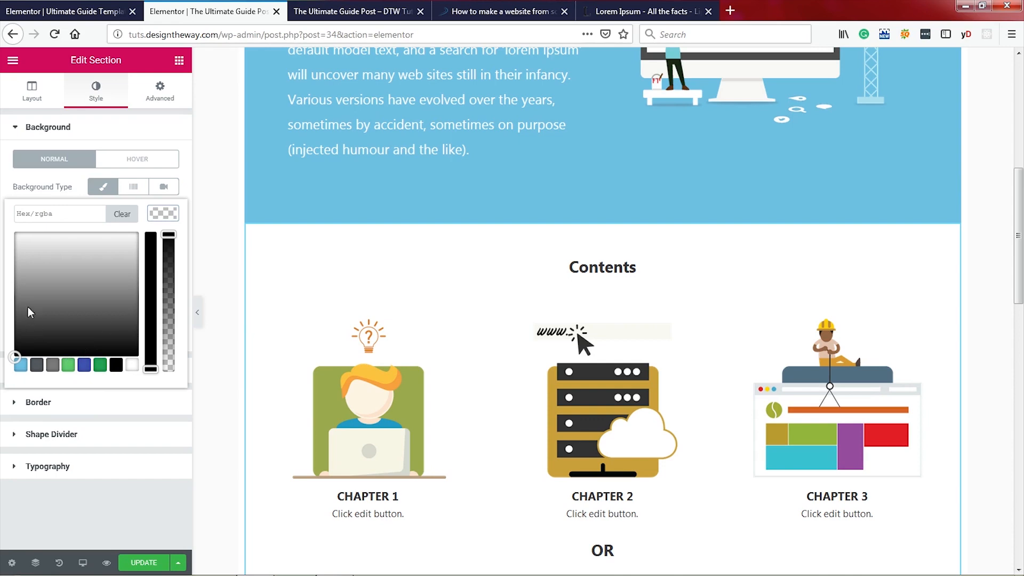
left_click(16, 260)
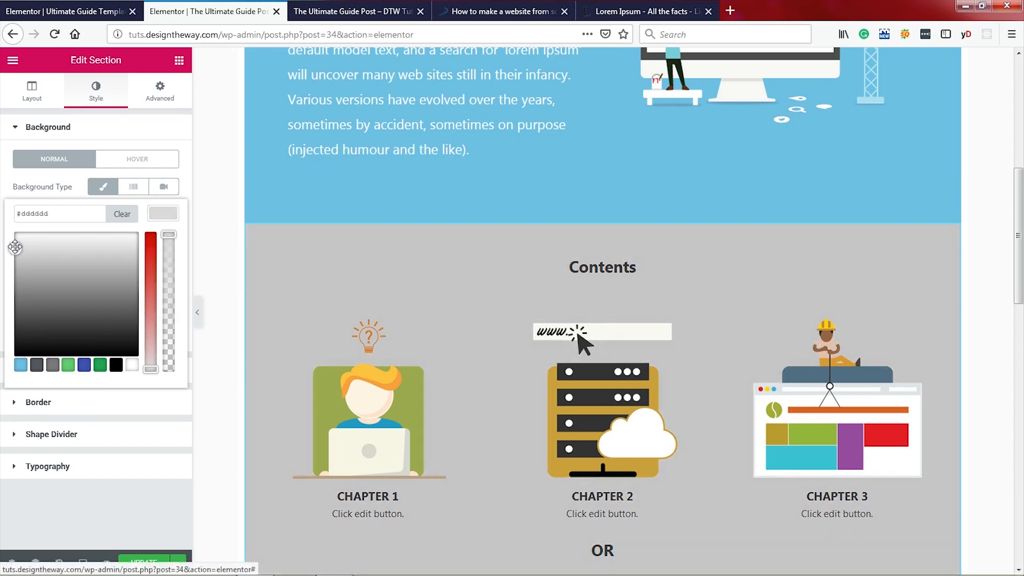
left_click(15, 244)
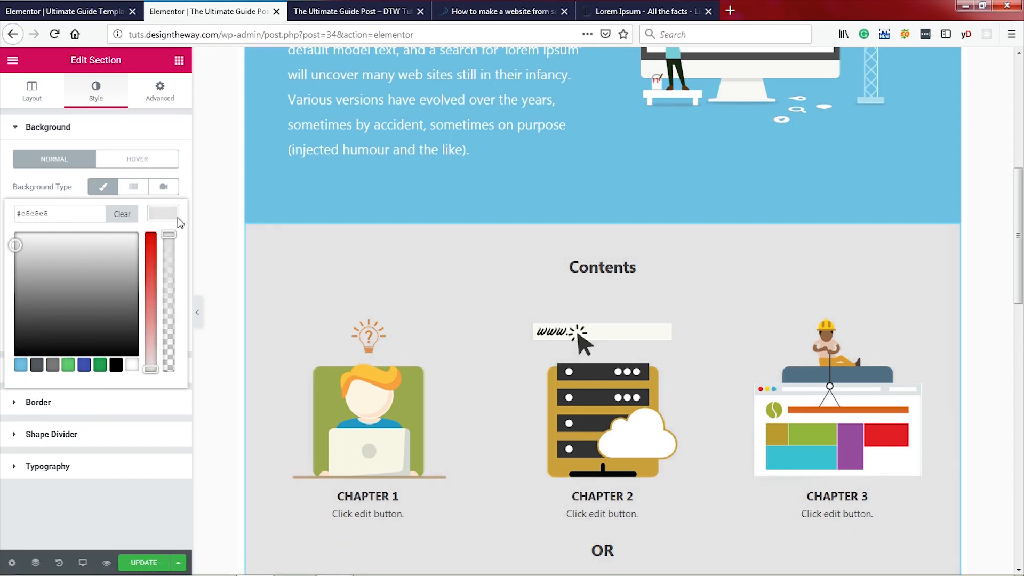
left_click(180, 222)
Unlink the contents section's padding and set it to 40 px top and bottom and 48 px right and left
left_click(160, 92)
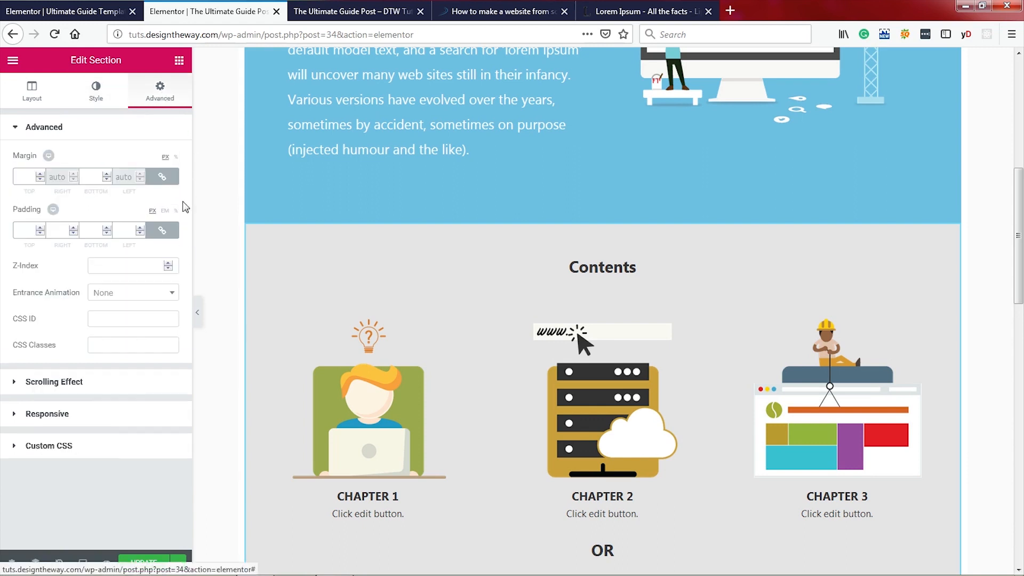
left_click(162, 231)
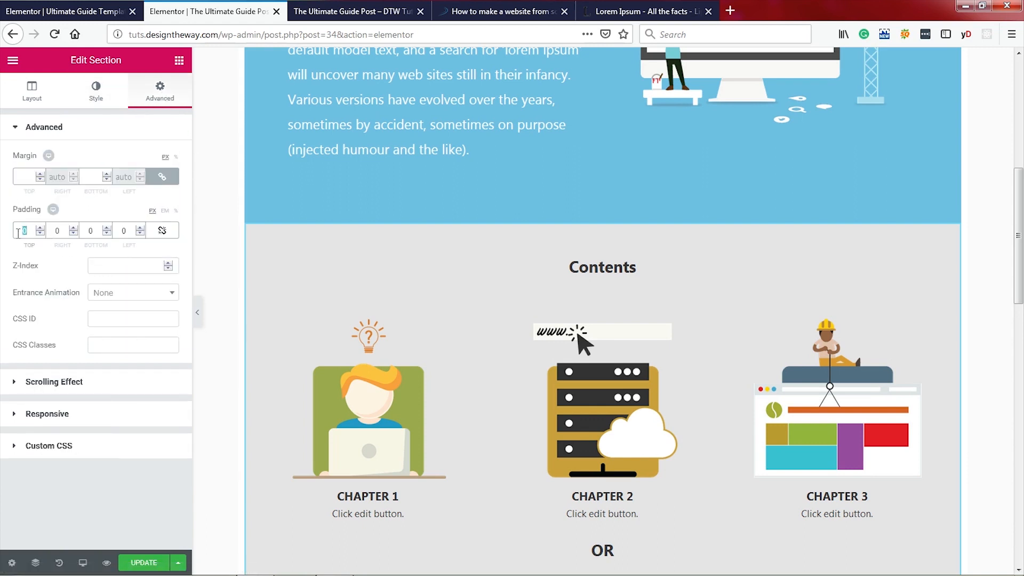
type("40")
key("Tab")
type("48")
key("Tab")
type("40")
key("Tab")
type("48")
left_click(208, 241)
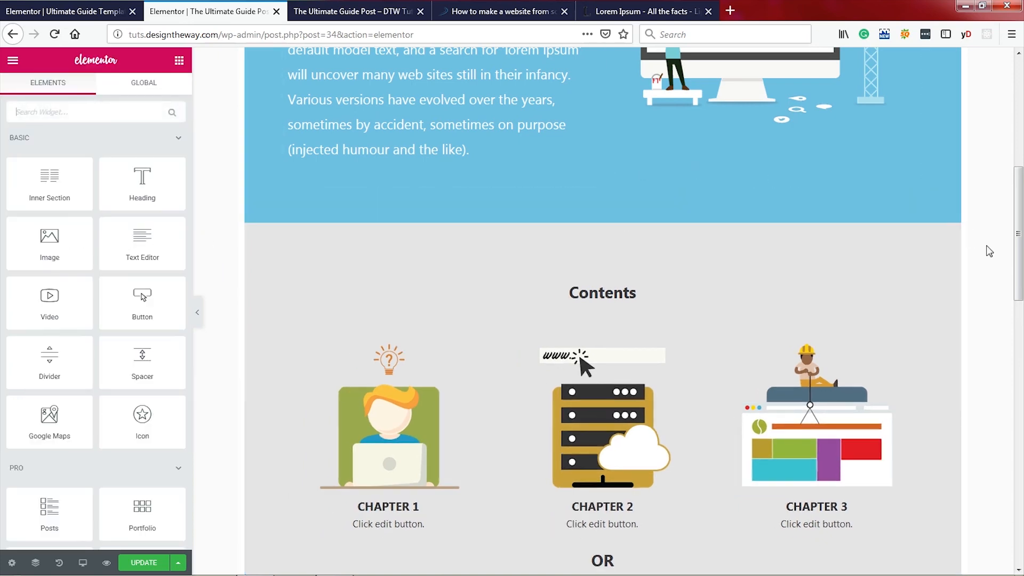
Preview the post and compare its contents section and headings with those of the existing website guide
scroll(990, 252, "down", 7)
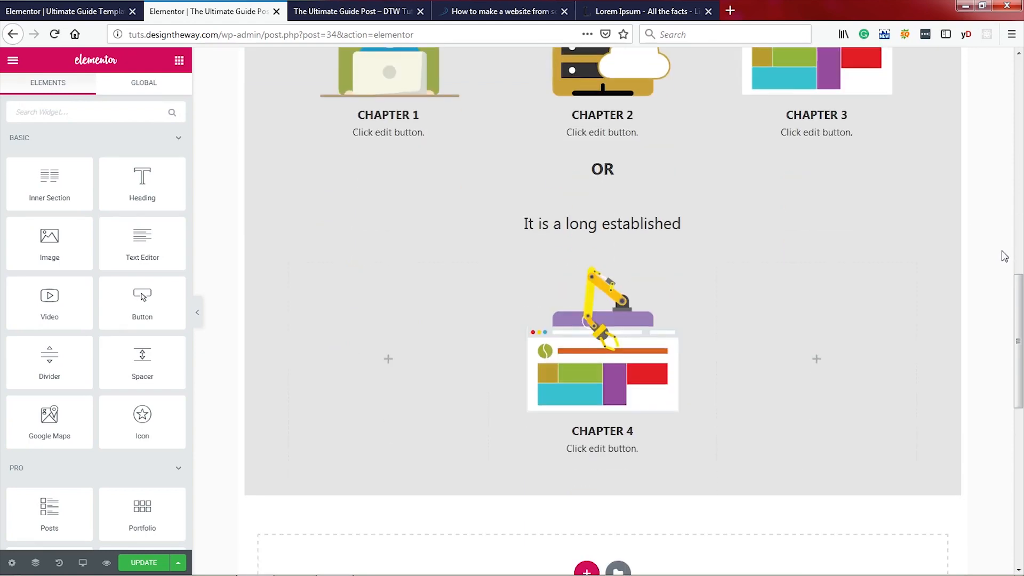
left_click(106, 564)
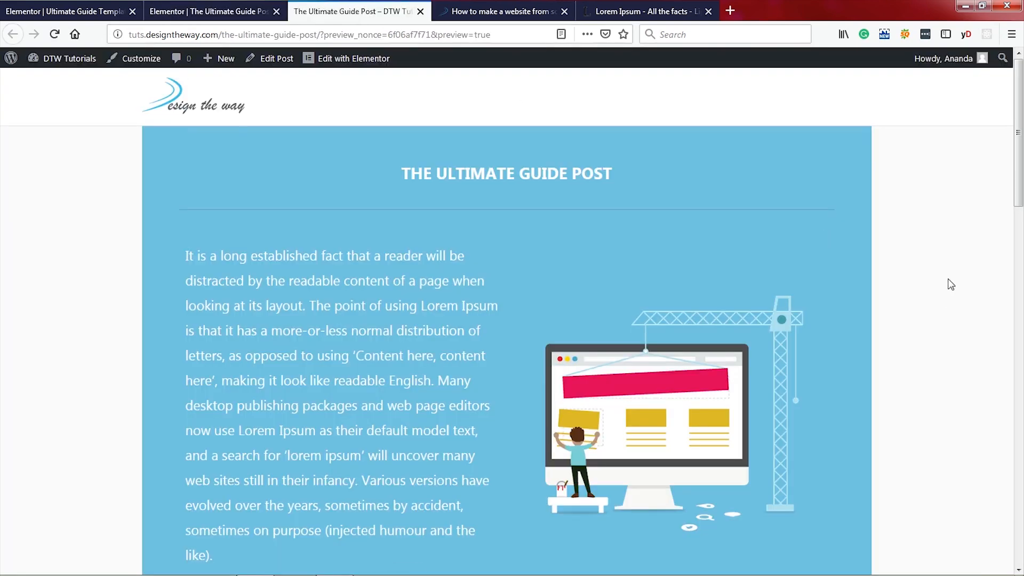
scroll(949, 283, "down", 12)
scroll(949, 285, "up", 2)
scroll(949, 286, "up", 1)
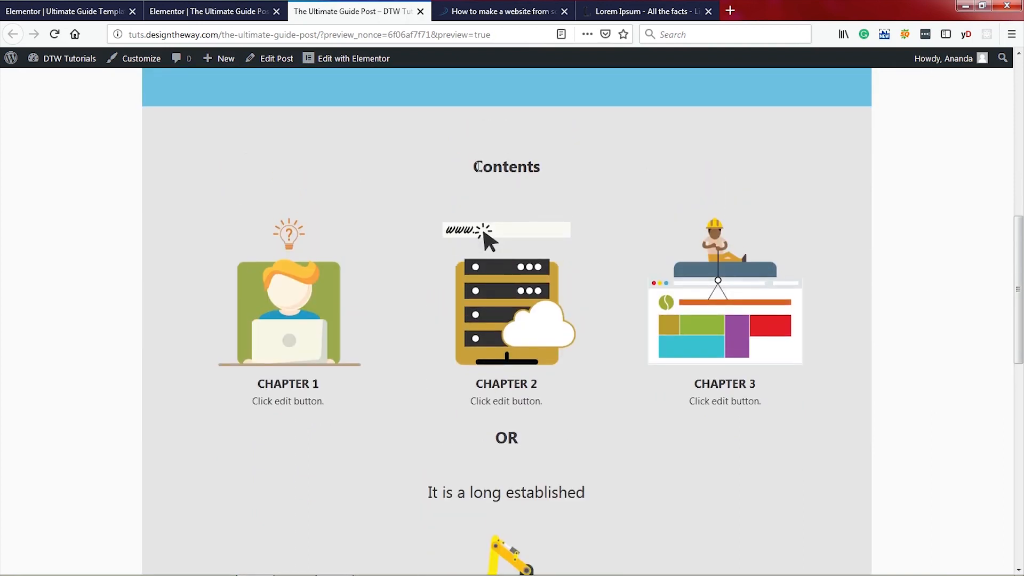
left_click_drag(475, 166, 563, 172)
left_click_drag(496, 440, 537, 442)
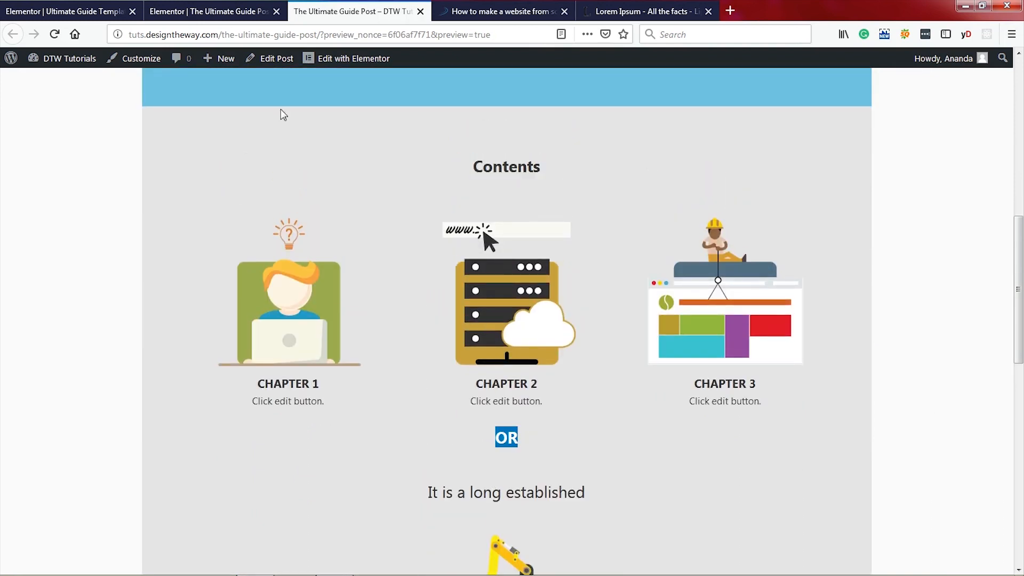
left_click(486, 12)
scroll(970, 318, "down", 5)
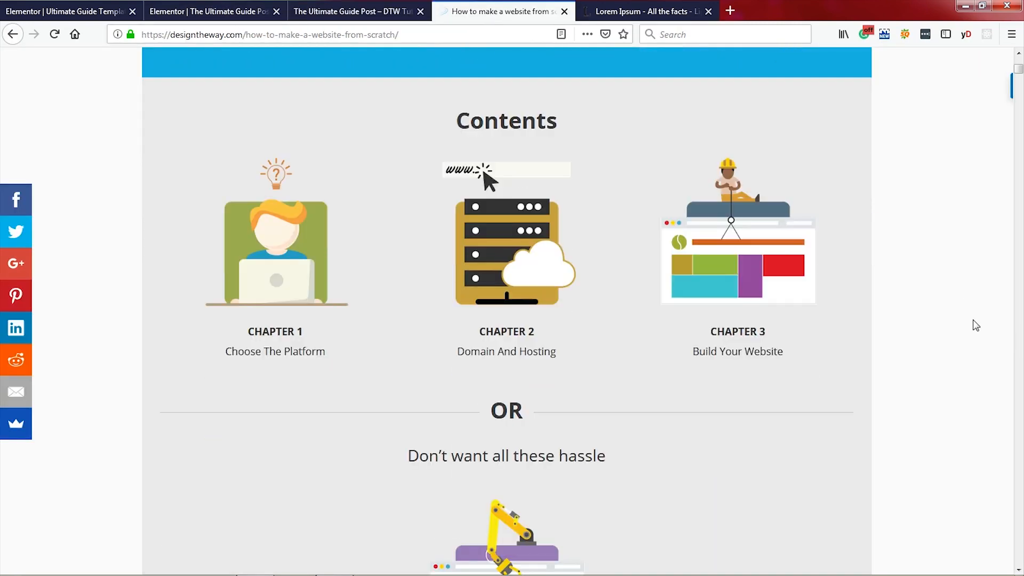
Return to the post's Elementor editor and set the Contents heading's font size to 35 px
left_click(196, 9)
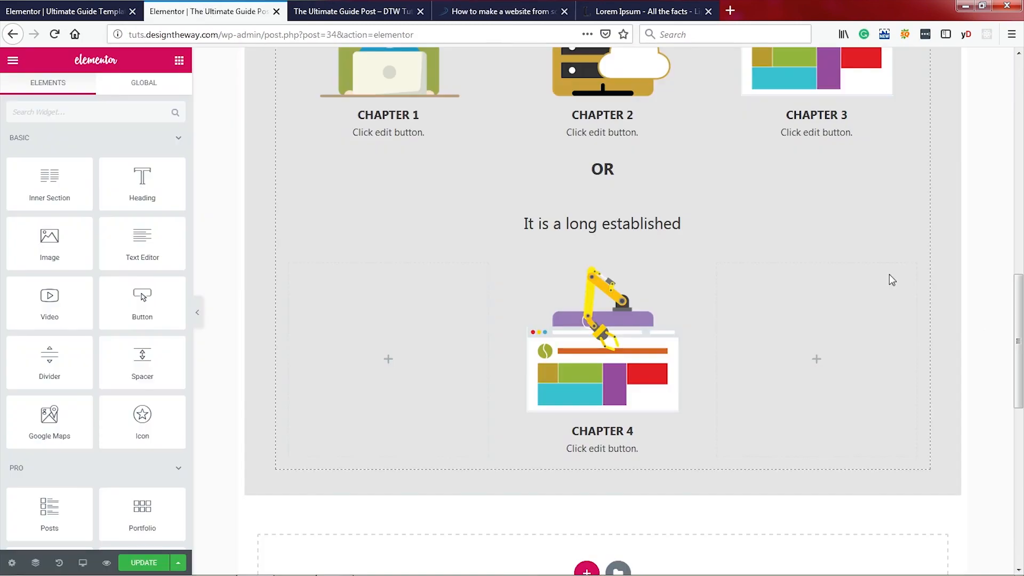
scroll(891, 279, "up", 5)
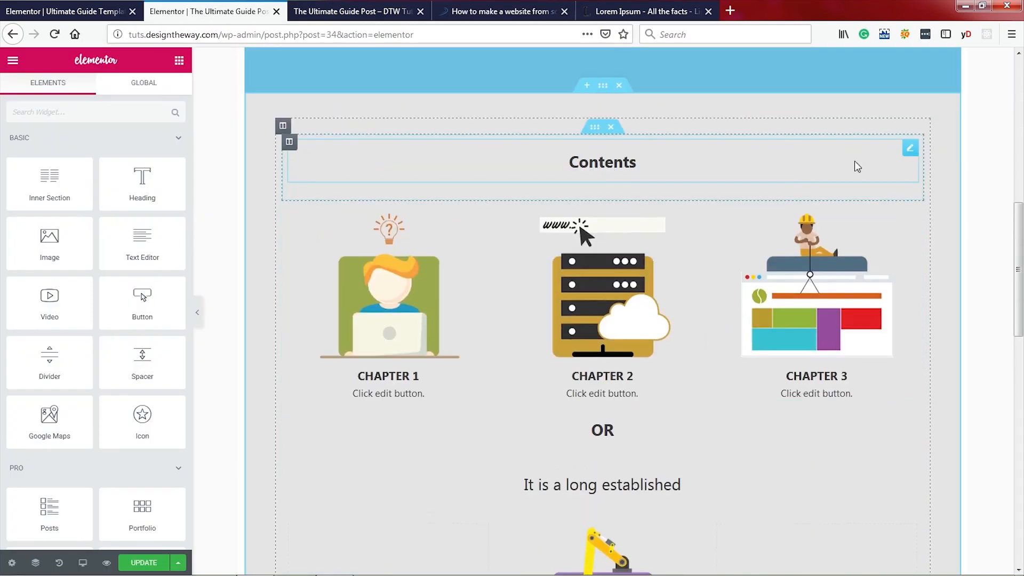
left_click(910, 147)
left_click(96, 91)
left_click(165, 188)
left_click_drag(142, 264, 137, 264)
type("3")
Set the OR heading's font size to 35 px and update the post
left_click(632, 441)
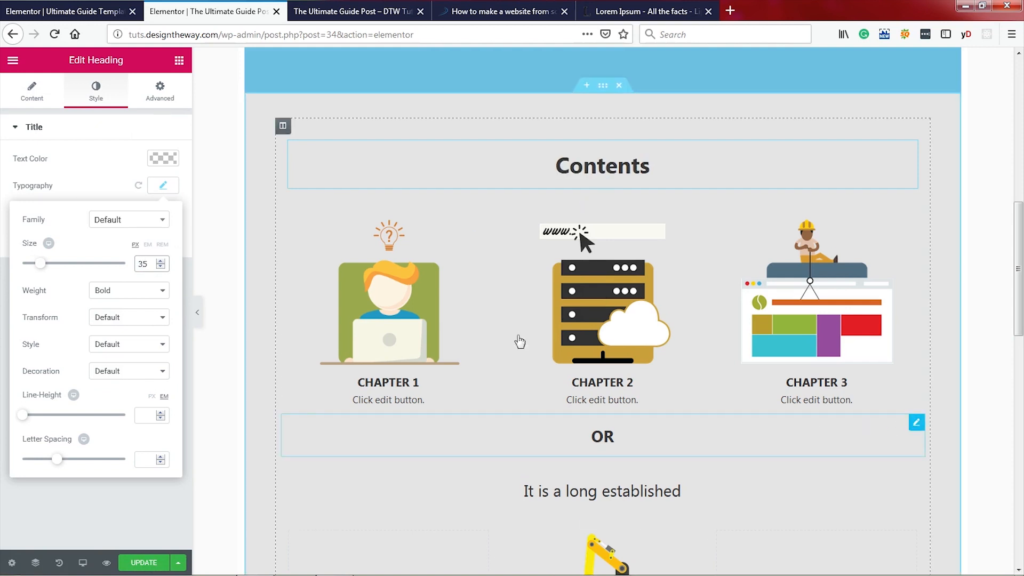
left_click(91, 93)
left_click(169, 190)
left_click_drag(144, 265, 140, 264)
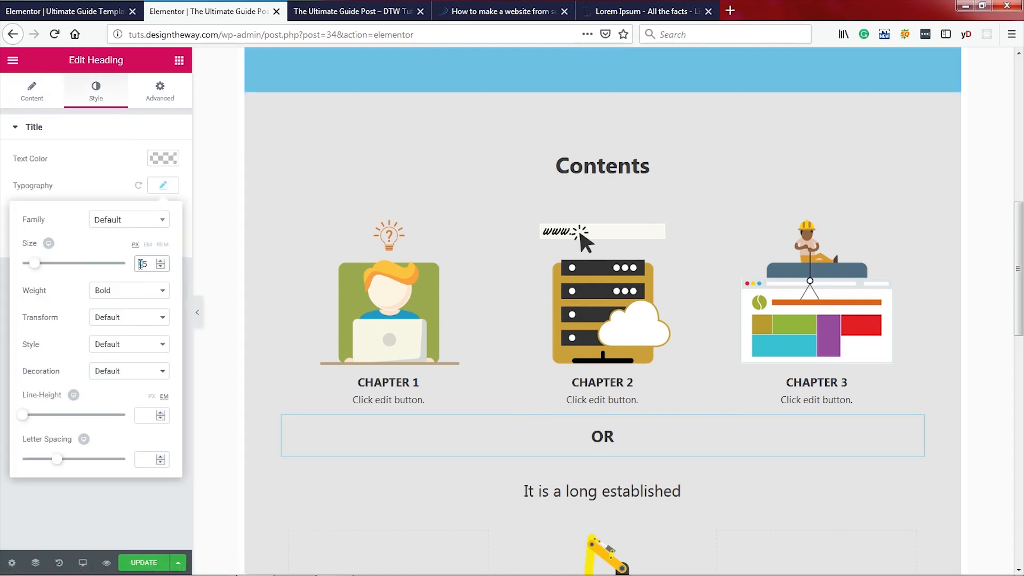
type("3")
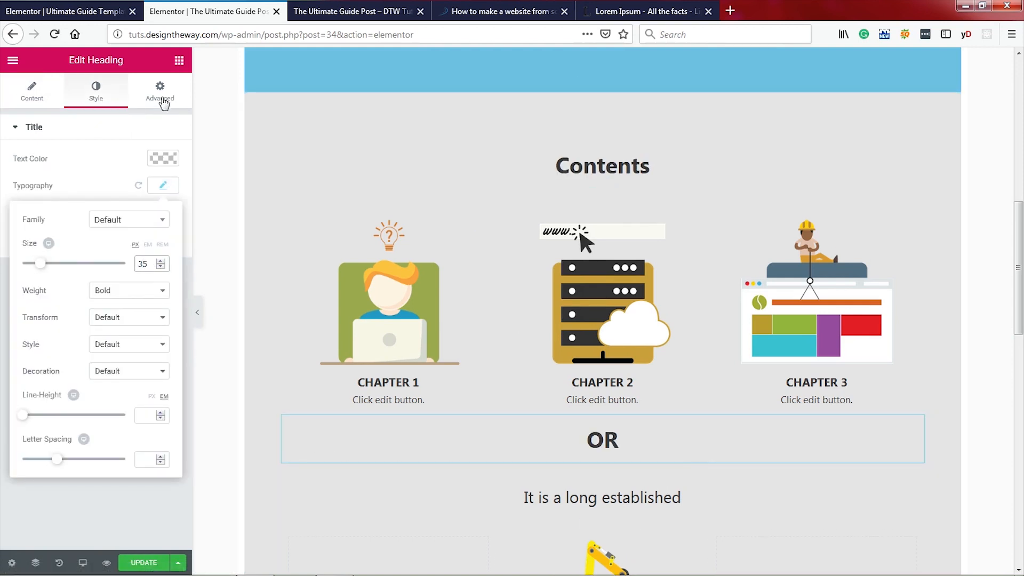
left_click(948, 408)
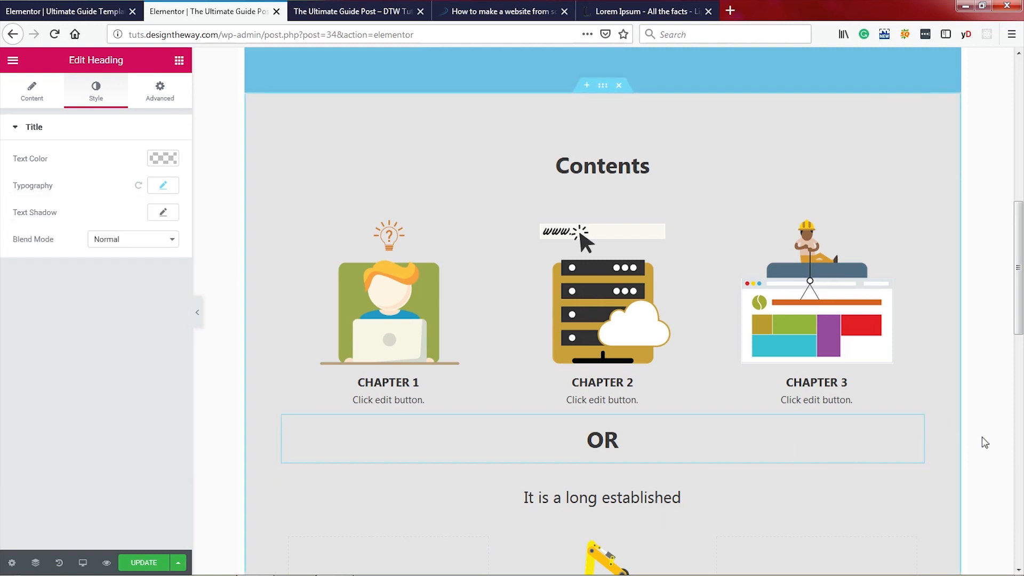
left_click(150, 564)
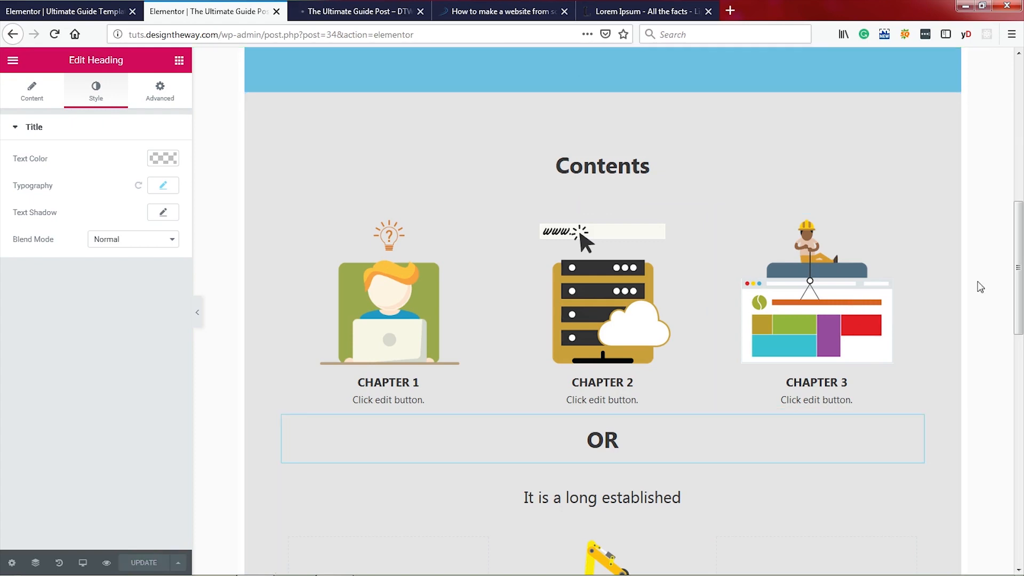
Examine the existing website guide from its intro and contents down to the green Chapter 1 section
left_click(507, 11)
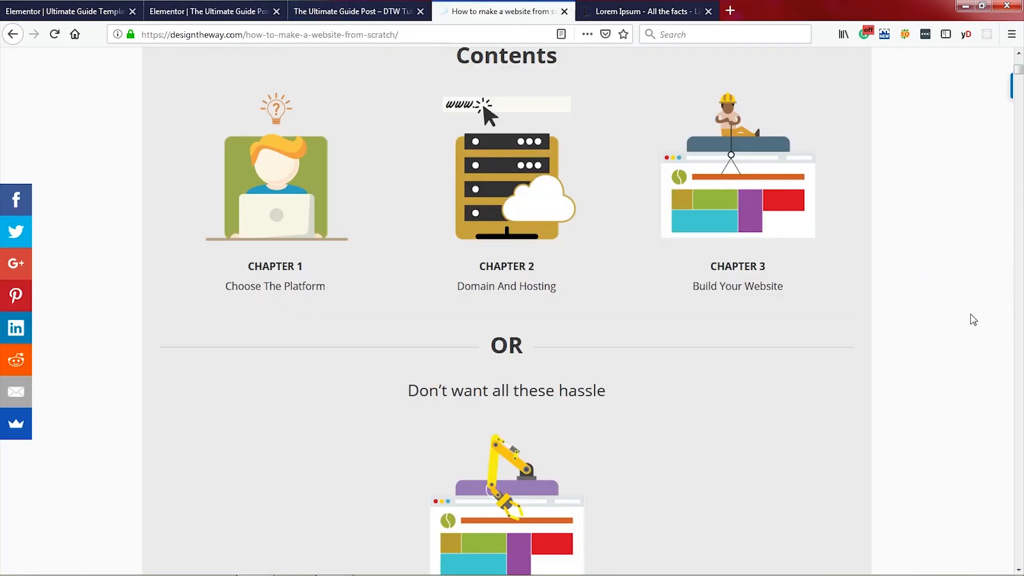
scroll(960, 319, "down", 10)
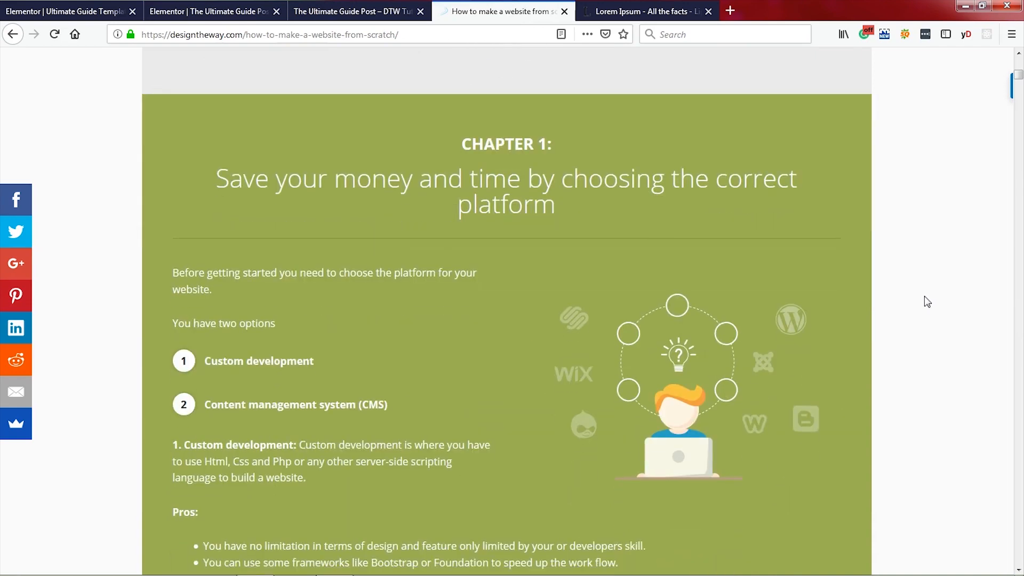
scroll(928, 301, "down", 1)
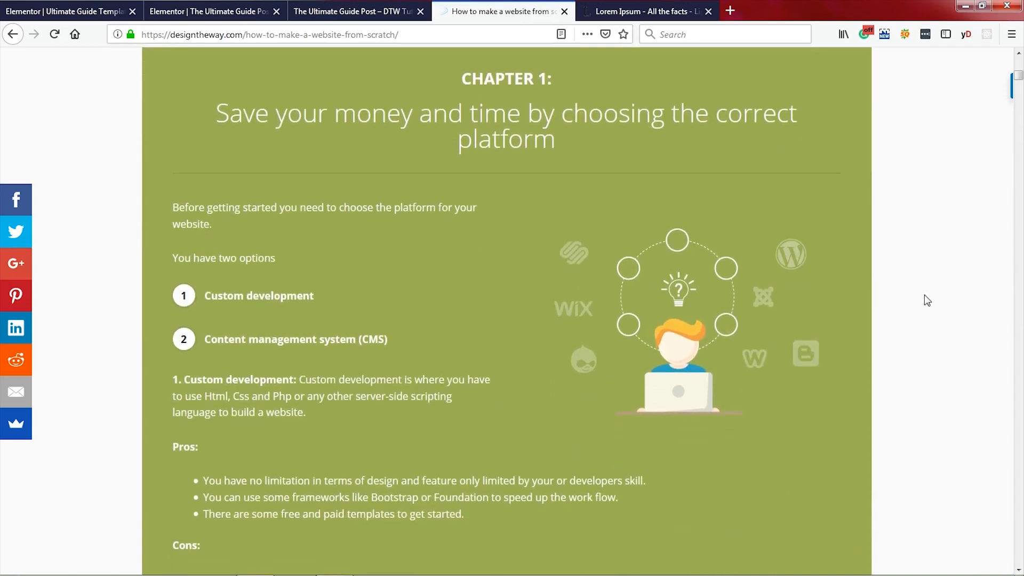
scroll(939, 314, "up", 10)
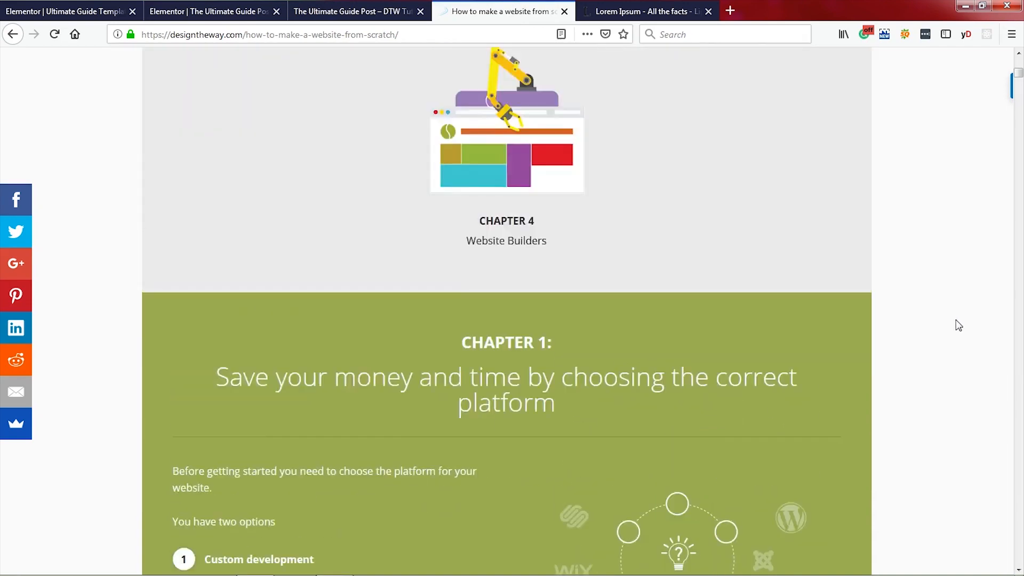
scroll(928, 224, "up", 10)
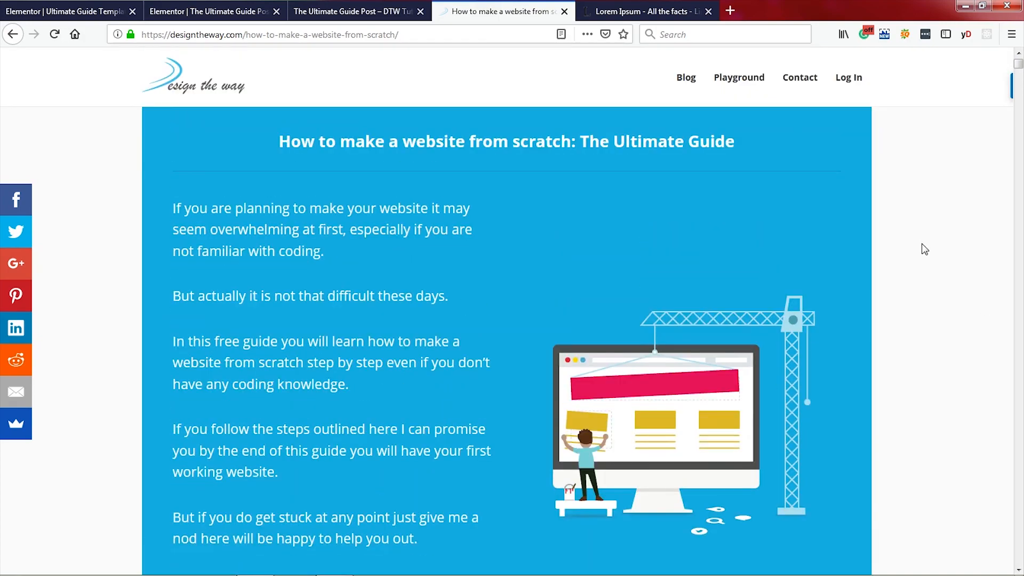
scroll(925, 249, "down", 4)
scroll(925, 249, "down", 19)
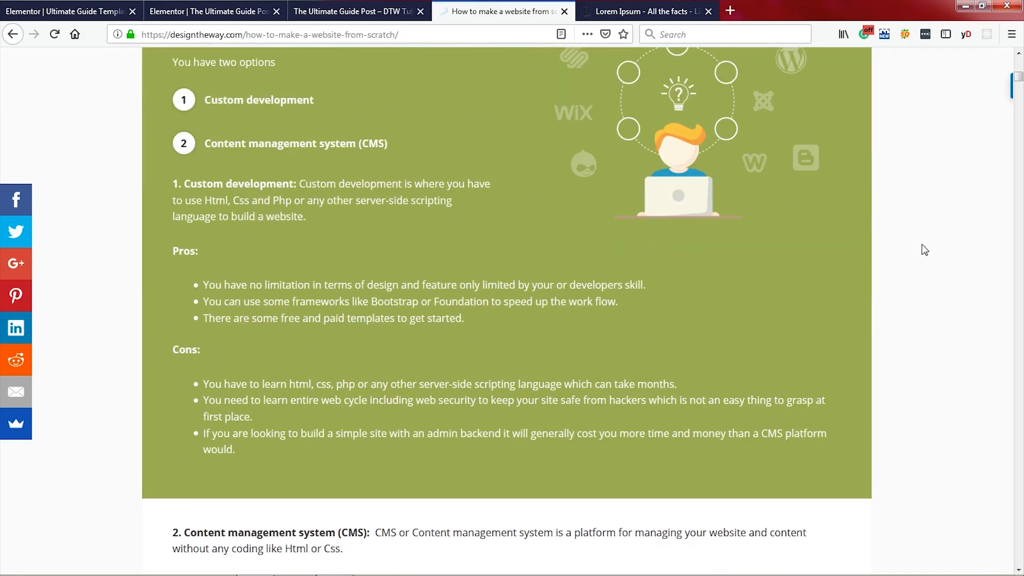
scroll(925, 249, "up", 1)
scroll(926, 248, "up", 1)
scroll(925, 247, "up", 2)
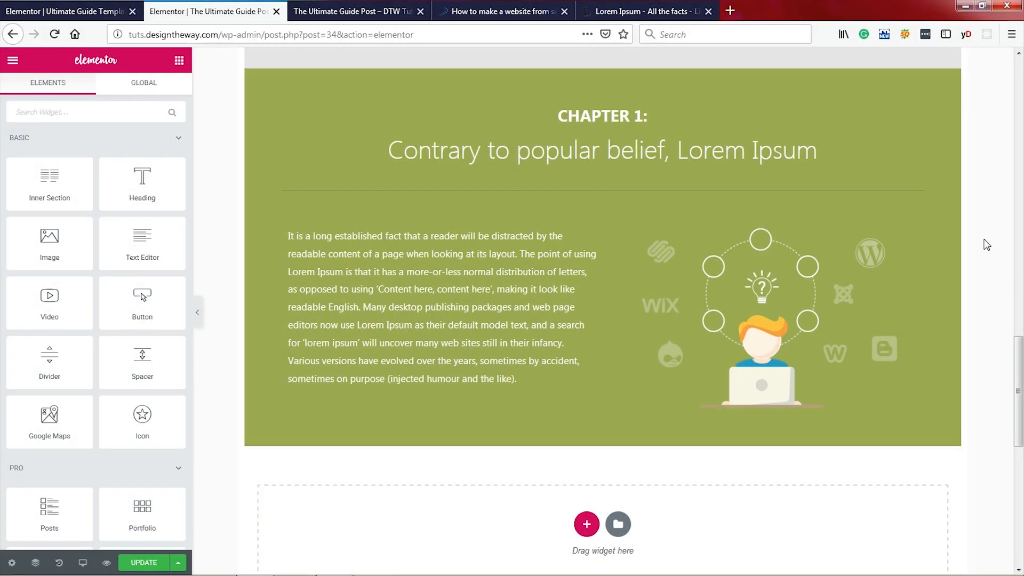
Review the post's Chapter 1 section in the editor and examine the content management system section below Chapter 1 in the existing guide
mouse_move(1020, 383)
left_mouse_down()
mouse_move(1019, 102)
mouse_move(1020, 376)
left_mouse_up()
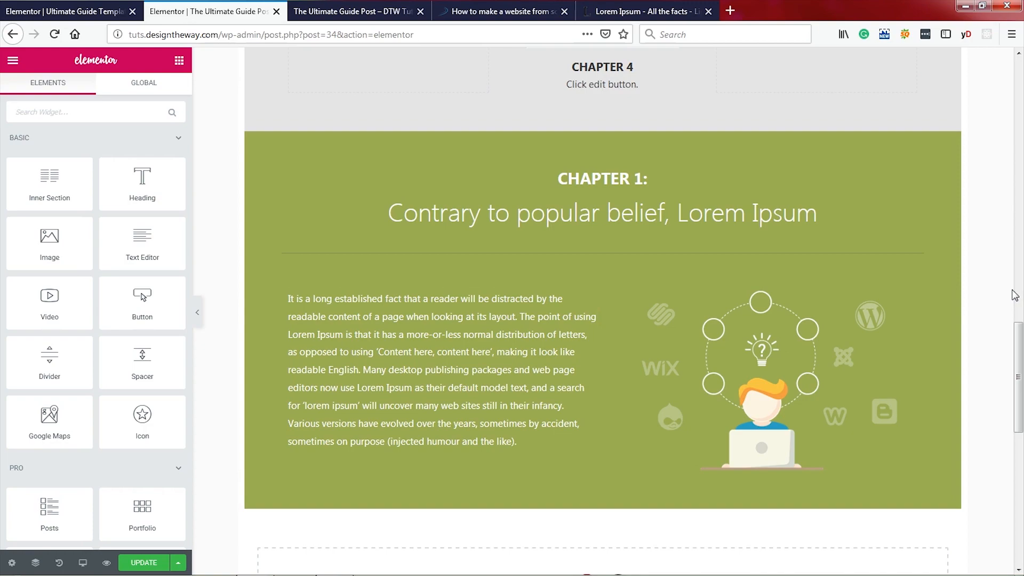
left_click(504, 12)
scroll(958, 315, "down", 6)
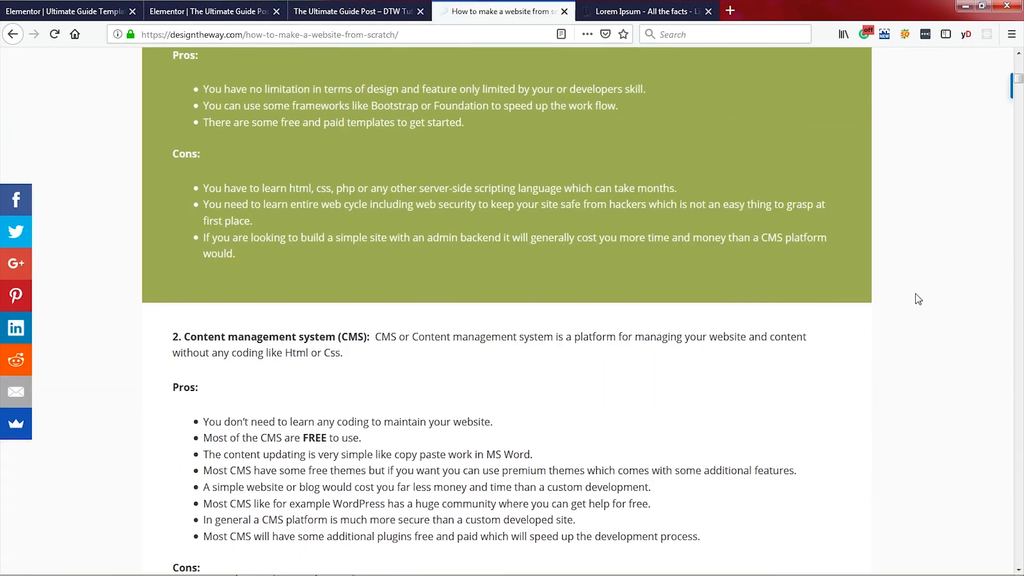
scroll(918, 299, "down", 3)
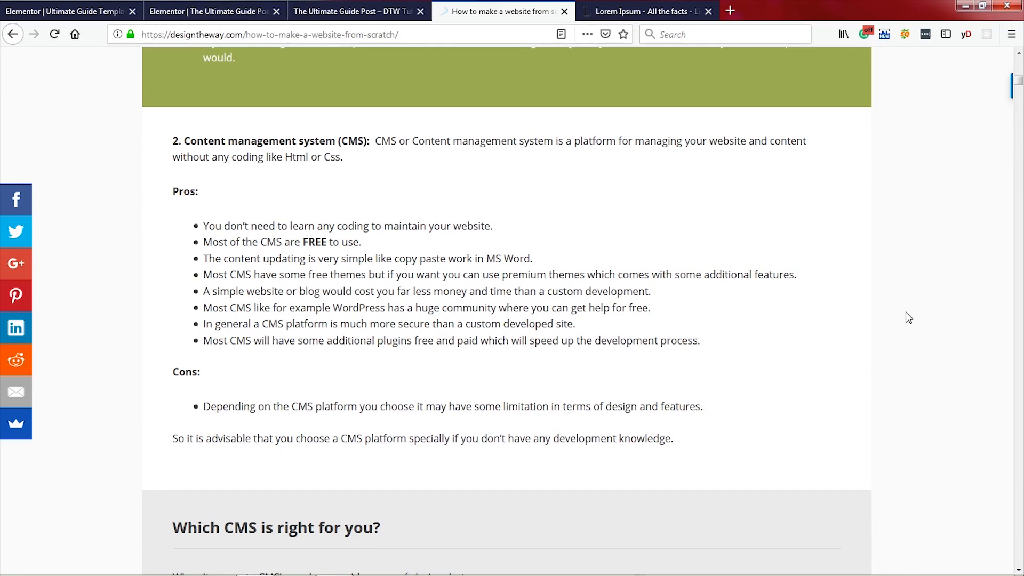
scroll(910, 317, "down", 3)
scroll(910, 317, "up", 3)
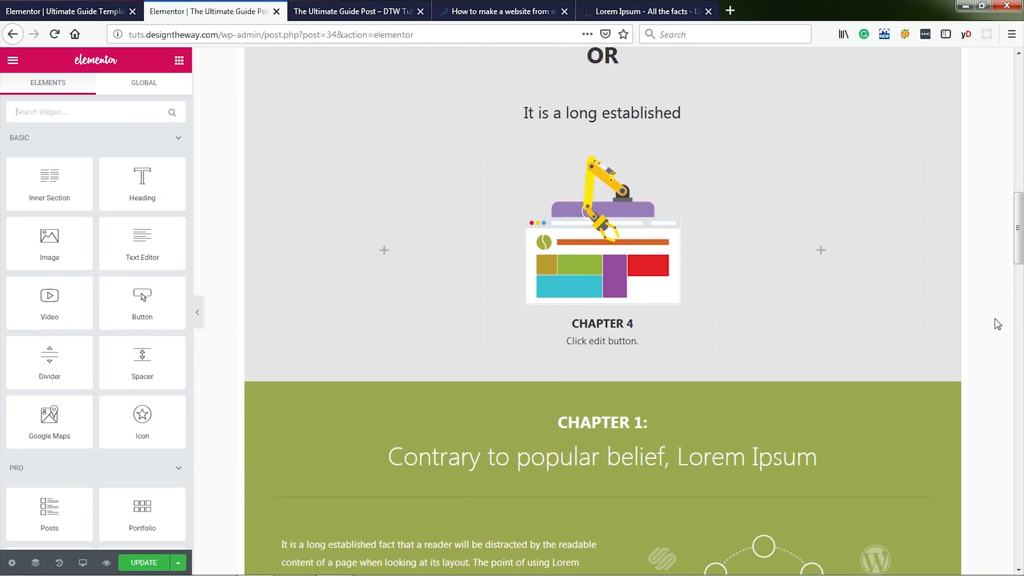
Check the column gap setting of the post's blue intro section and review the sections from the contents down to the white text section
scroll(998, 325, "up", 12)
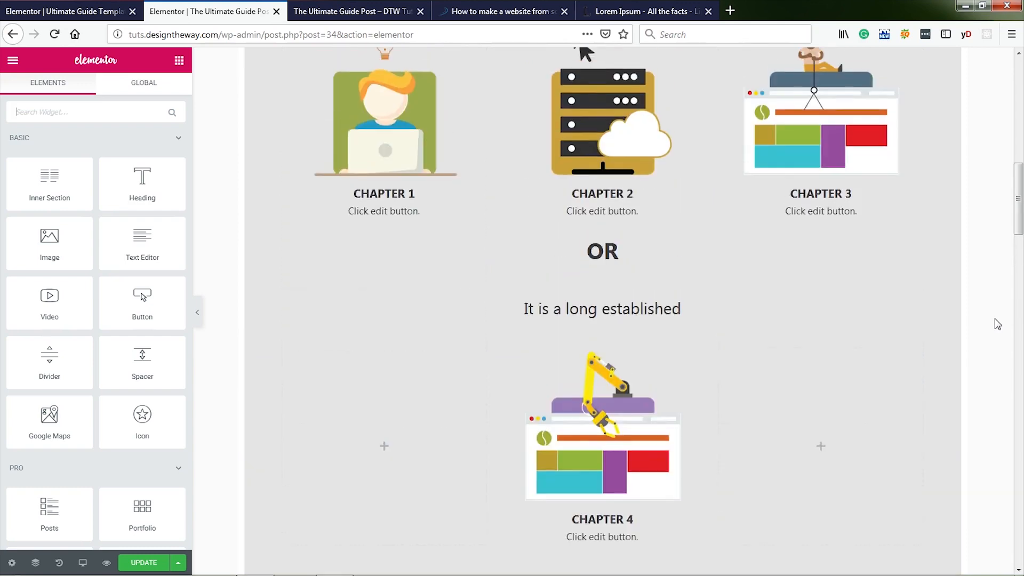
scroll(998, 324, "up", 5)
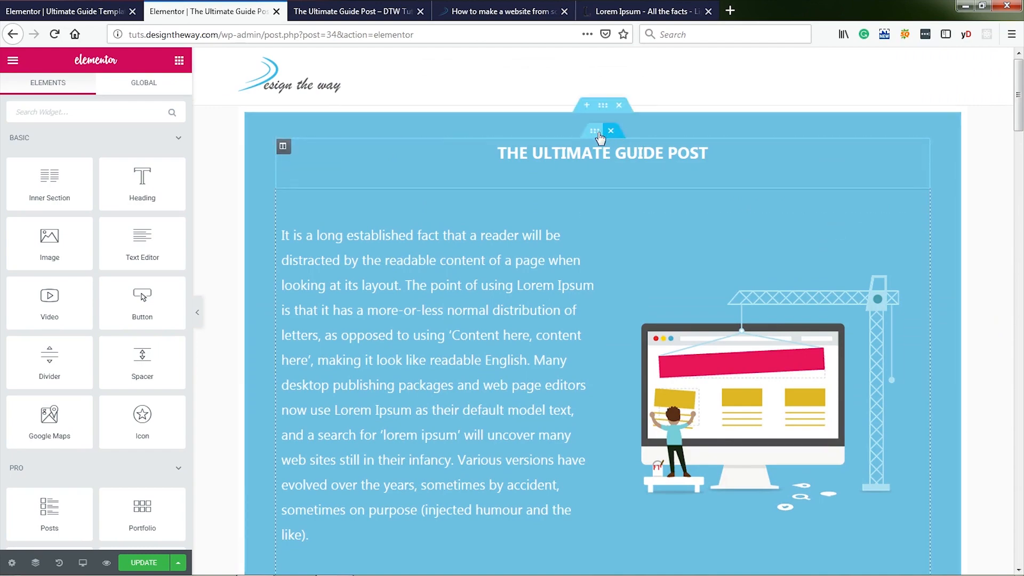
left_click(603, 106)
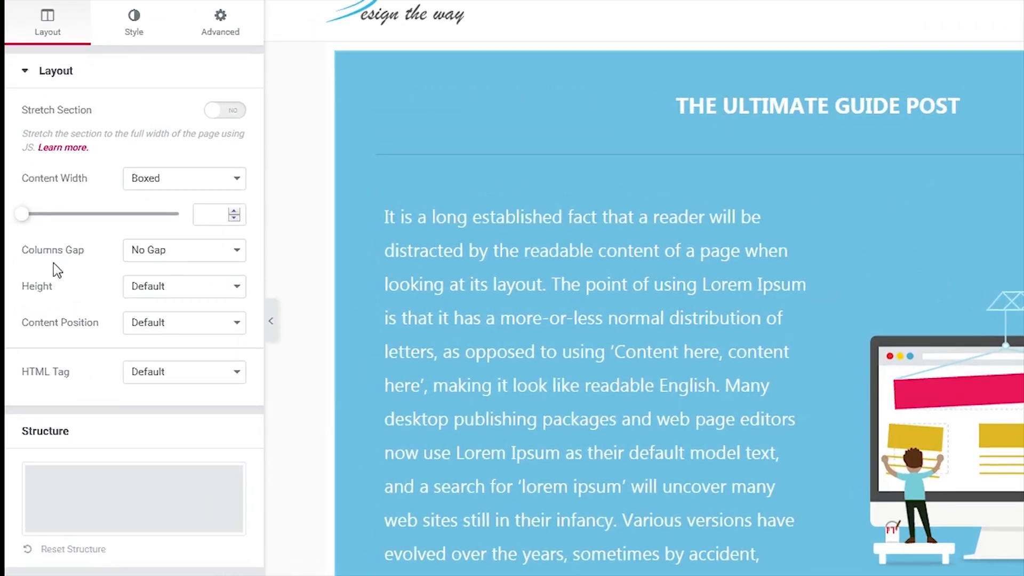
scroll(968, 272, "down", 4)
scroll(639, 184, "down", 6)
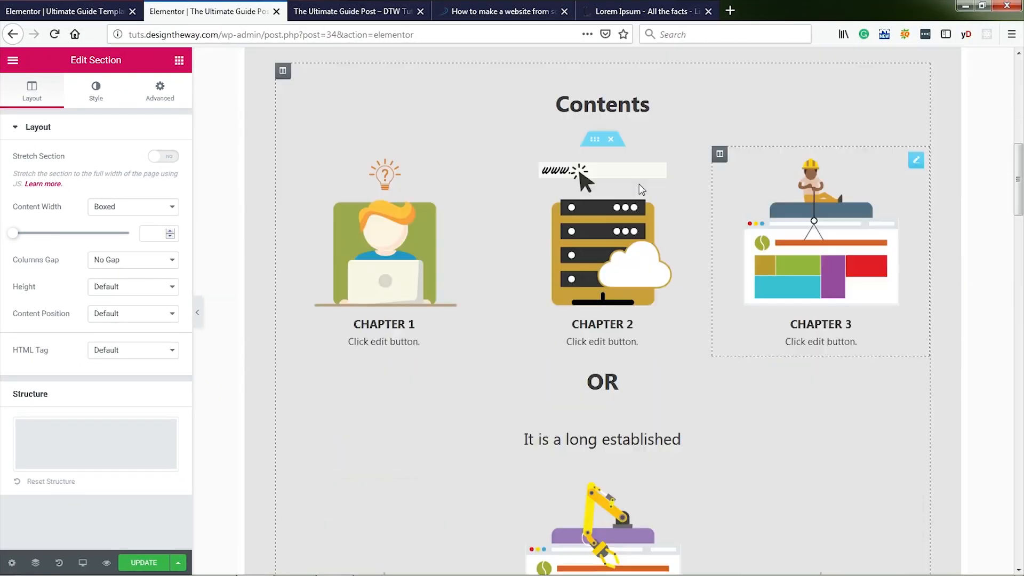
scroll(593, 176, "up", 3)
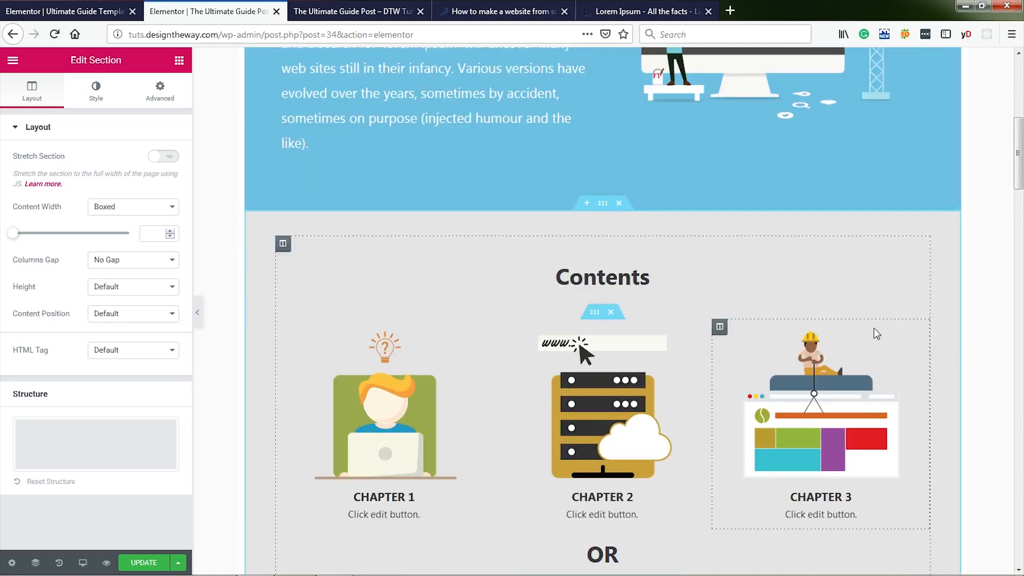
scroll(732, 311, "down", 10)
scroll(607, 230, "down", 8)
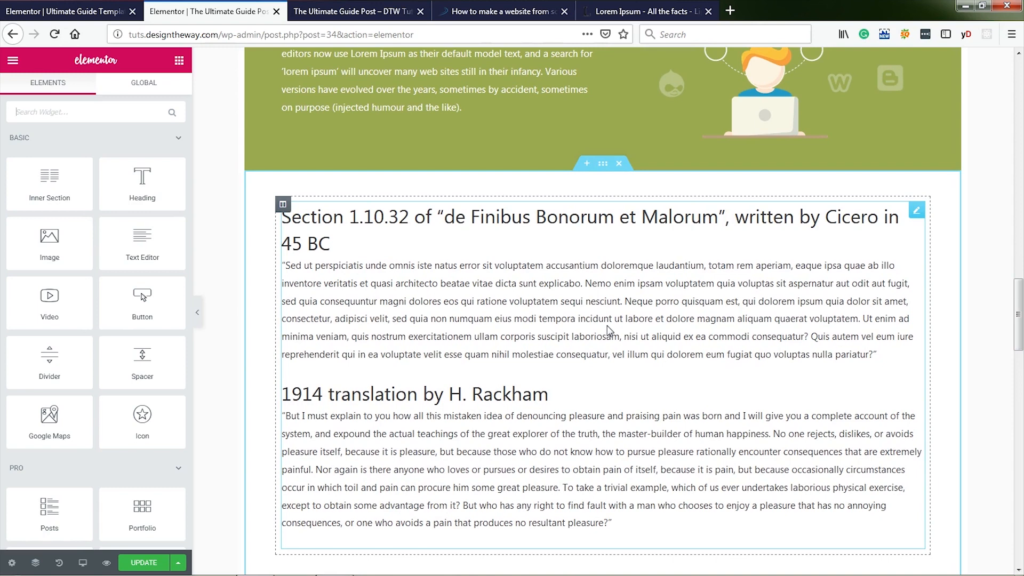
Check the padding of the white text section under Chapter 1 and review the grey Popular CMS chart section below it
scroll(607, 325, "down", 2)
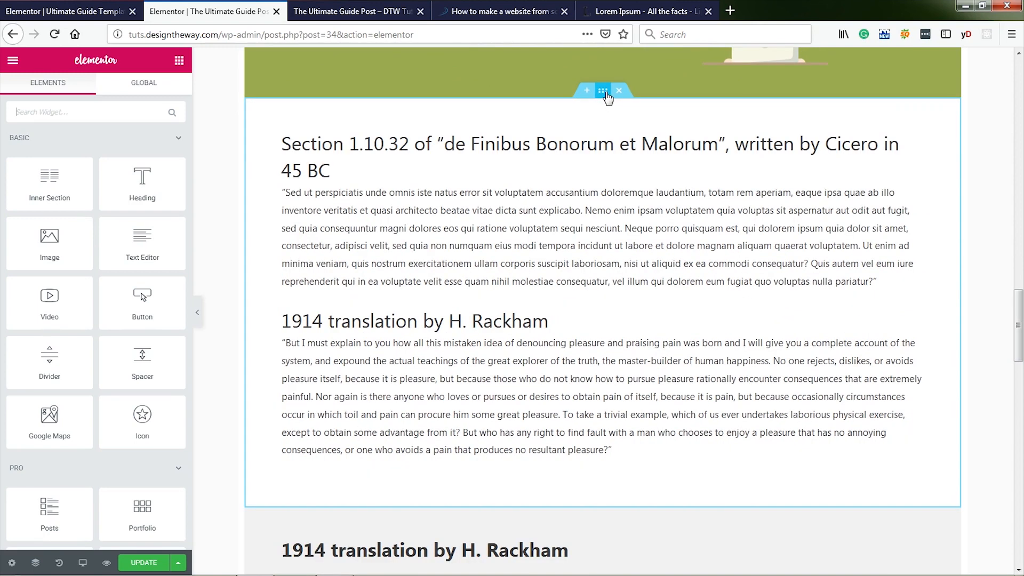
left_click(603, 89)
left_click(157, 95)
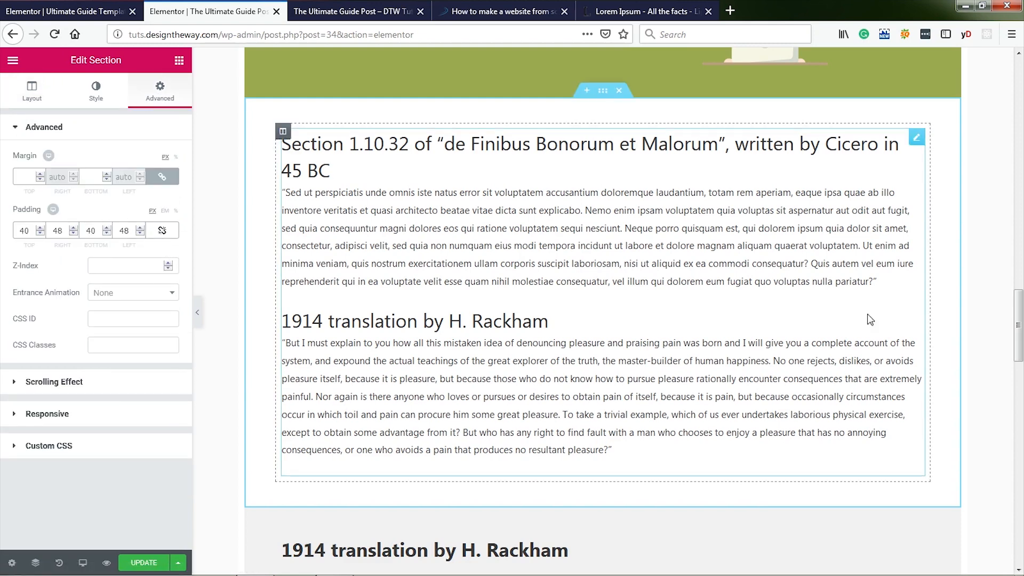
scroll(980, 301, "down", 4)
scroll(980, 301, "down", 3)
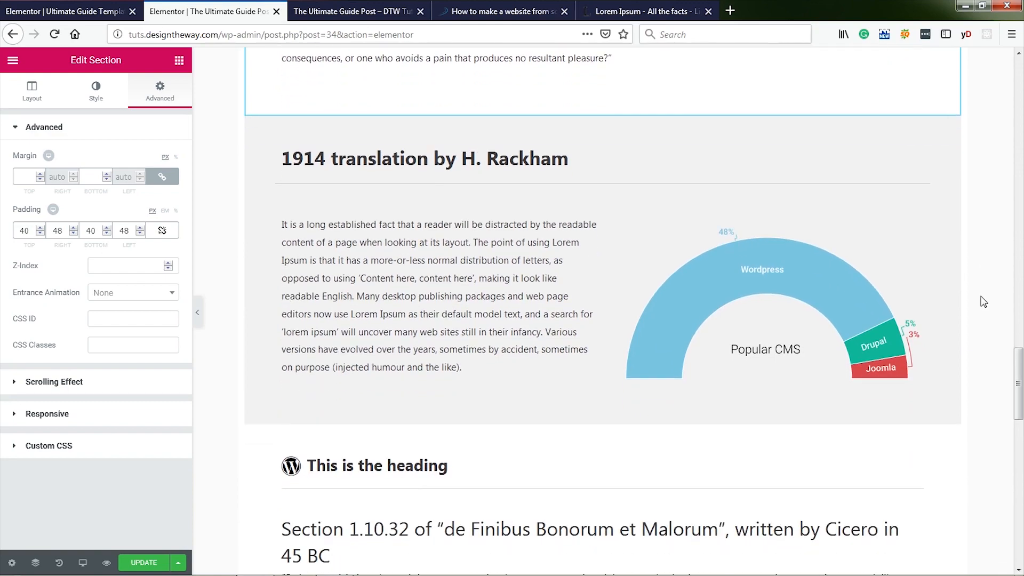
scroll(984, 302, "up", 12)
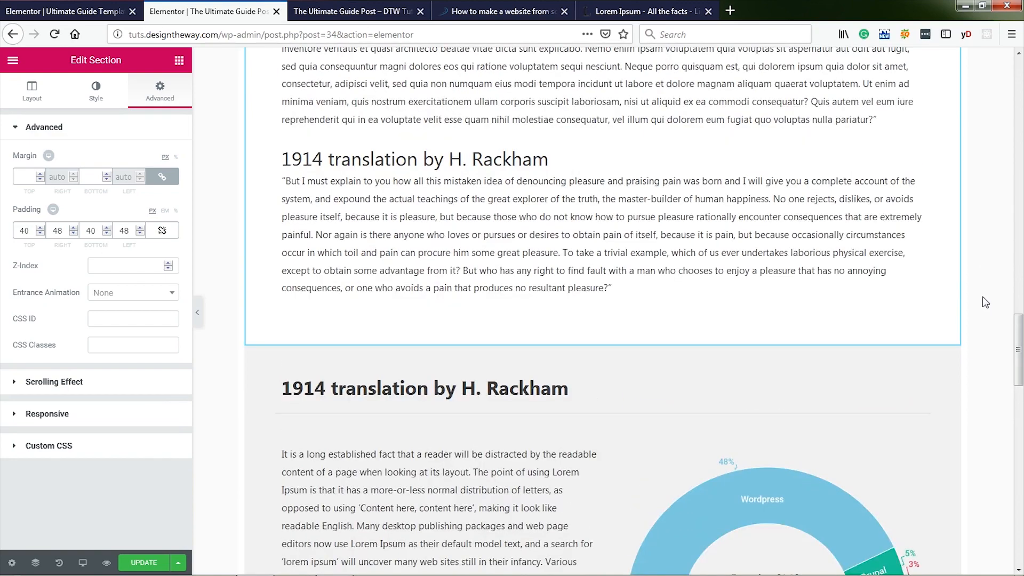
scroll(987, 299, "down", 10)
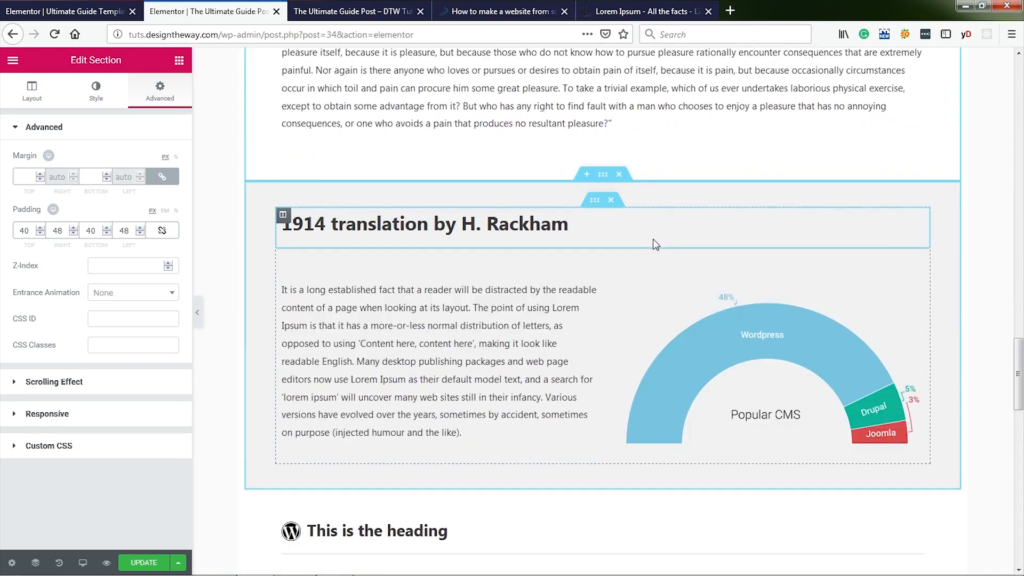
Inspect the typography of the heading above the Popular CMS chart and the settings of the WordPress icon box heading below it
left_click(653, 239)
scroll(972, 258, "down", 7)
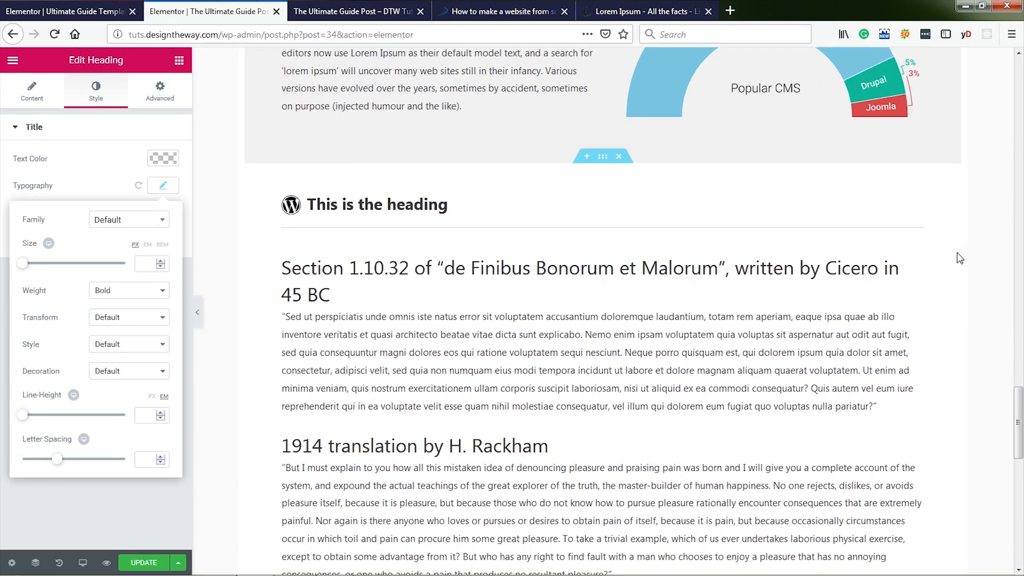
left_click(917, 207)
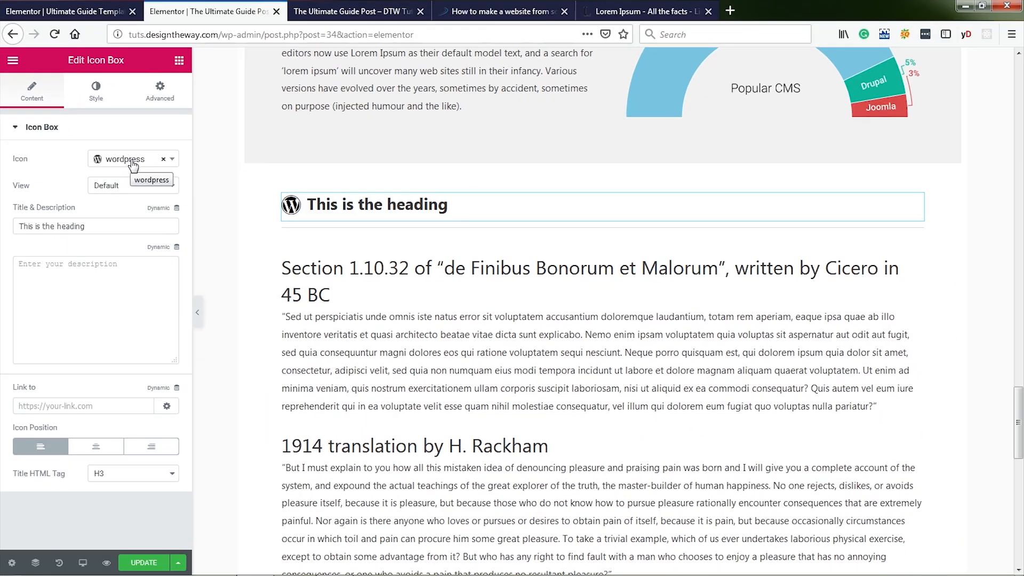
scroll(944, 347, "down", 2)
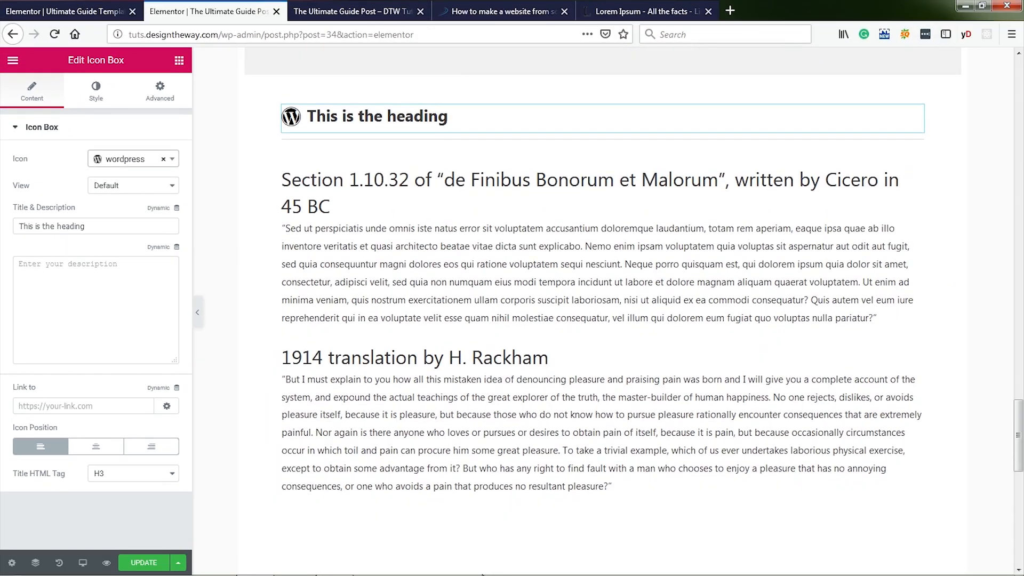
left_click(993, 430)
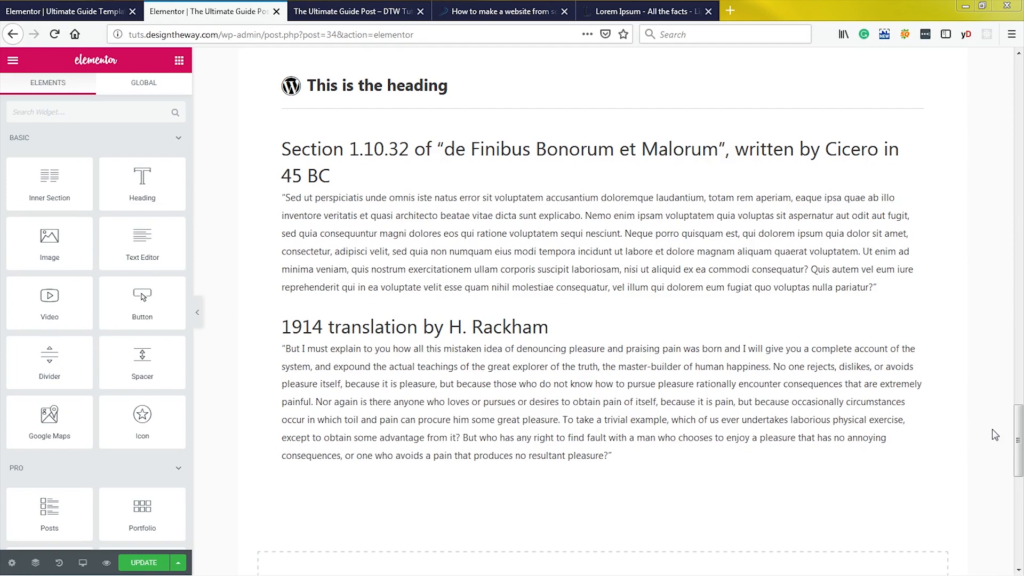
Check the light bulb tip box in the existing guide and add an Icon Box widget beneath the post's last text block
left_click(502, 11)
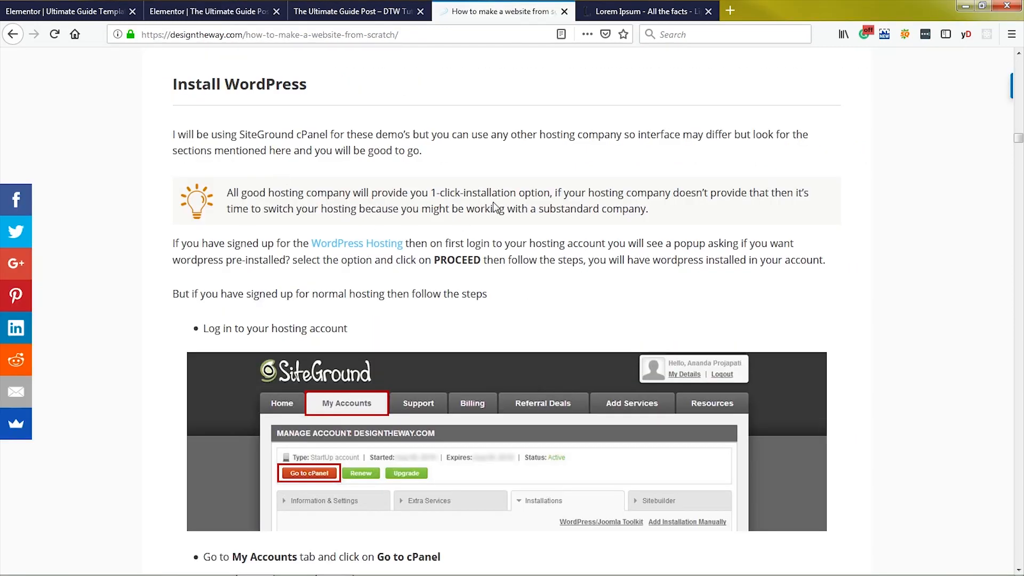
left_click(211, 12)
left_click(125, 110)
type("icon")
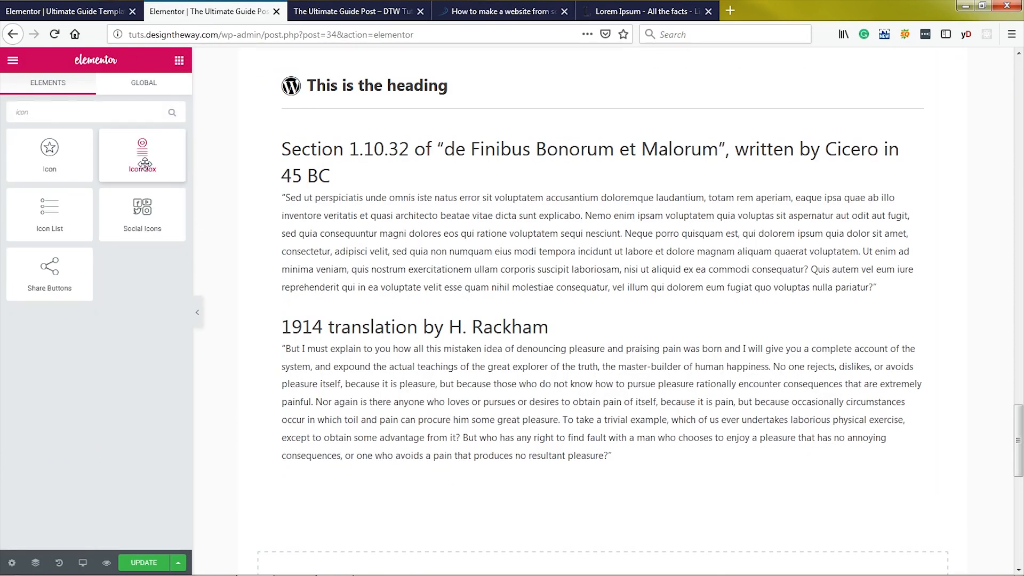
left_click_drag(143, 158, 344, 473)
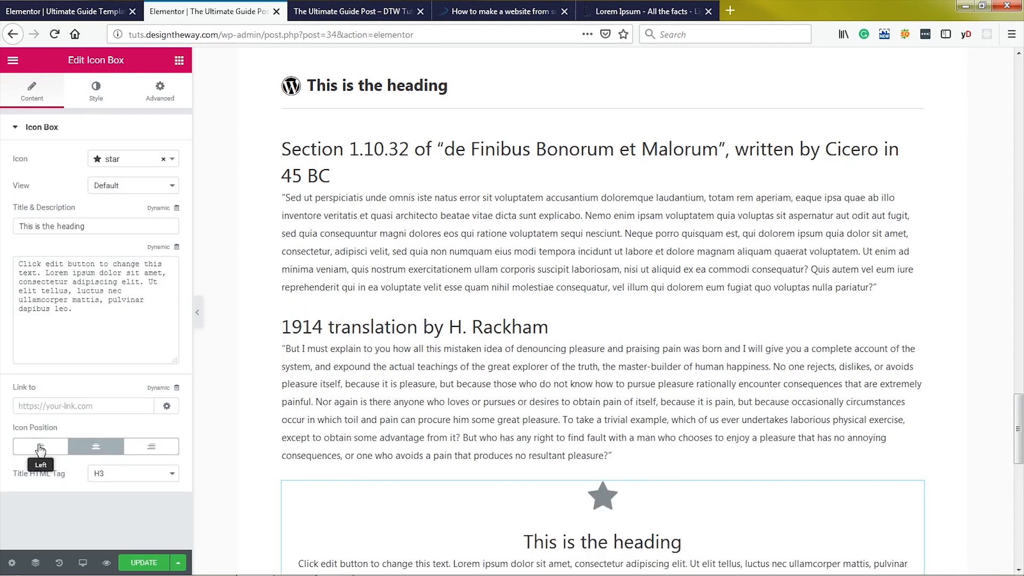
Place the tip box's icon to the left of its text, change the icon to lightbulb-o and clear the box title
left_click(65, 452)
left_click(136, 159)
type("bul")
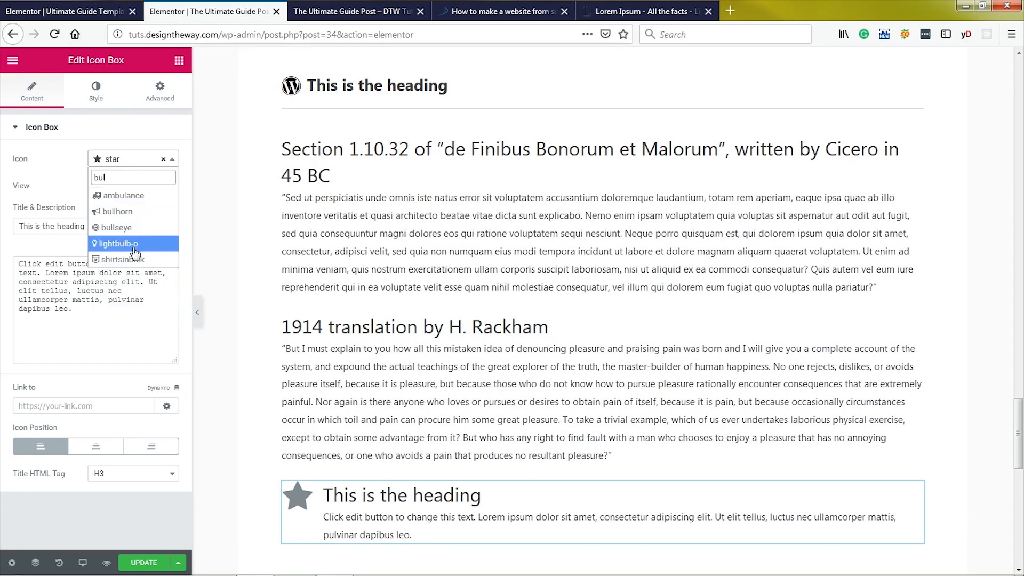
left_click(110, 236)
triple_click(80, 226)
key("BackSpace")
Set the tip box's light bulb icon size to 60 and its primary color to amber orange
left_click(95, 91)
left_click(150, 276)
type("60")
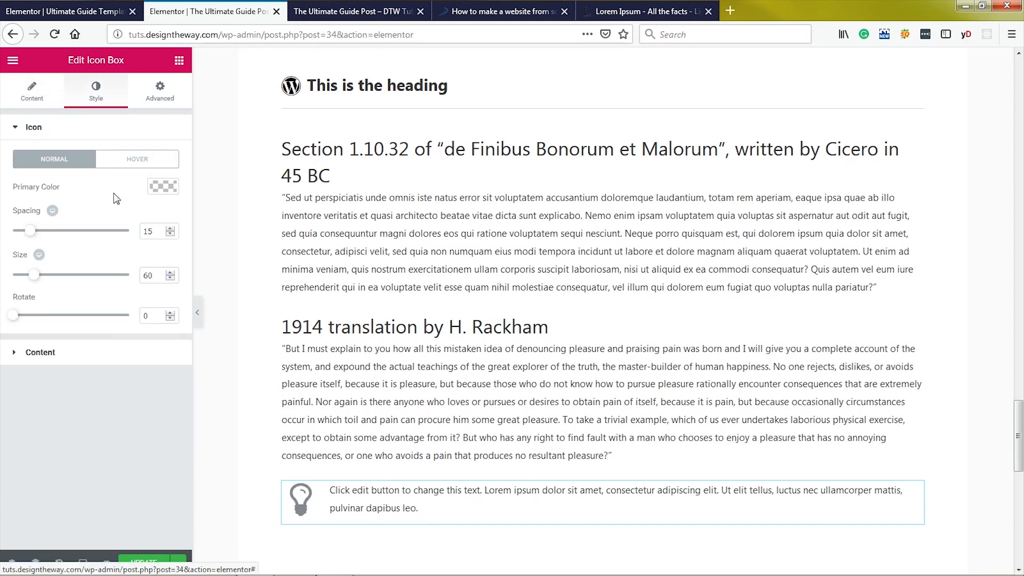
left_click(162, 187)
left_click(100, 337)
left_click(26, 216)
left_click(162, 186)
Give the tip box a classic background in light grey #f3f3f3
left_click(163, 94)
left_click(53, 479)
left_click(110, 251)
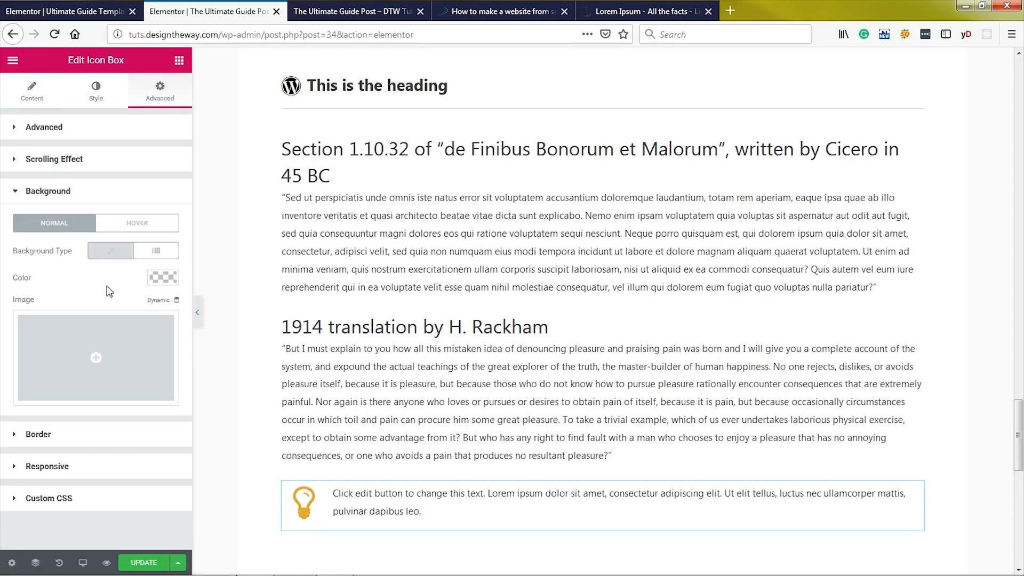
left_click(162, 277)
left_click(62, 275)
type("#f3f3f3")
left_click(179, 60)
Open the Navigator and examine which part of the post its first, second and last sections correspond to
scroll(894, 432, "down", 1)
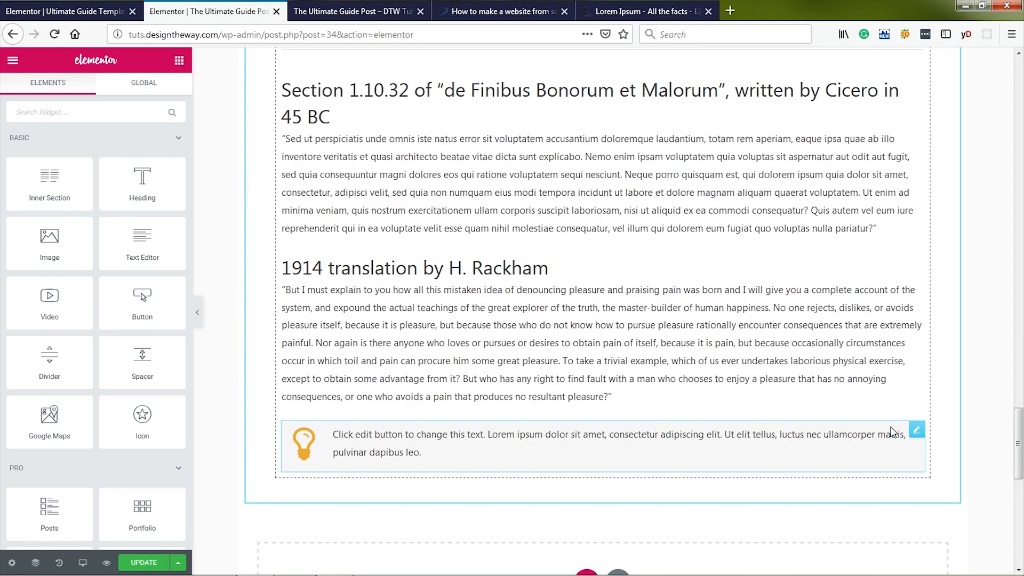
right_click(911, 387)
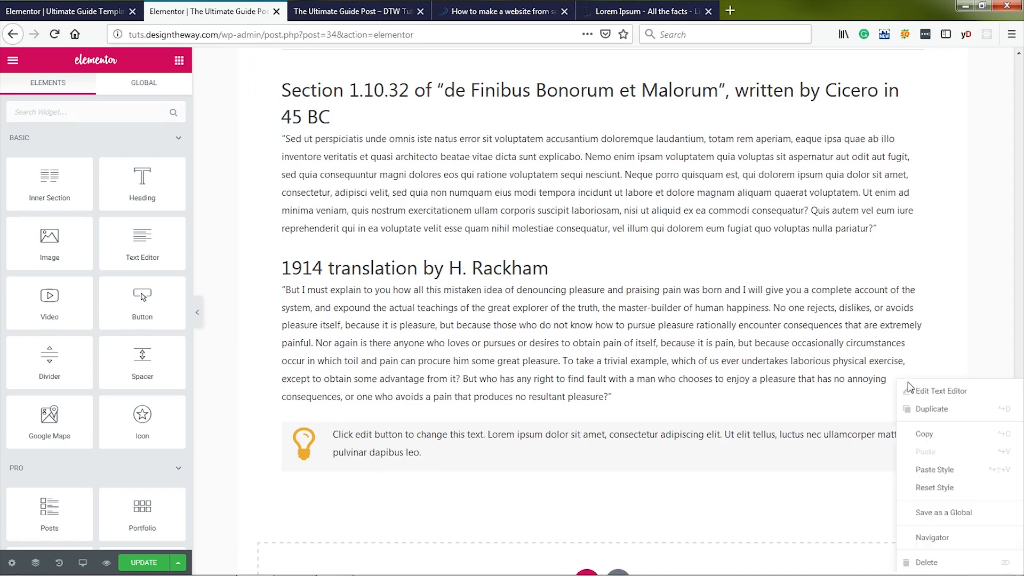
left_click(934, 538)
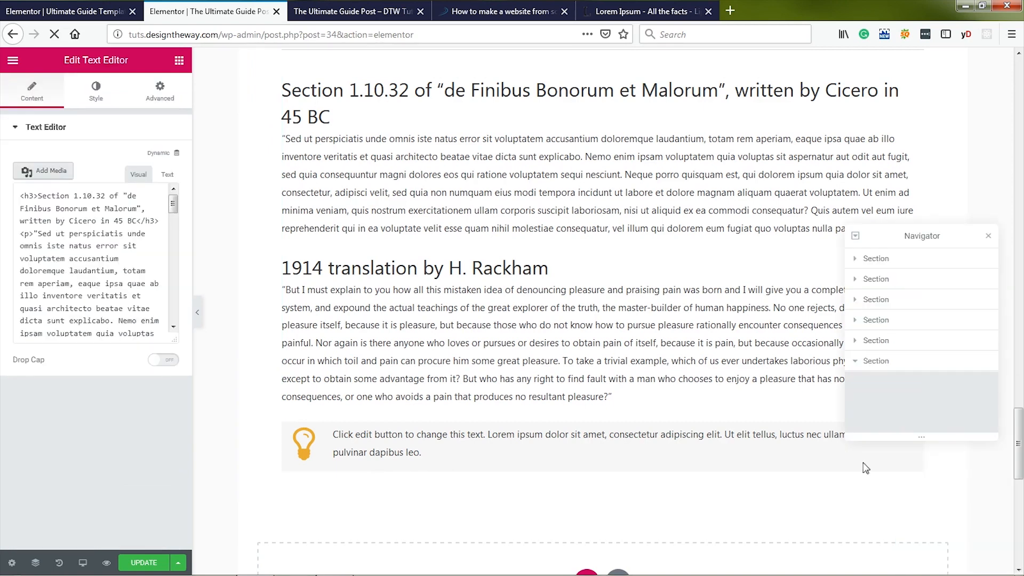
left_click(855, 362)
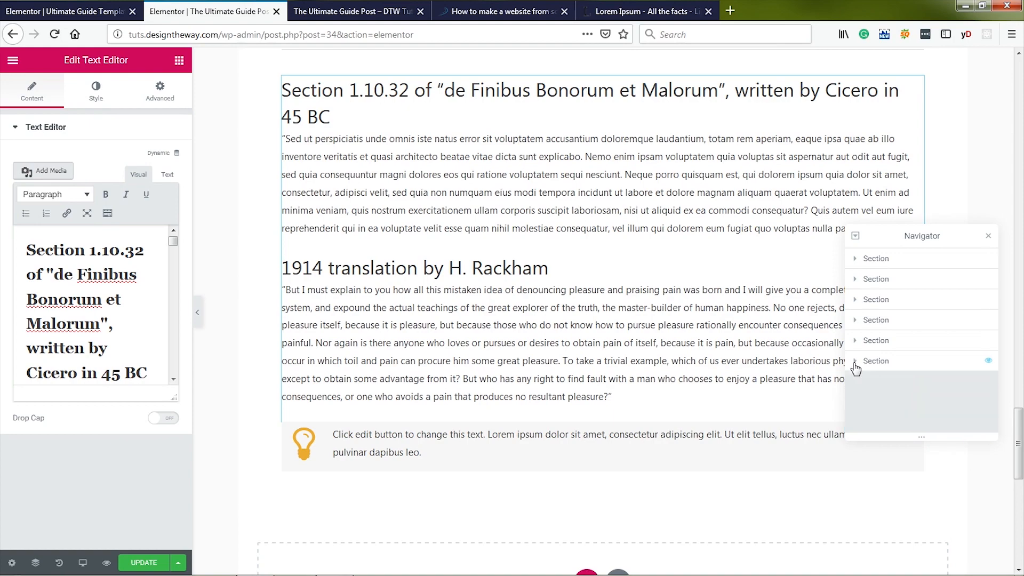
left_click(899, 261)
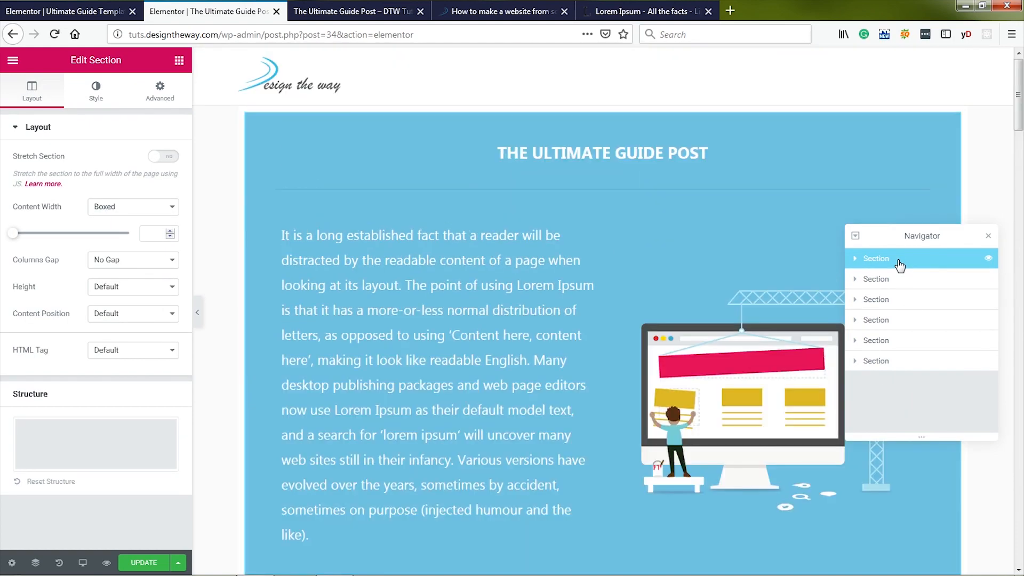
left_click(902, 362)
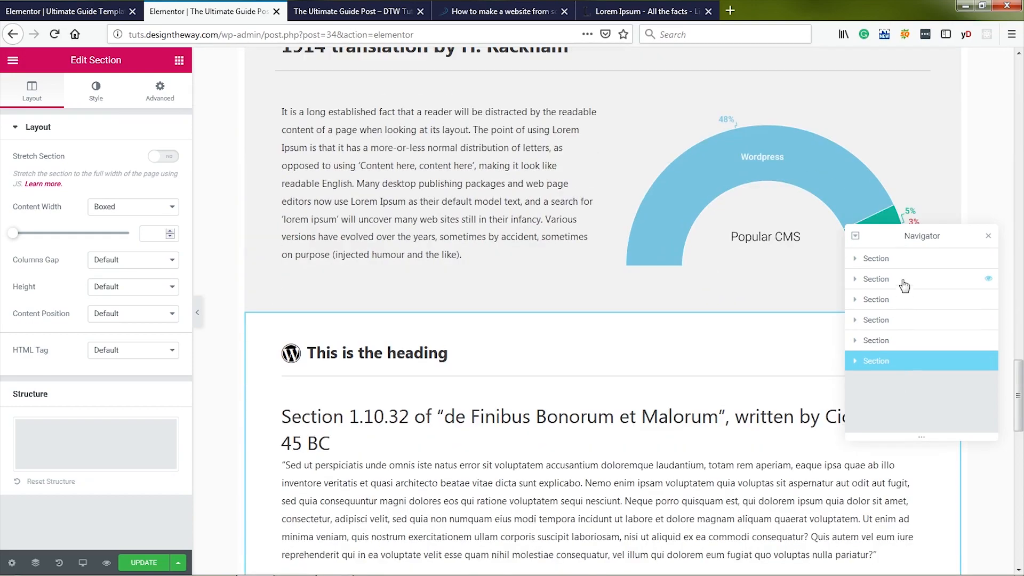
left_click(904, 287)
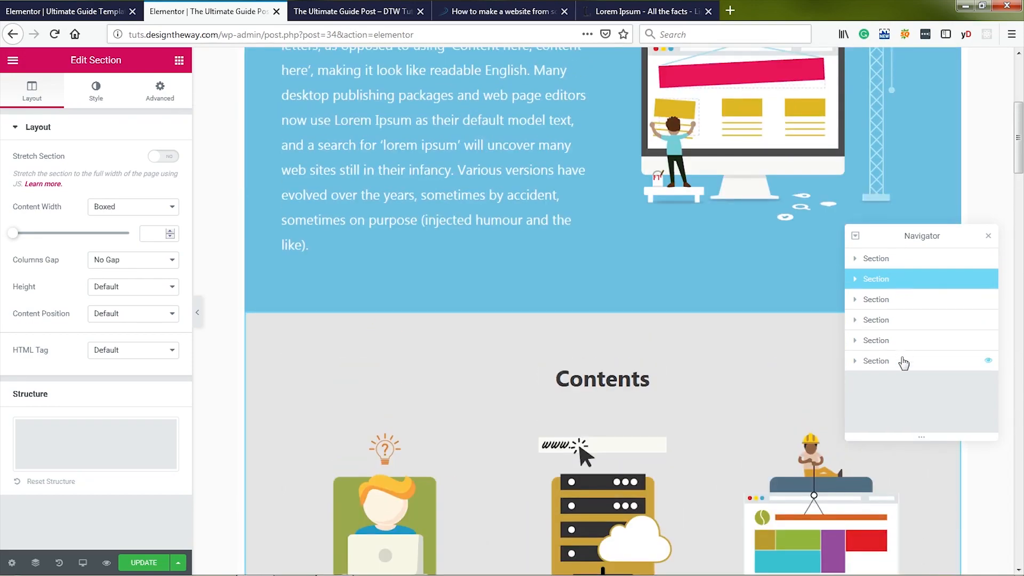
left_click(904, 362)
left_click_drag(903, 362, 906, 393)
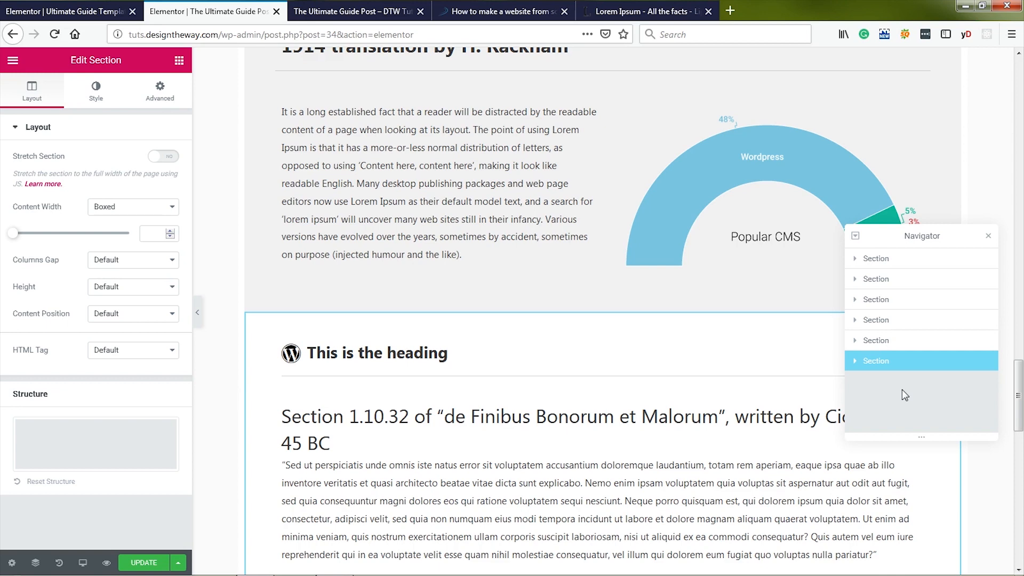
Rename the first three sections in the Navigator as Top Section, Chapter Section and Chapter Intro
double_click(876, 258)
type("Top")
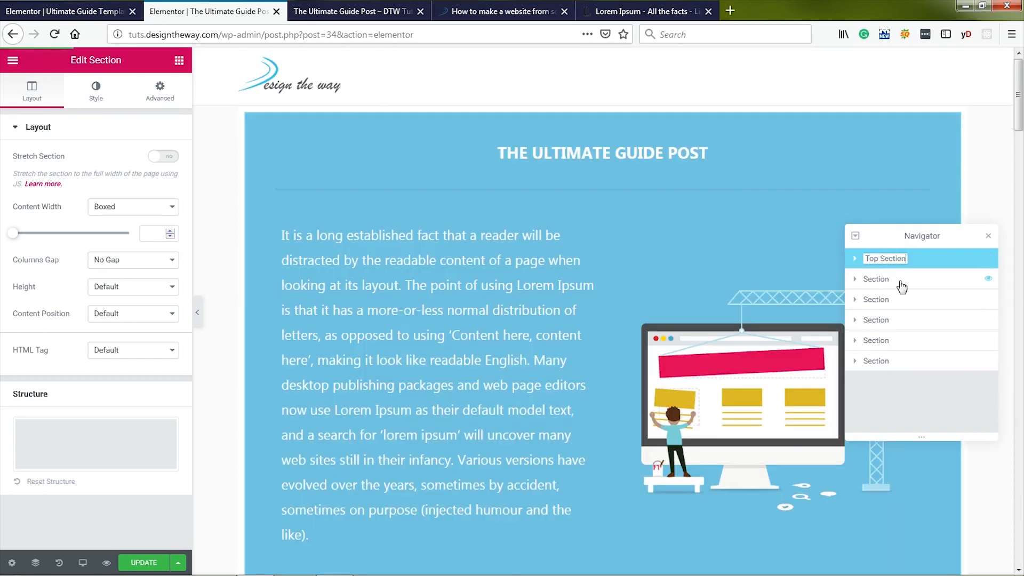
double_click(881, 278)
type("Con")
type("pter Section")
double_click(877, 299)
type("Chapter Intro")
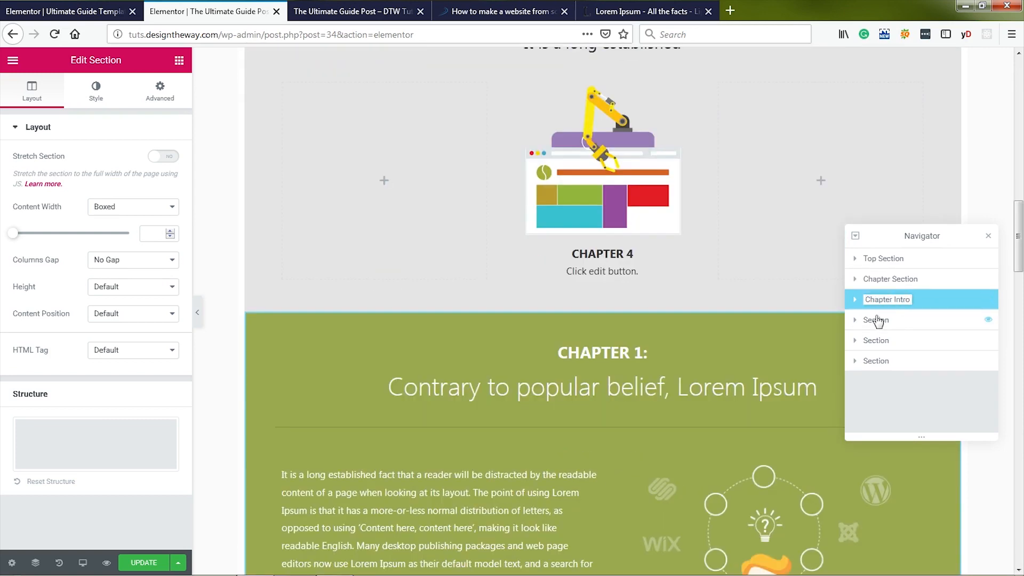
Rename the last three sections in the Navigator as Default Section, Title Section and Icon Title Section
double_click(877, 320)
type("Default Section")
double_click(877, 340)
type("Title Section")
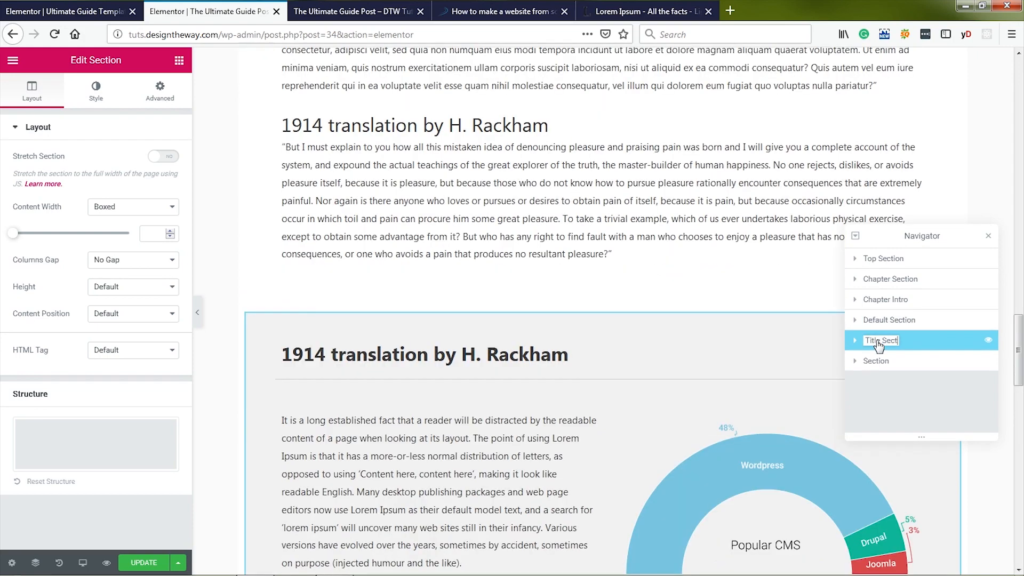
double_click(878, 361)
type("Icon Title Section")
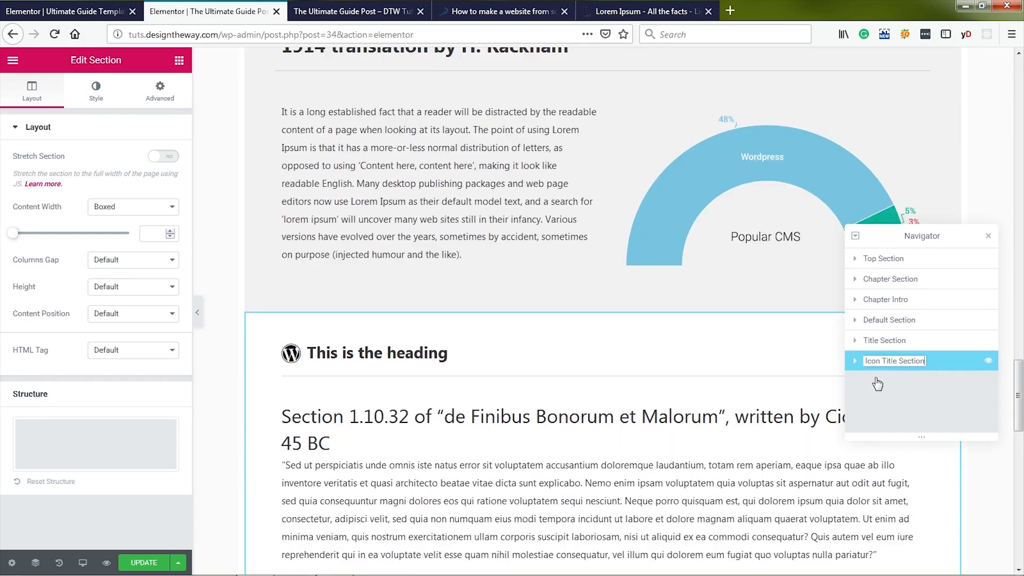
left_click(876, 383)
Rename the light bulb tip box as "Hints block" in the Navigator
scroll(798, 383, "down", 6)
left_click(496, 429)
double_click(900, 427)
type("Hints")
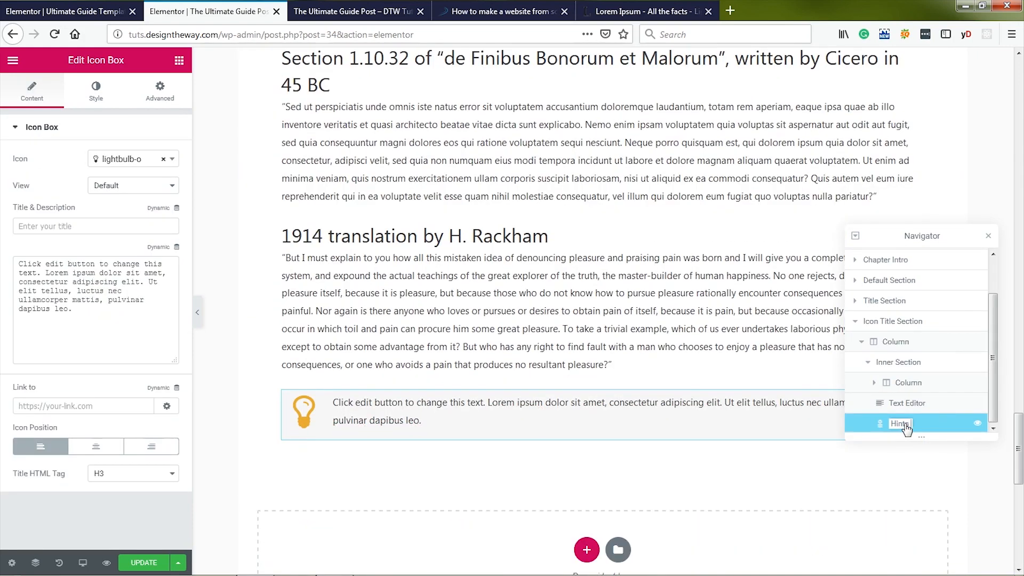
key("Return")
scroll(992, 303, "up", 2)
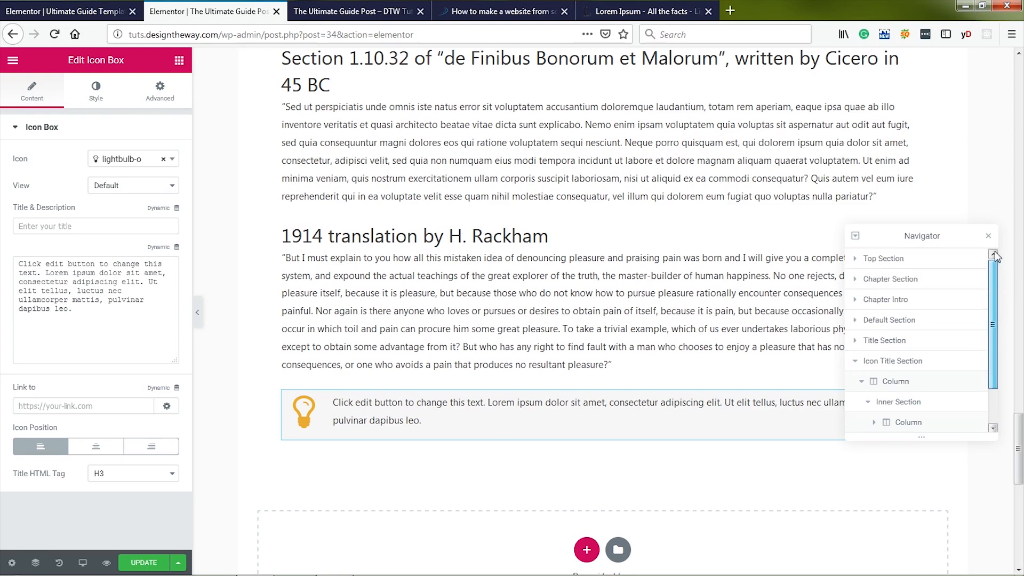
Check the WordPress intro section in the existing guide and duplicate the post's Chapter Intro section, placing the copy after Icon Title Section
left_click(501, 12)
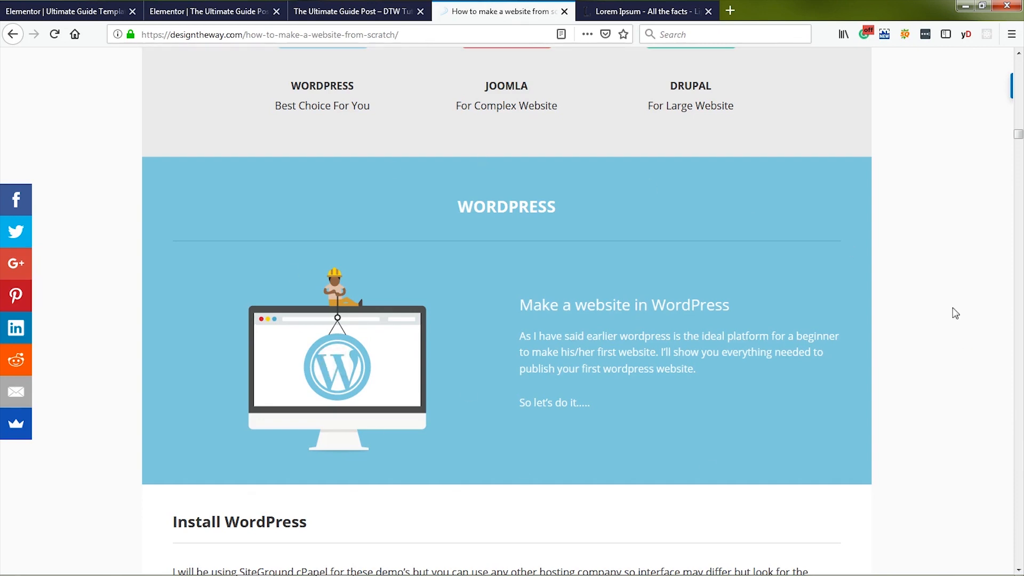
scroll(929, 318, "up", 10)
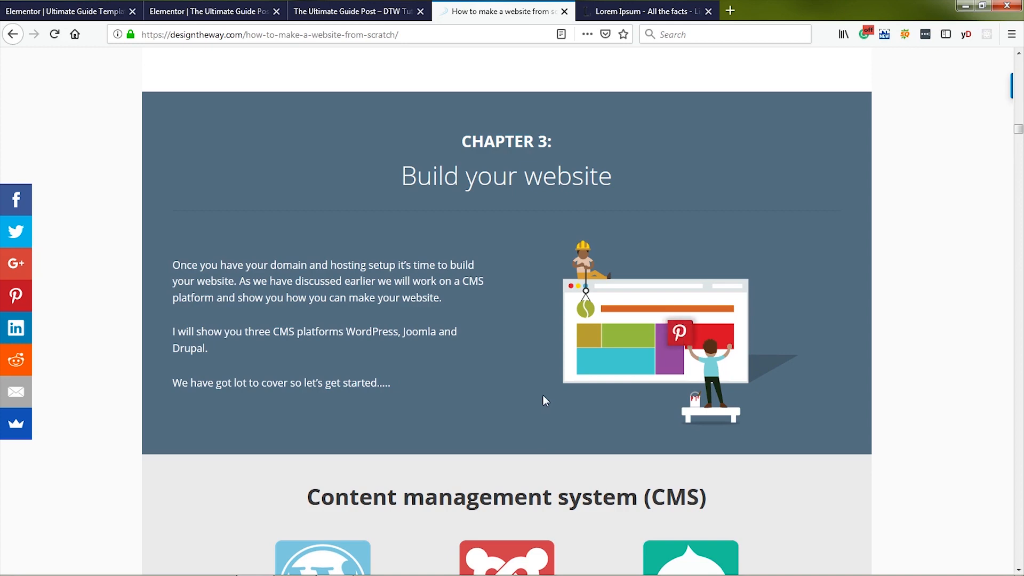
left_click(216, 11)
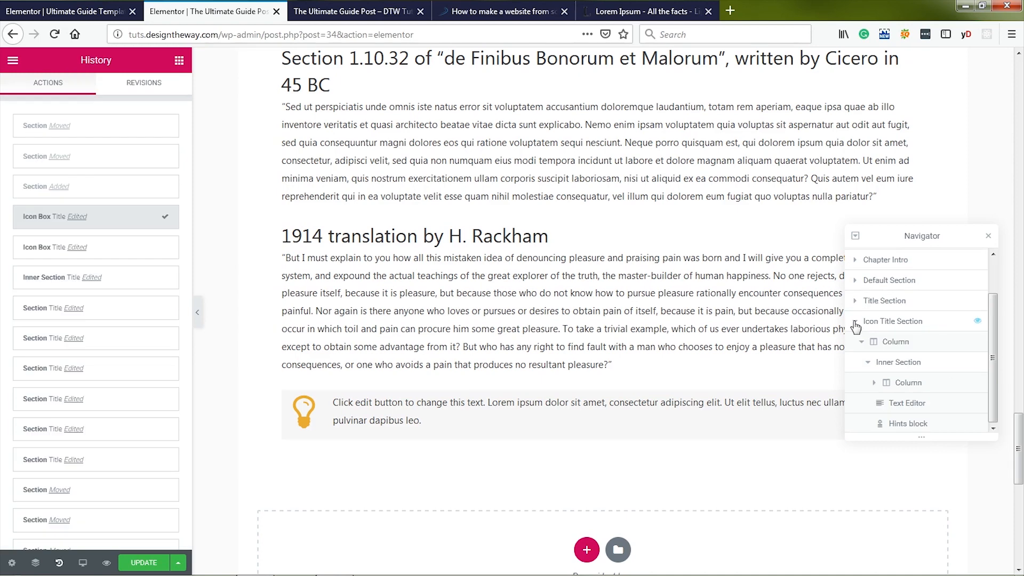
left_click(856, 326)
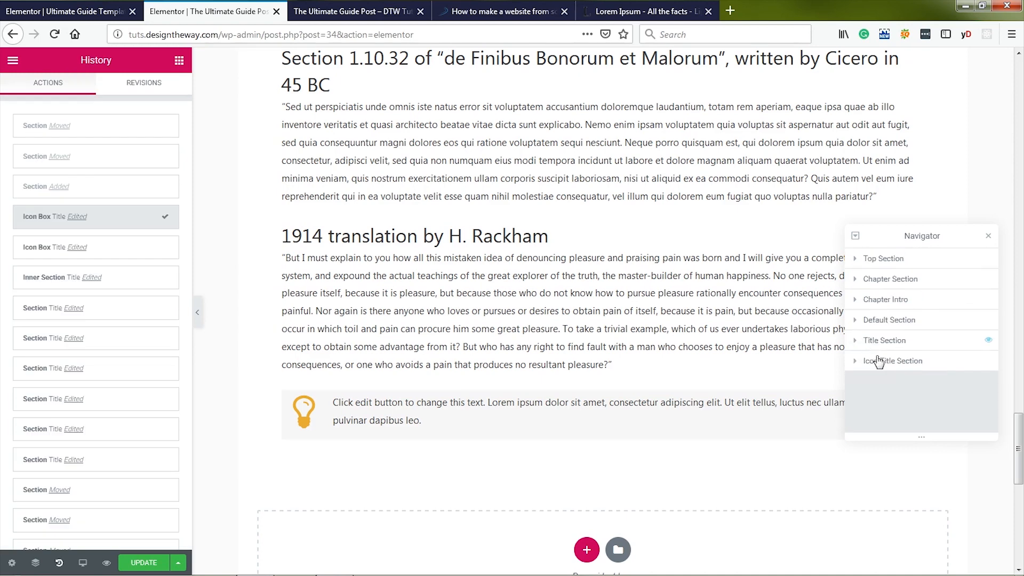
right_click(916, 305)
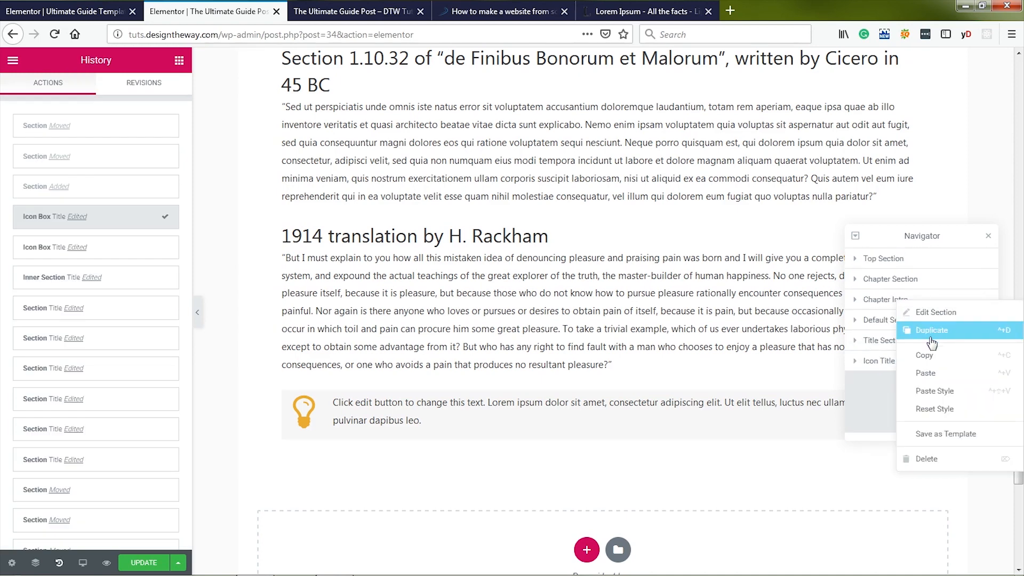
left_click(925, 331)
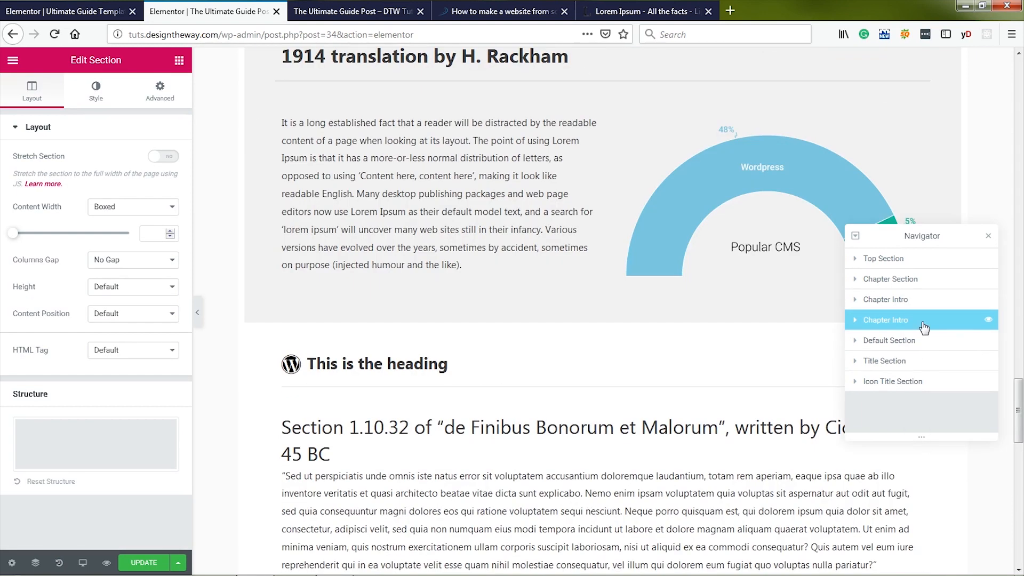
left_click_drag(924, 327, 923, 405)
scroll(784, 421, "down", 5)
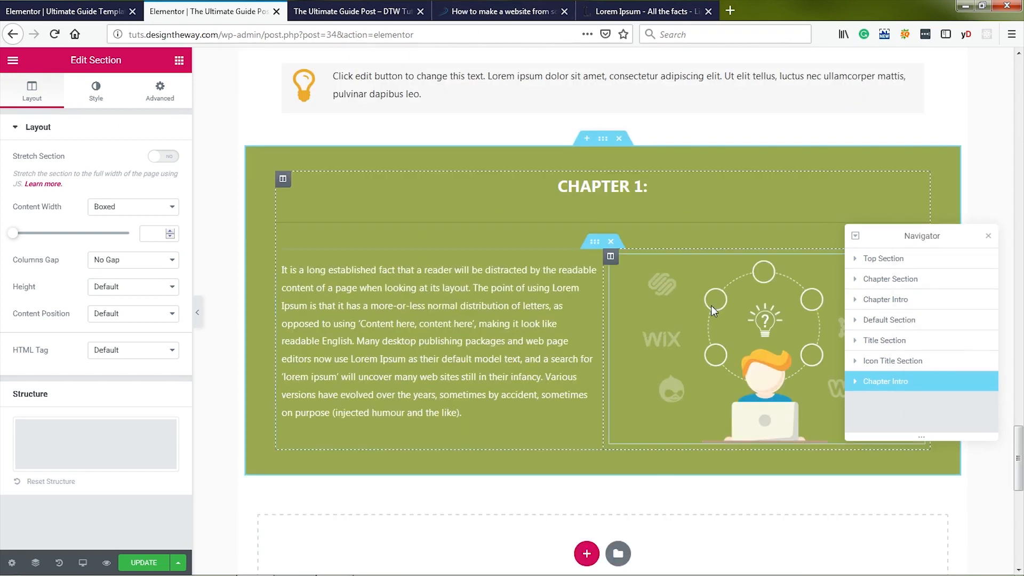
Put the duplicated section's image column left of its text and replace the picture with the WordPress monitor illustration
left_click_drag(763, 384, 297, 286)
left_click(128, 209)
left_click(759, 204)
left_click(964, 537)
Change the duplicated Chapter Intro section's background color to teal blue
left_click(603, 140)
left_click(96, 91)
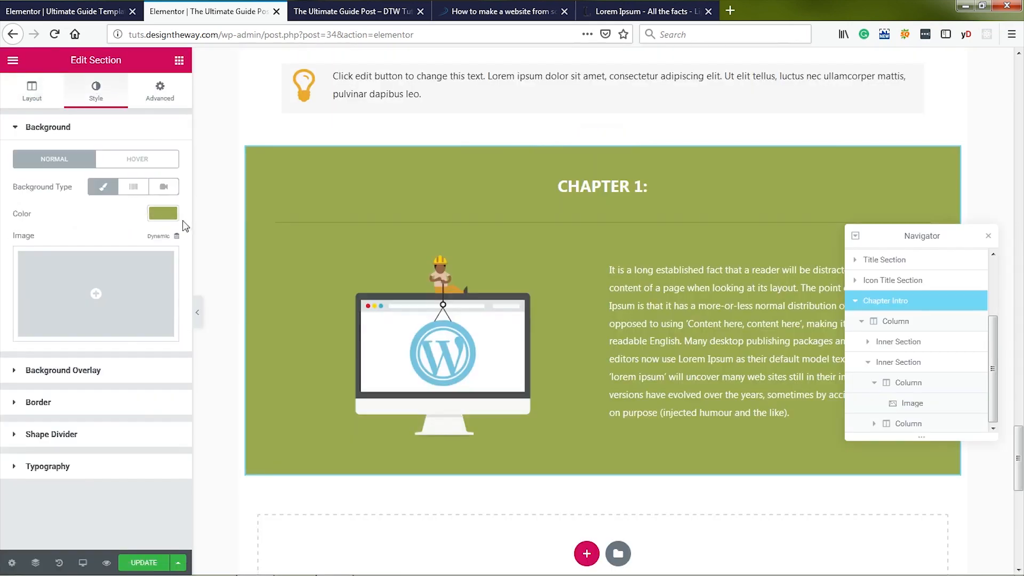
left_click(164, 215)
left_click(20, 365)
left_click_drag(83, 246, 81, 257)
Change the duplicated section's heading to "Wordpress" and rename the section as "Topic Intro" in the Navigator
left_click(603, 186)
left_click_drag(69, 172, 3, 169)
type("Wordpress")
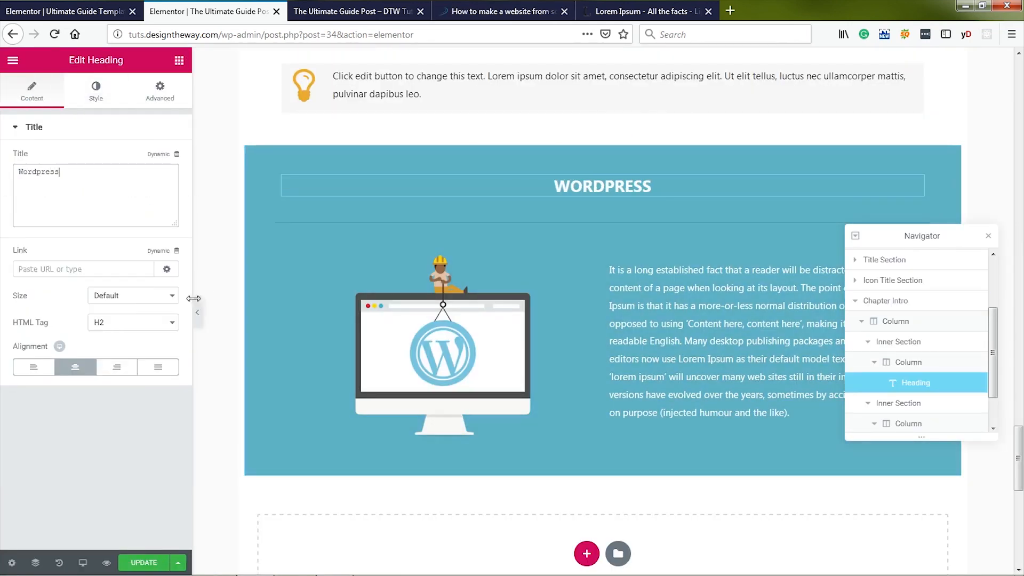
left_click(855, 301)
double_click(888, 386)
type("Topic Intro")
key("Return")
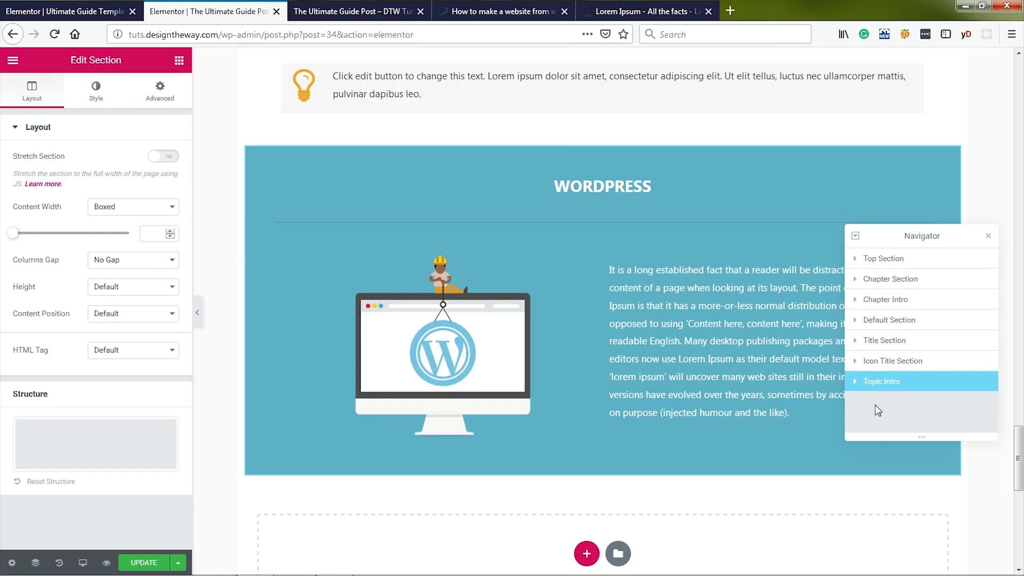
Switch the post to the 768px tablet preview and review its sections between the Wordpress intro and the post title
left_click_drag(1018, 464, 1019, 92)
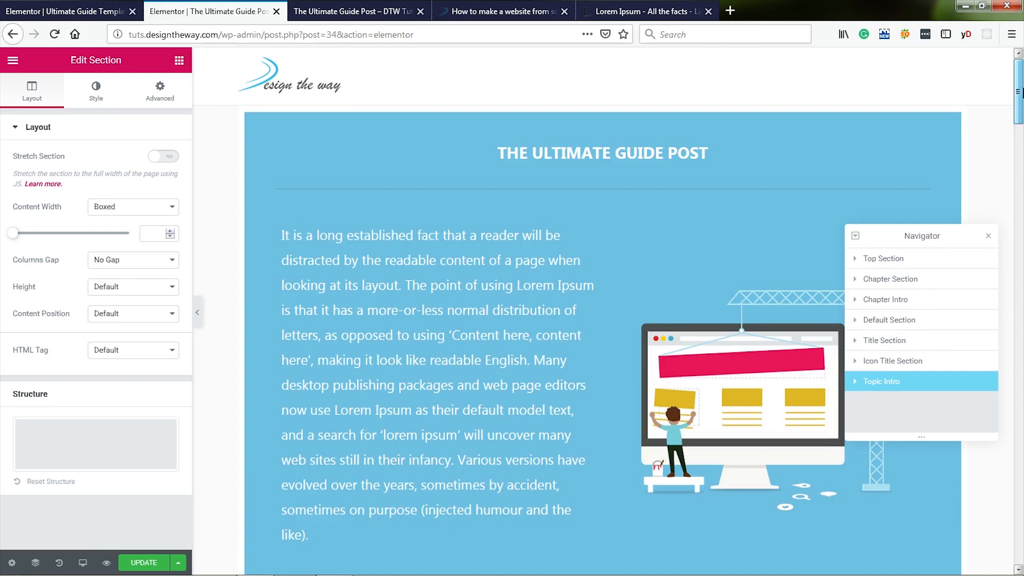
left_click(83, 563)
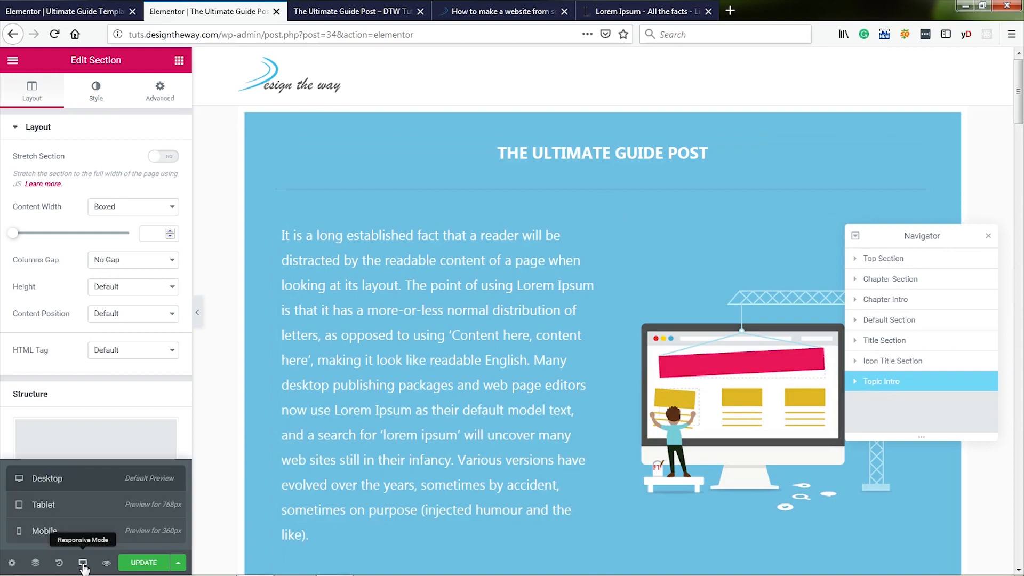
left_click(79, 506)
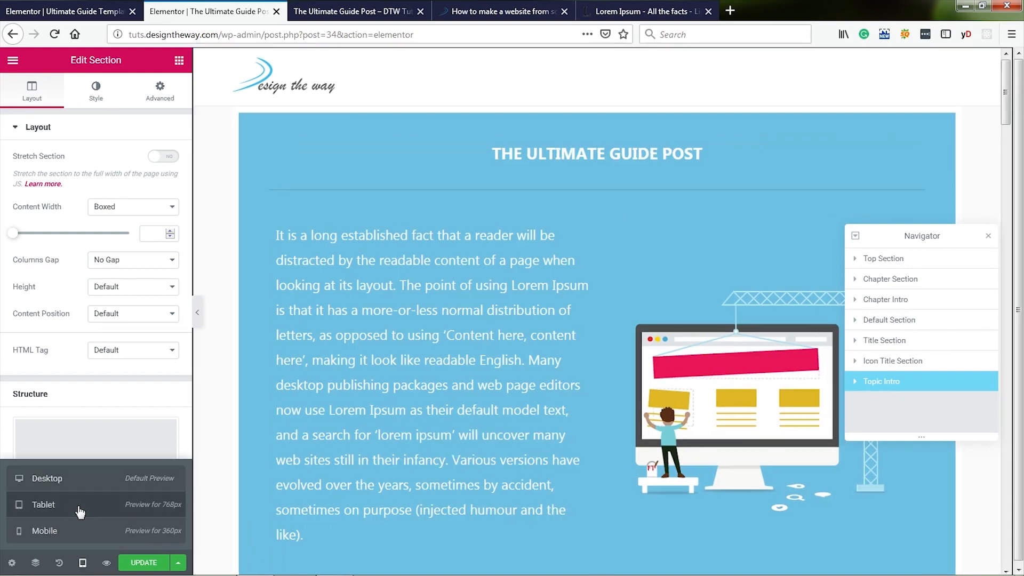
scroll(704, 313, "down", 15)
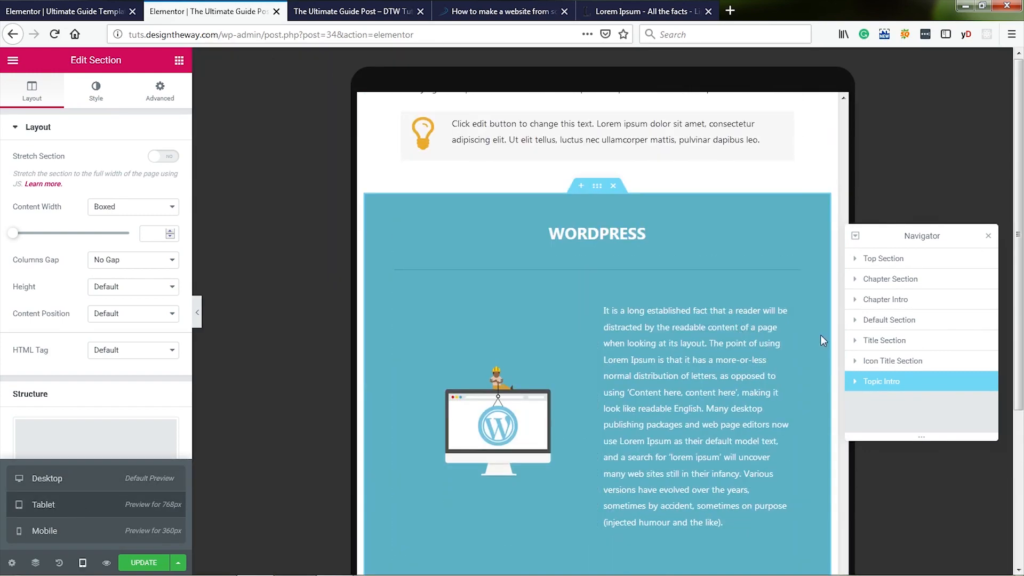
scroll(809, 427, "up", 5)
scroll(807, 423, "up", 20)
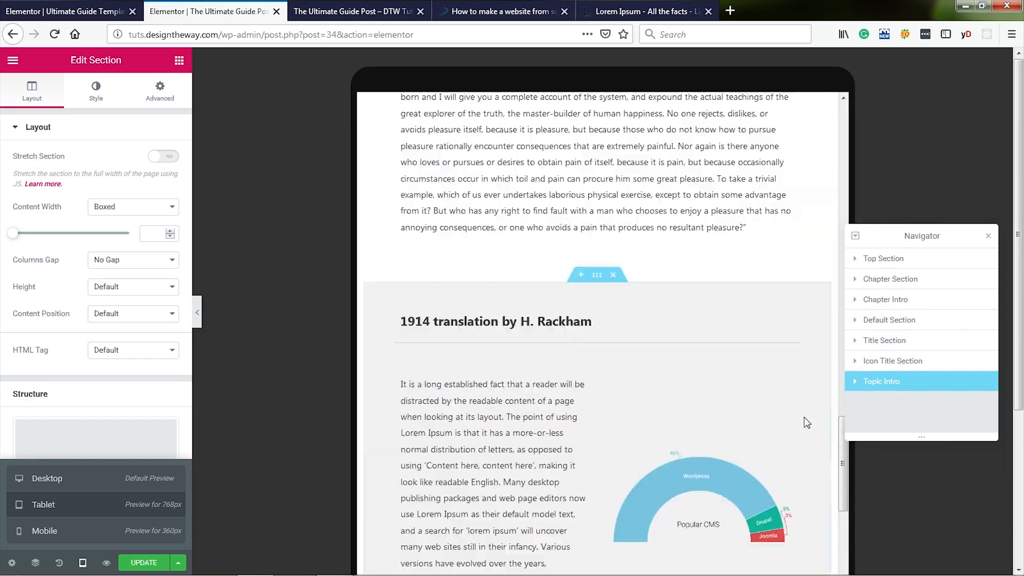
scroll(807, 423, "up", 5)
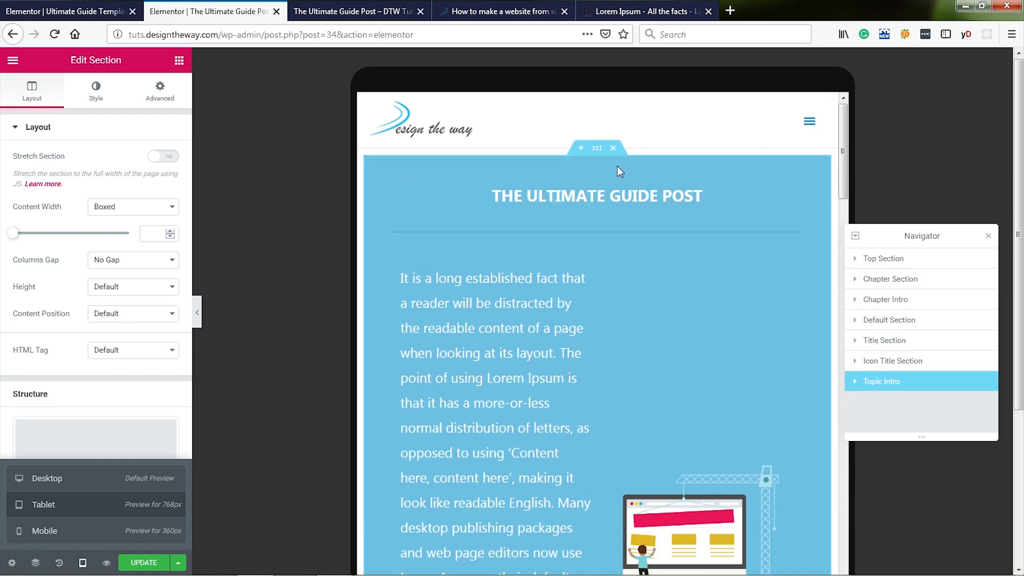
Set the top section's tablet padding to 20 px on all sides
left_click(598, 150)
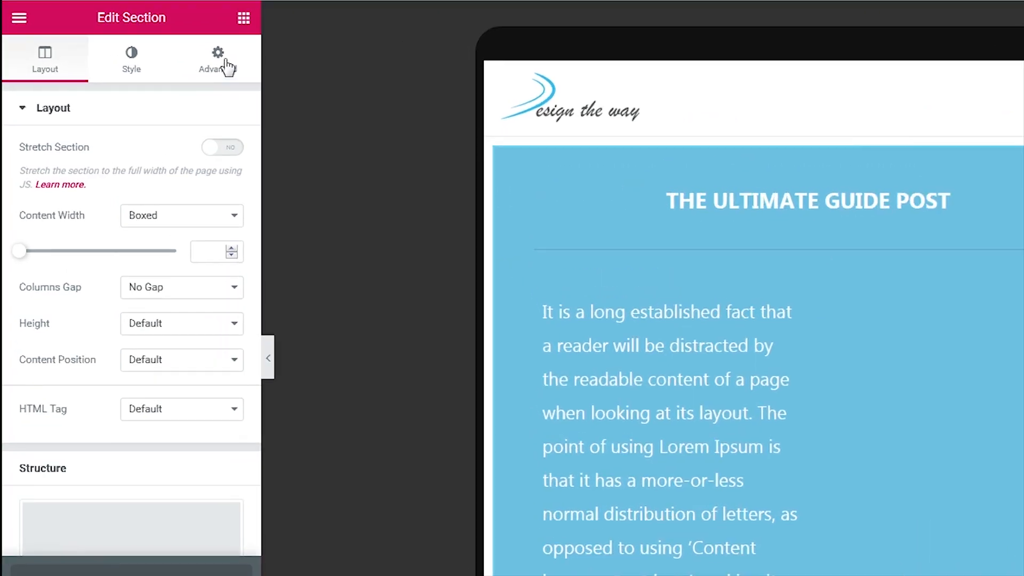
left_click(160, 90)
type("20")
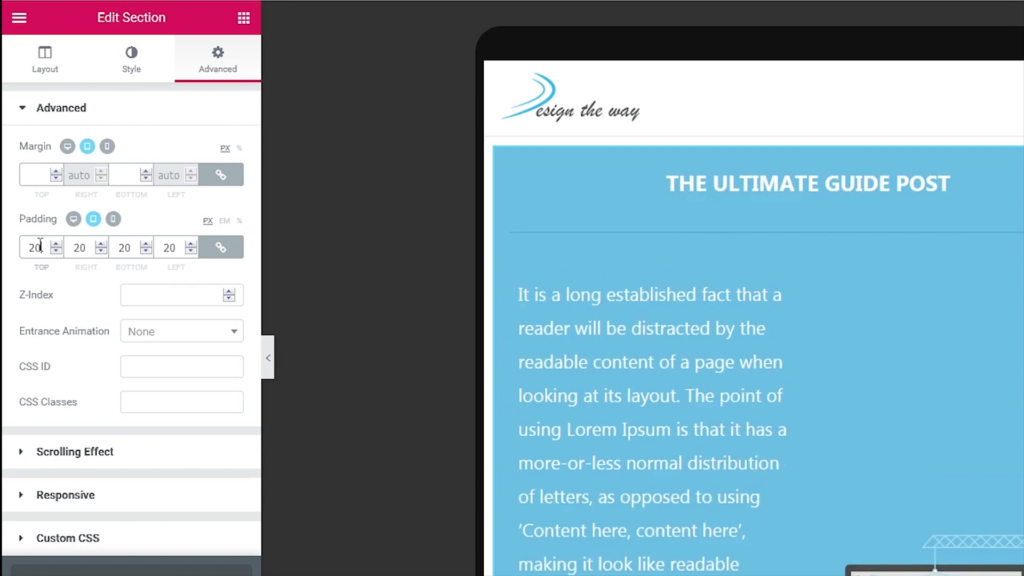
Set both columns of the top section's text-and-image inner section to 100% width on tablet
scroll(313, 391, "down", 1)
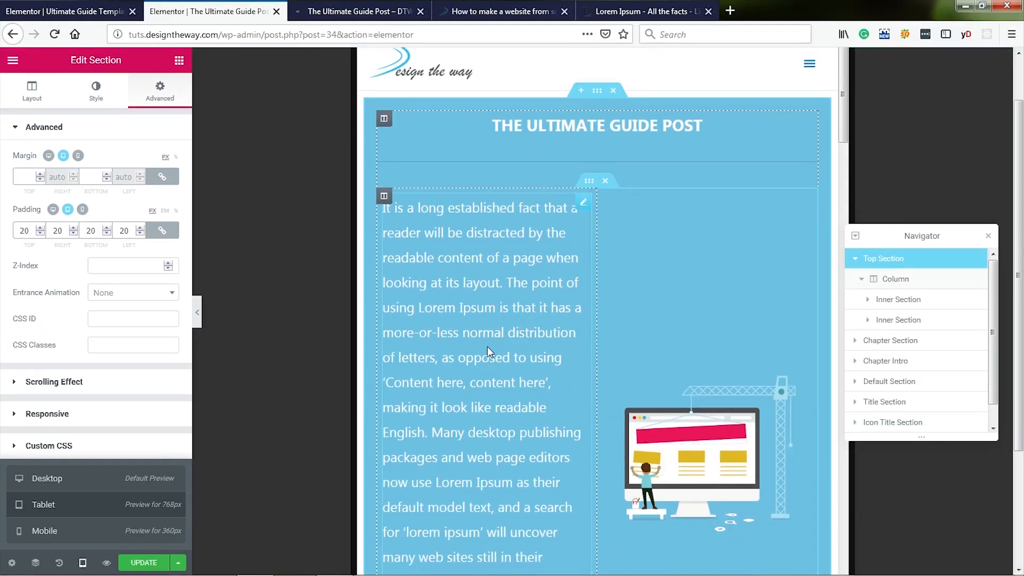
left_click(384, 196)
left_click(149, 159)
type("100")
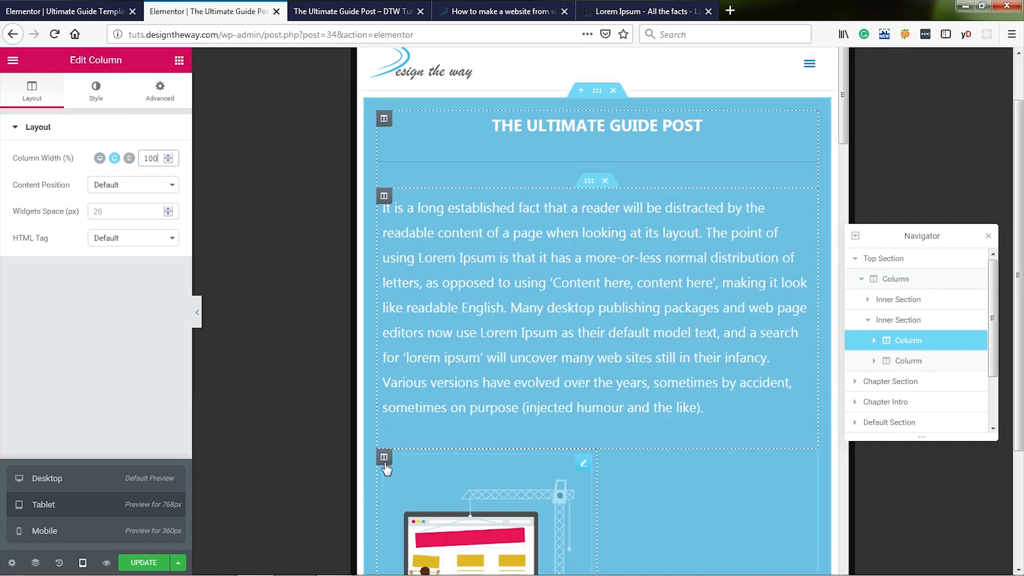
left_click(385, 460)
left_click(148, 158)
type("100")
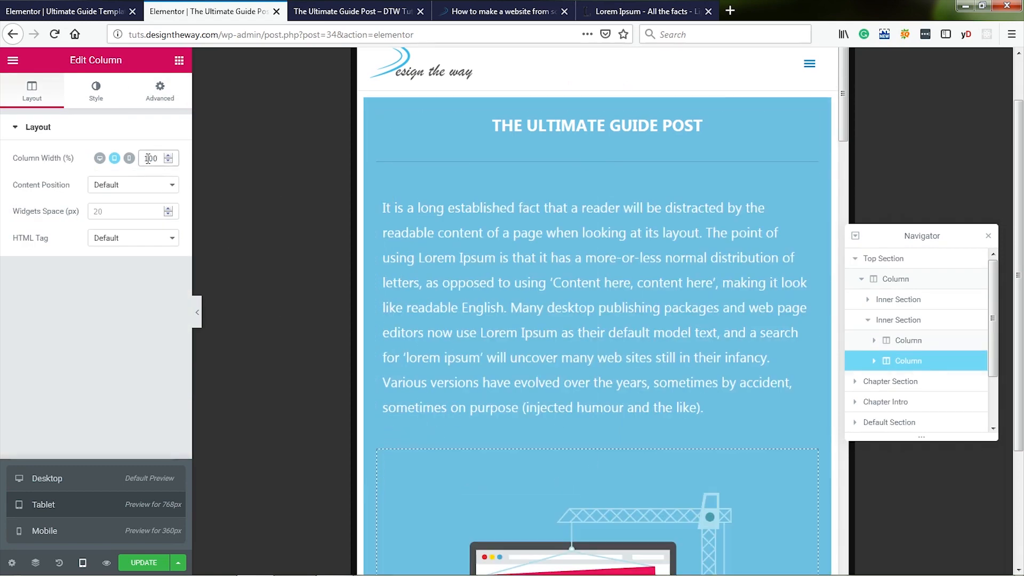
Enable reversed columns for tablet and mobile on the top section's text-and-image inner section
scroll(582, 396, "down", 5)
scroll(582, 395, "up", 6)
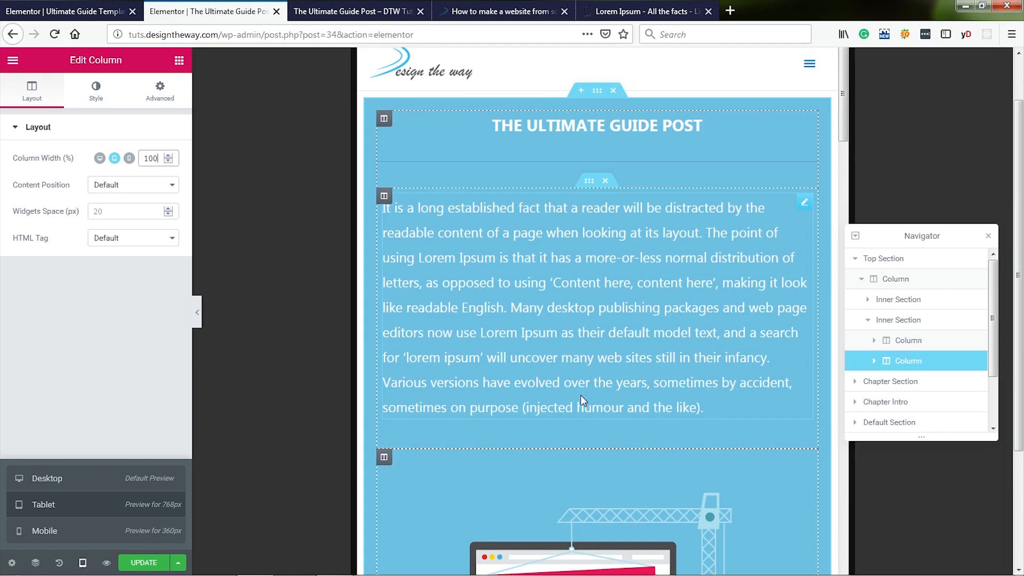
left_click(590, 180)
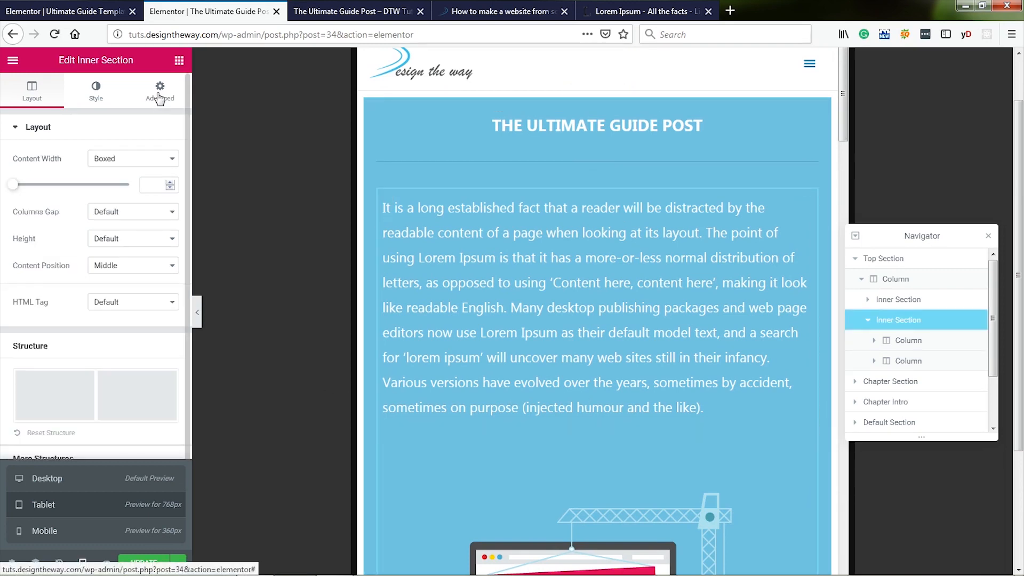
left_click(159, 96)
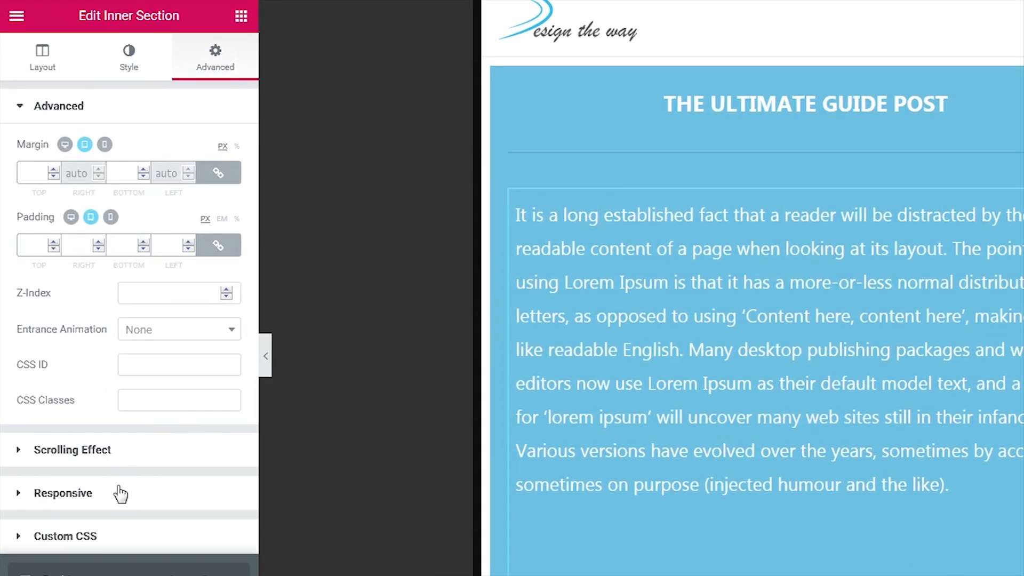
left_click(89, 415)
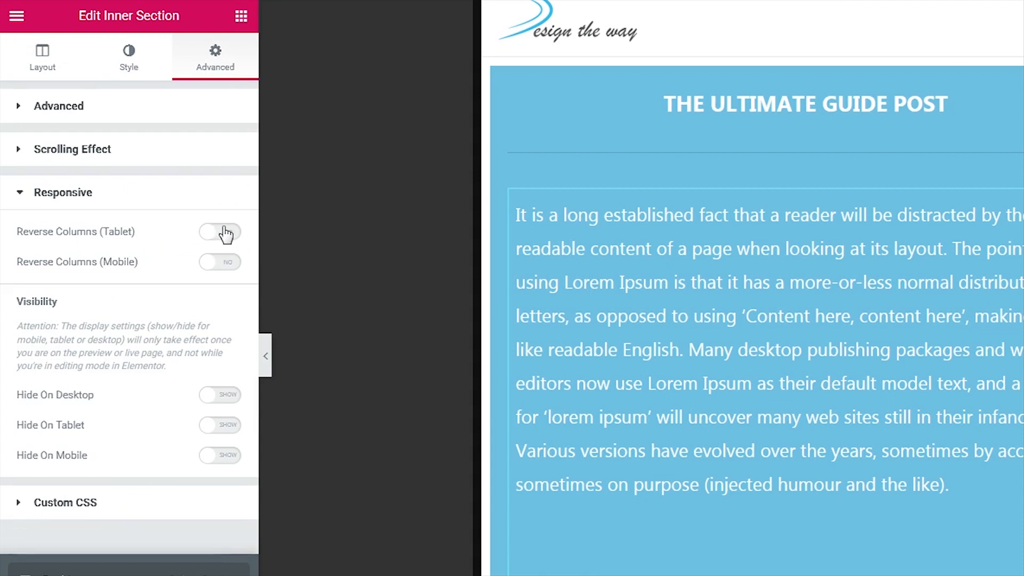
left_click(228, 235)
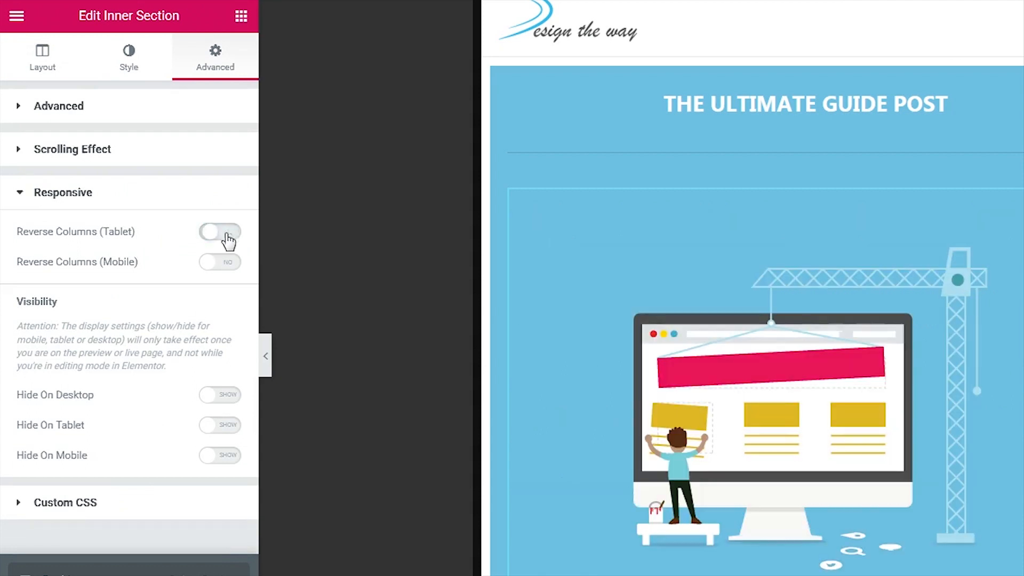
left_click(228, 267)
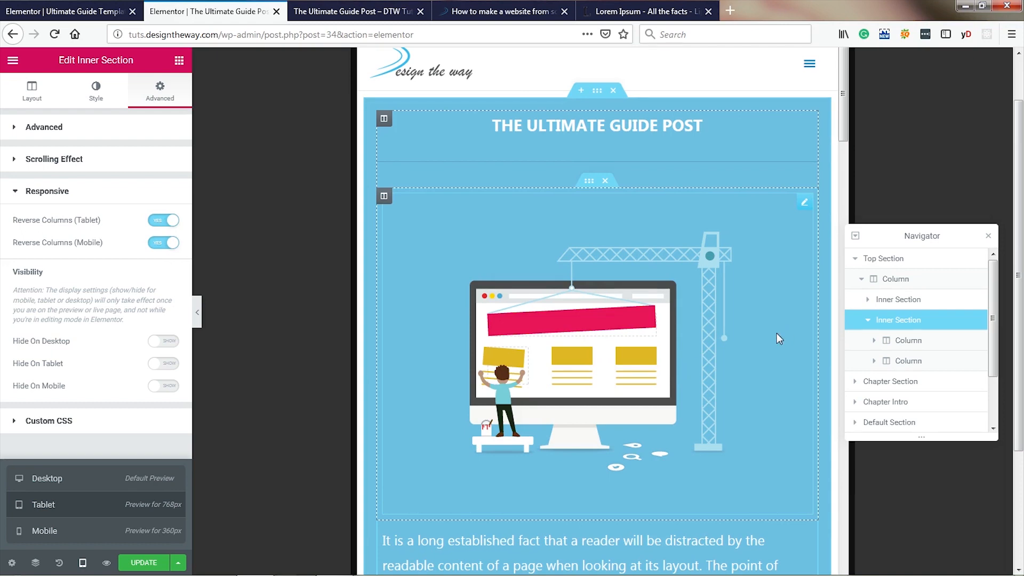
Set the tablet padding of the Chapter Section and the Chapter Intro to 20 px on all sides
scroll(774, 338, "down", 10)
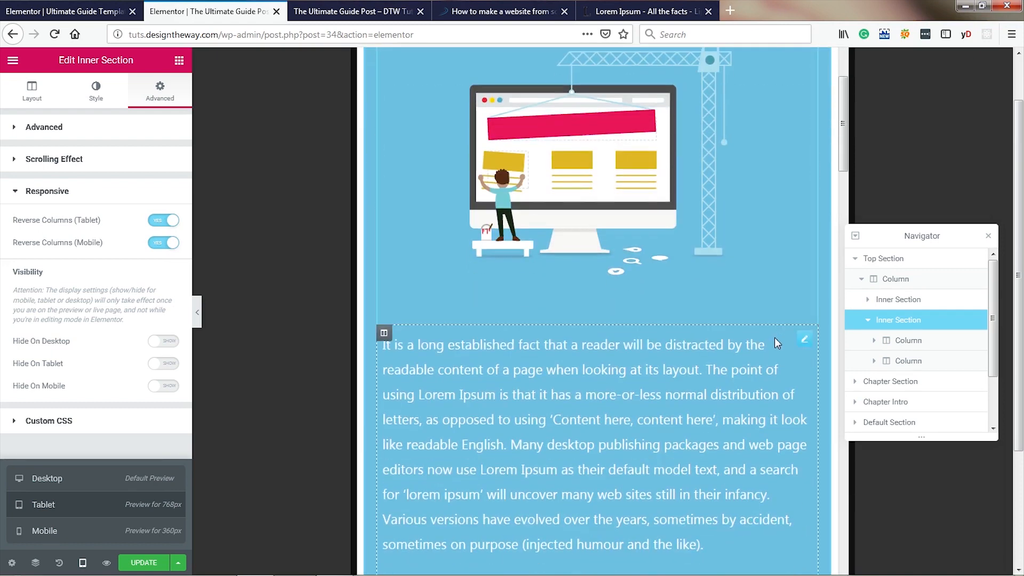
left_click(597, 136)
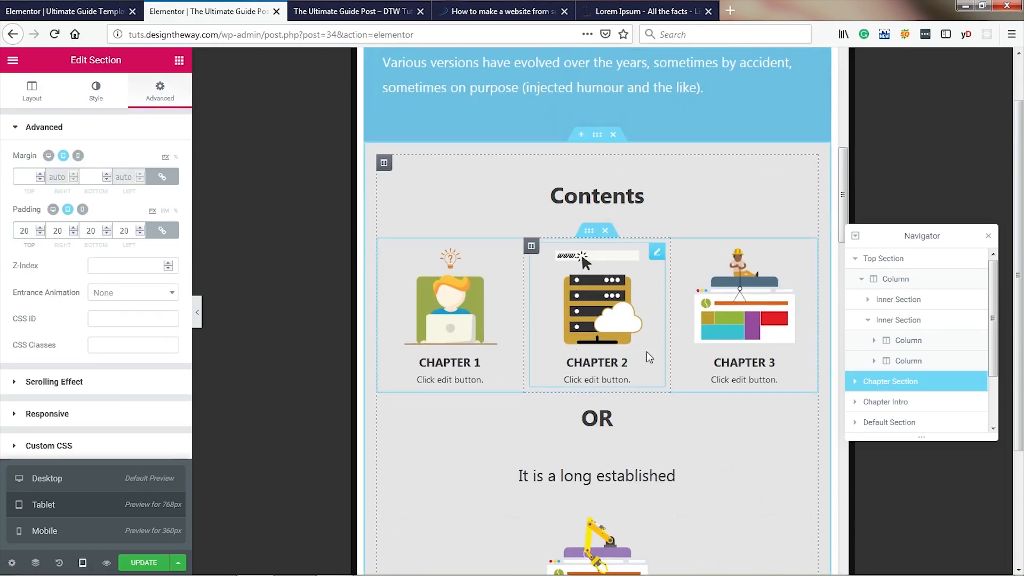
scroll(646, 351, "down", 9)
left_click(597, 149)
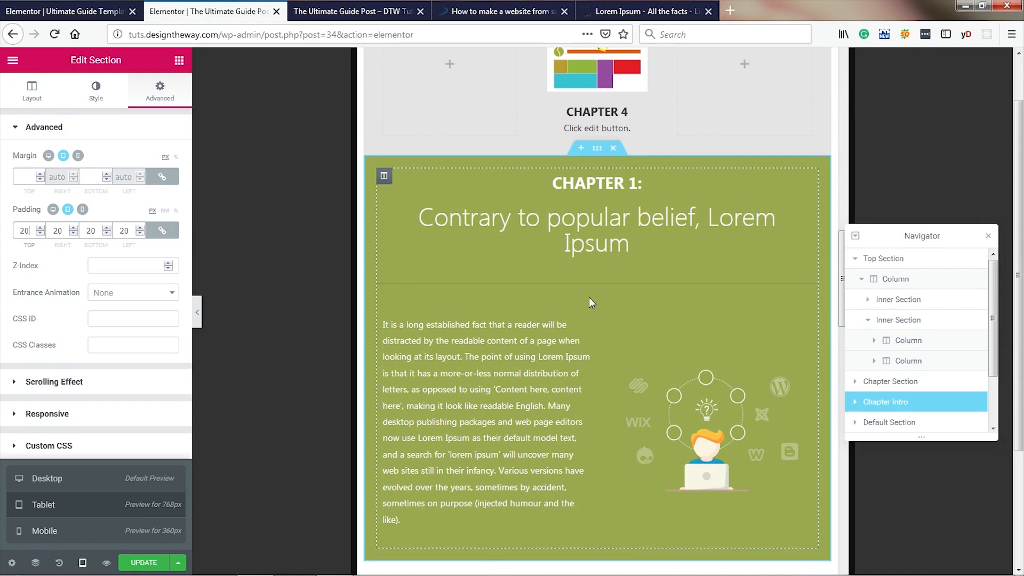
Set the text and image columns of the Chapter Intro to 100% width on tablet
left_click(384, 316)
left_click(384, 442)
left_click(152, 158)
type("100")
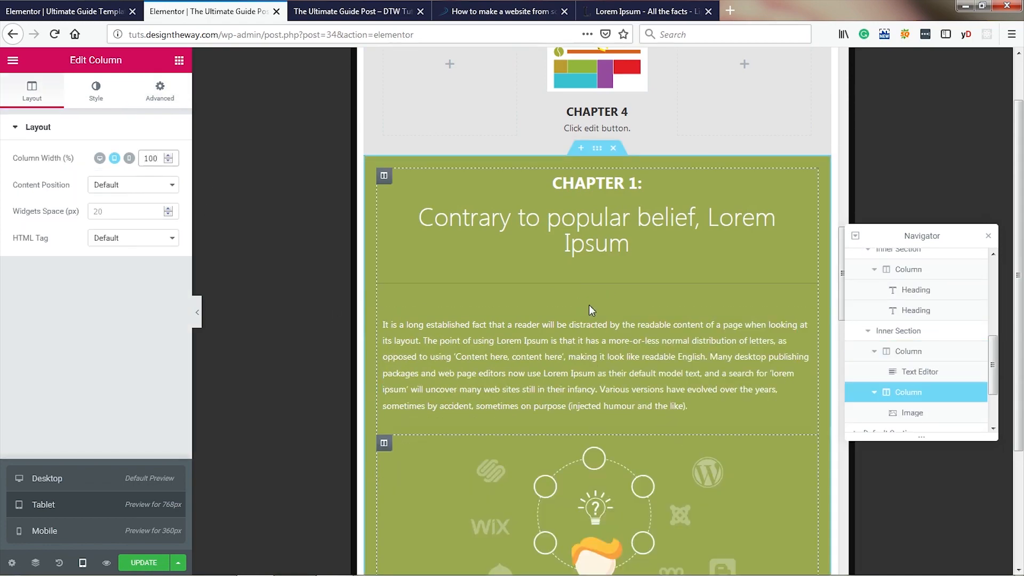
Enable reversed columns for tablet and mobile on the Chapter Intro's text-and-image inner section
left_click(589, 303)
left_click(160, 91)
left_click(107, 392)
left_click(163, 220)
left_click(164, 244)
Set the tablet padding of the Default Section and the Title Section to 20 px on all sides
scroll(706, 393, "down", 8)
left_click(597, 191)
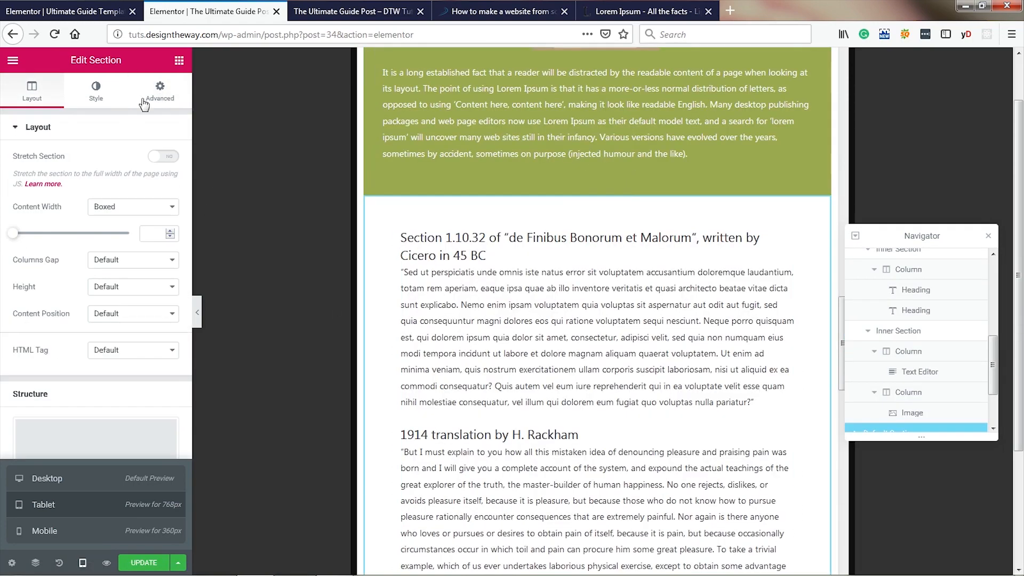
left_click(160, 92)
left_click(24, 231)
type("20")
scroll(631, 382, "down", 7)
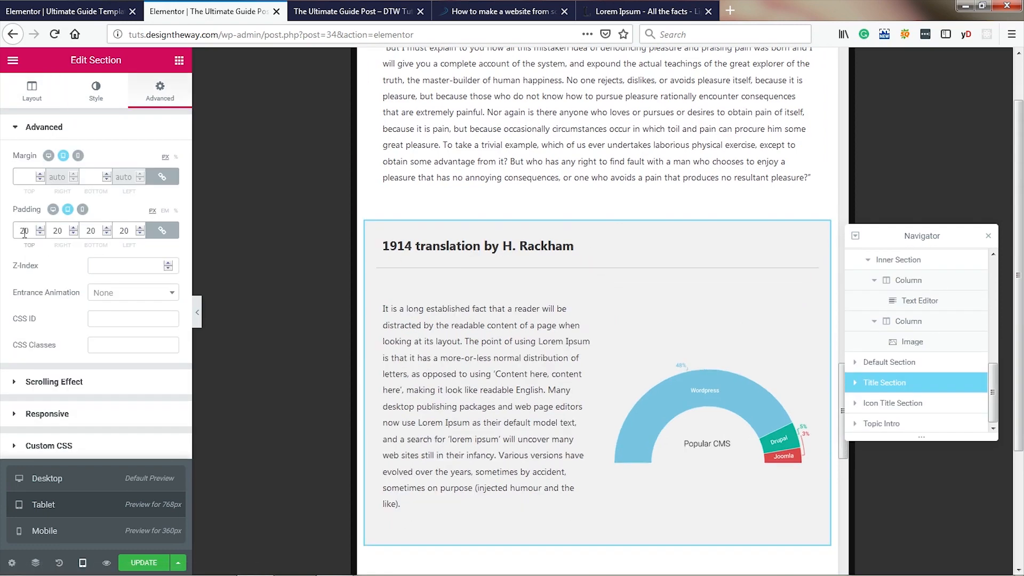
Set the text and chart image columns of the Title Section to 100% width on tablet
left_click(576, 484)
left_click(383, 426)
left_click(152, 158)
type("100")
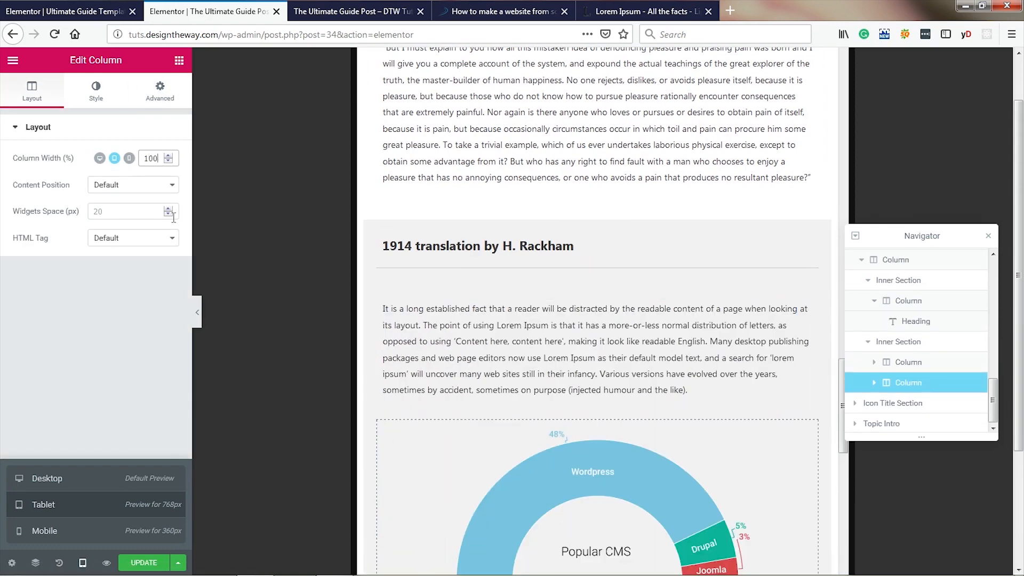
Enable reversed columns for tablet and mobile on the Title Section's text-and-chart inner section
left_click(597, 287)
left_click(160, 93)
left_click(81, 416)
left_click(164, 220)
left_click(164, 244)
Match the tablet padding of the Icon Title Section and the Topic Intro to the 20 px used in the sections above
scroll(769, 413, "down", 7)
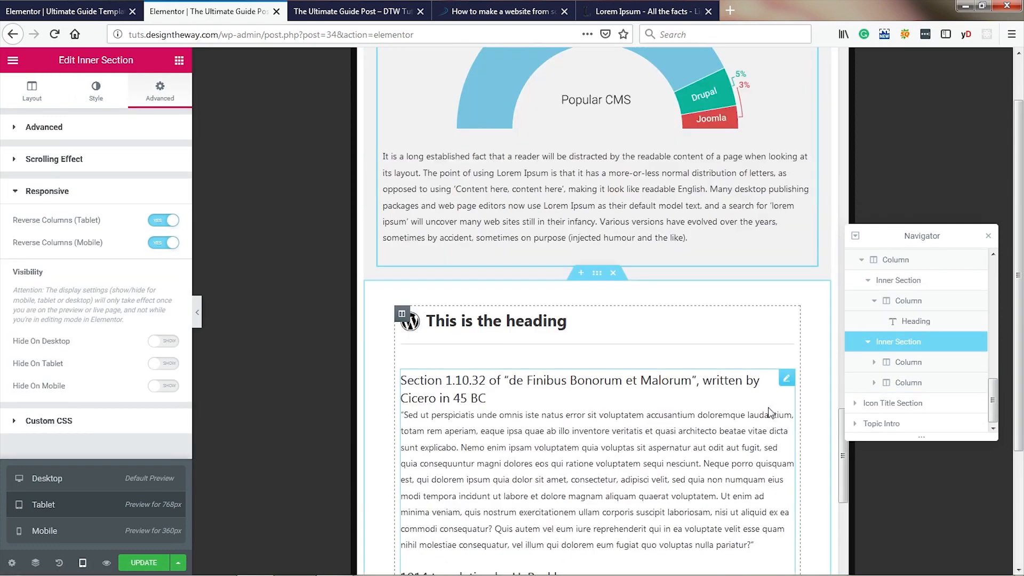
left_click(597, 208)
left_click(160, 93)
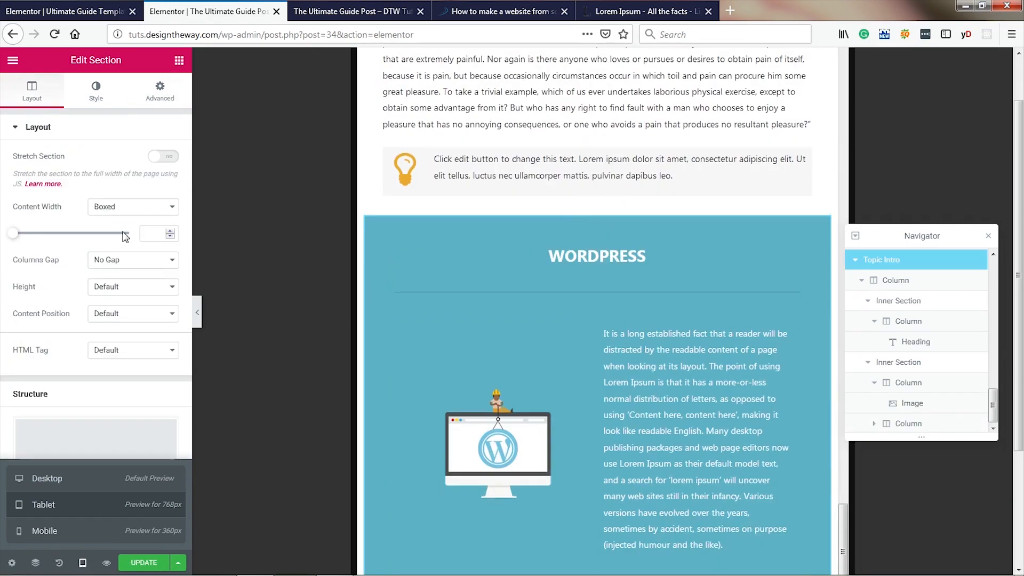
left_click(160, 93)
Set the image and text columns of the Topic Intro to 100% width on tablet
left_click(383, 312)
left_click(151, 158)
type("100")
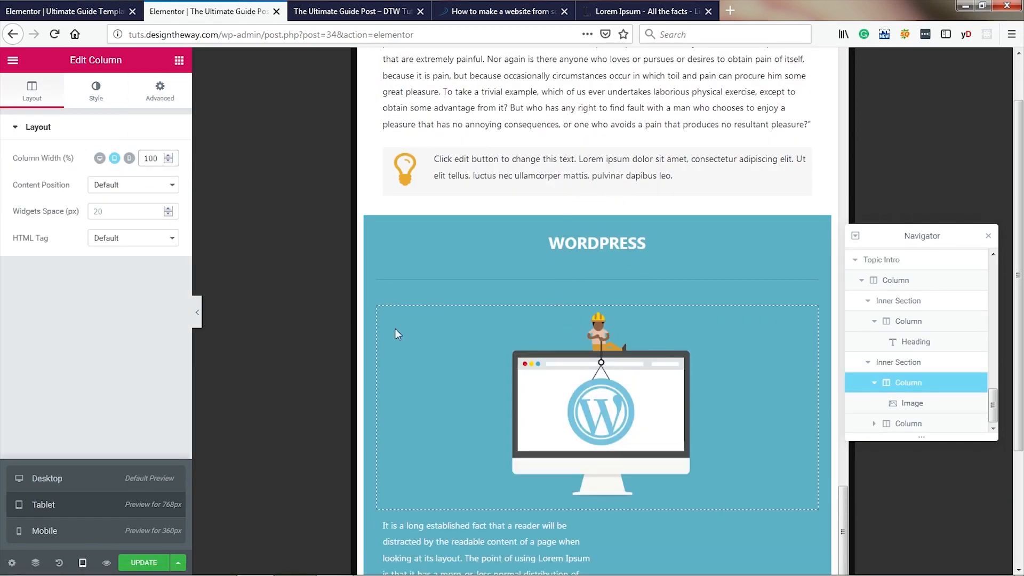
scroll(396, 330, "down", 3)
left_click(383, 386)
left_click(149, 159)
type("100")
Switch to the 360px mobile preview and review the post's sections from the tip box up to the post title
left_click(44, 531)
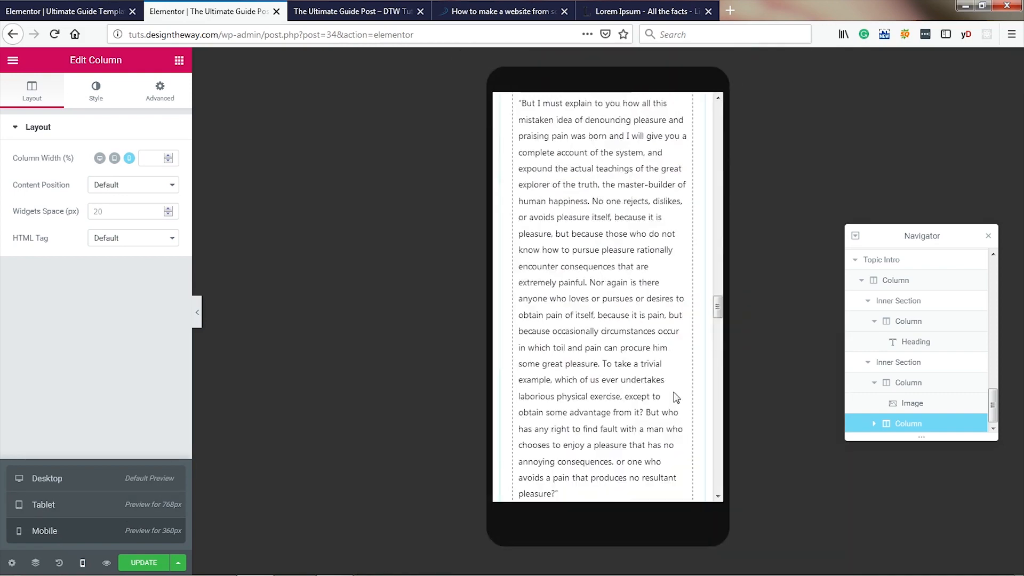
scroll(684, 406, "up", 5)
scroll(685, 409, "down", 5)
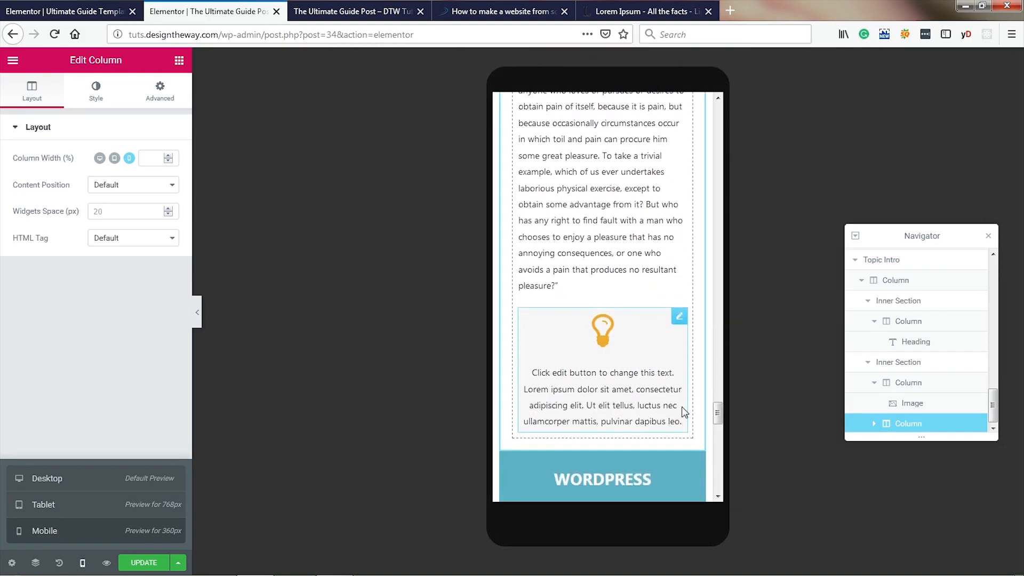
scroll(697, 388, "up", 5)
scroll(697, 388, "up", 15)
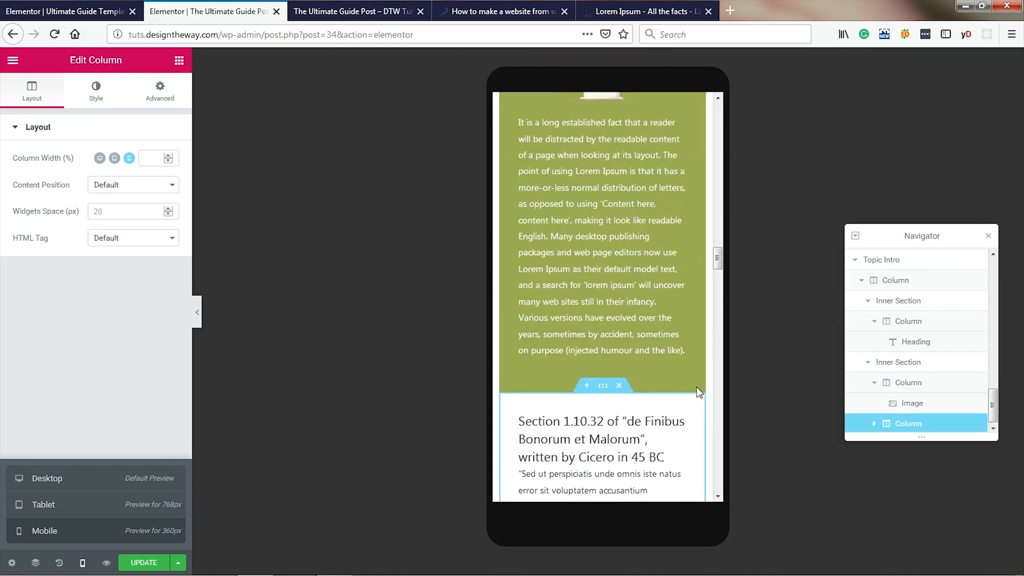
scroll(696, 386, "up", 5)
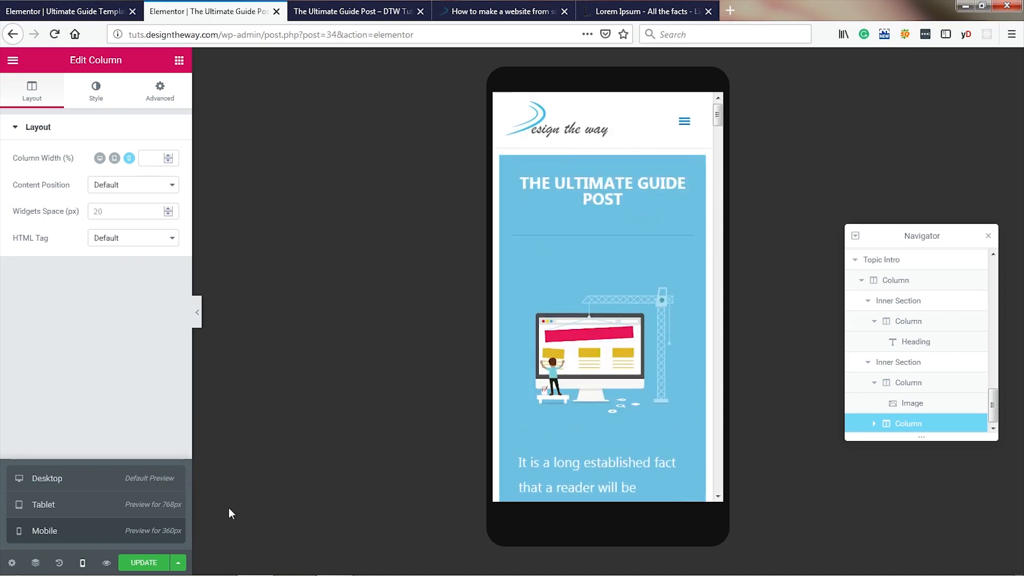
Return the post to the desktop preview and close the Navigator
left_click(74, 483)
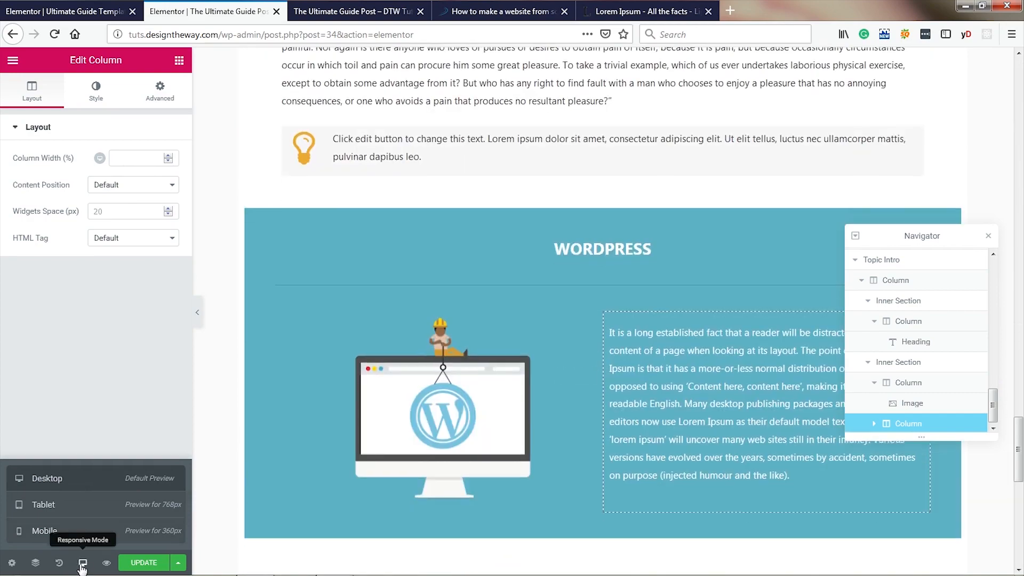
left_click(82, 565)
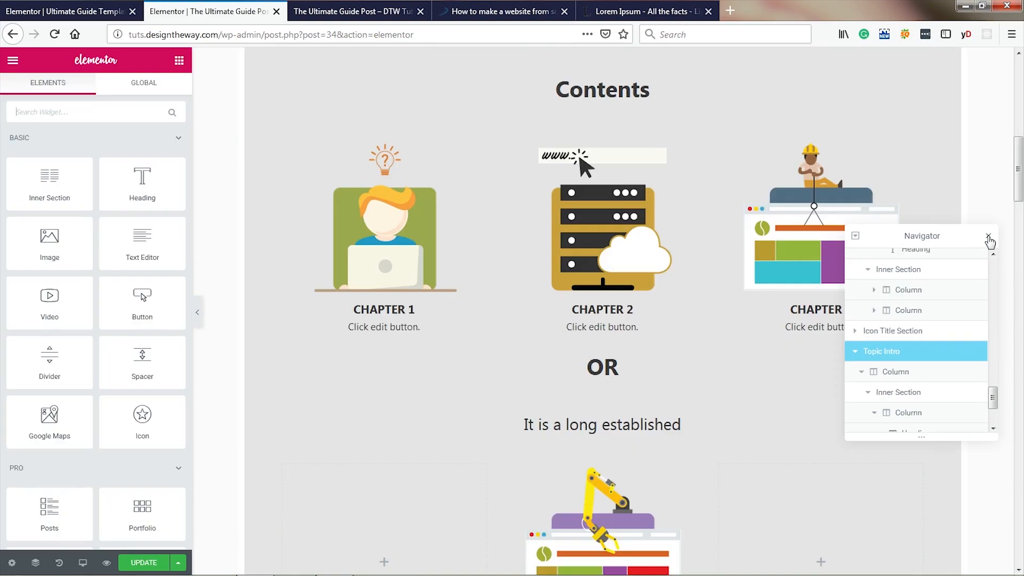
left_click(989, 236)
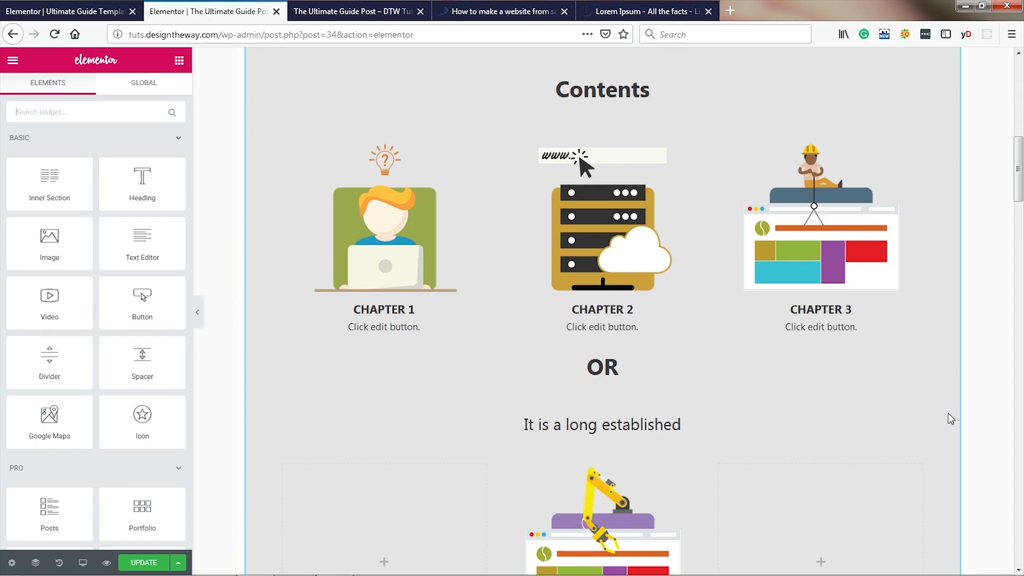
Set the CSS ID of the green Chapter 1 intro section to "ch1"
scroll(948, 419, "down", 6)
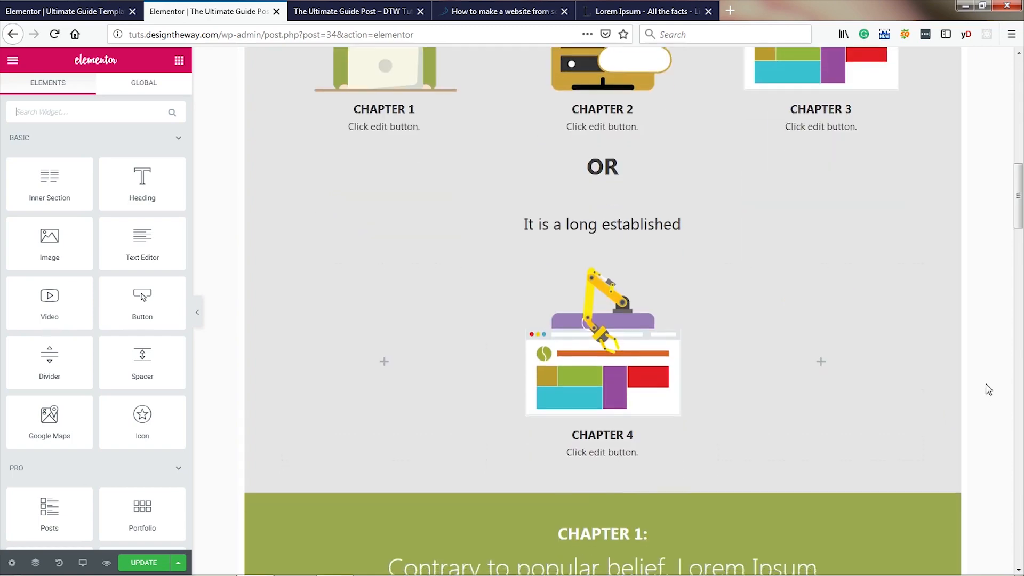
left_click(603, 360)
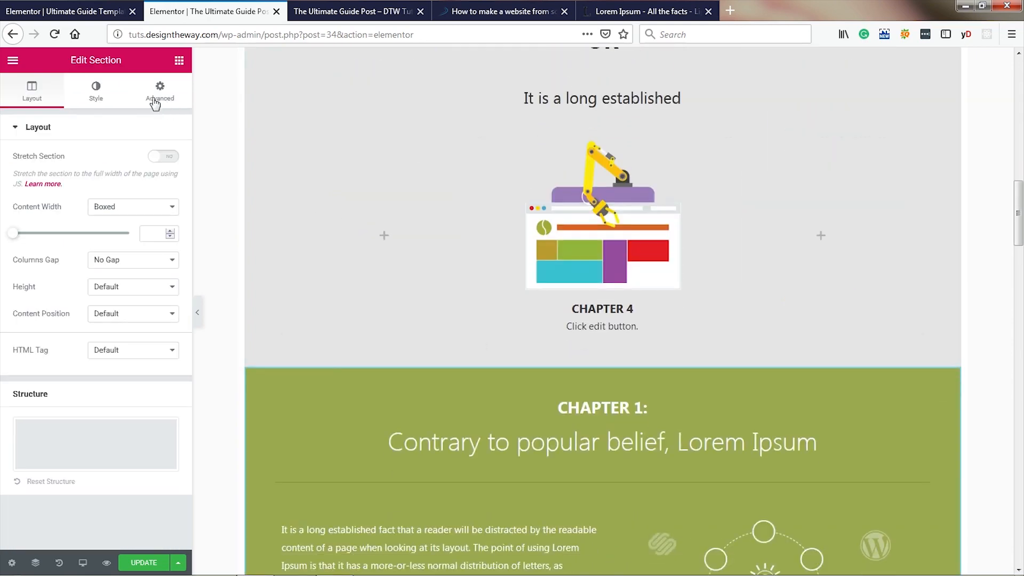
left_click(158, 84)
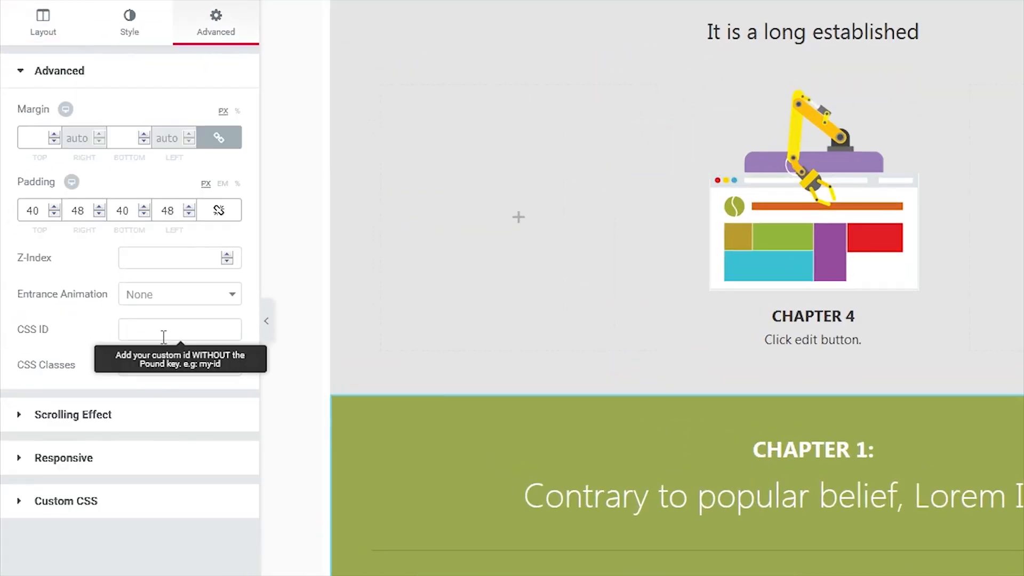
left_click(164, 337)
type("ch1")
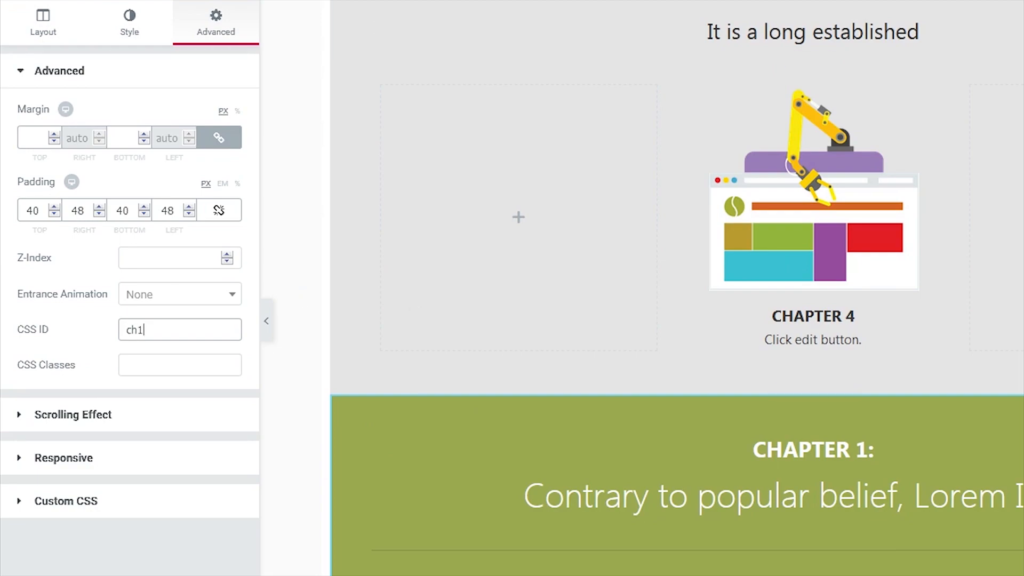
Open the CSS ID of the Wordpress Topic Intro section for editing
scroll(544, 323, "down", 10)
scroll(677, 320, "down", 5)
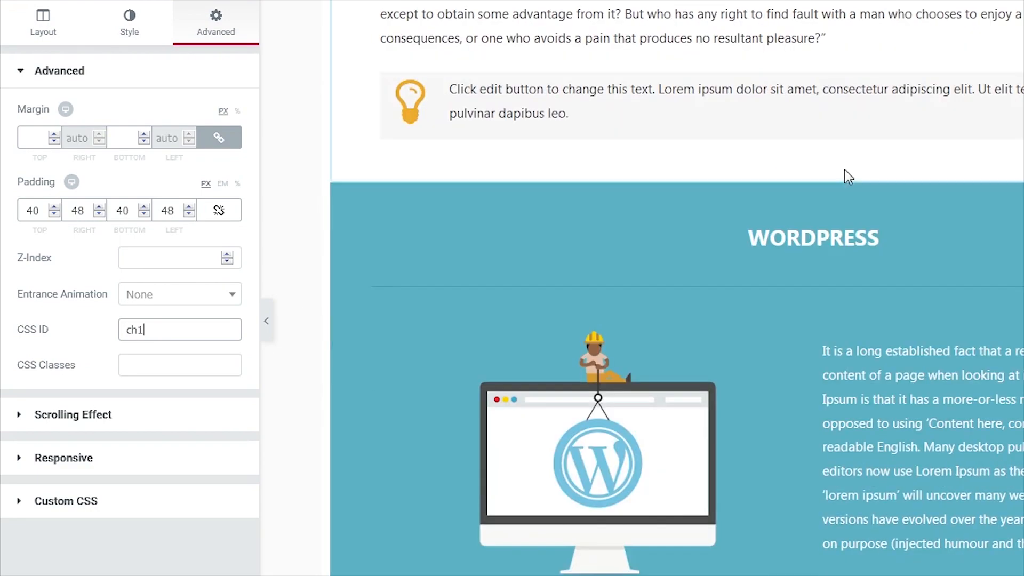
left_click(817, 179)
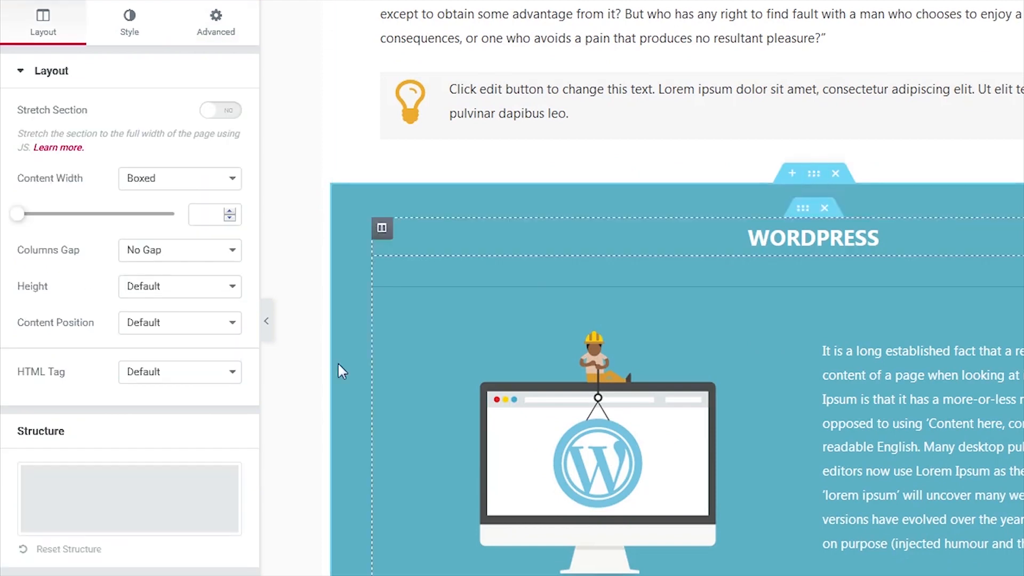
left_click(213, 37)
left_click(156, 327)
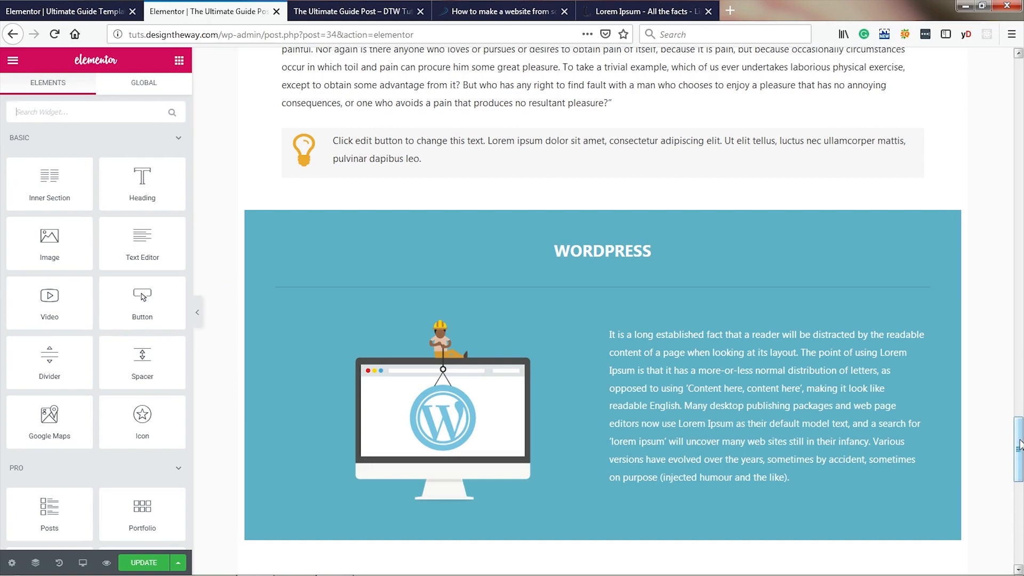
Link the Chapter 1 image box in the Contents section to "#ch1"
left_click_drag(1020, 445, 1020, 160)
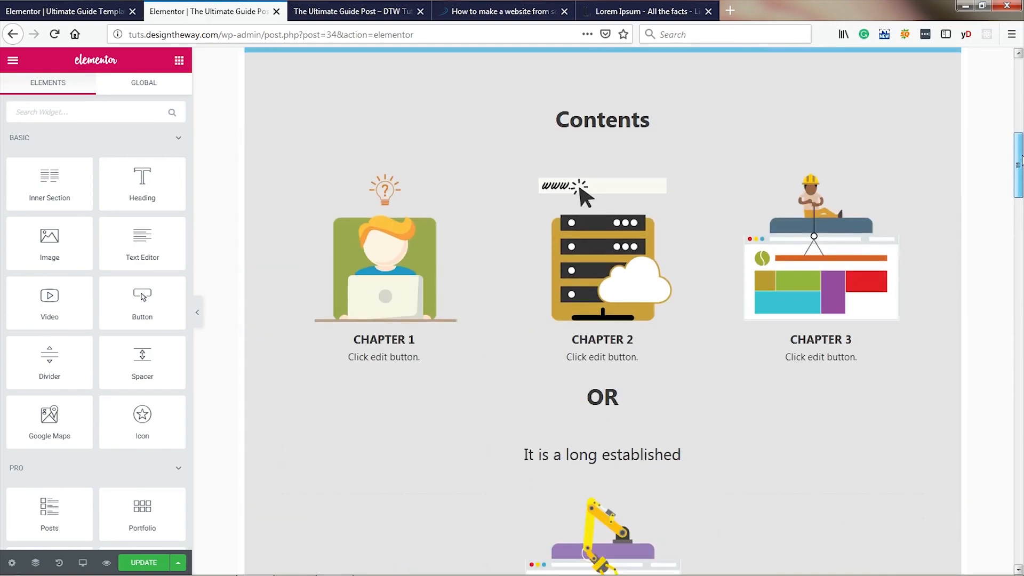
left_click(473, 170)
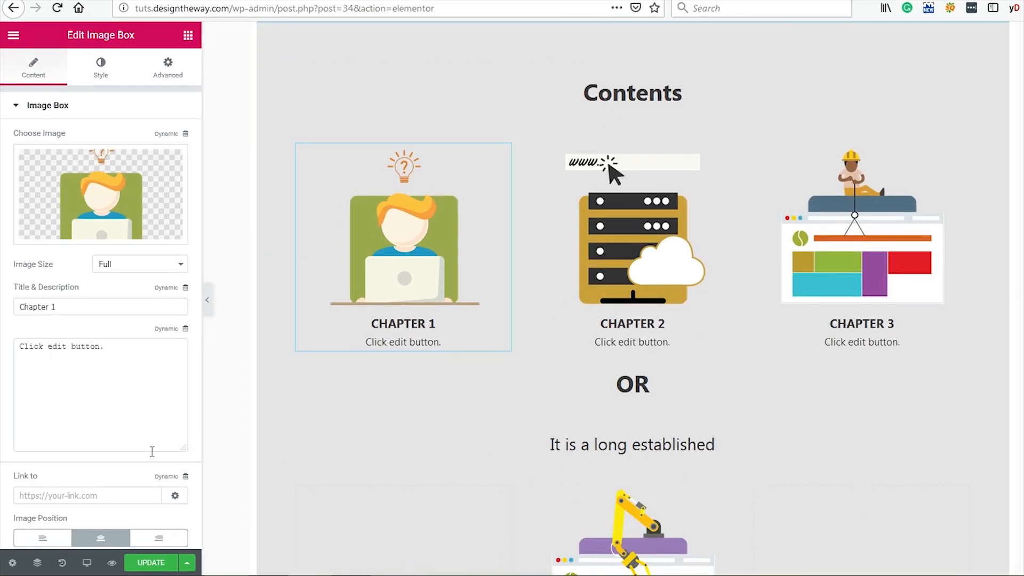
left_click(66, 495)
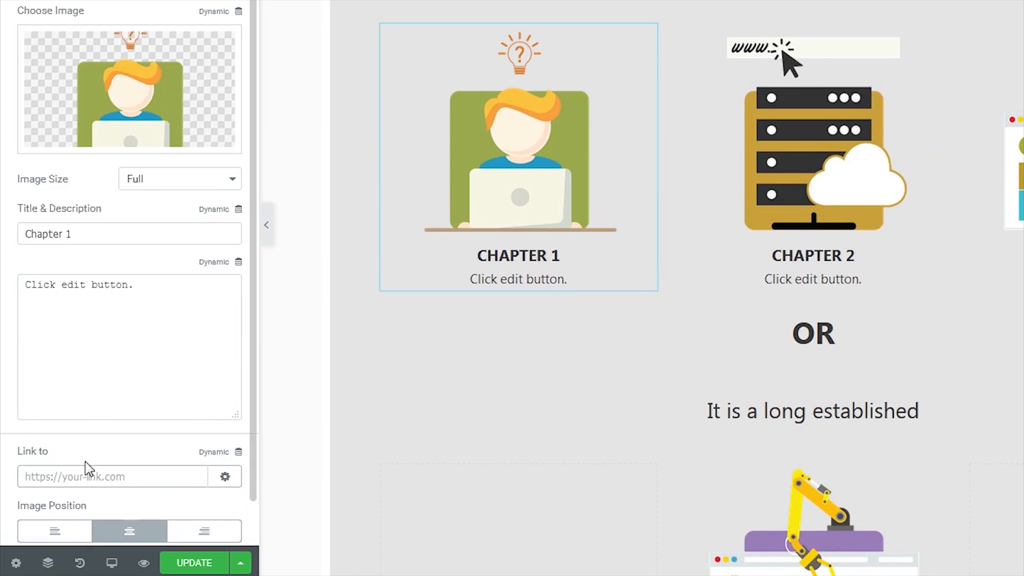
type("#ch1")
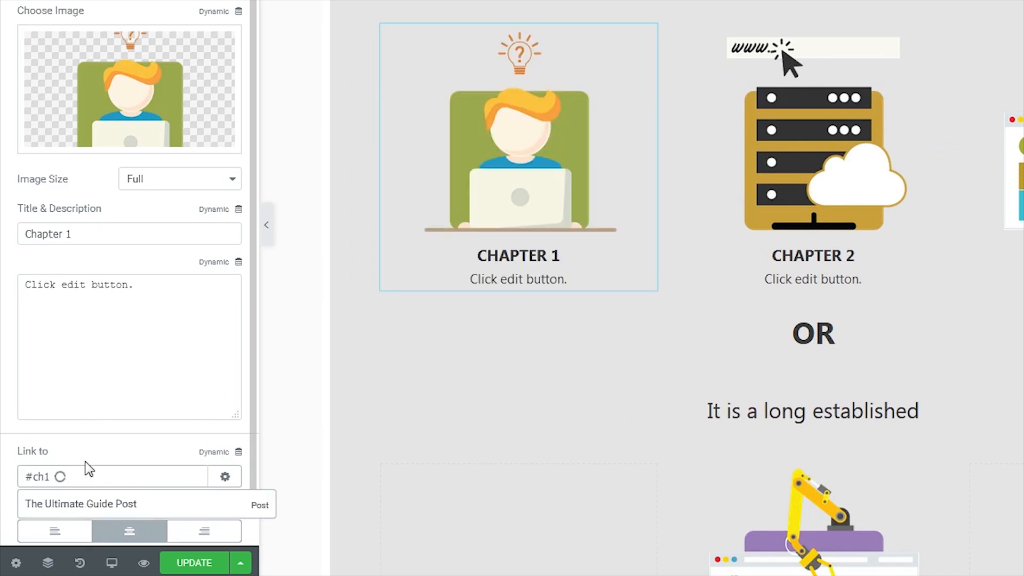
Link the Chapter 2 image box in the Contents section to "#ch2"
left_click(817, 140)
left_click(63, 476)
type("#ch2")
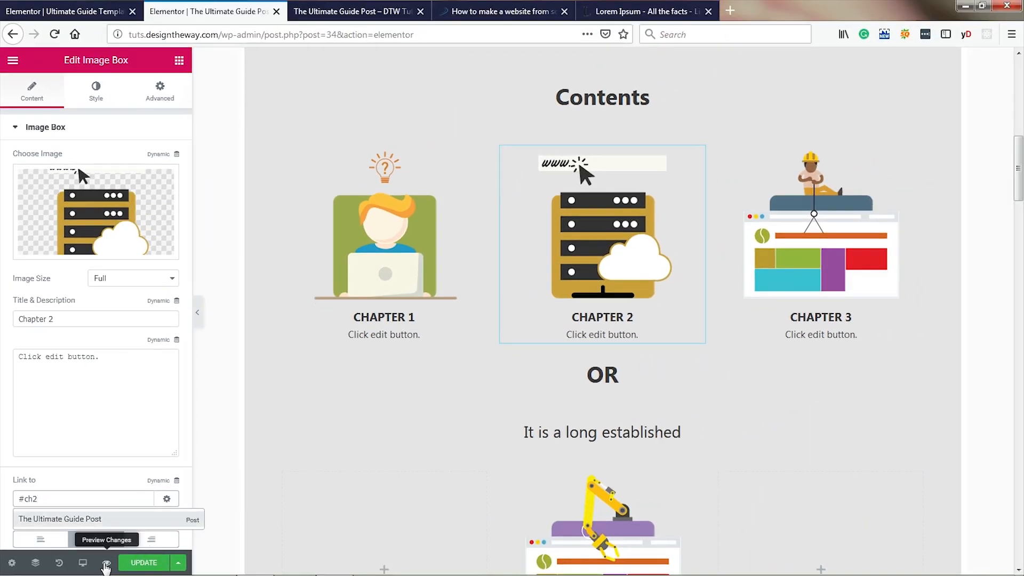
Preview the post and test that the Chapter 1 and Chapter 2 boxes jump to their linked sections
left_click(106, 566)
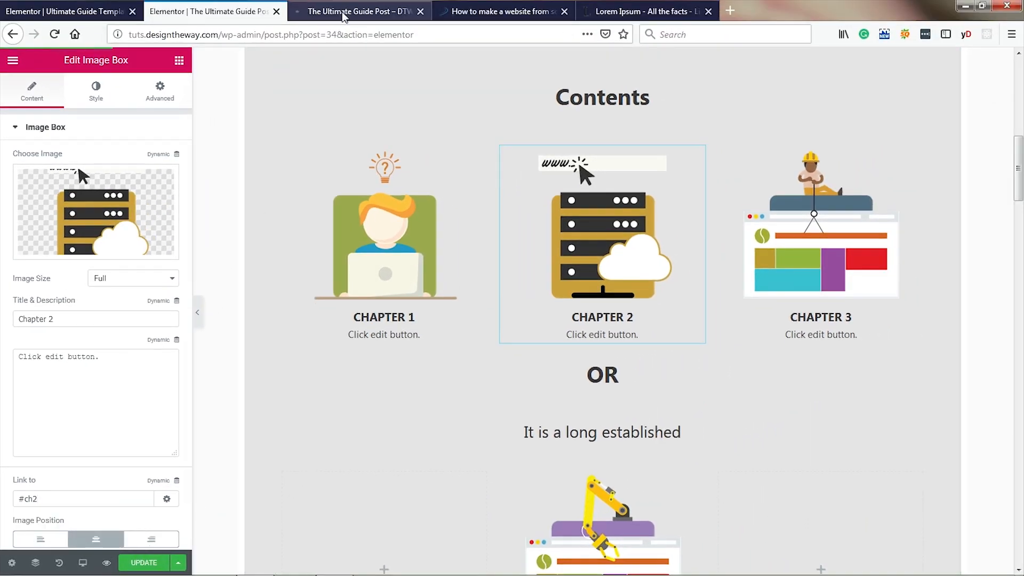
left_click(345, 12)
scroll(958, 154, "down", 10)
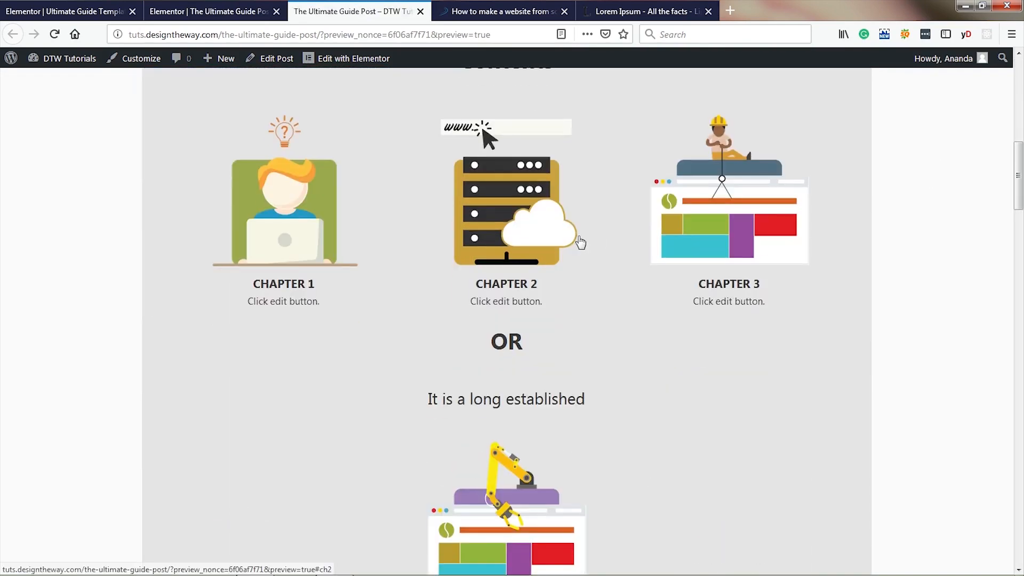
left_click(282, 236)
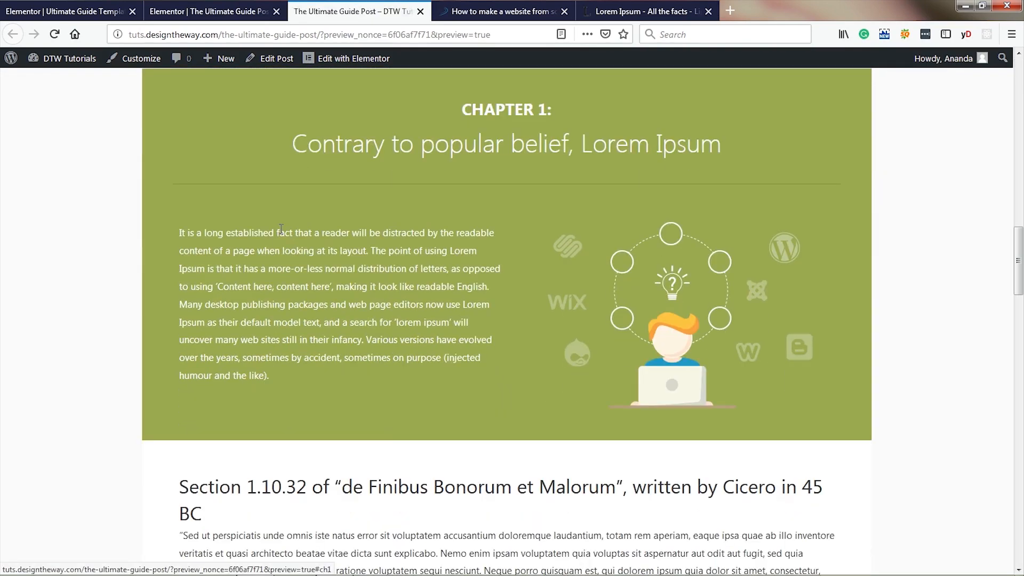
scroll(549, 271, "up", 6)
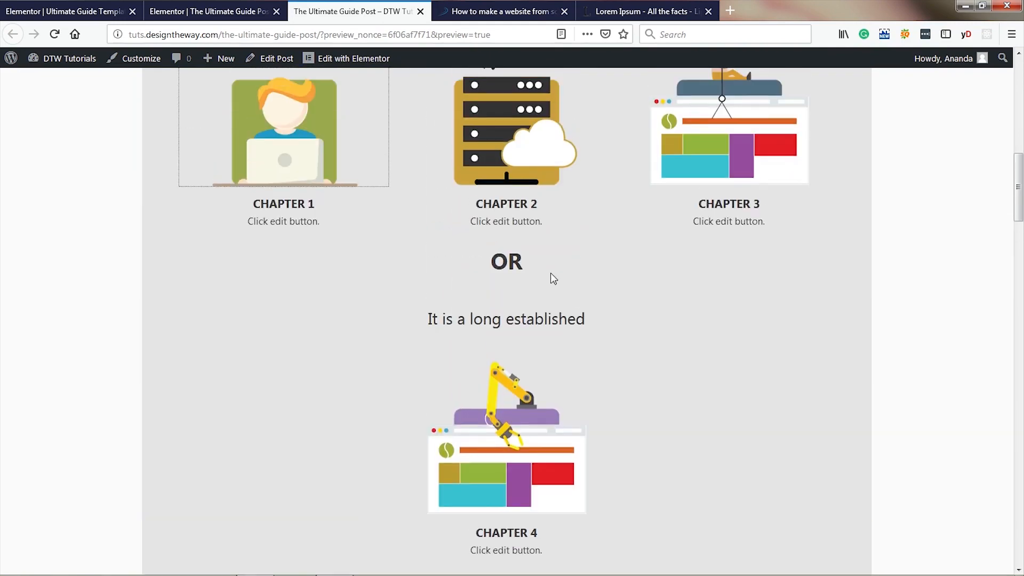
scroll(504, 145, "down", 5)
left_click(504, 145)
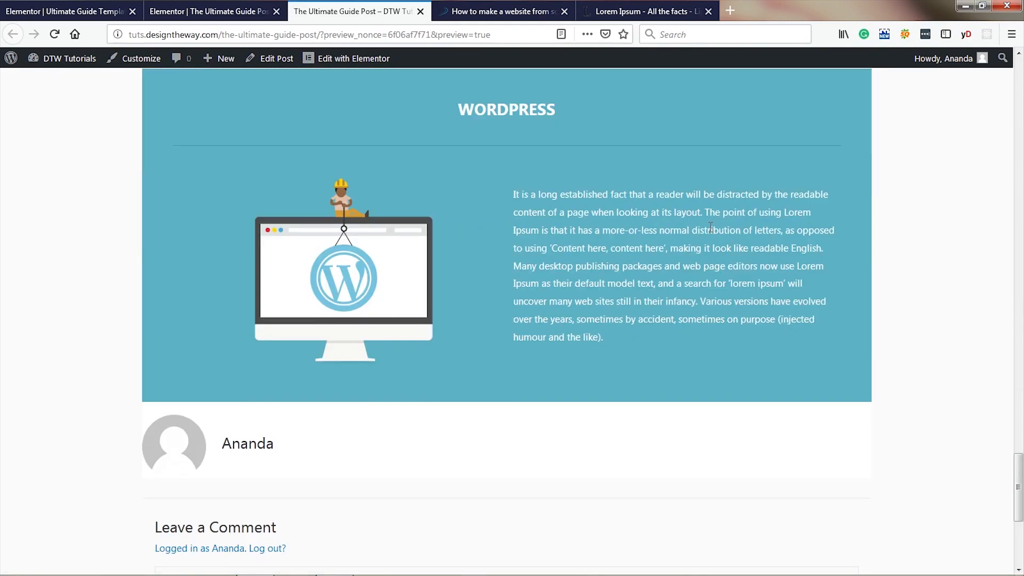
scroll(707, 228, "up", 5)
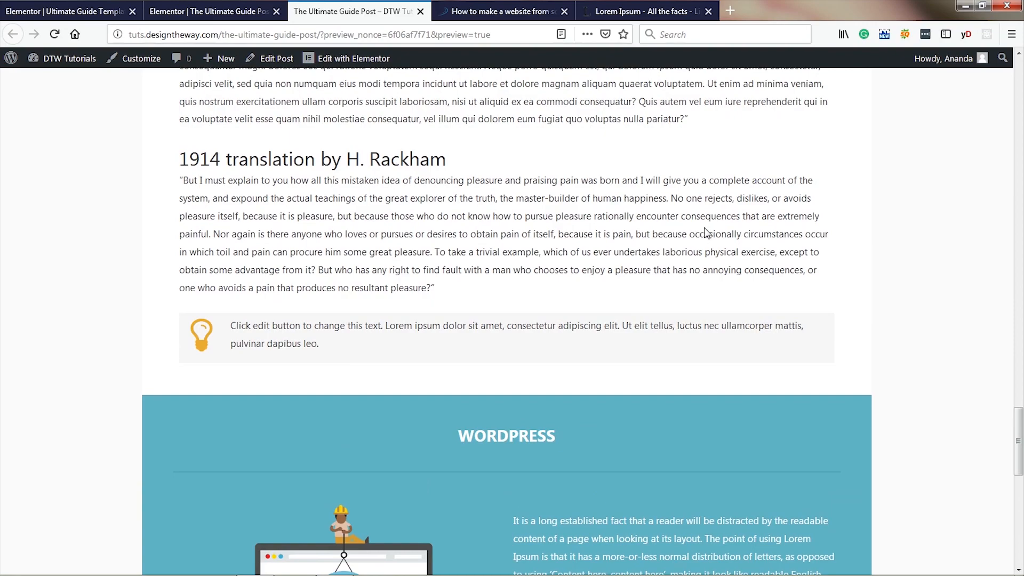
scroll(702, 234, "up", 14)
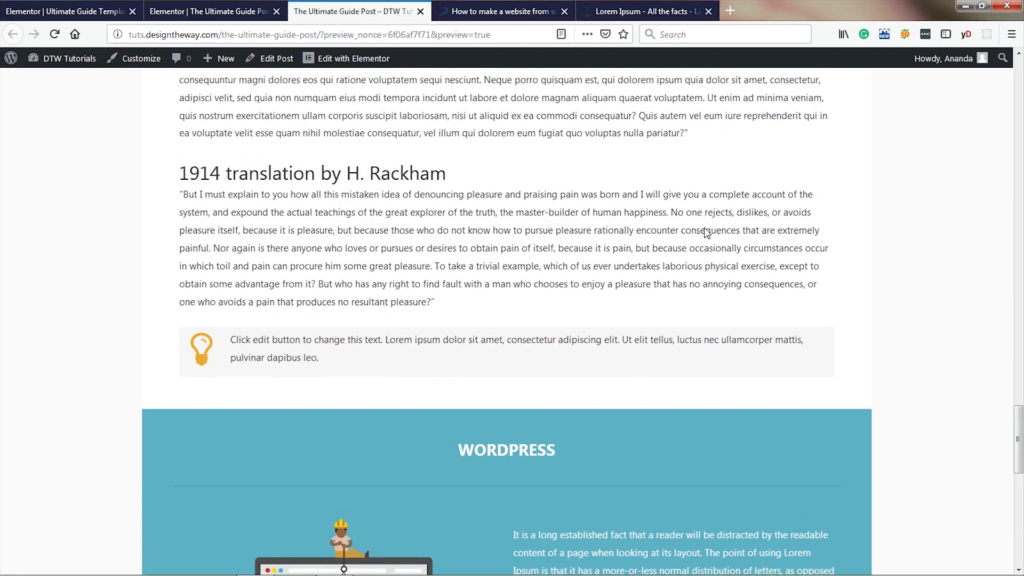
scroll(693, 234, "up", 5)
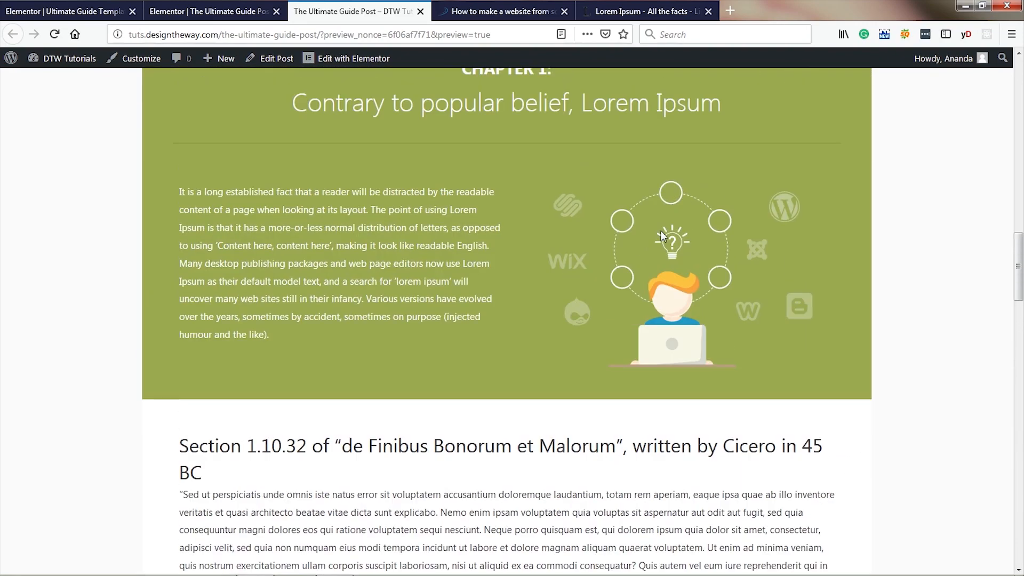
Update the post in the Elementor editor and review the live Ultimate Guide Post page from its intro to the Wordpress section
left_click(209, 15)
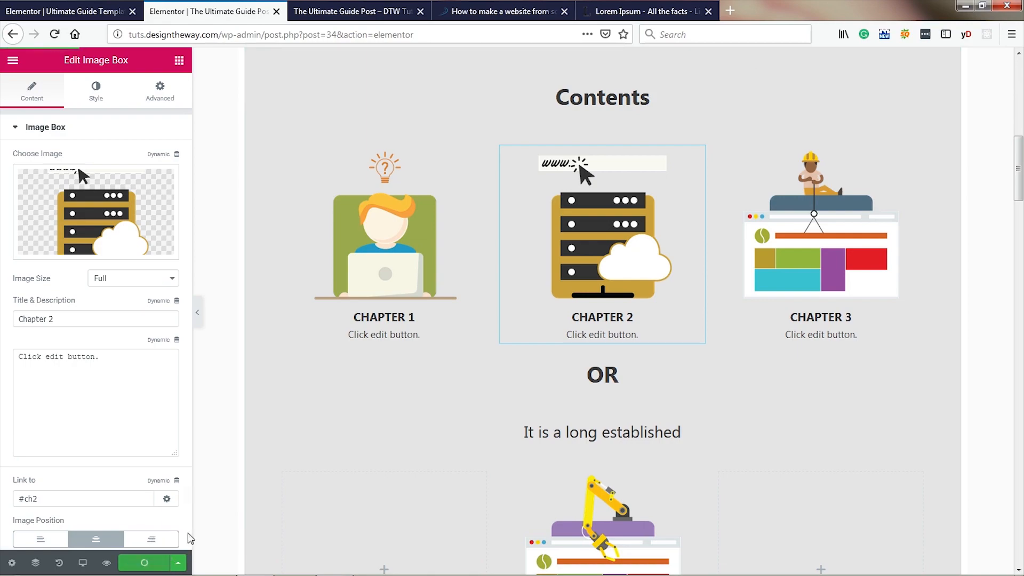
left_click(144, 563)
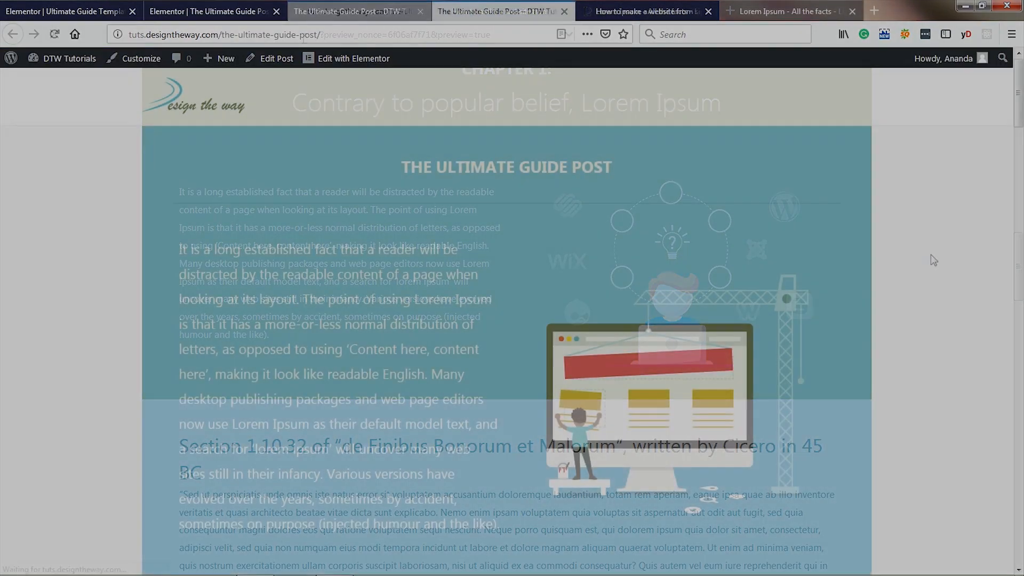
scroll(948, 268, "down", 20)
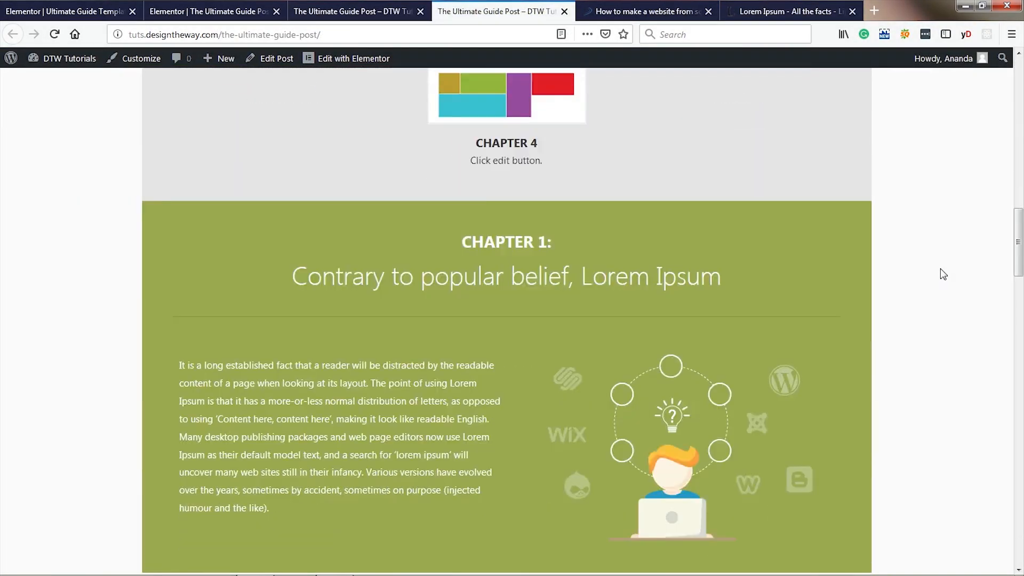
scroll(941, 268, "down", 20)
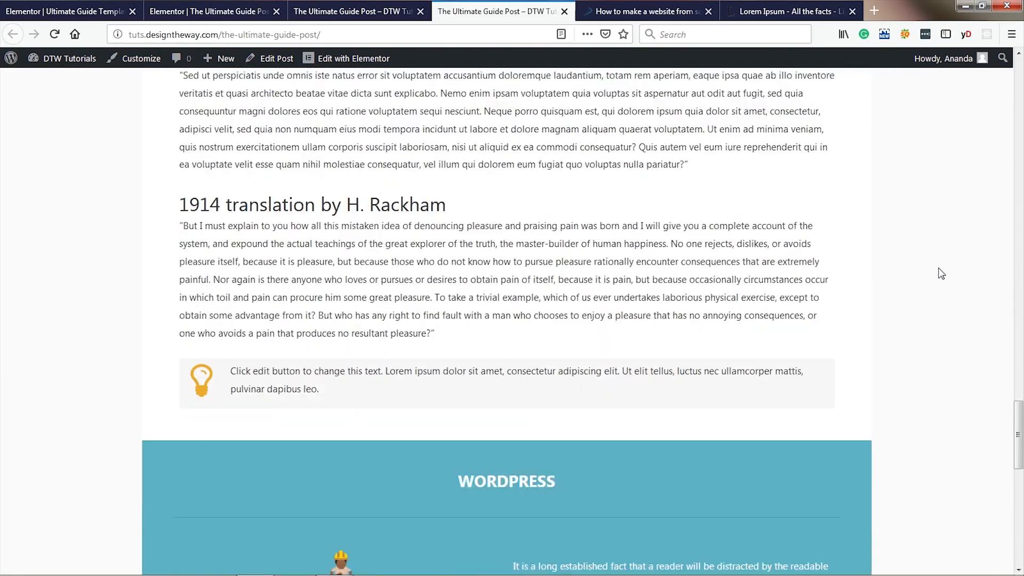
scroll(939, 273, "up", 15)
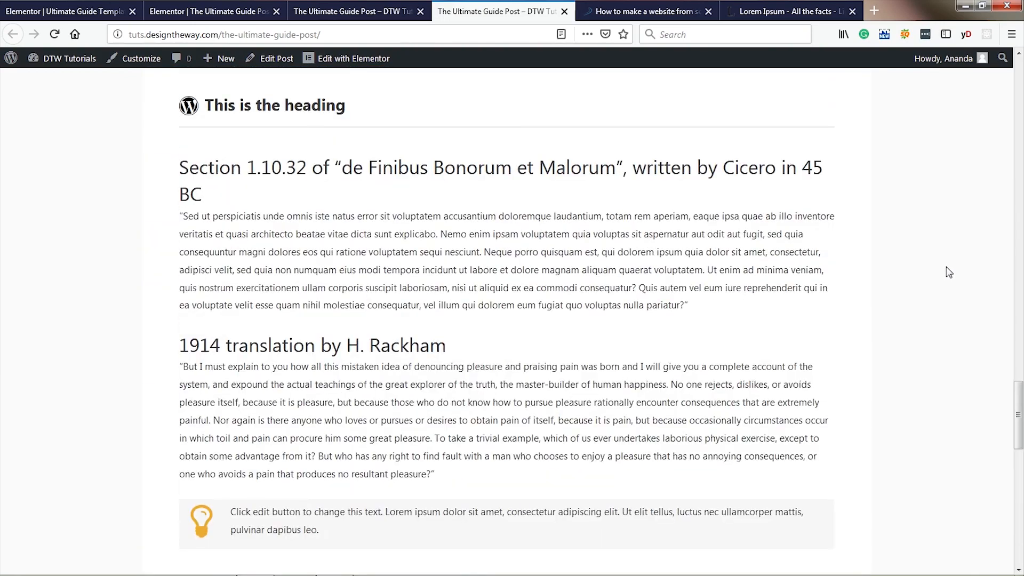
scroll(948, 272, "up", 20)
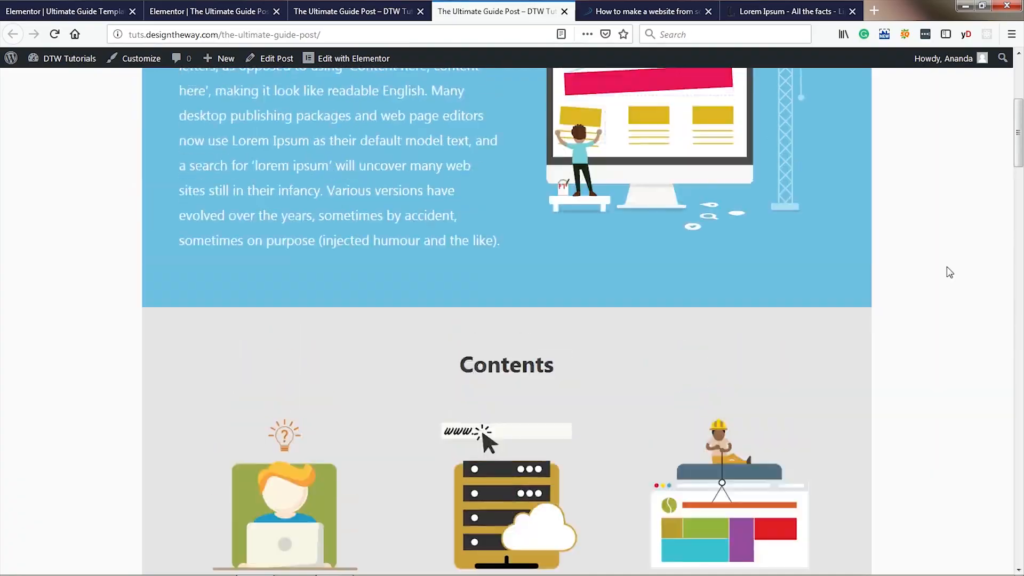